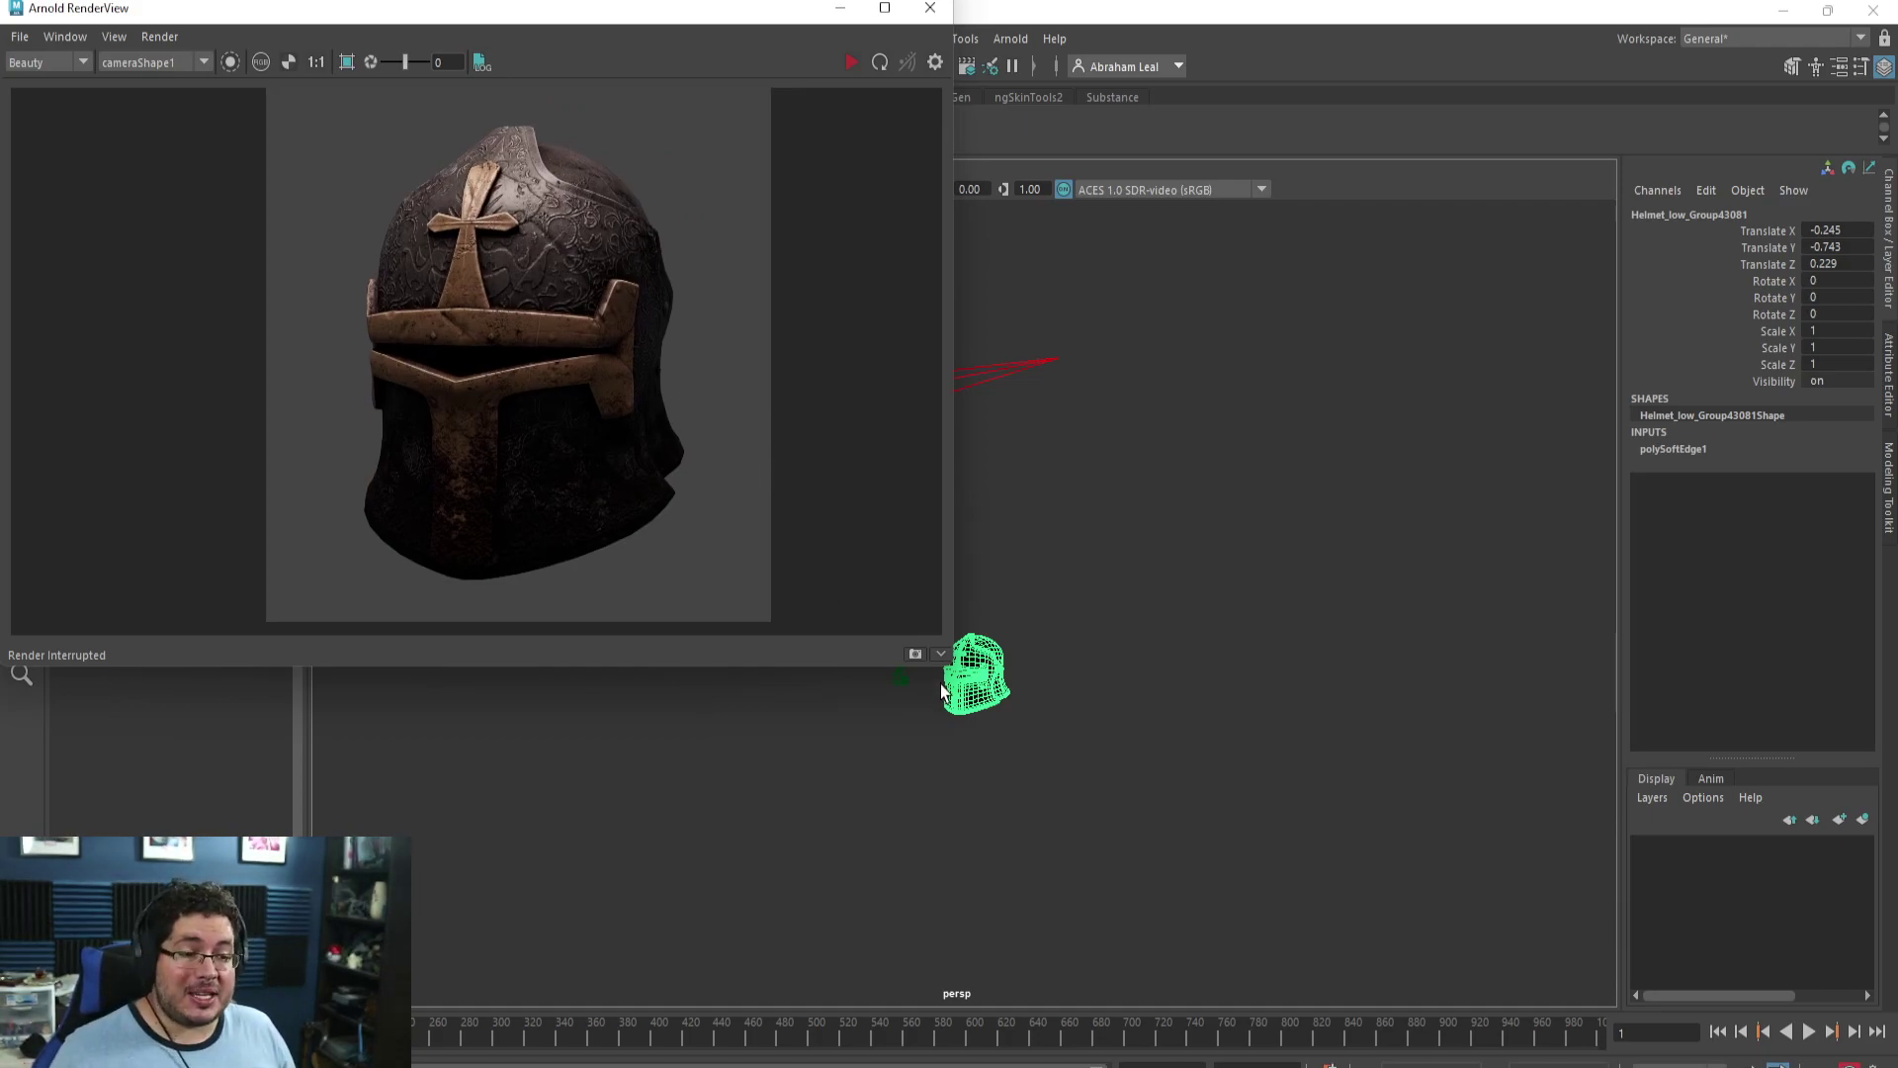
Enlarge and then hide the RenderView, and select aiSkyDomeLight1 to show its full attributes.
drag(952, 689, 986, 914)
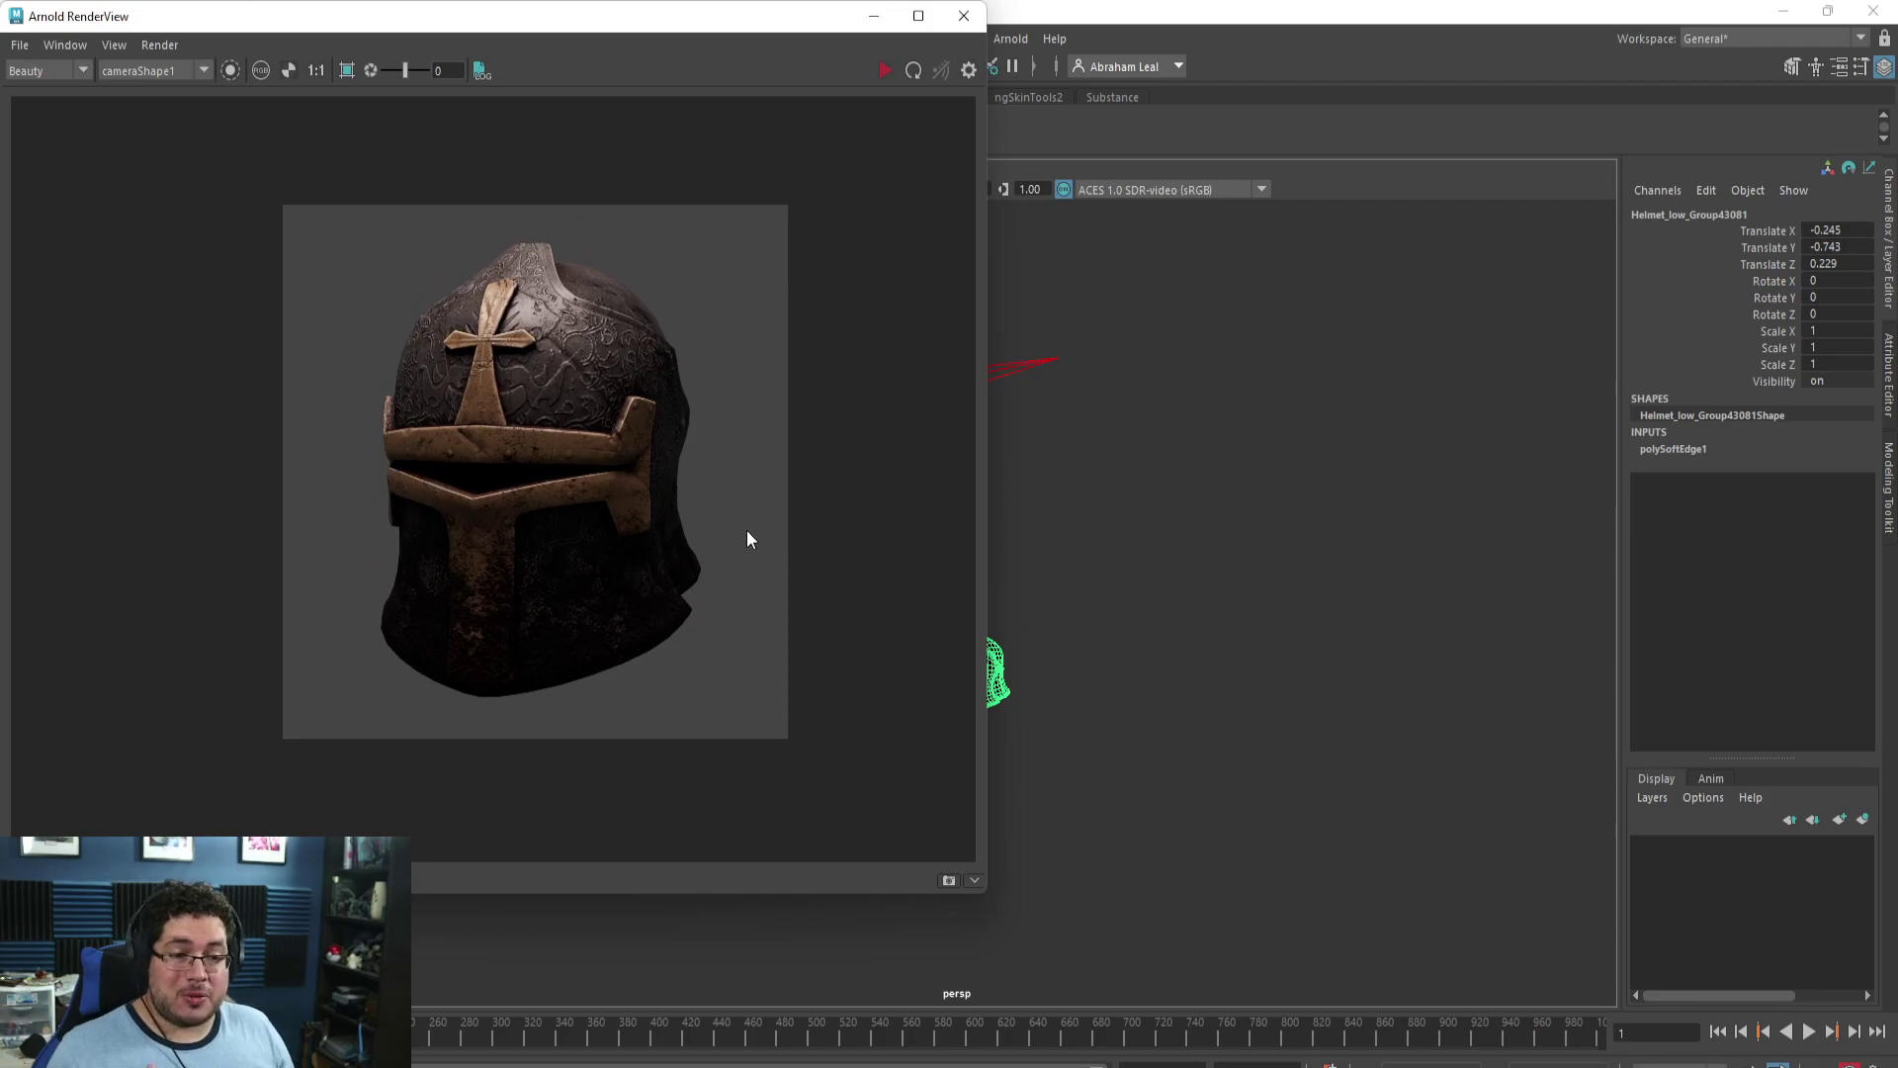
scroll(747, 531, up, 3)
scroll(590, 508, down, 2)
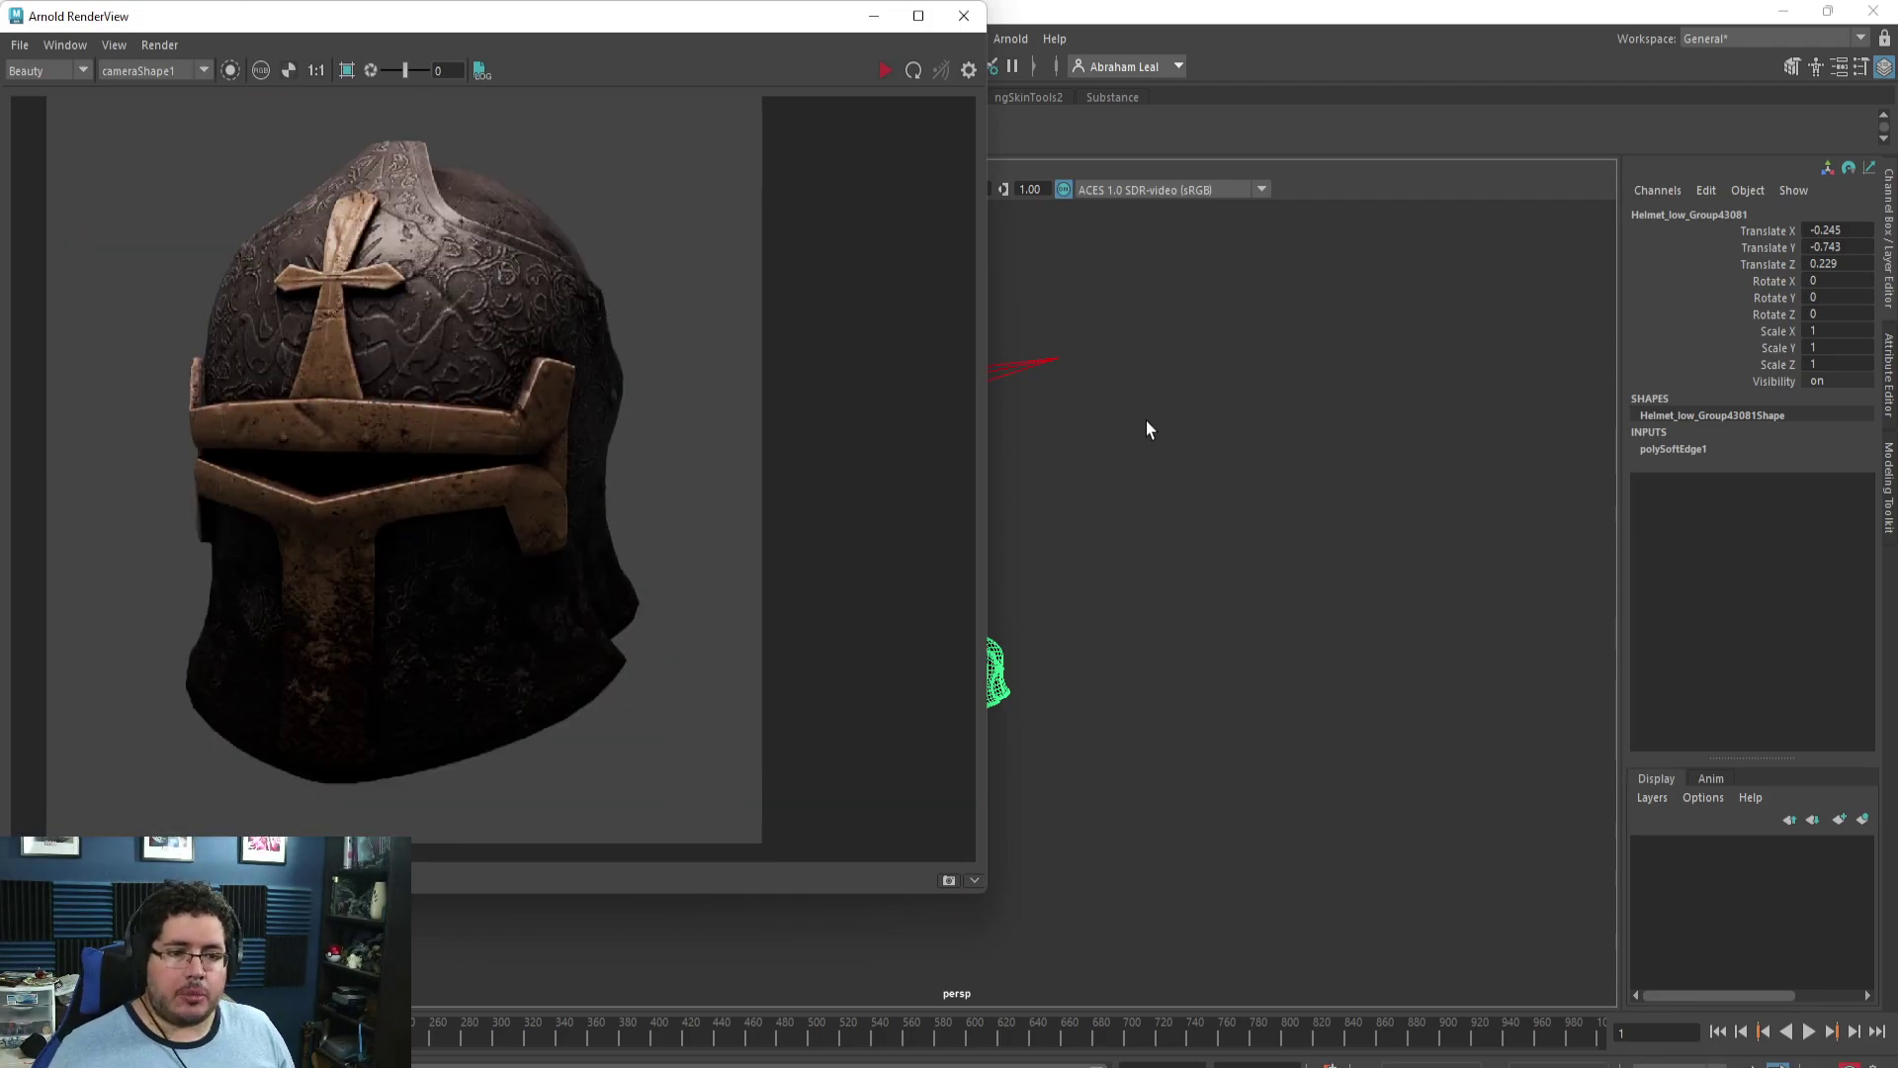
click(874, 16)
click(199, 358)
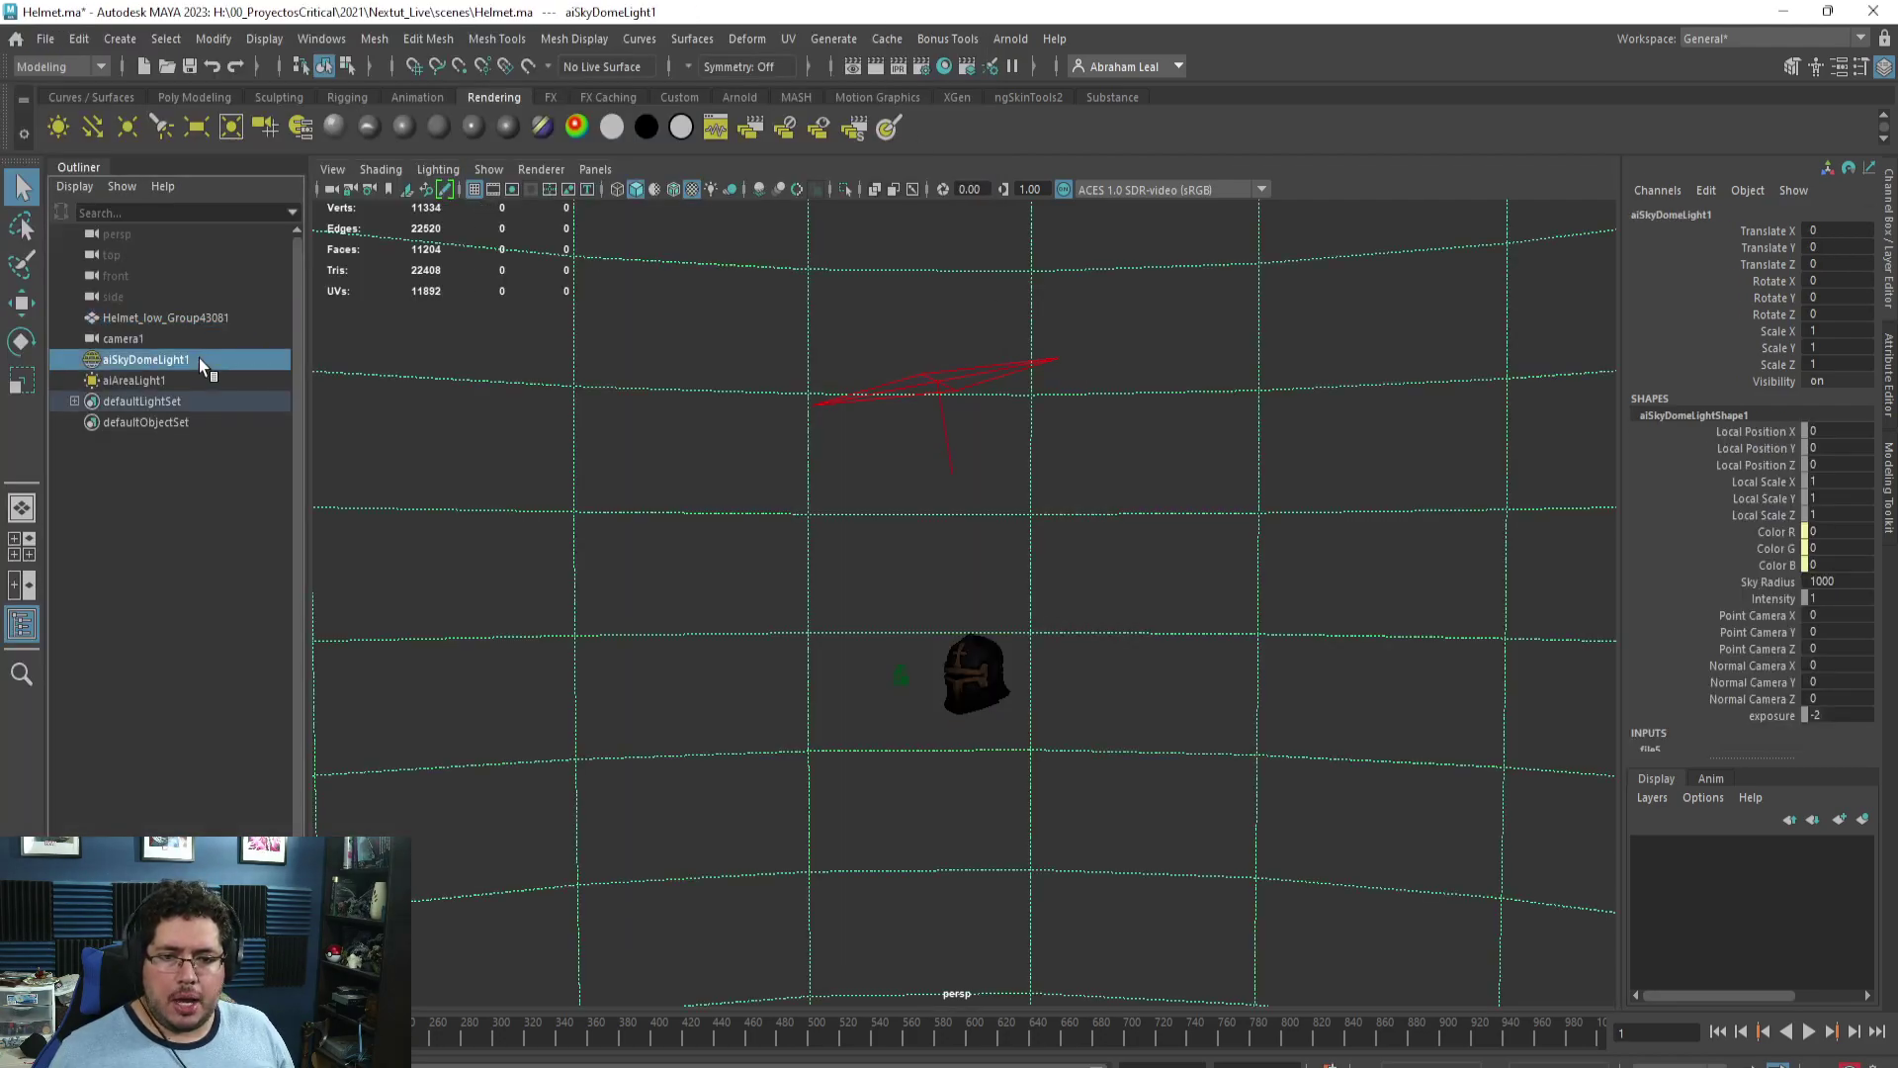
key(ctrl+a)
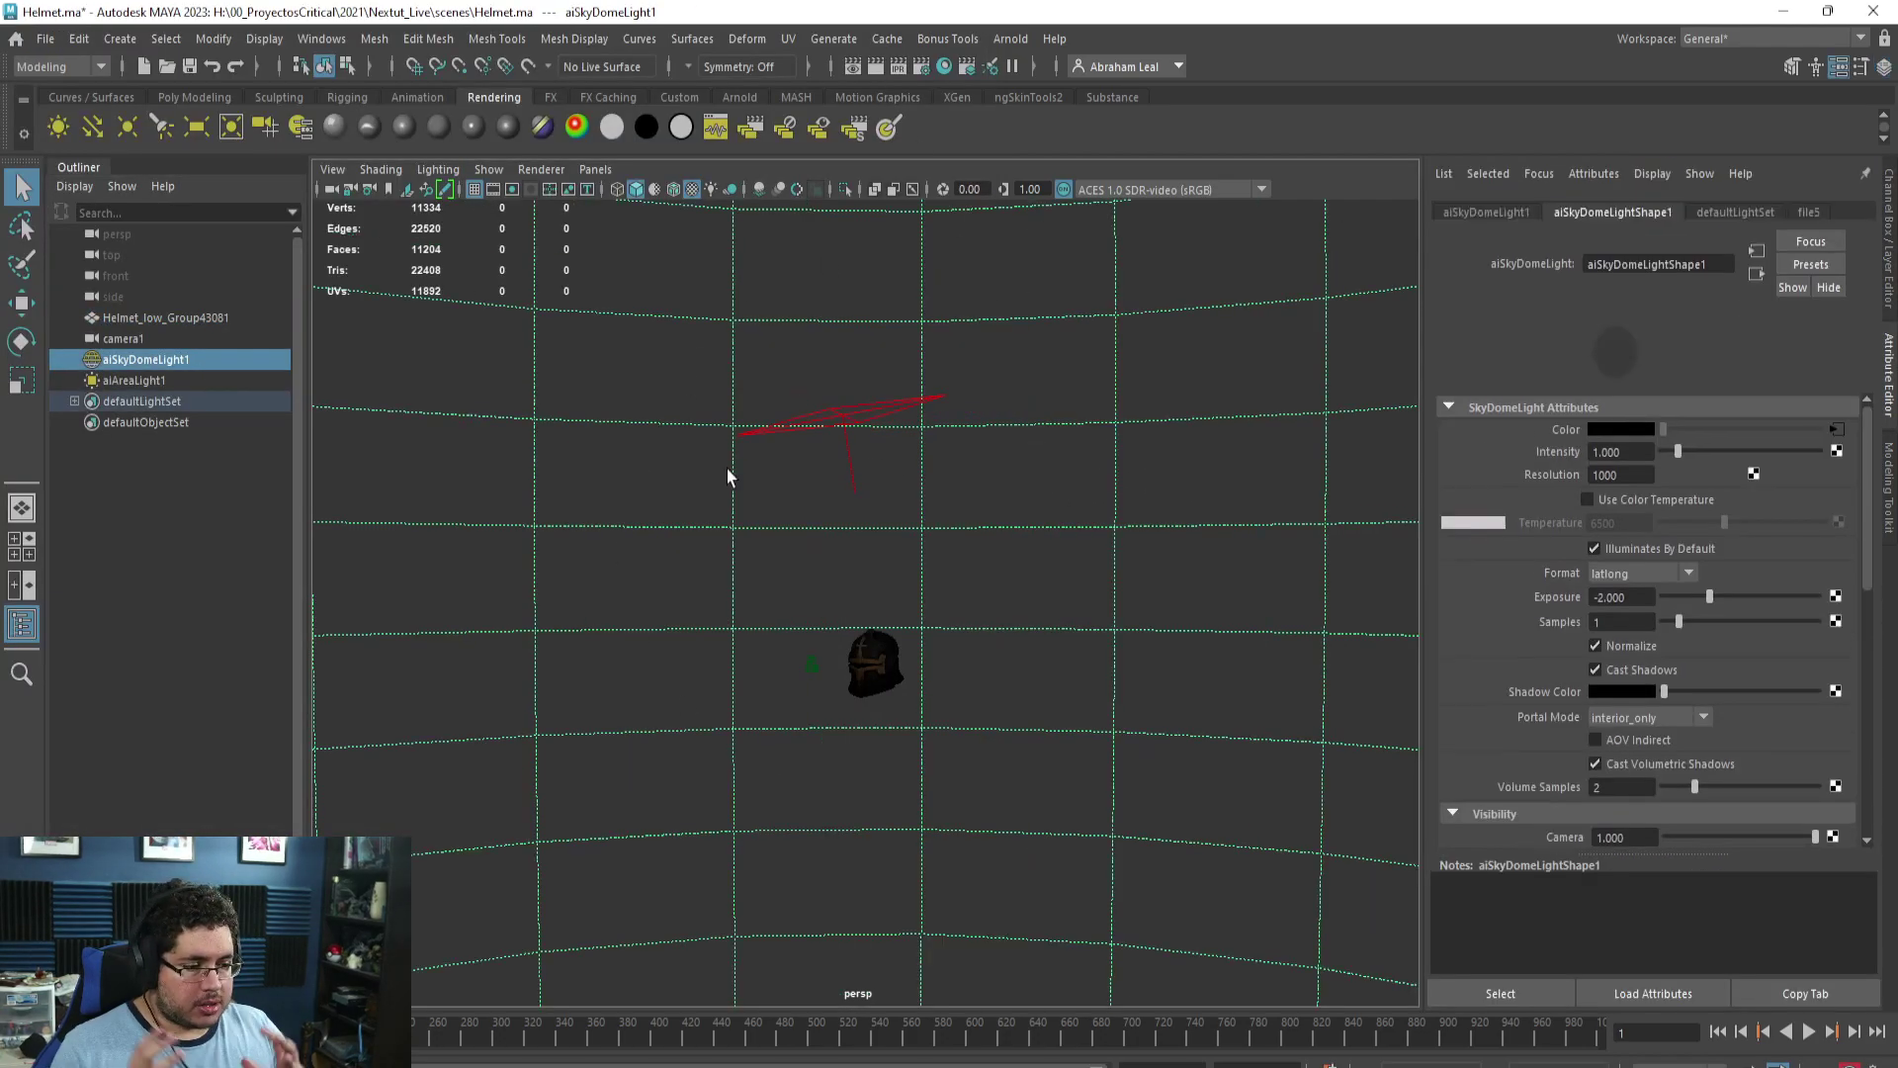
Load neurathen_rock_castle_2k.exr into the skydome's file node and re-render the helmet.
click(1835, 429)
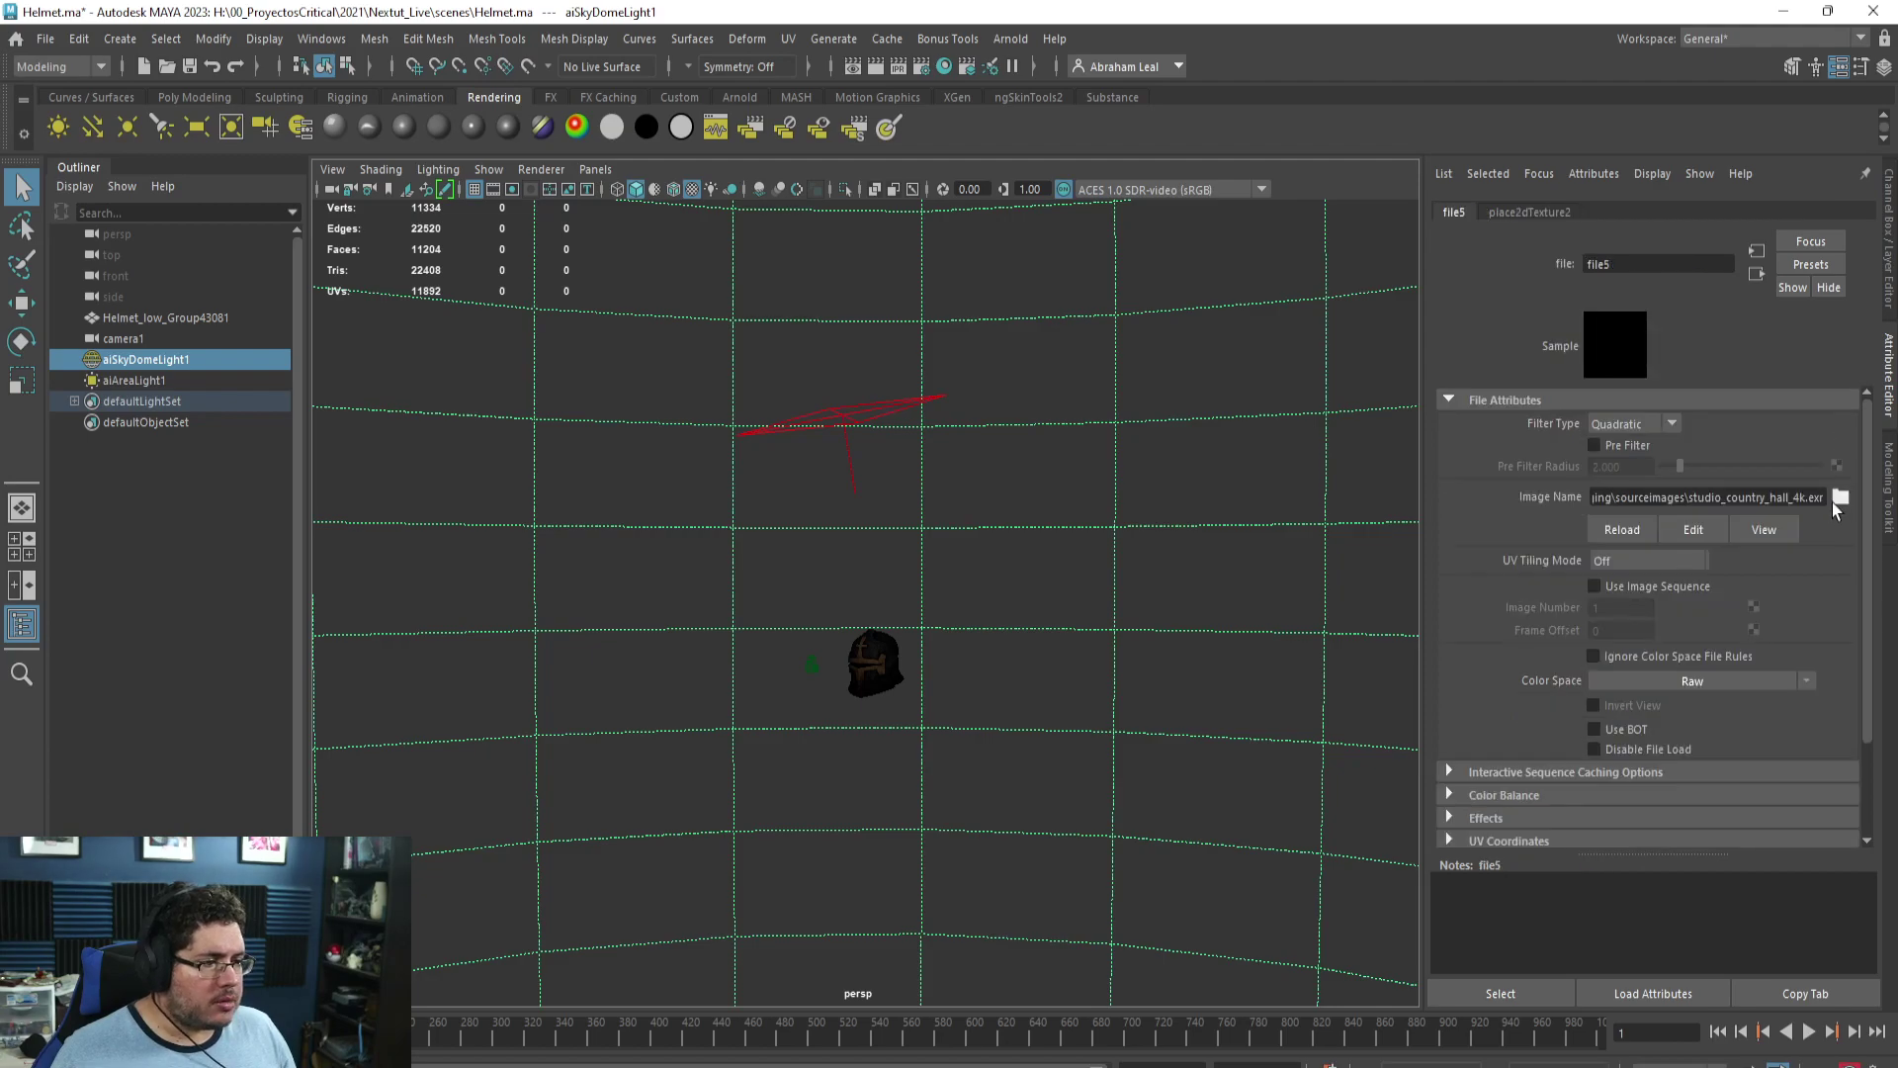
click(1840, 496)
scroll(563, 498, down, 10)
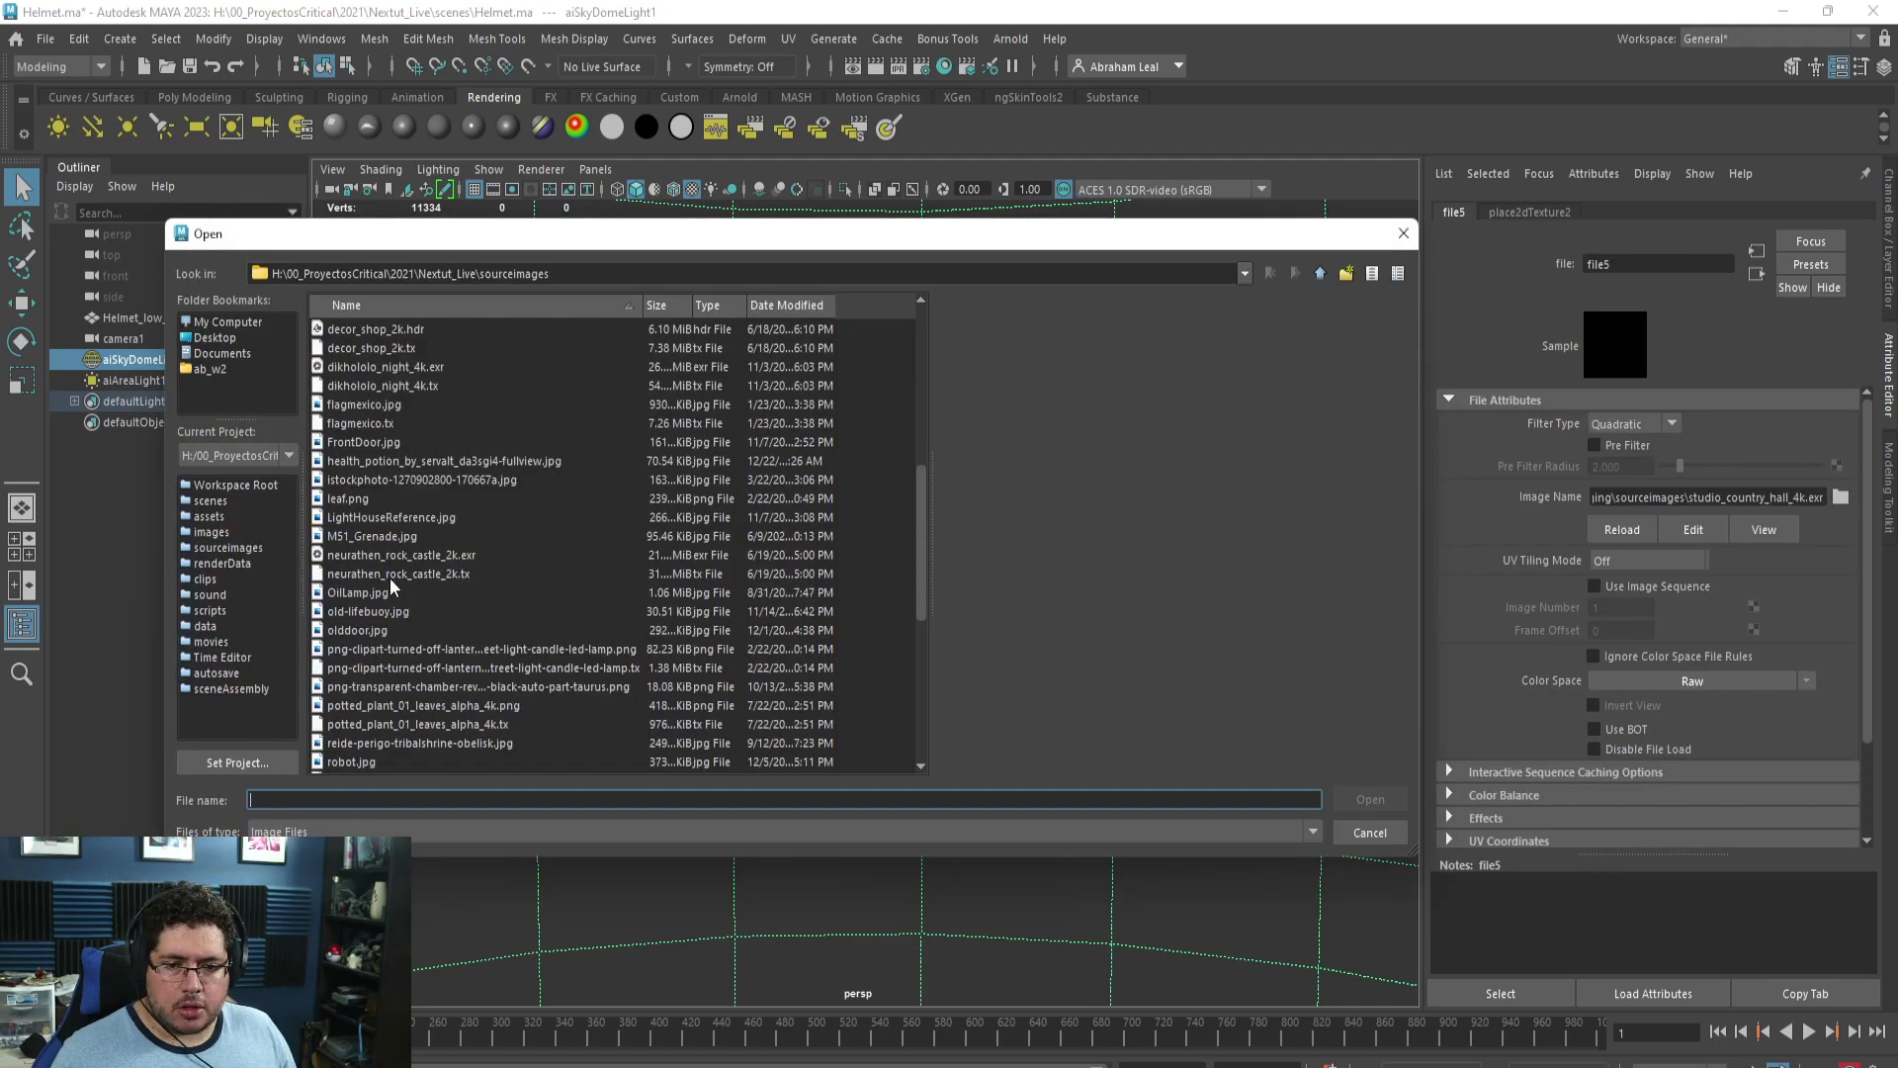
click(398, 557)
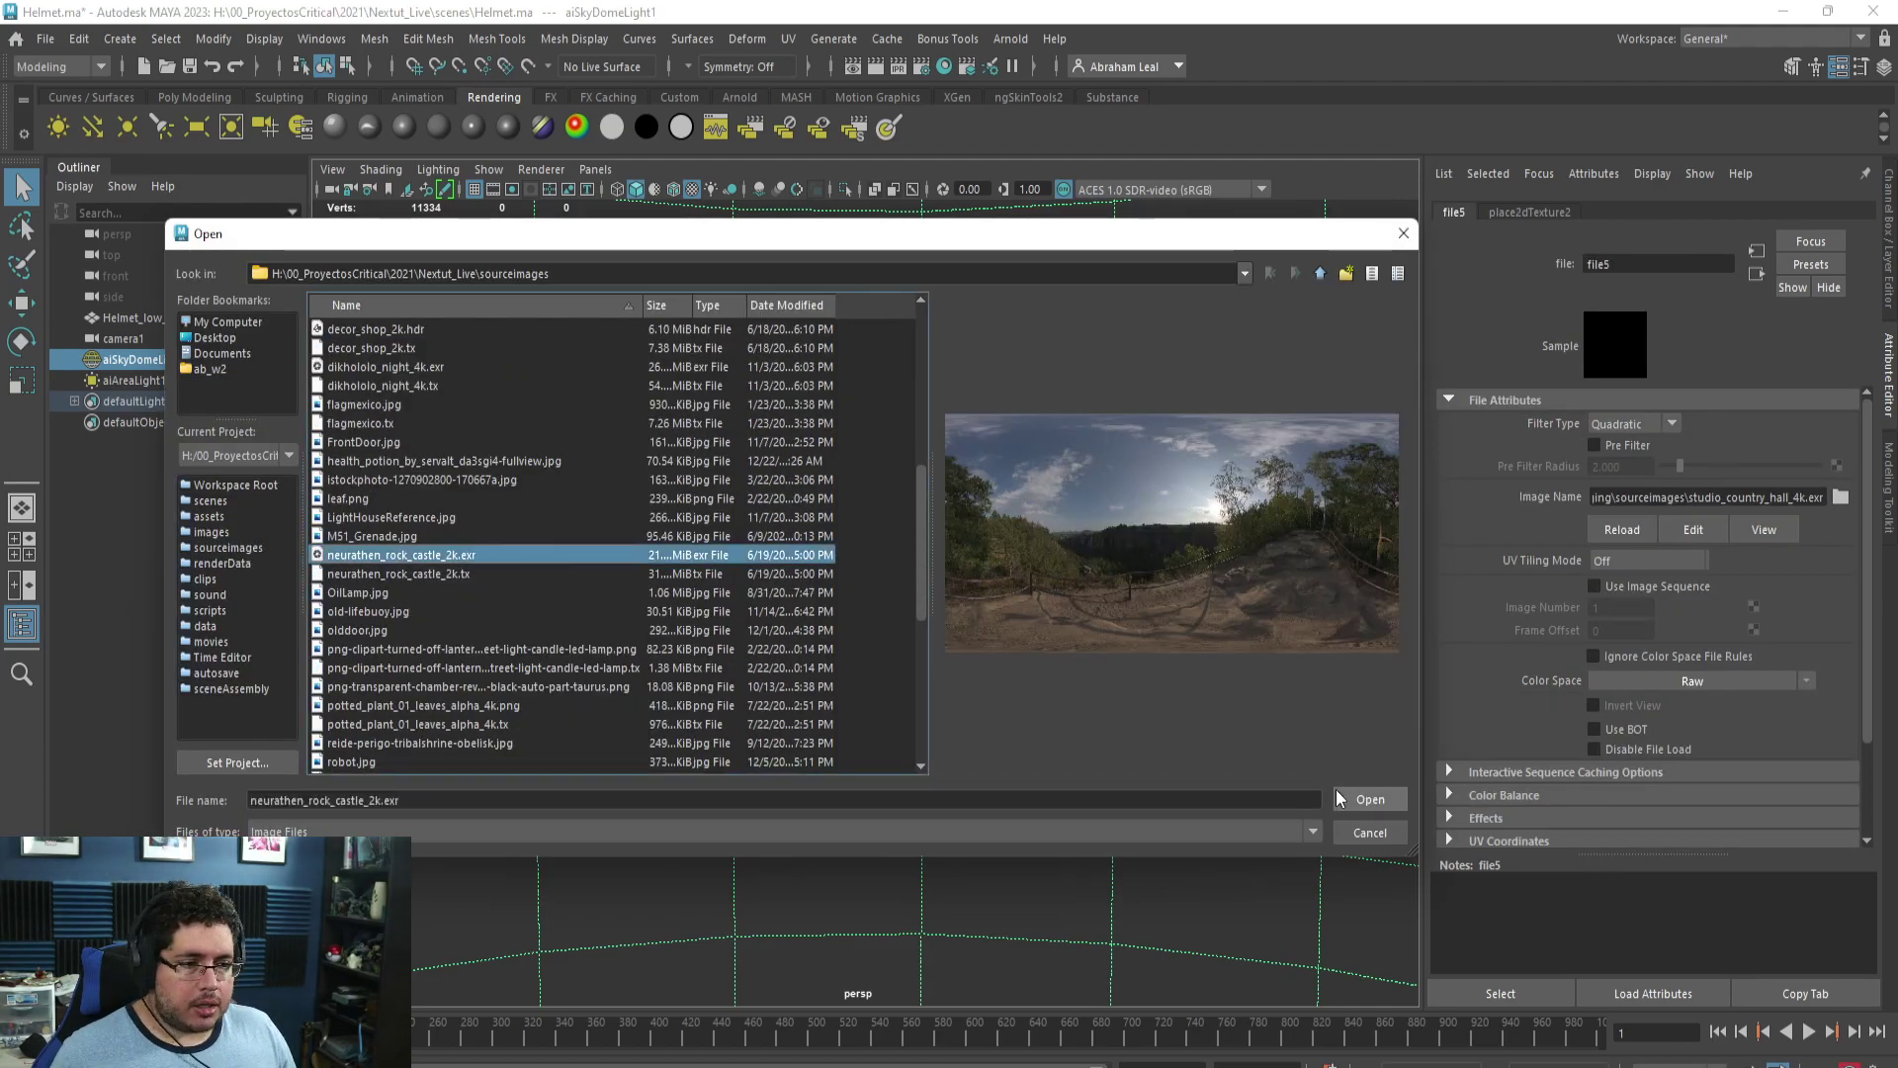
double_click(553, 557)
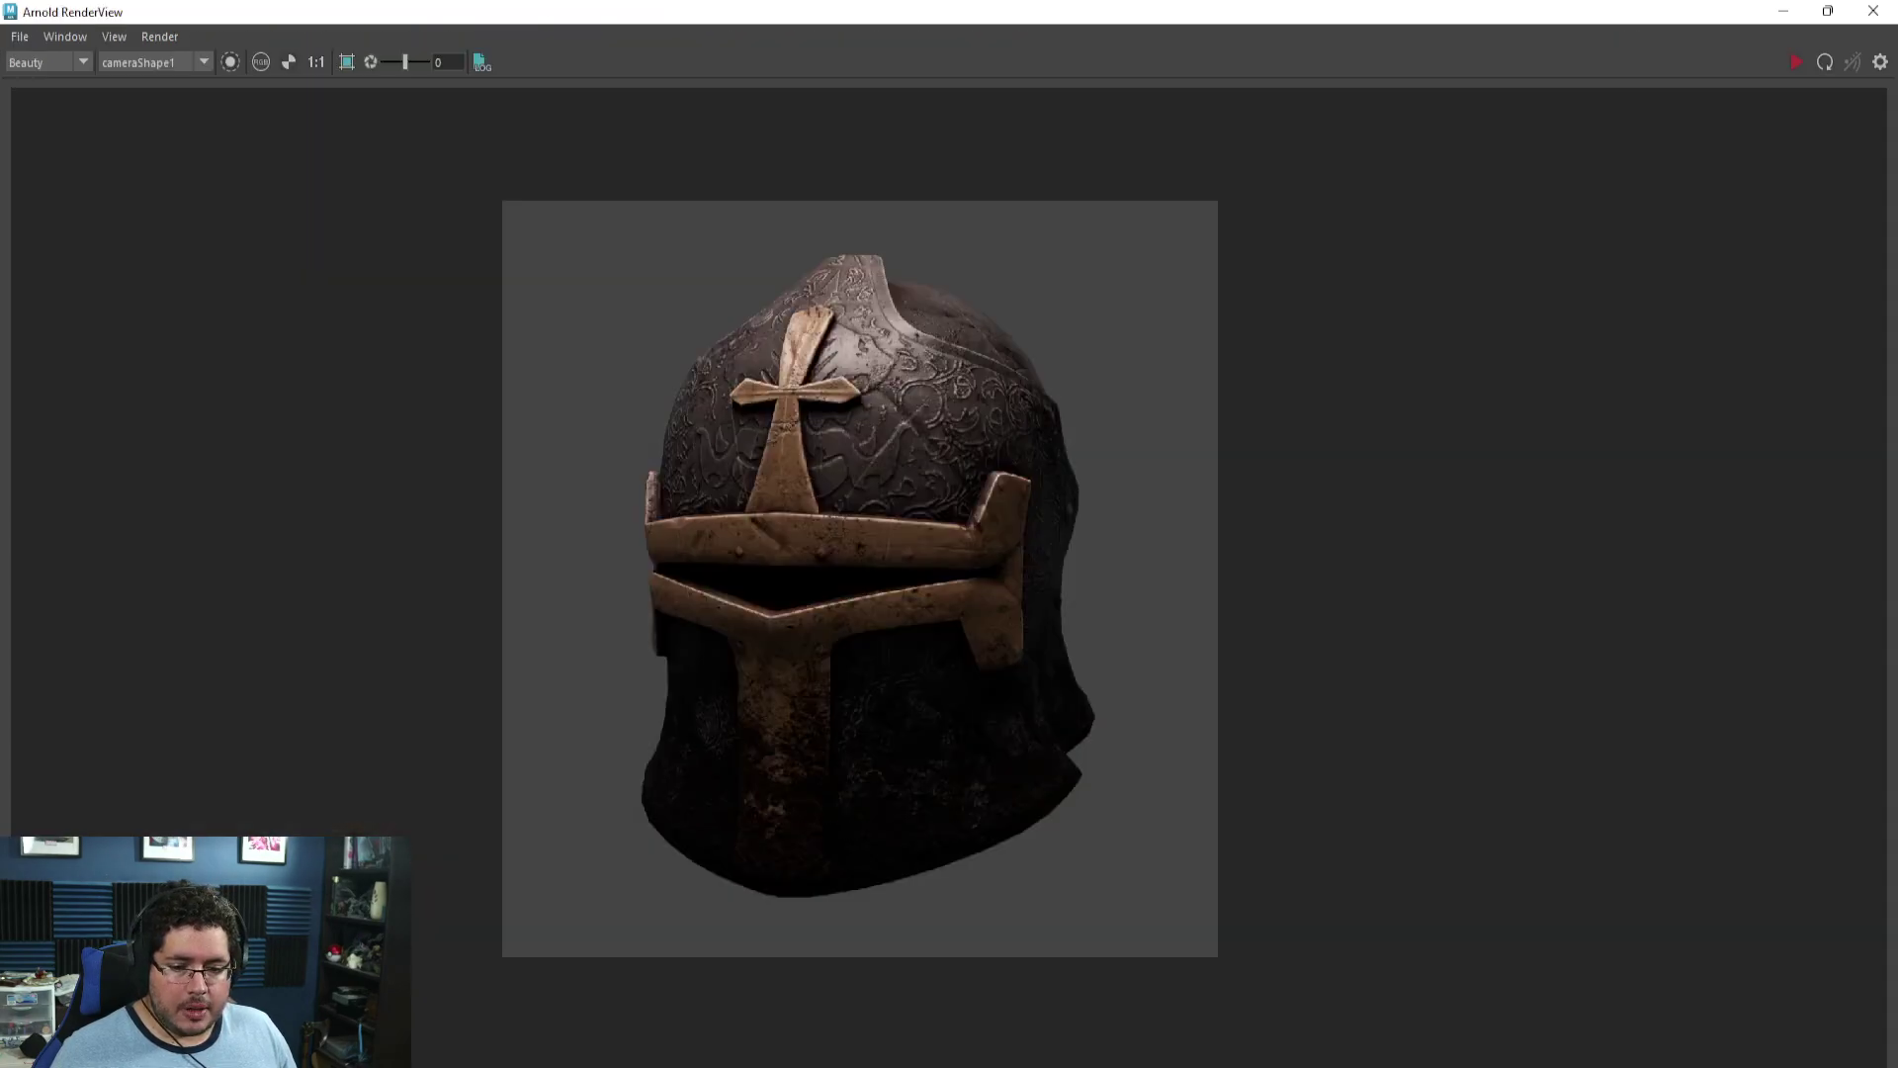
click(1787, 61)
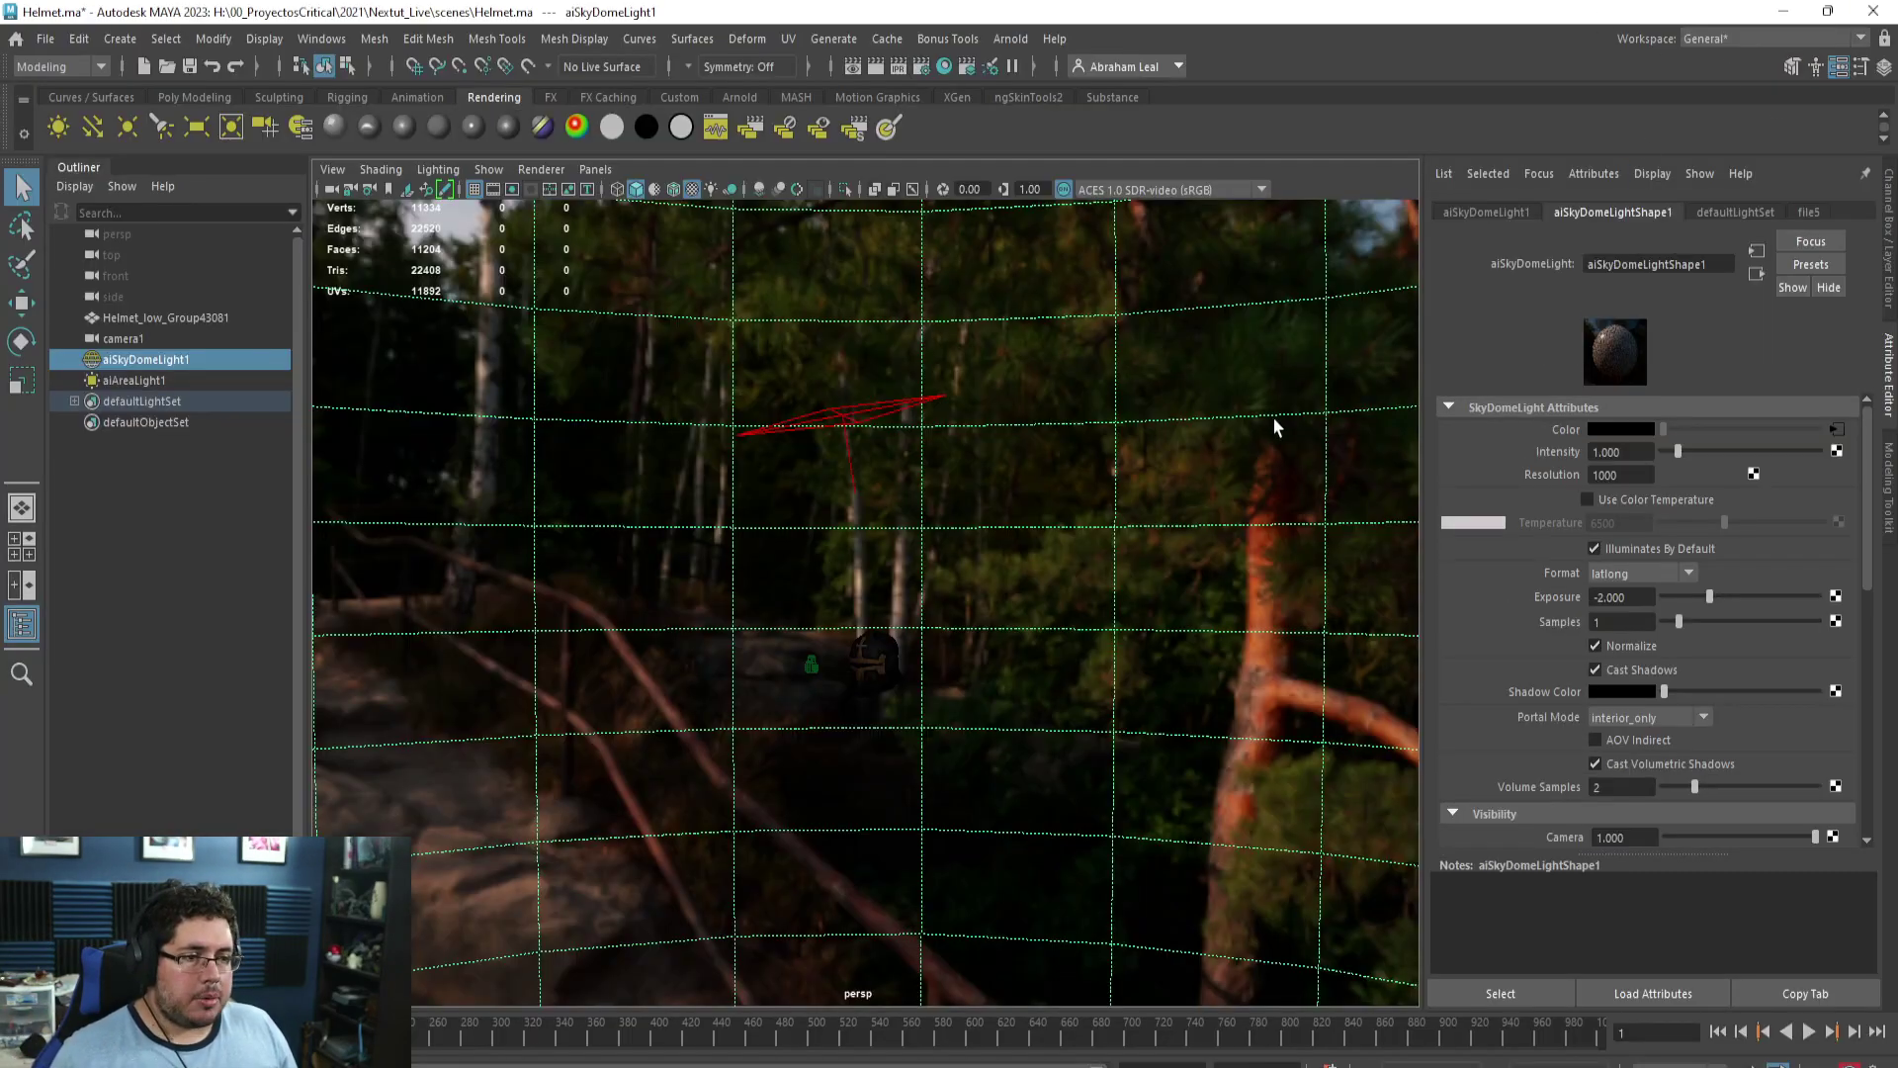
Set the skydome's camera visibility to 0 and exposure to 0, re-render, then hide the RenderView.
scroll(1712, 597, down, 5)
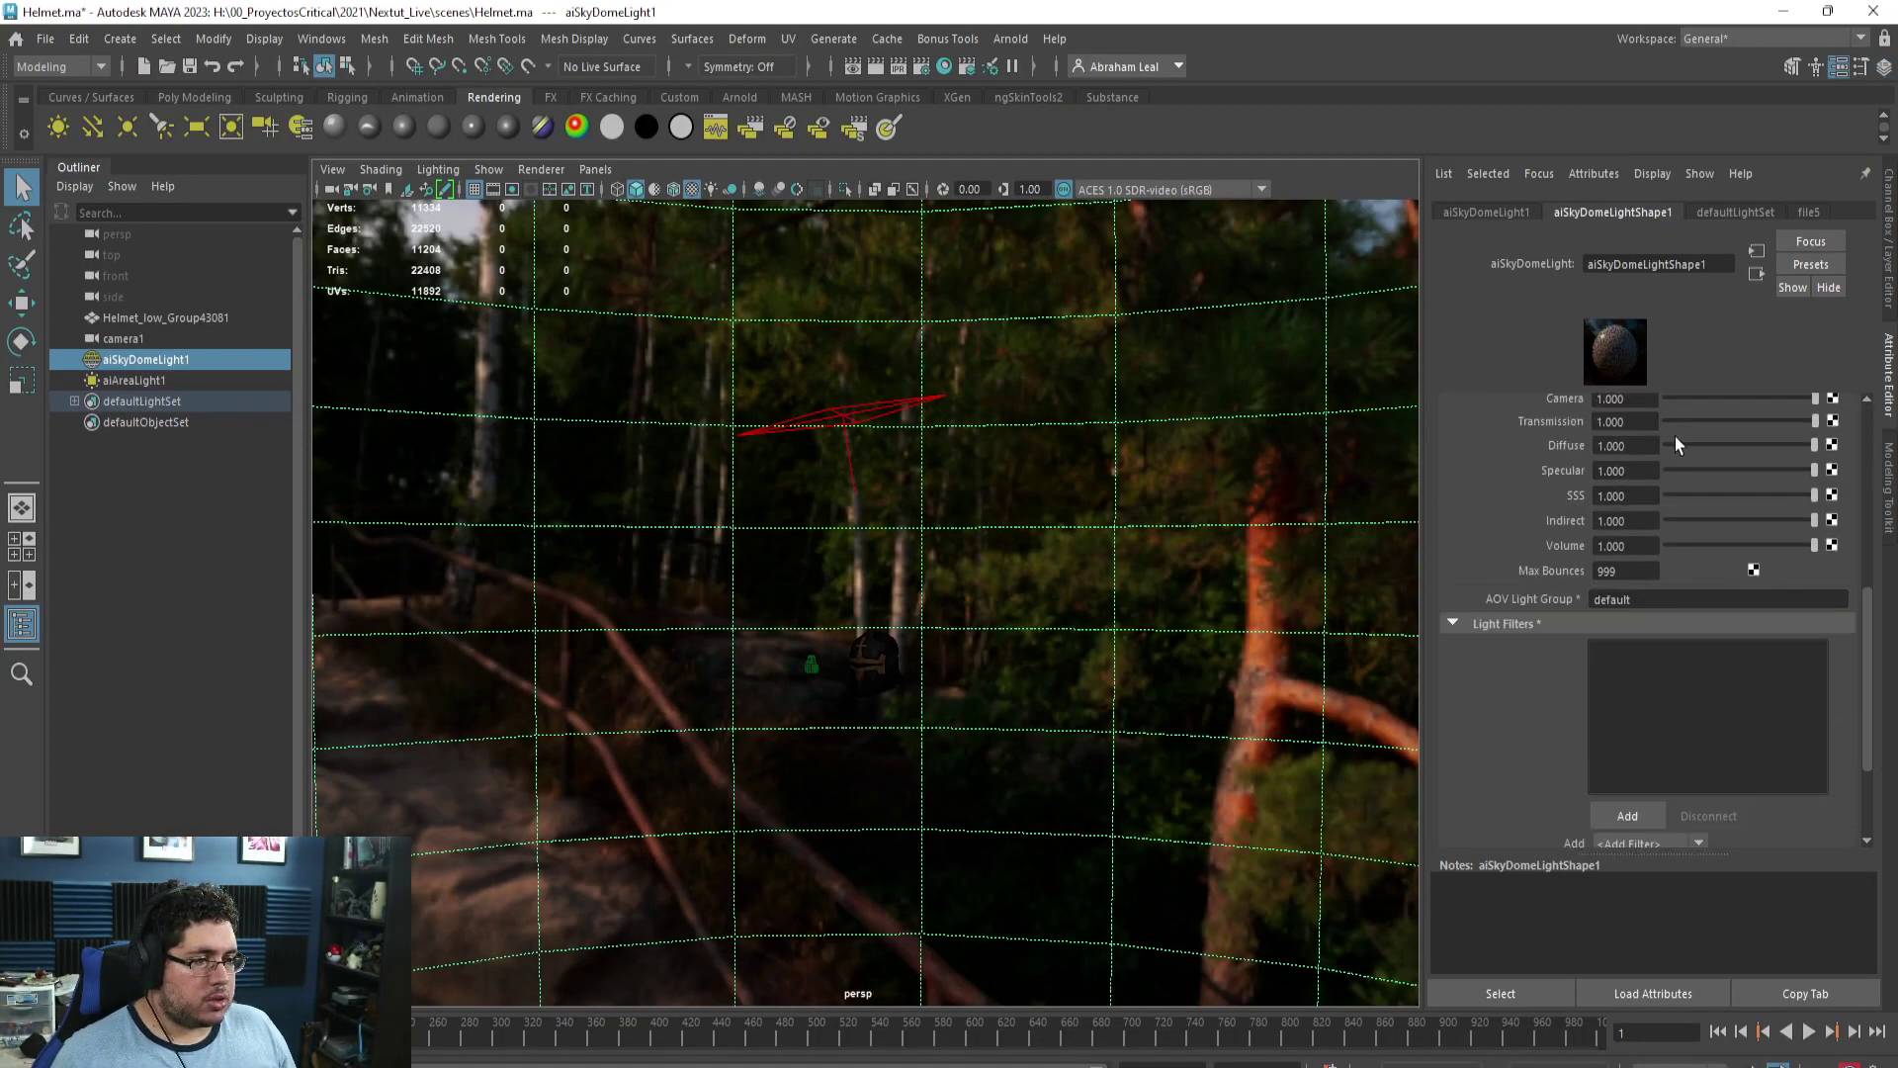
drag(1710, 400, 1681, 421)
scroll(1622, 464, up, 2)
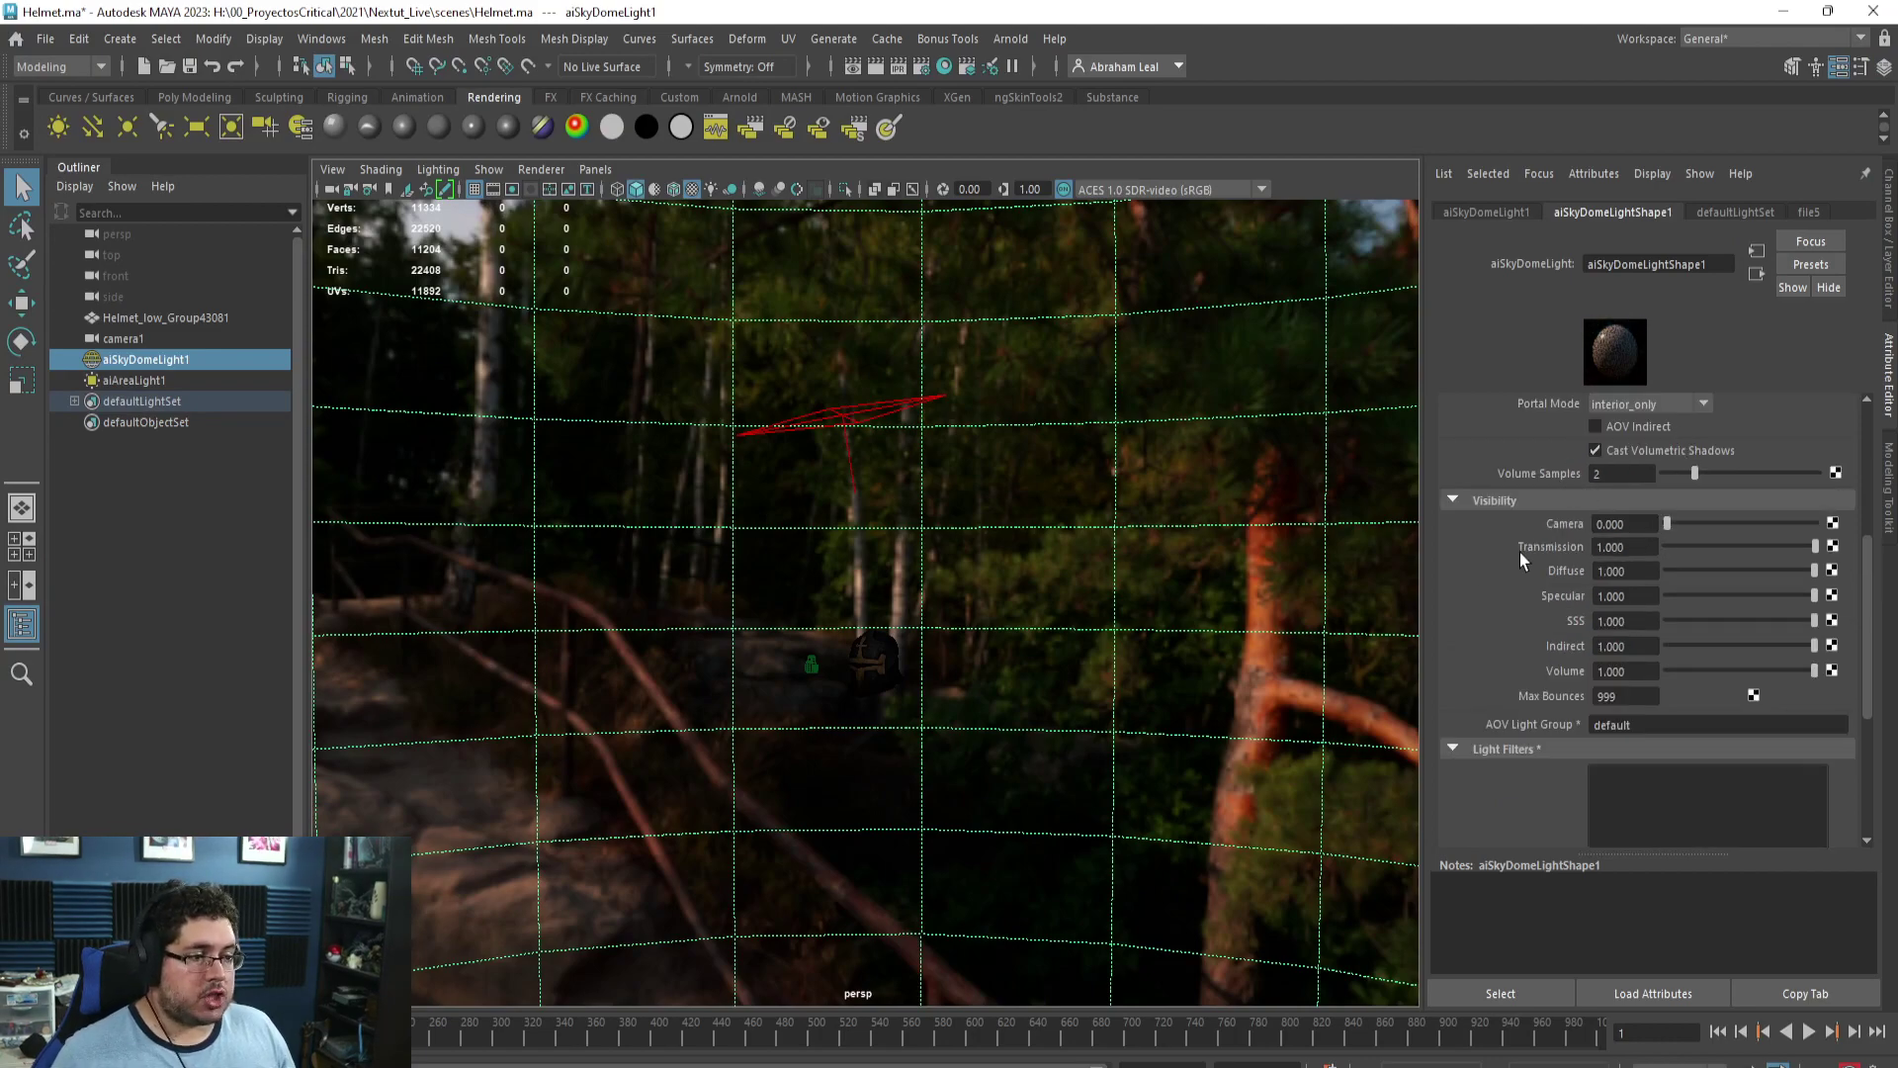
scroll(1538, 560, up, 3)
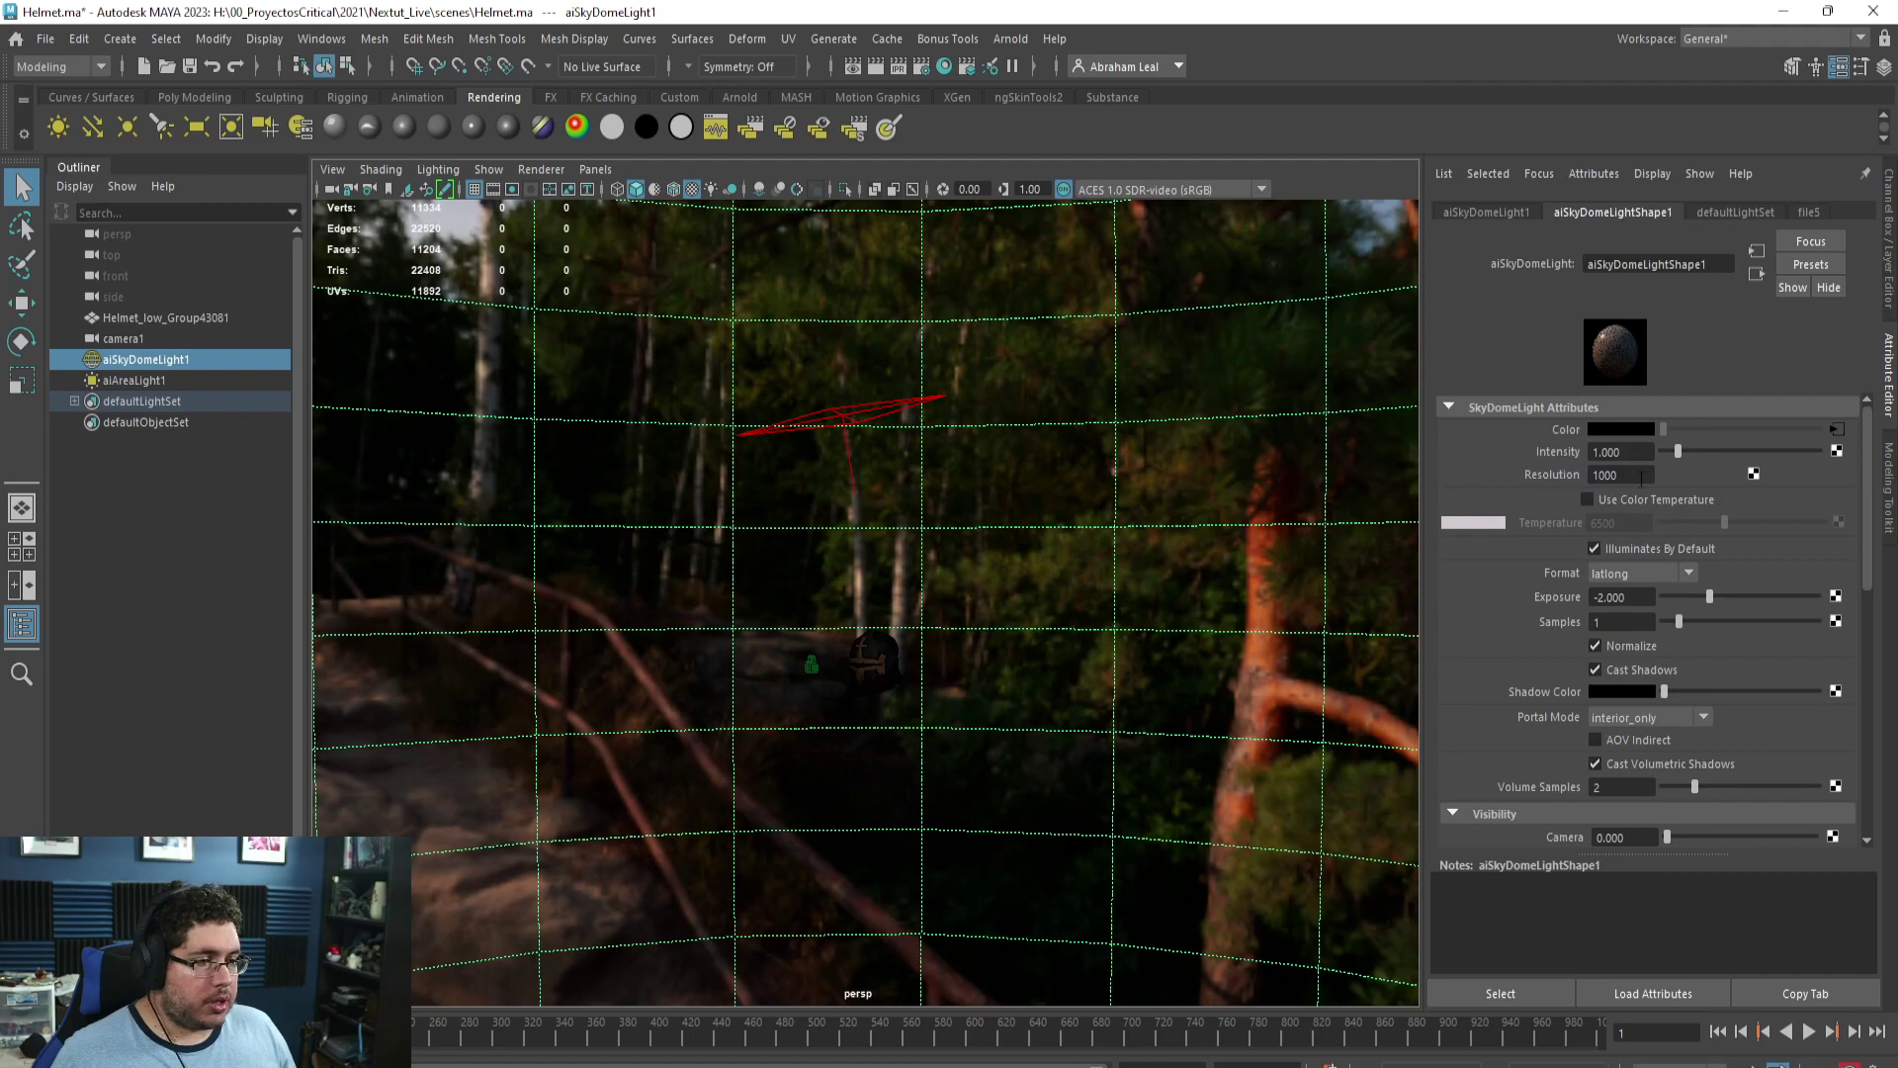
double_click(1621, 597)
text(0)
key(Return)
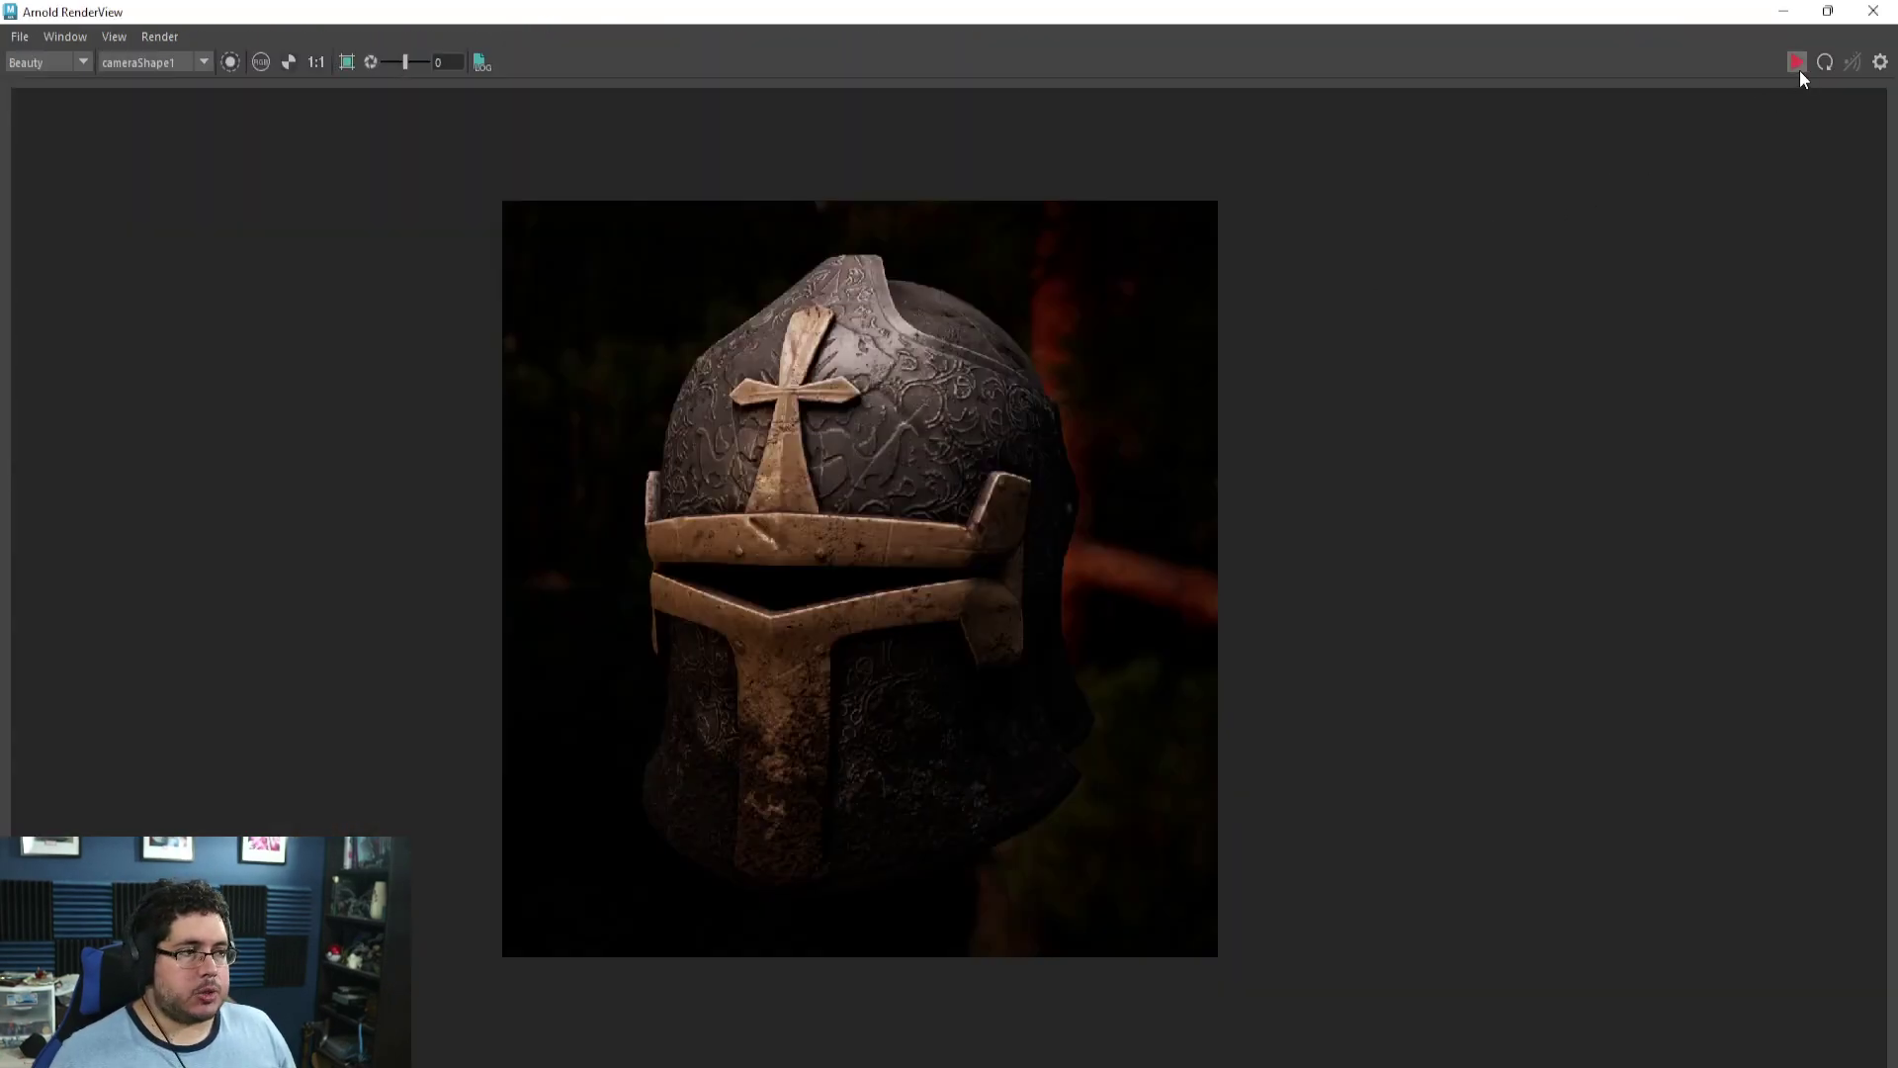
click(1798, 65)
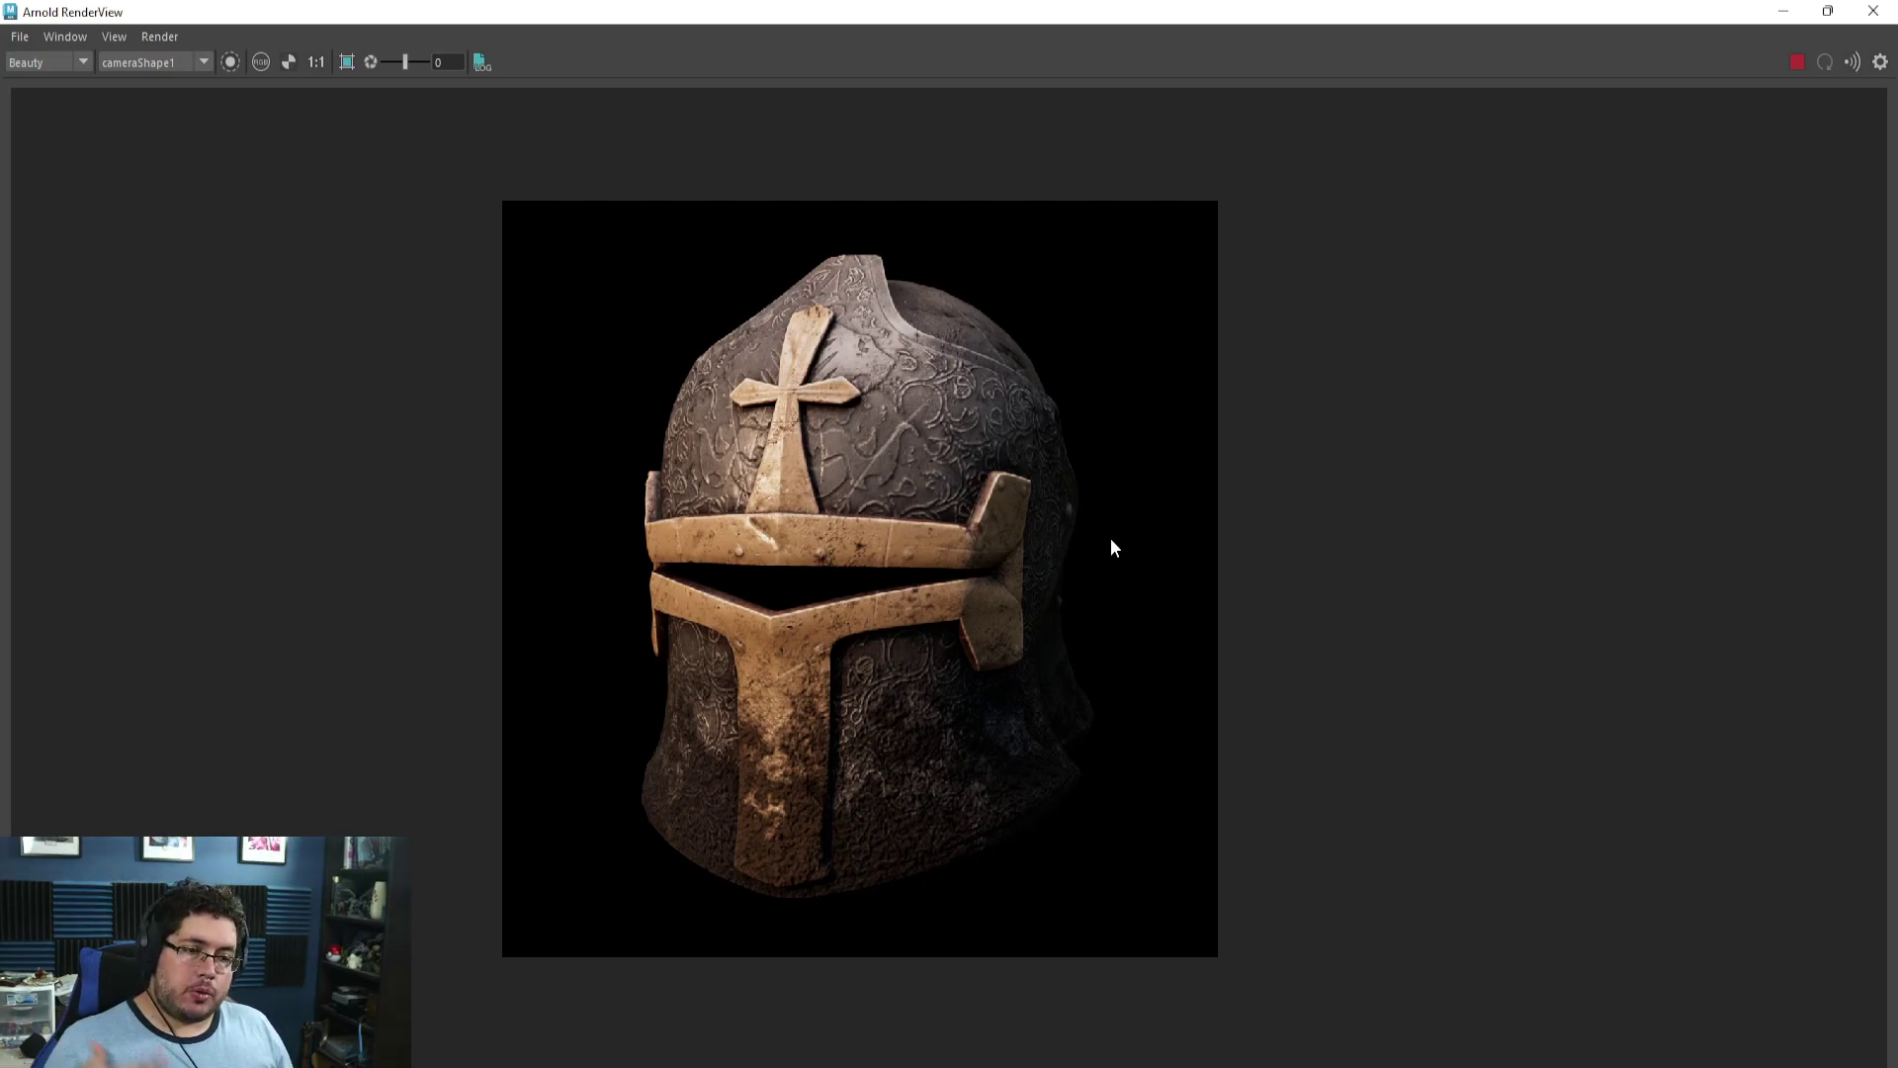
click(1785, 16)
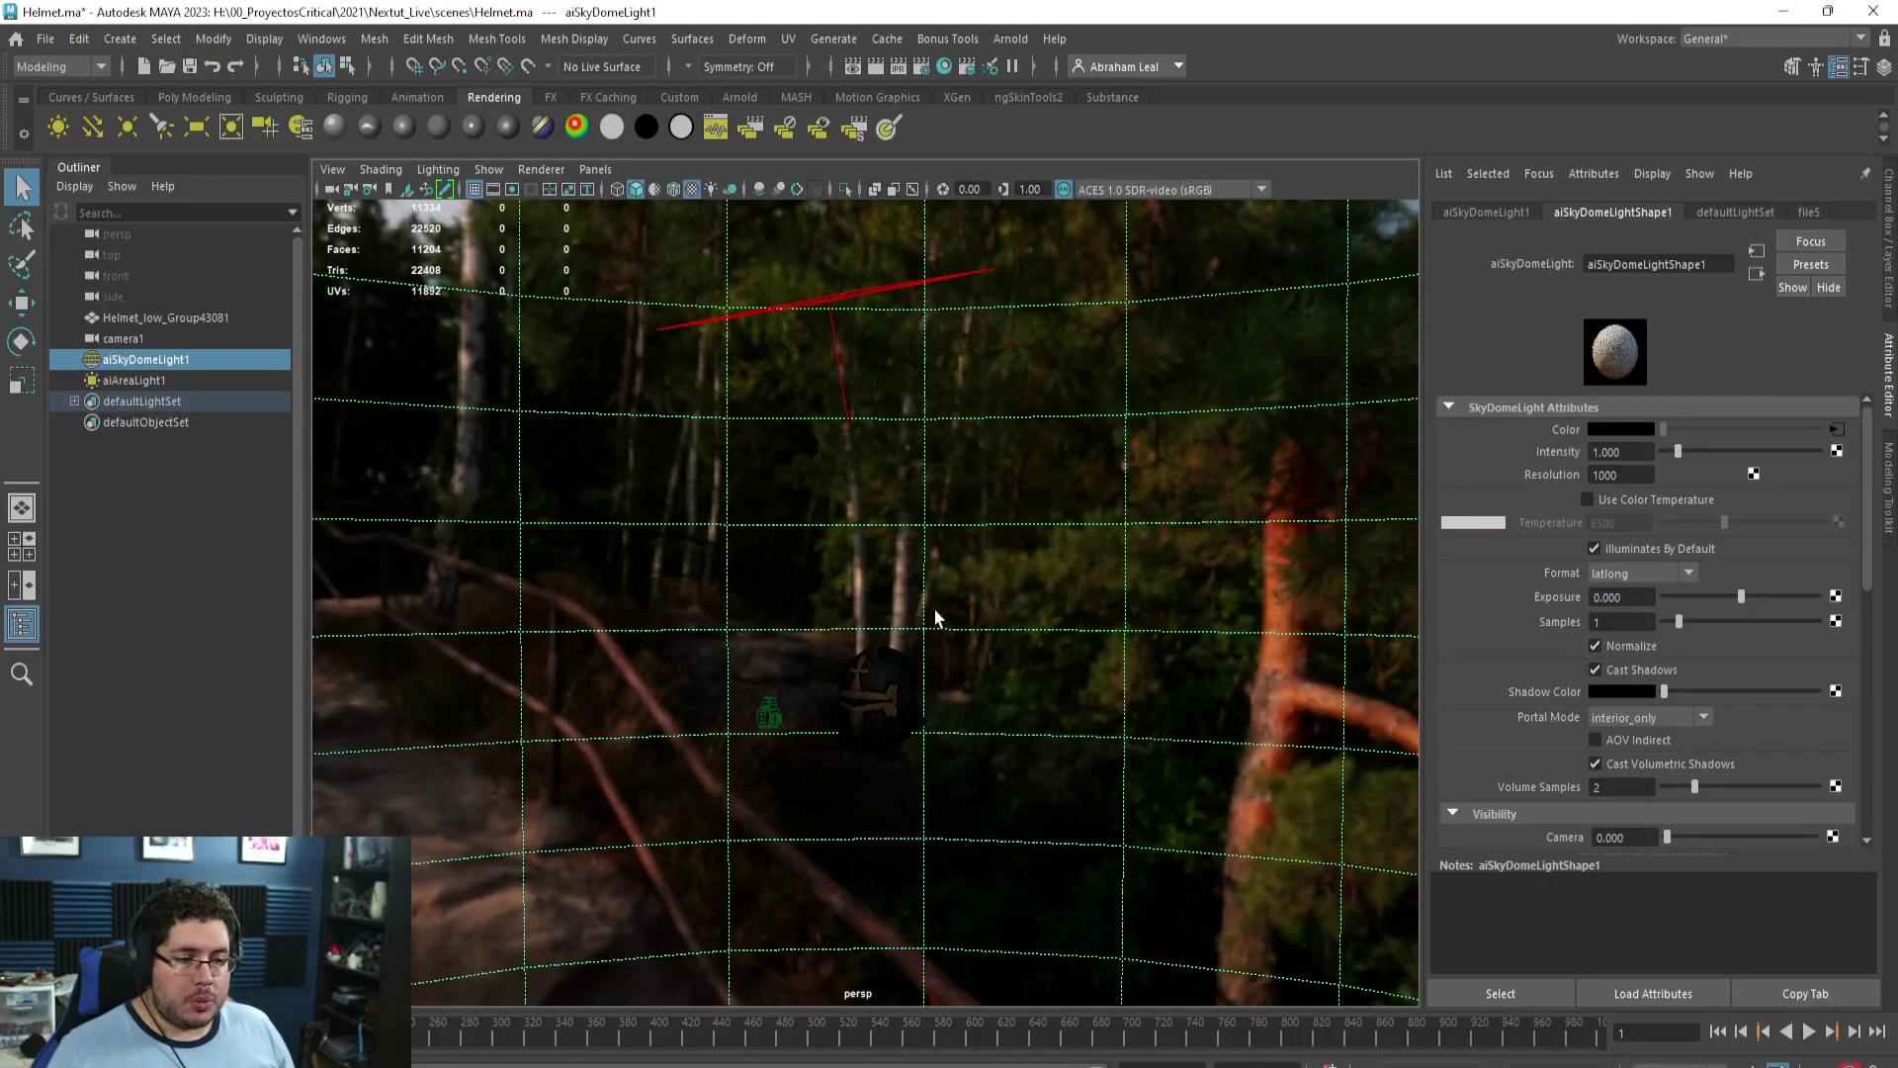
Create a new Arnold area light from the Lights menu.
click(827, 293)
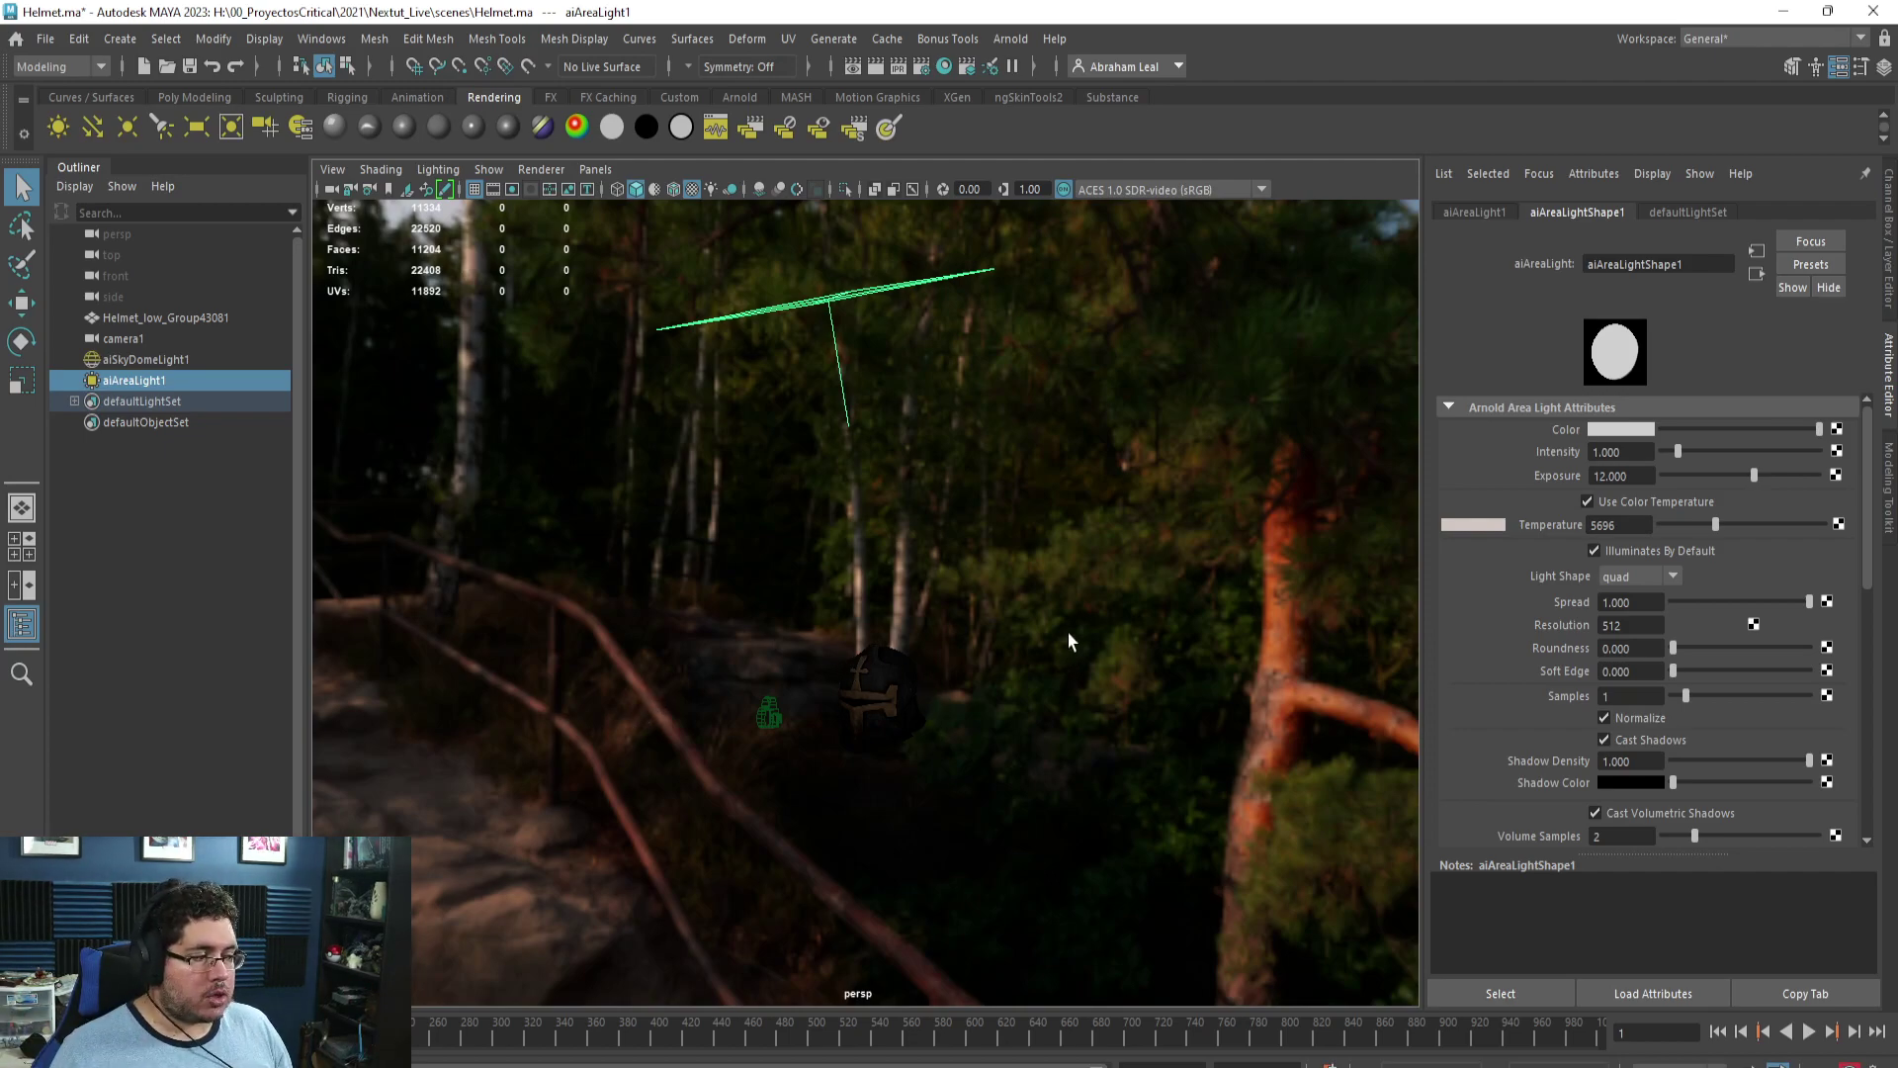
drag(1076, 600, 893, 497)
click(1005, 46)
mouse_move(1091, 154)
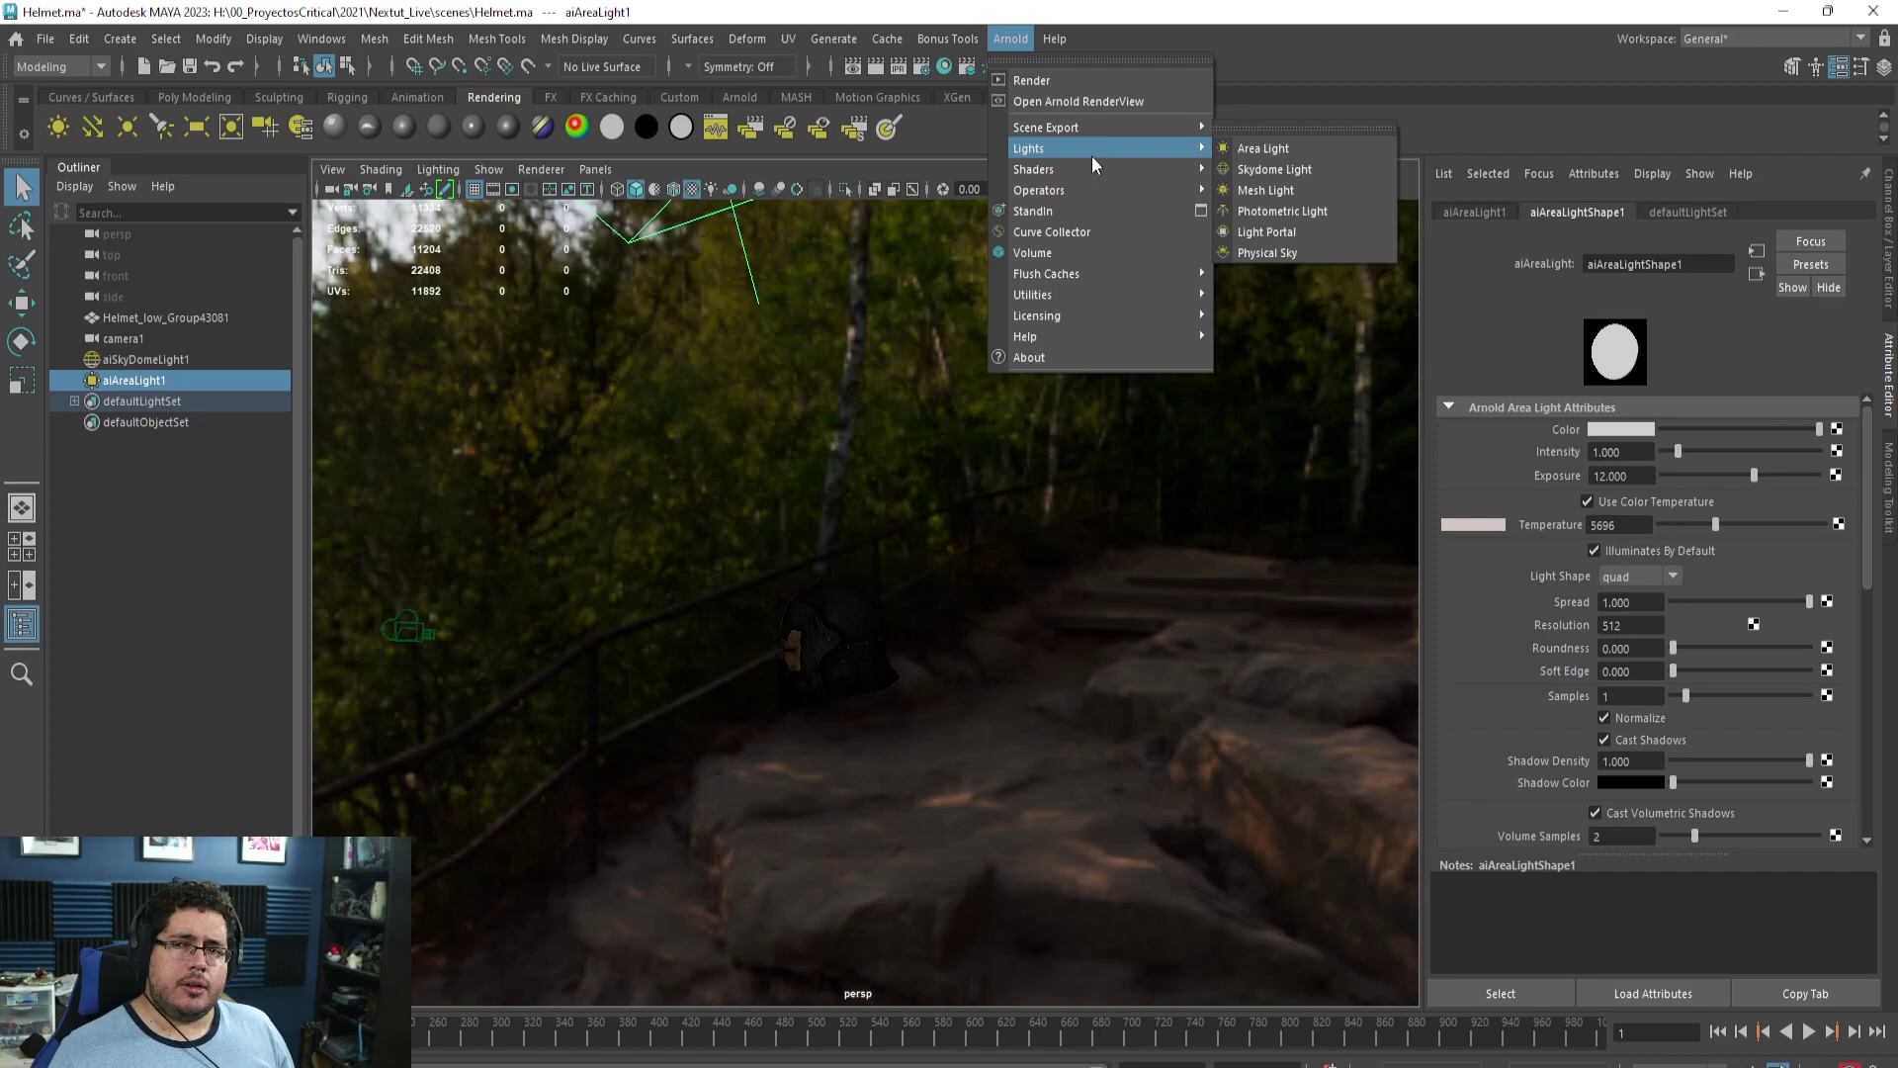
click(1275, 150)
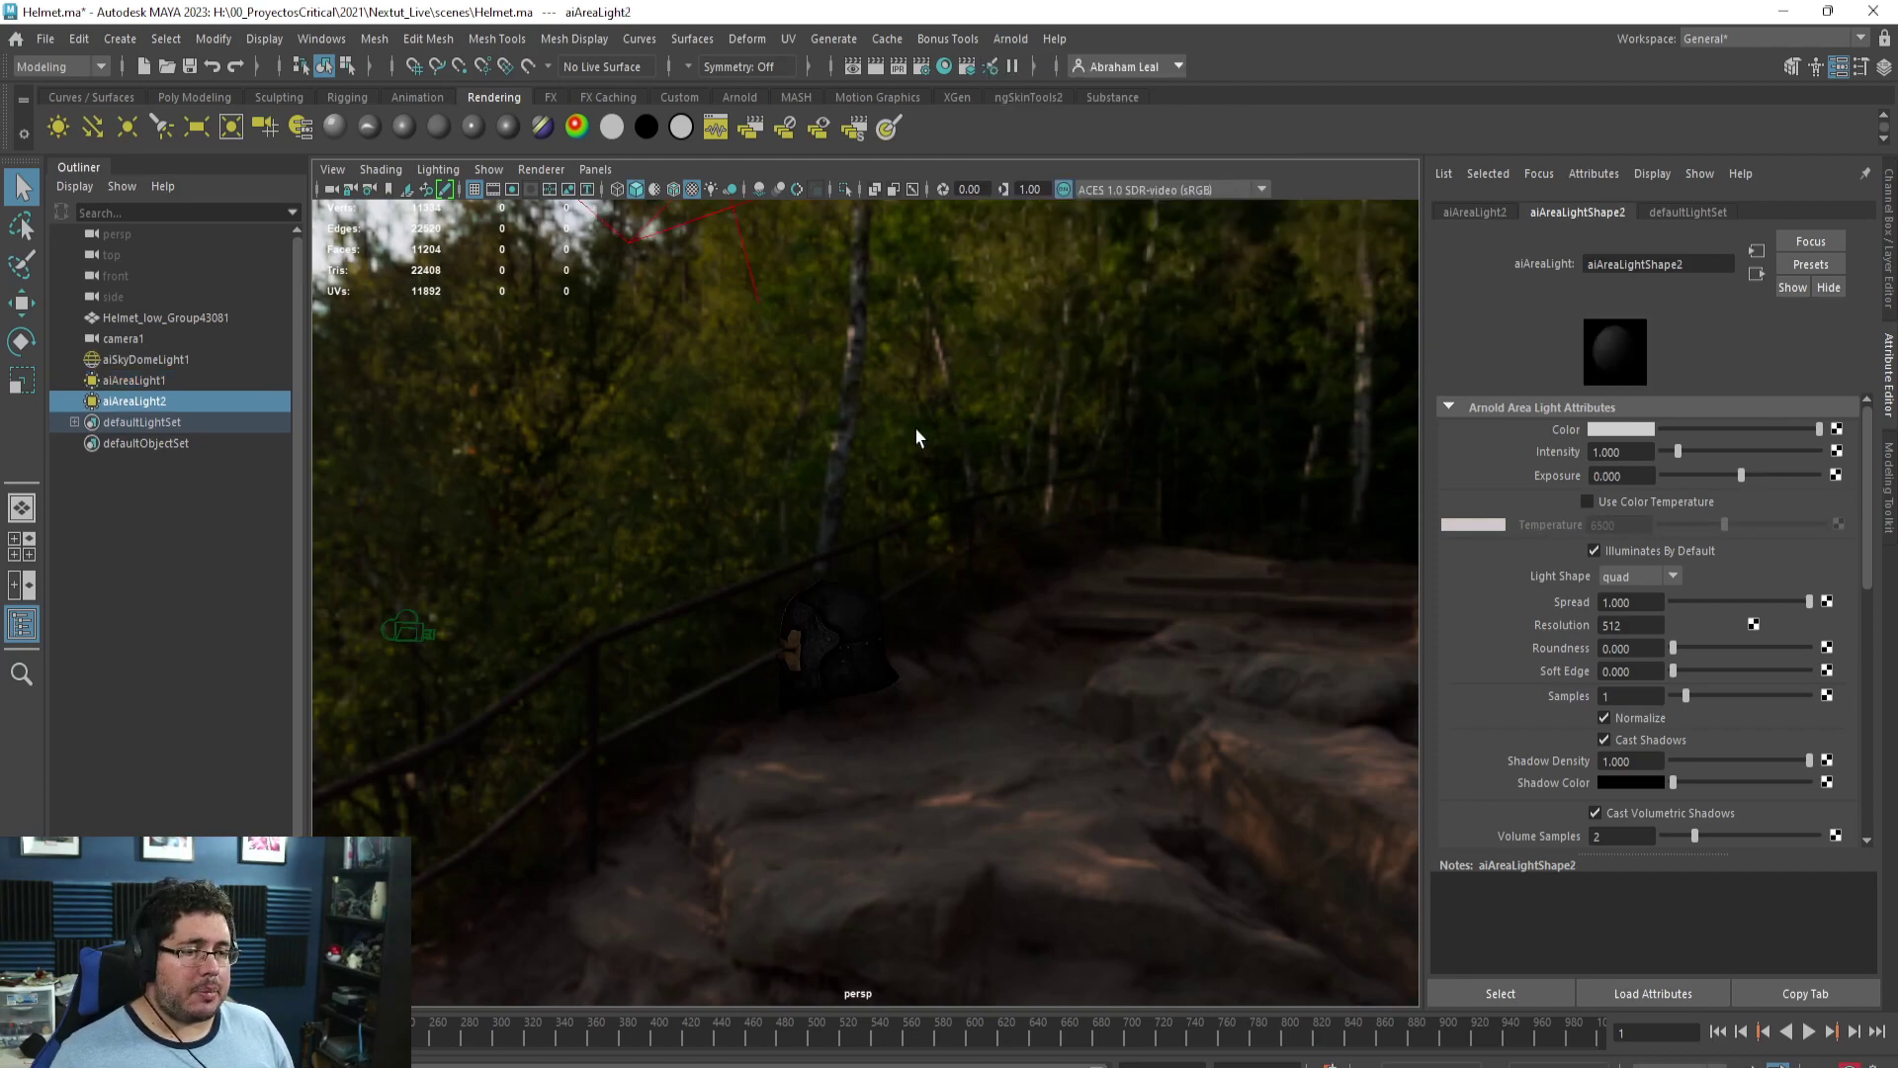
Raise the new area light above the grid, shift it right, and rotate it toward the helmet.
drag(916, 429, 801, 392)
key(r)
drag(902, 827, 902, 894)
key(w)
drag(896, 821, 1097, 633)
key(e)
drag(1108, 553, 1169, 487)
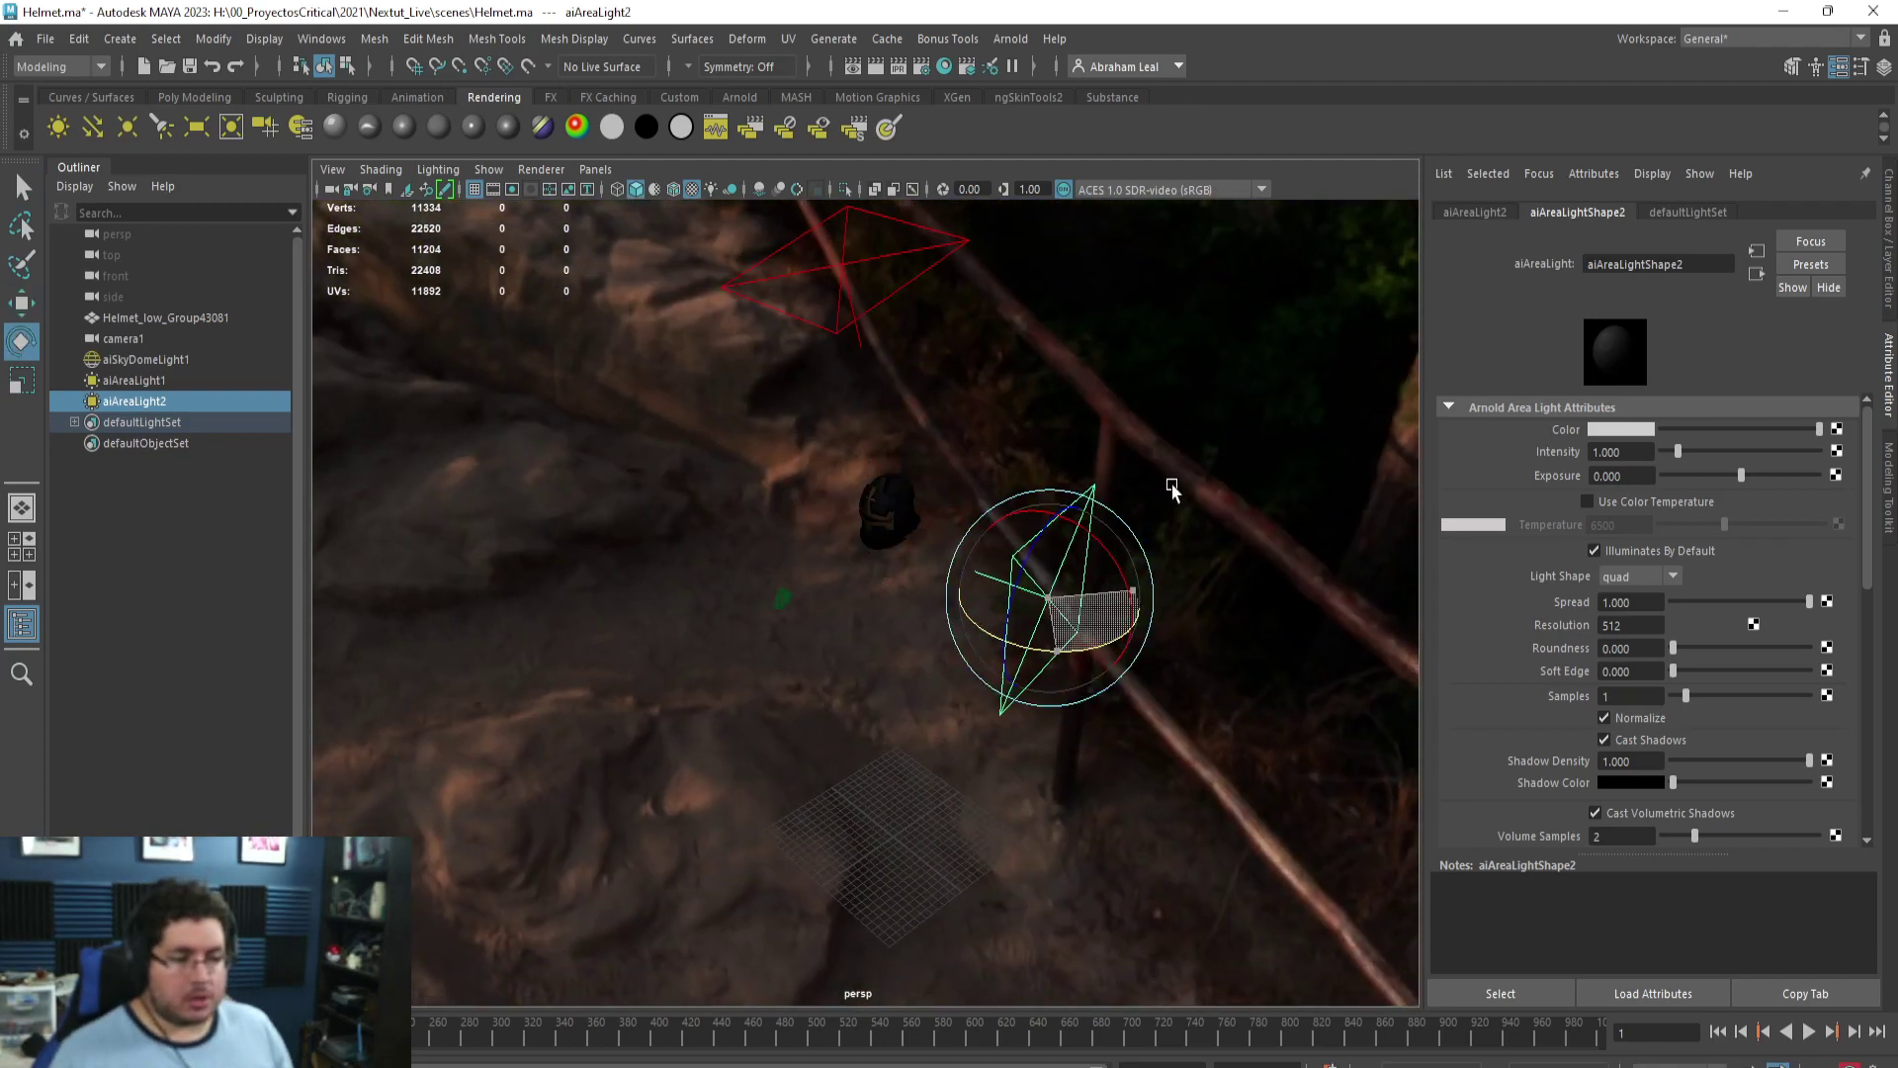
key(w)
drag(1119, 548, 982, 721)
key(e)
drag(970, 788, 1123, 746)
key(w)
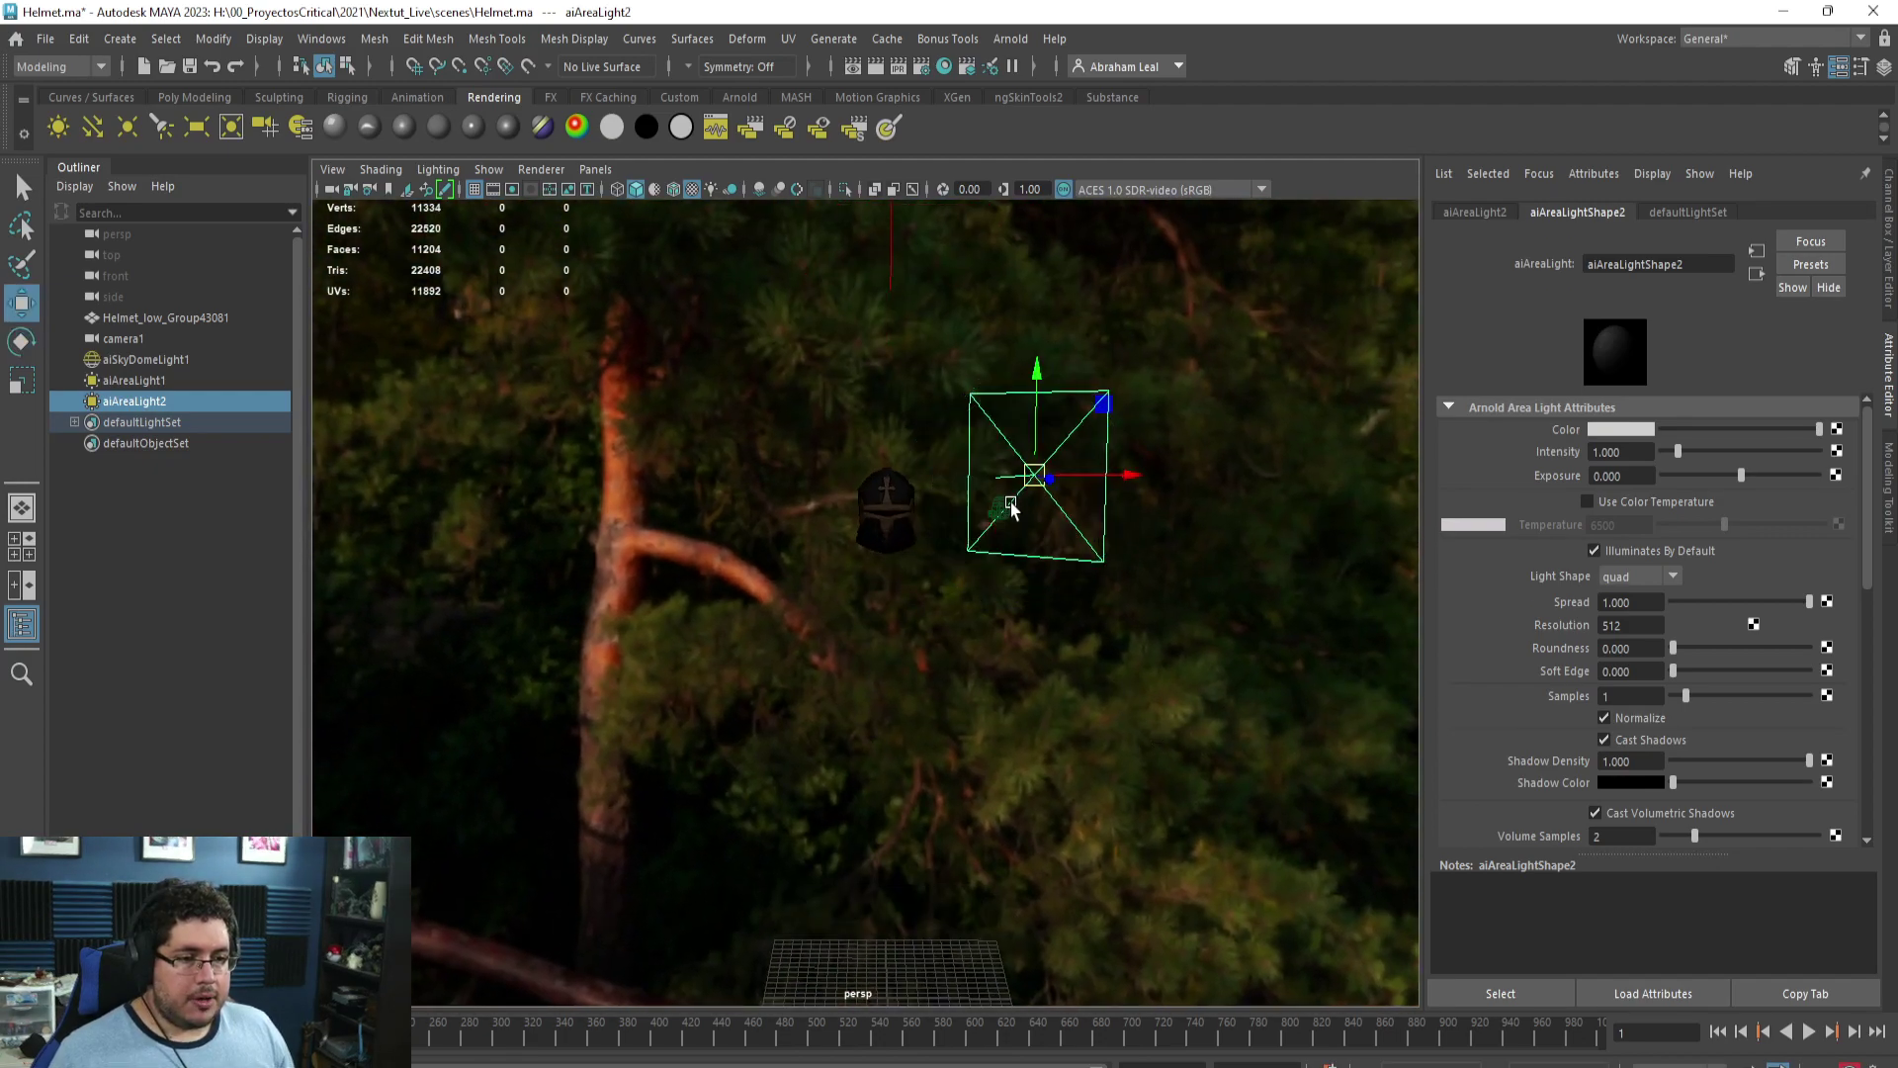
Set the light's exposure to 14 and enable colour temperature at 9245.
double_click(1621, 476)
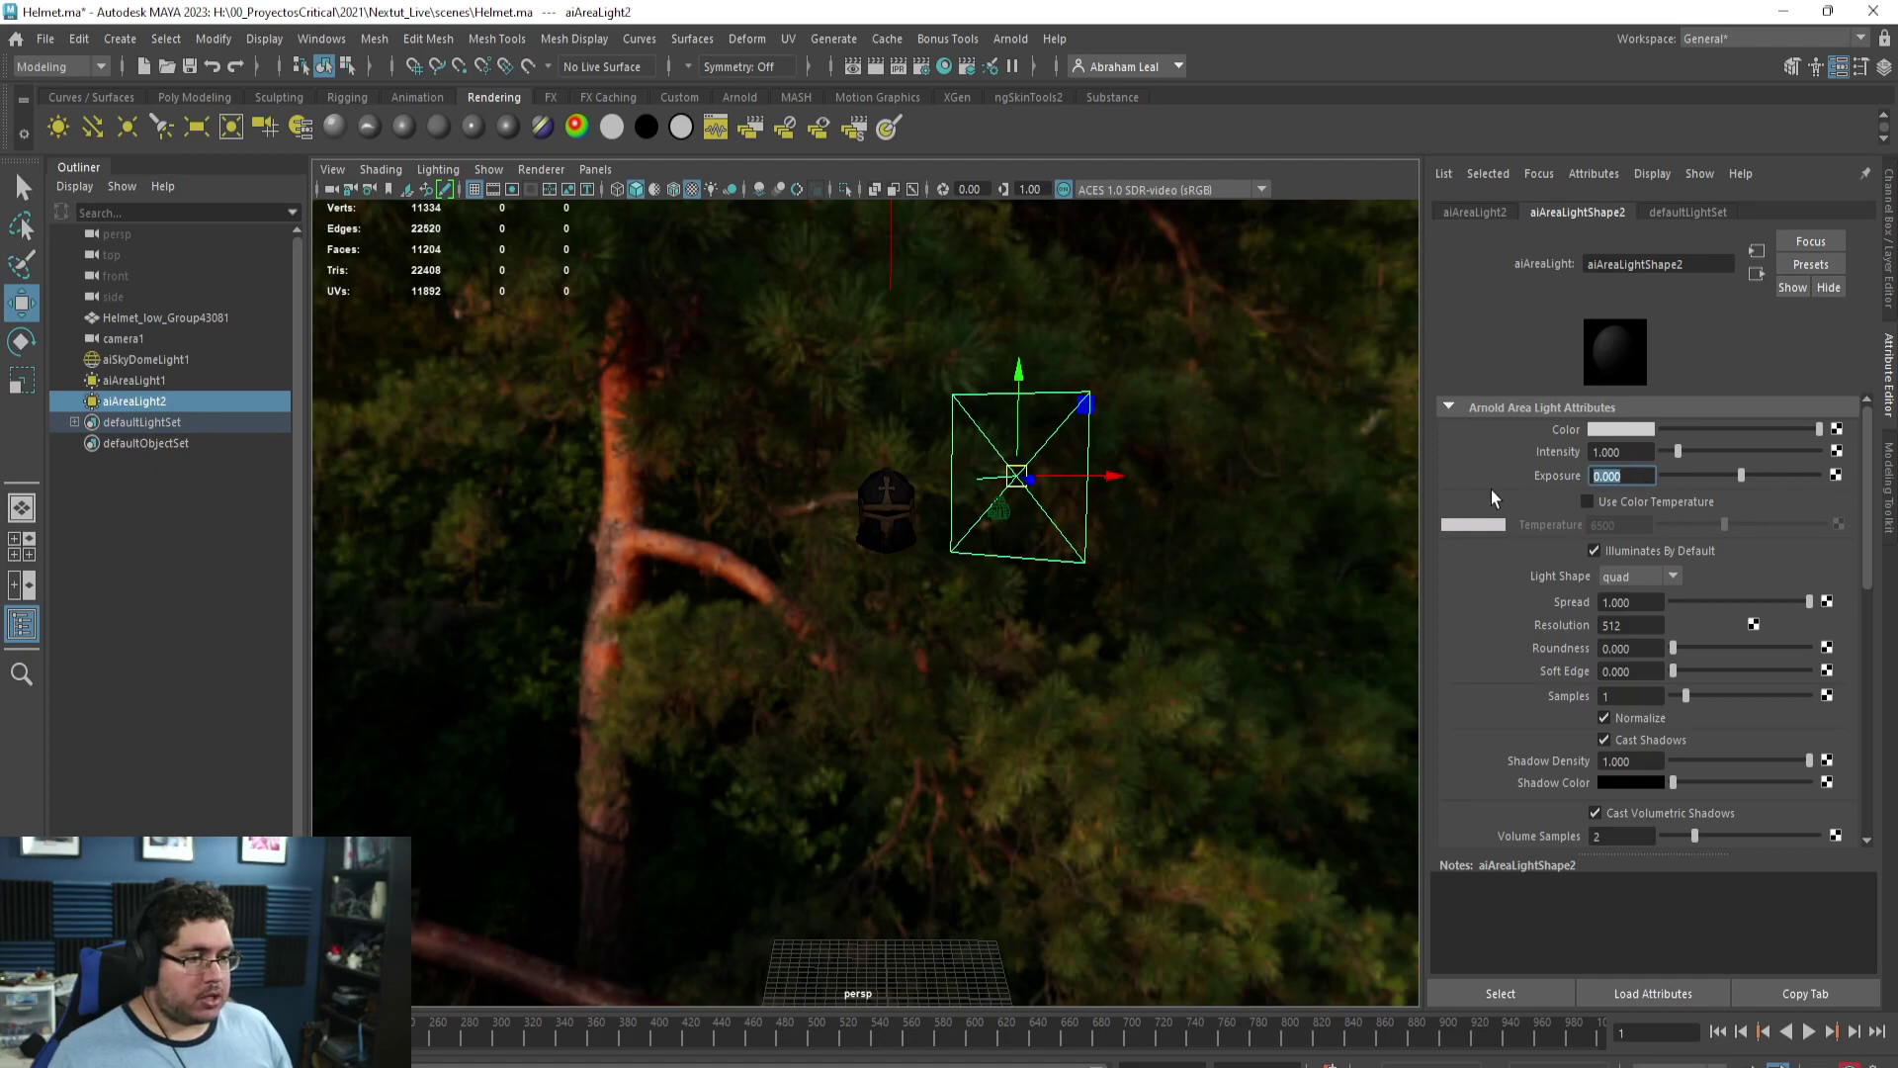
text(14)
key(Return)
click(1588, 501)
mouse_move(1724, 524)
mouse_down()
mouse_move(1674, 536)
mouse_move(1804, 530)
mouse_move(1756, 531)
mouse_up()
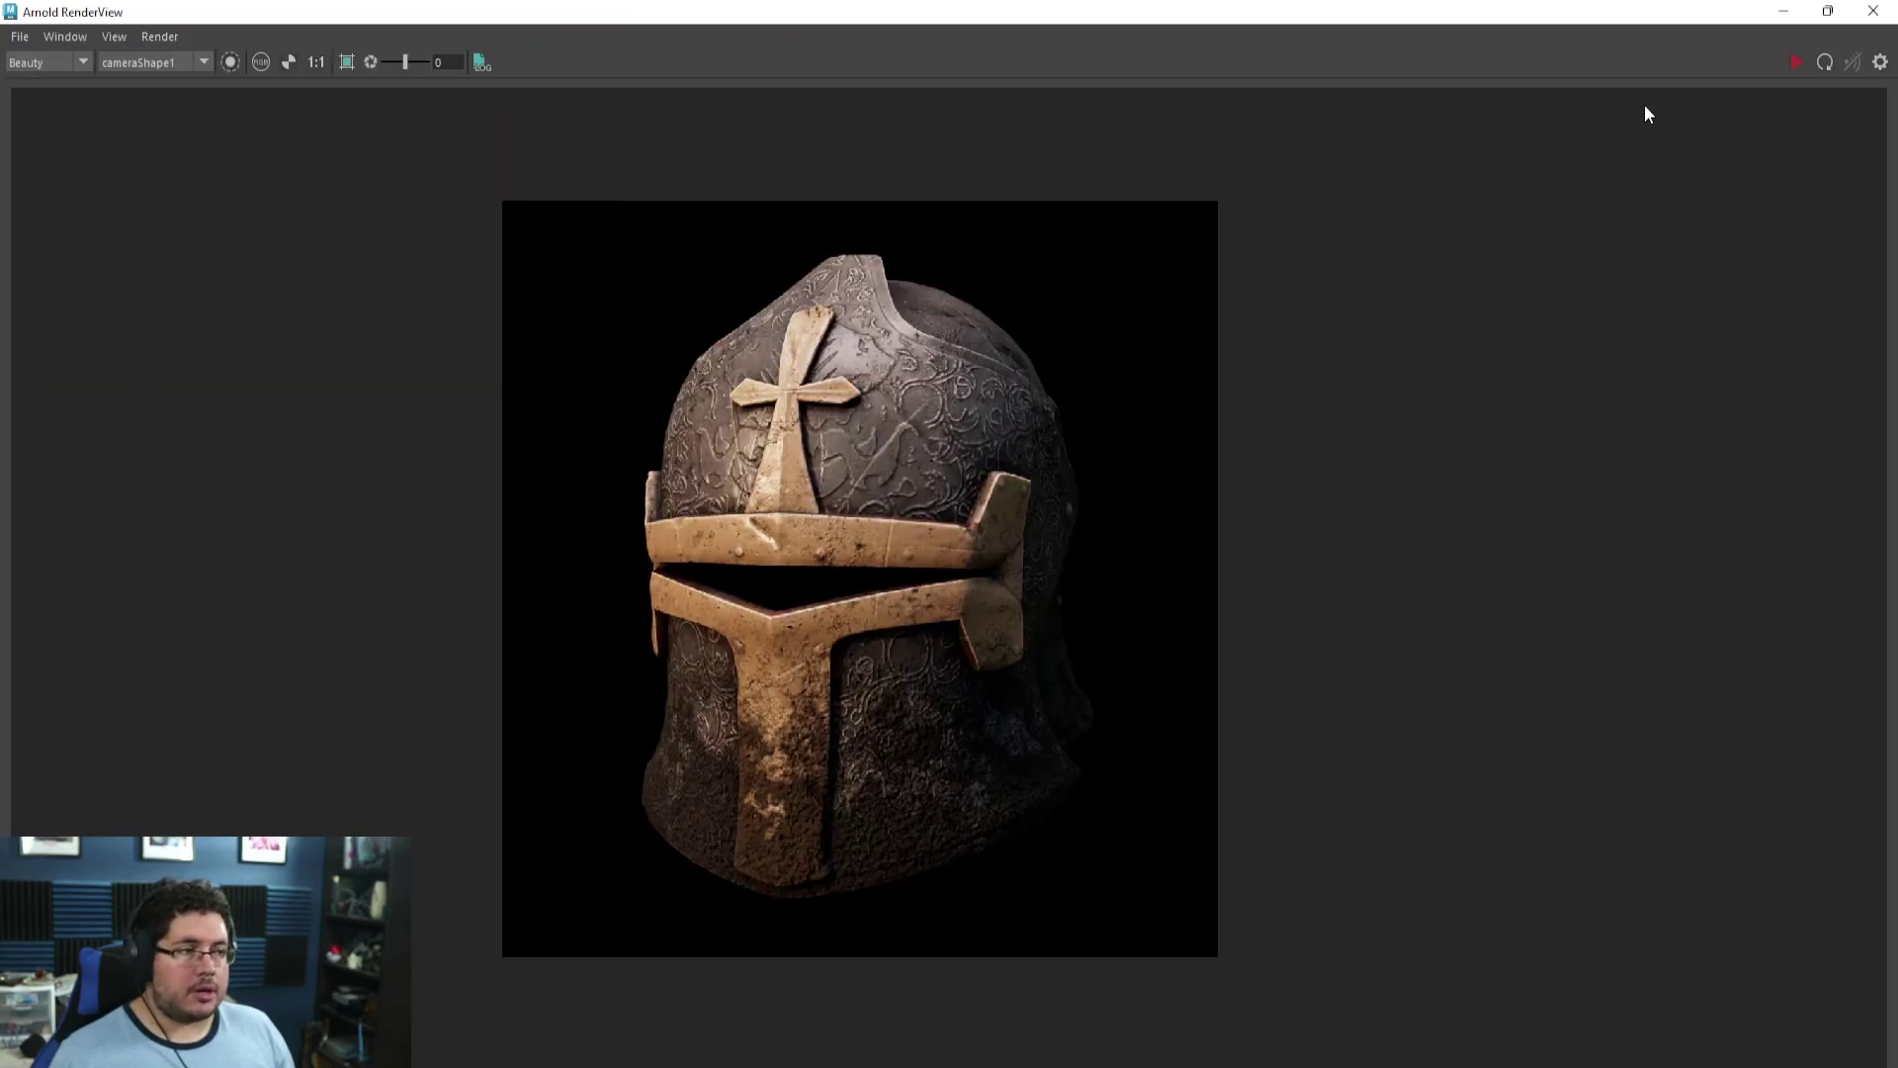
Re-render with the new light, float the RenderView, and lower the exposure to 12.
click(1795, 61)
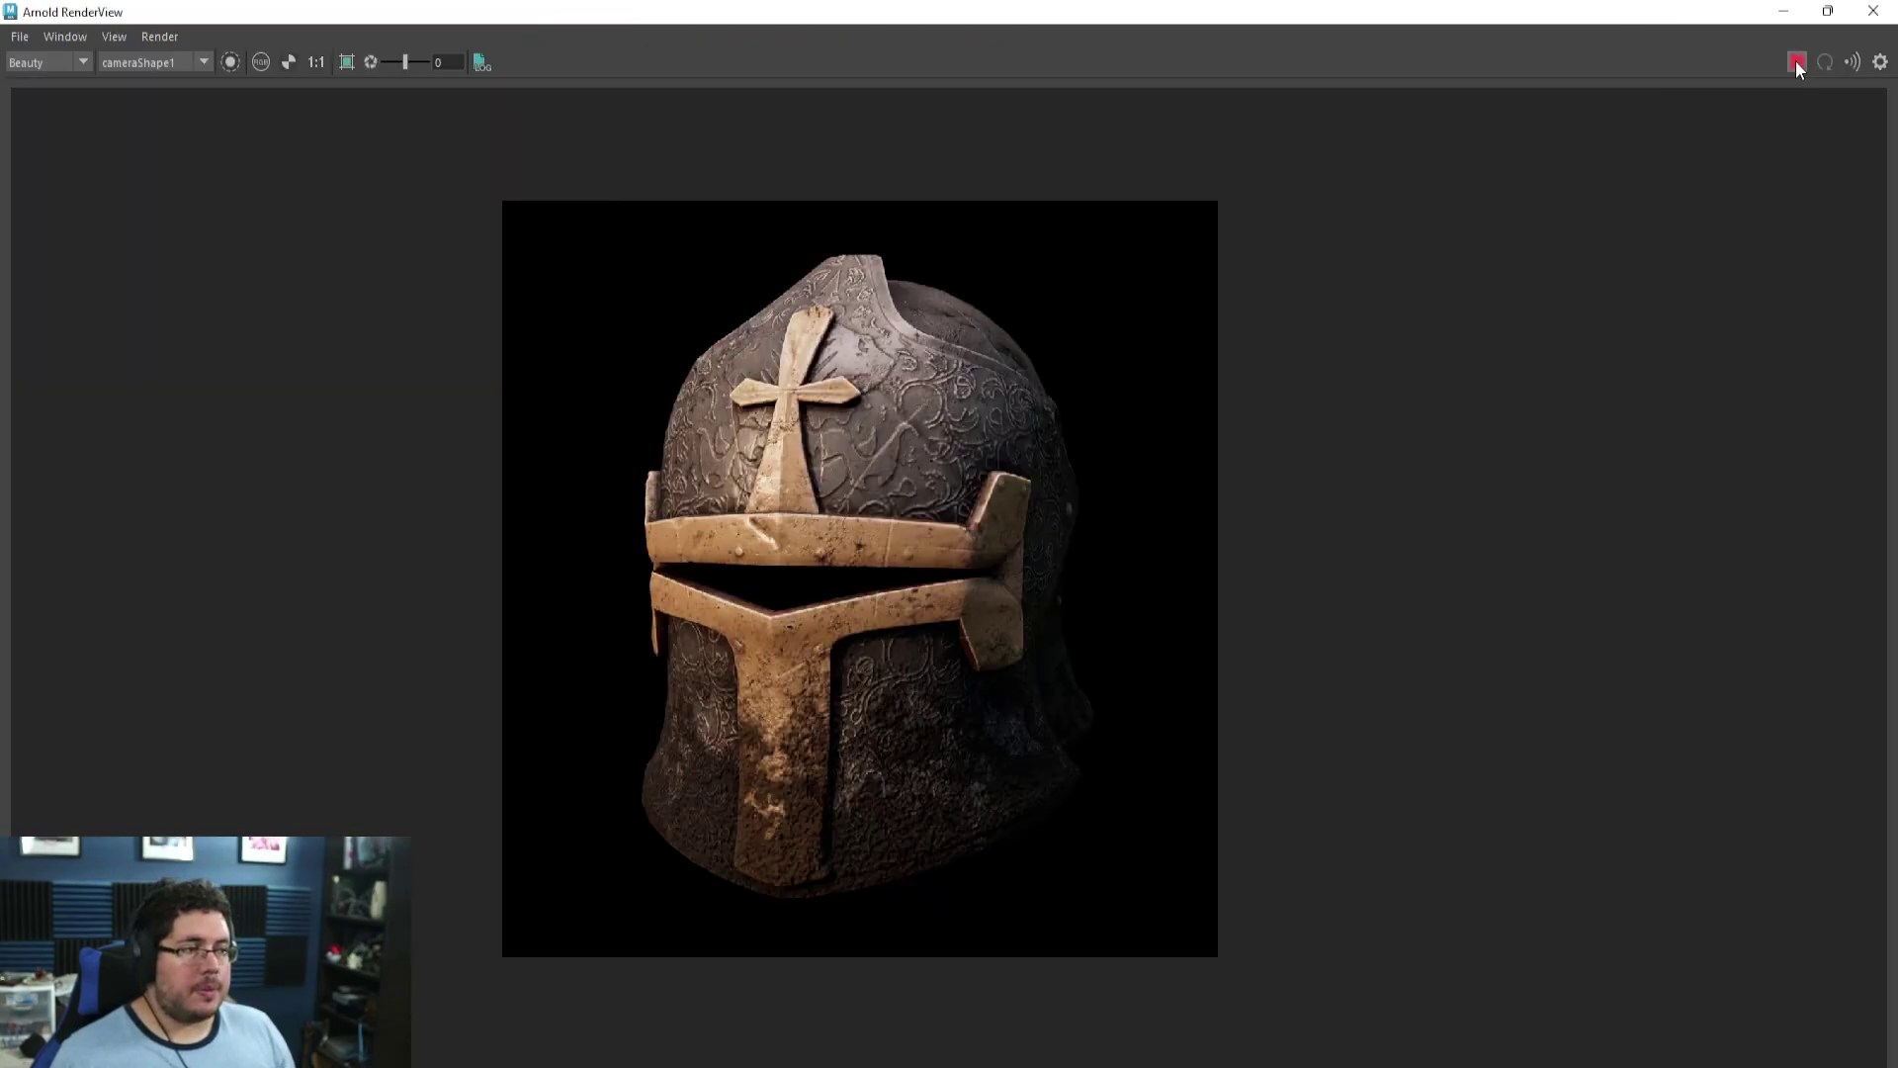
scroll(1077, 530, up, 3)
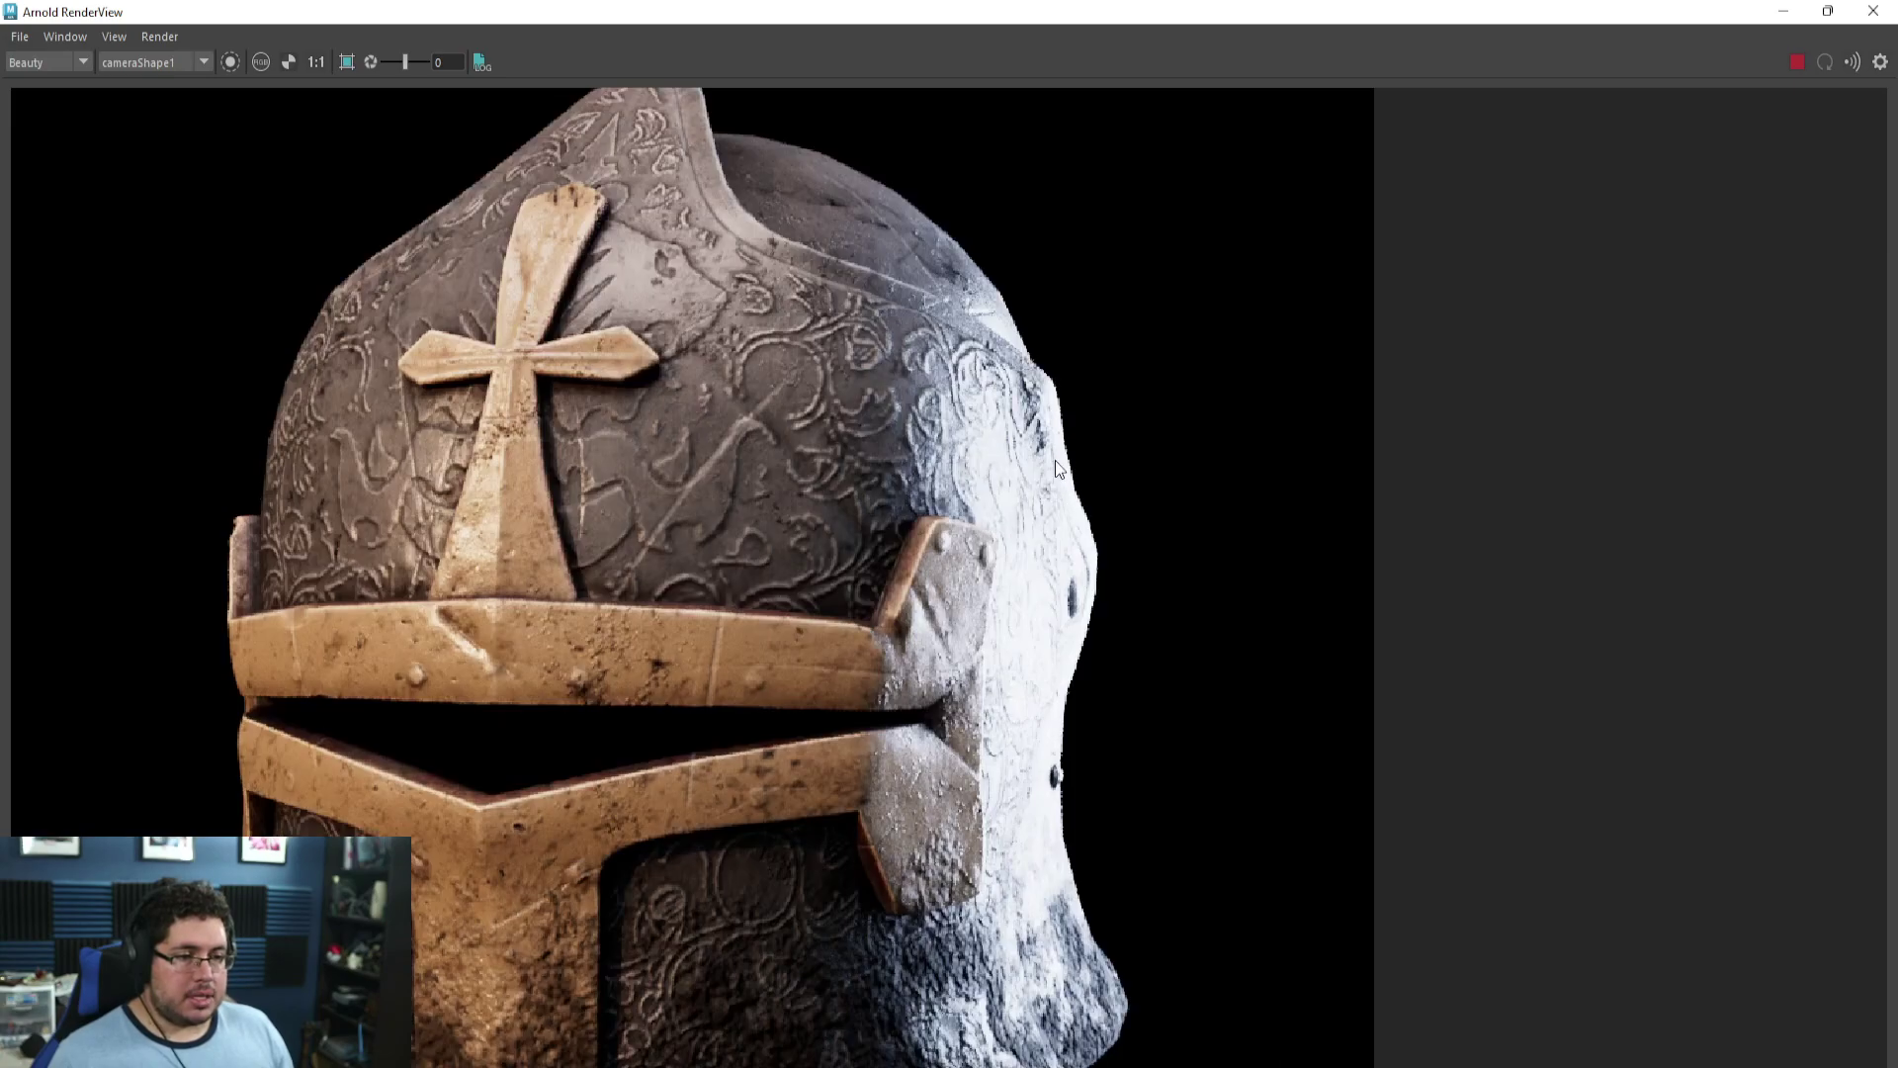
scroll(1053, 460, down, 6)
drag(1315, 6, 570, 81)
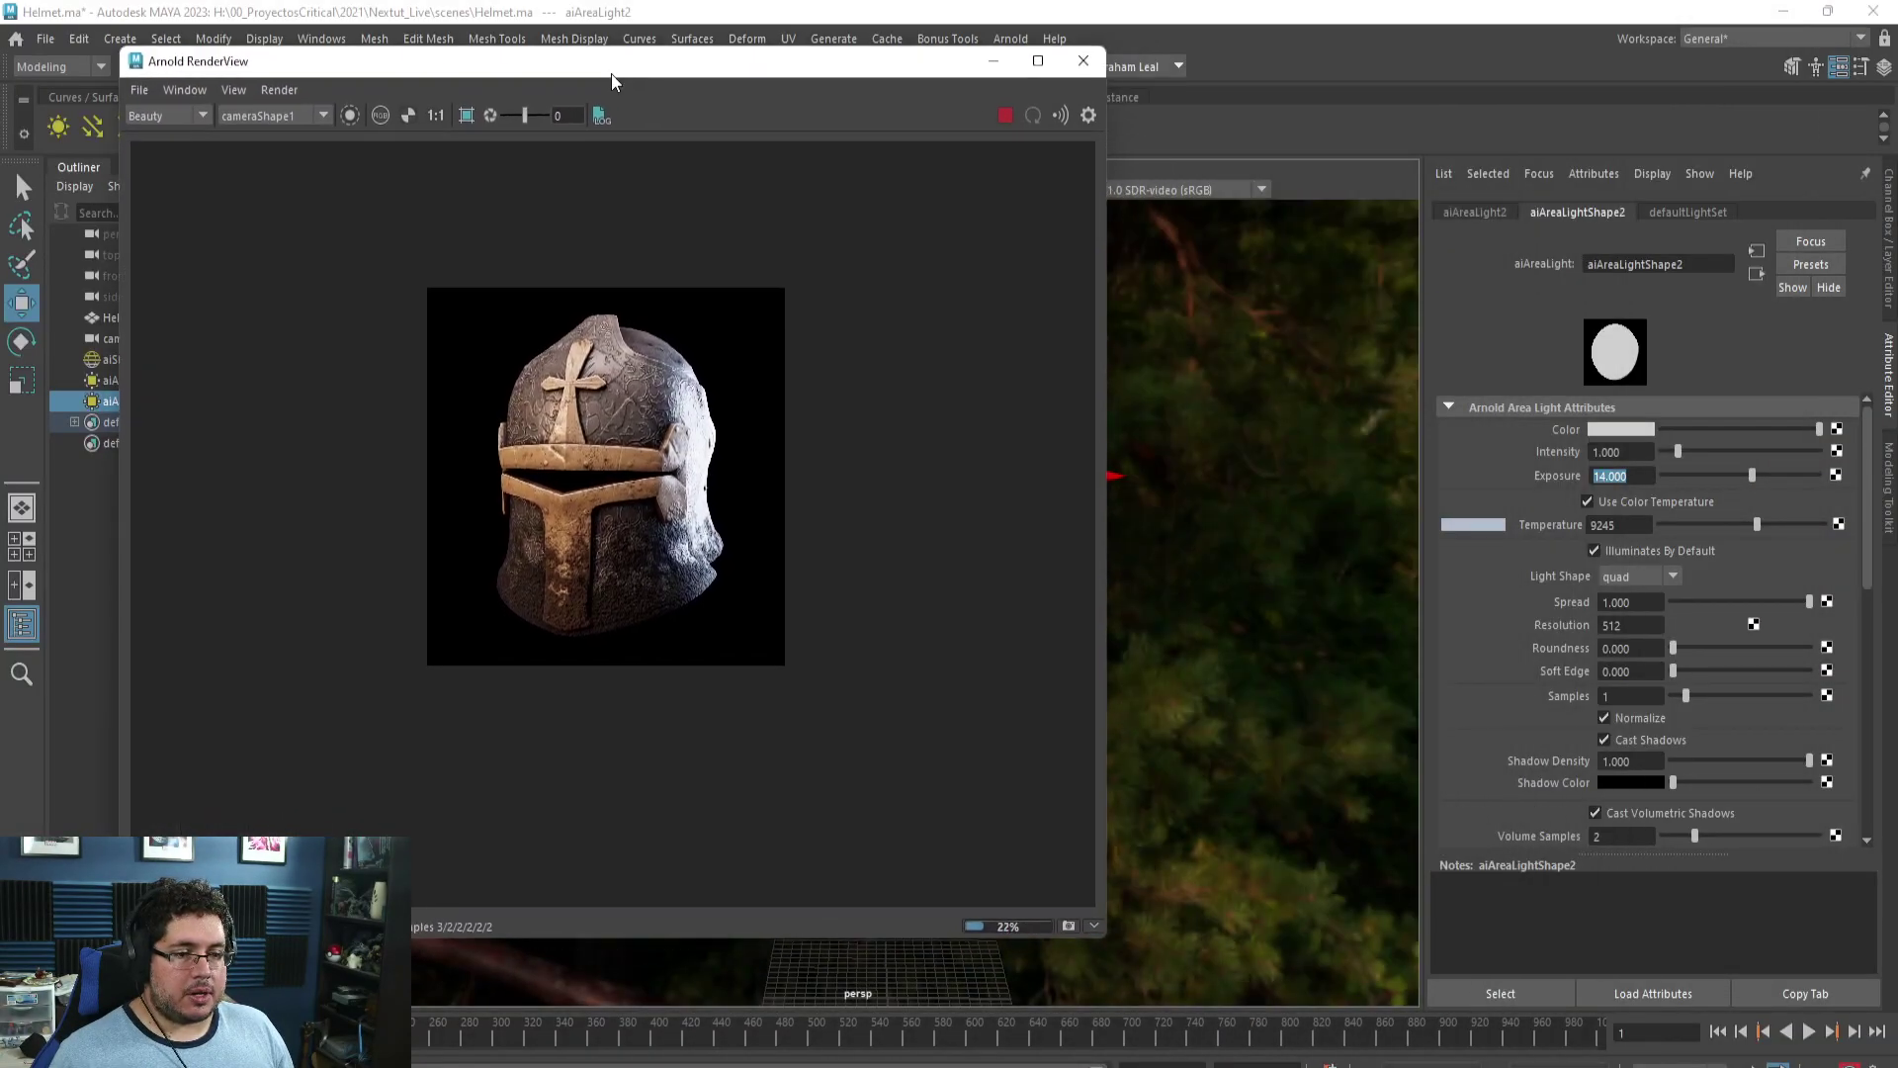
text(12)
key(Return)
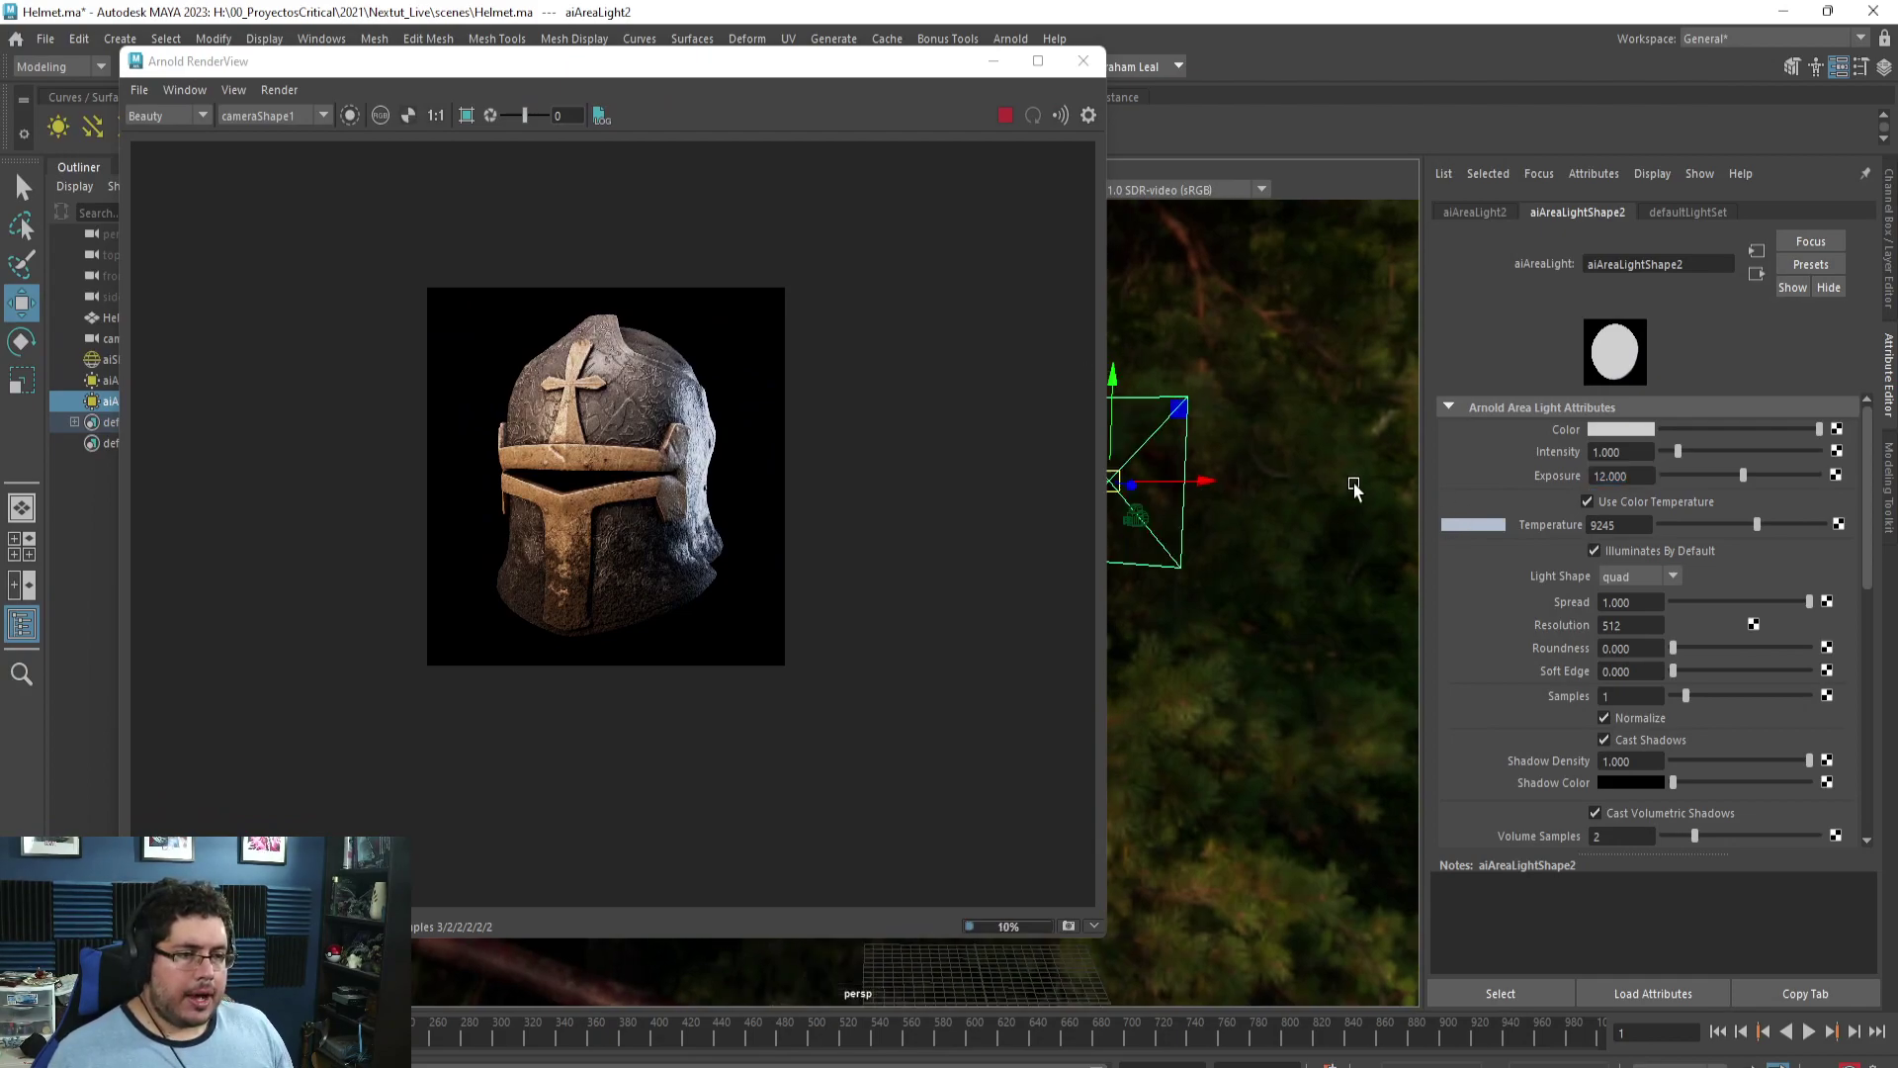
Reduce the light's spread to 0.846 and fine-tune its exposure to 11.714.
key(r)
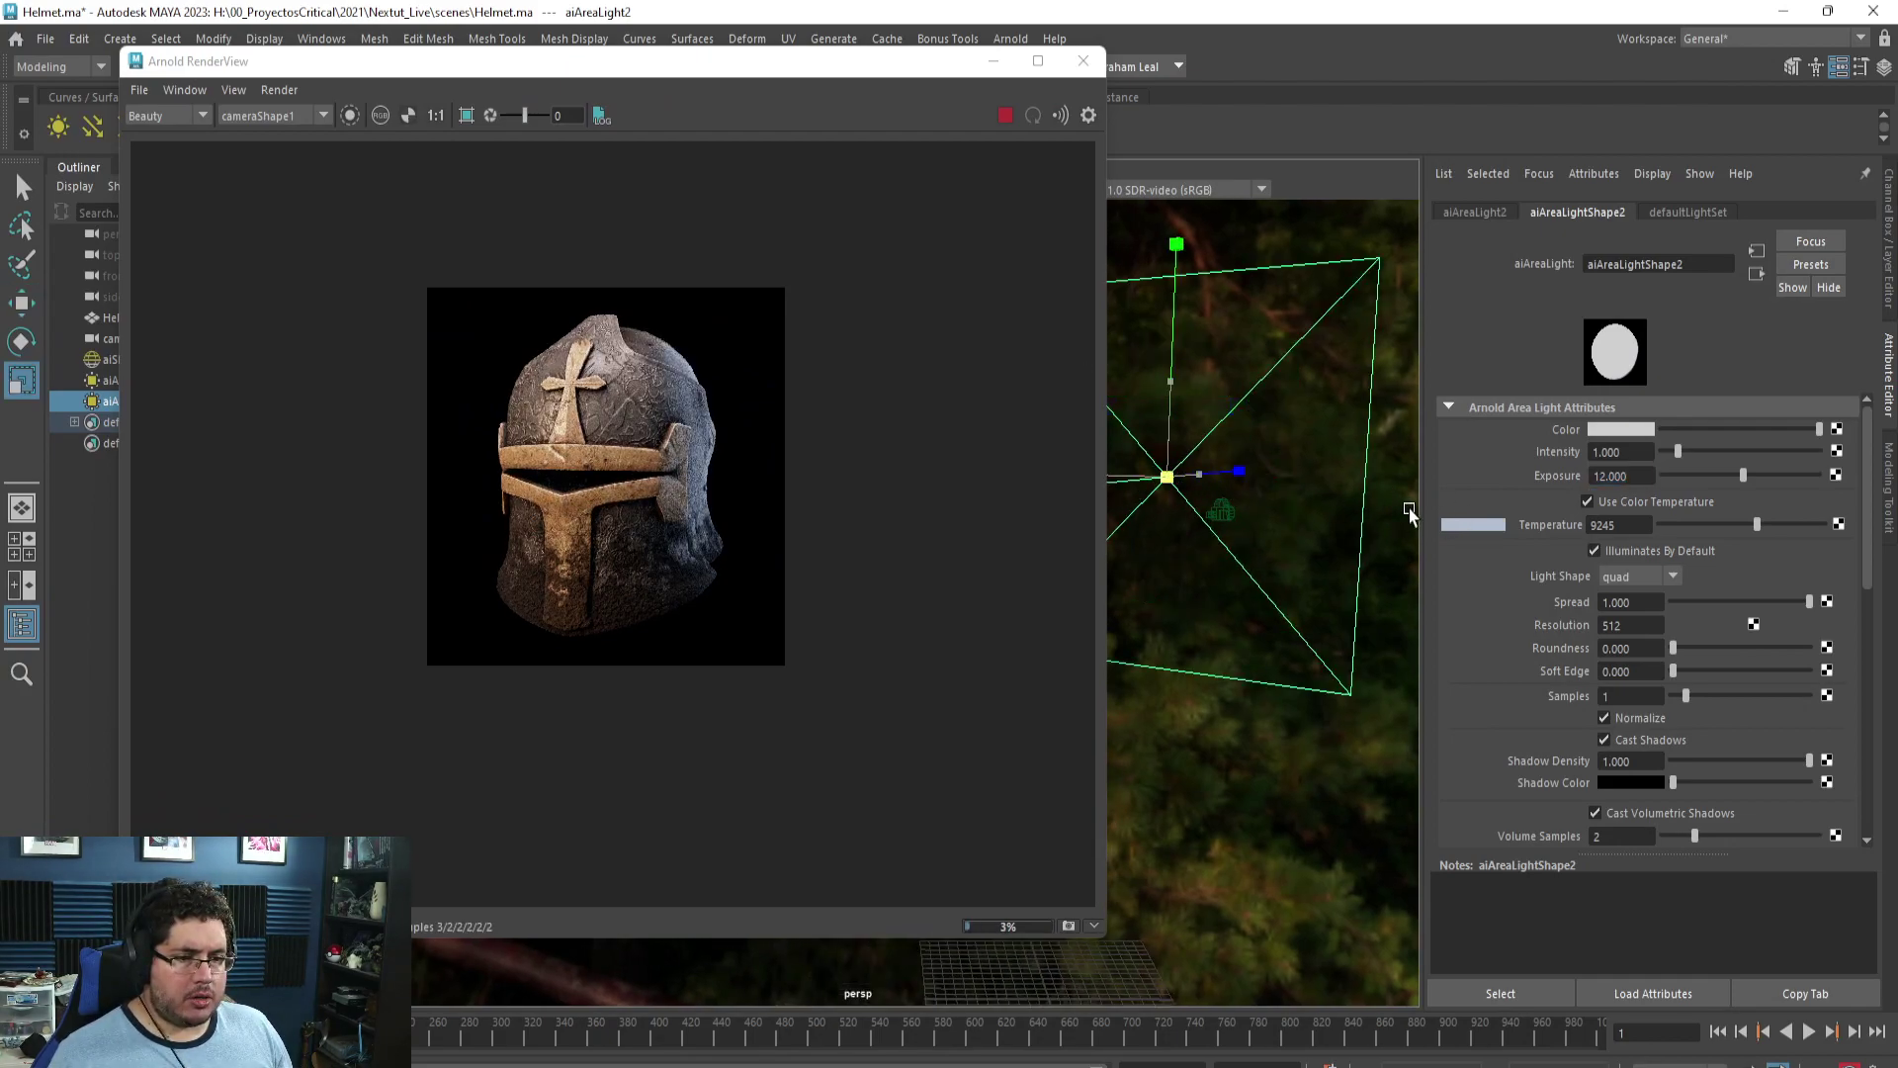
drag(1809, 601, 1701, 610)
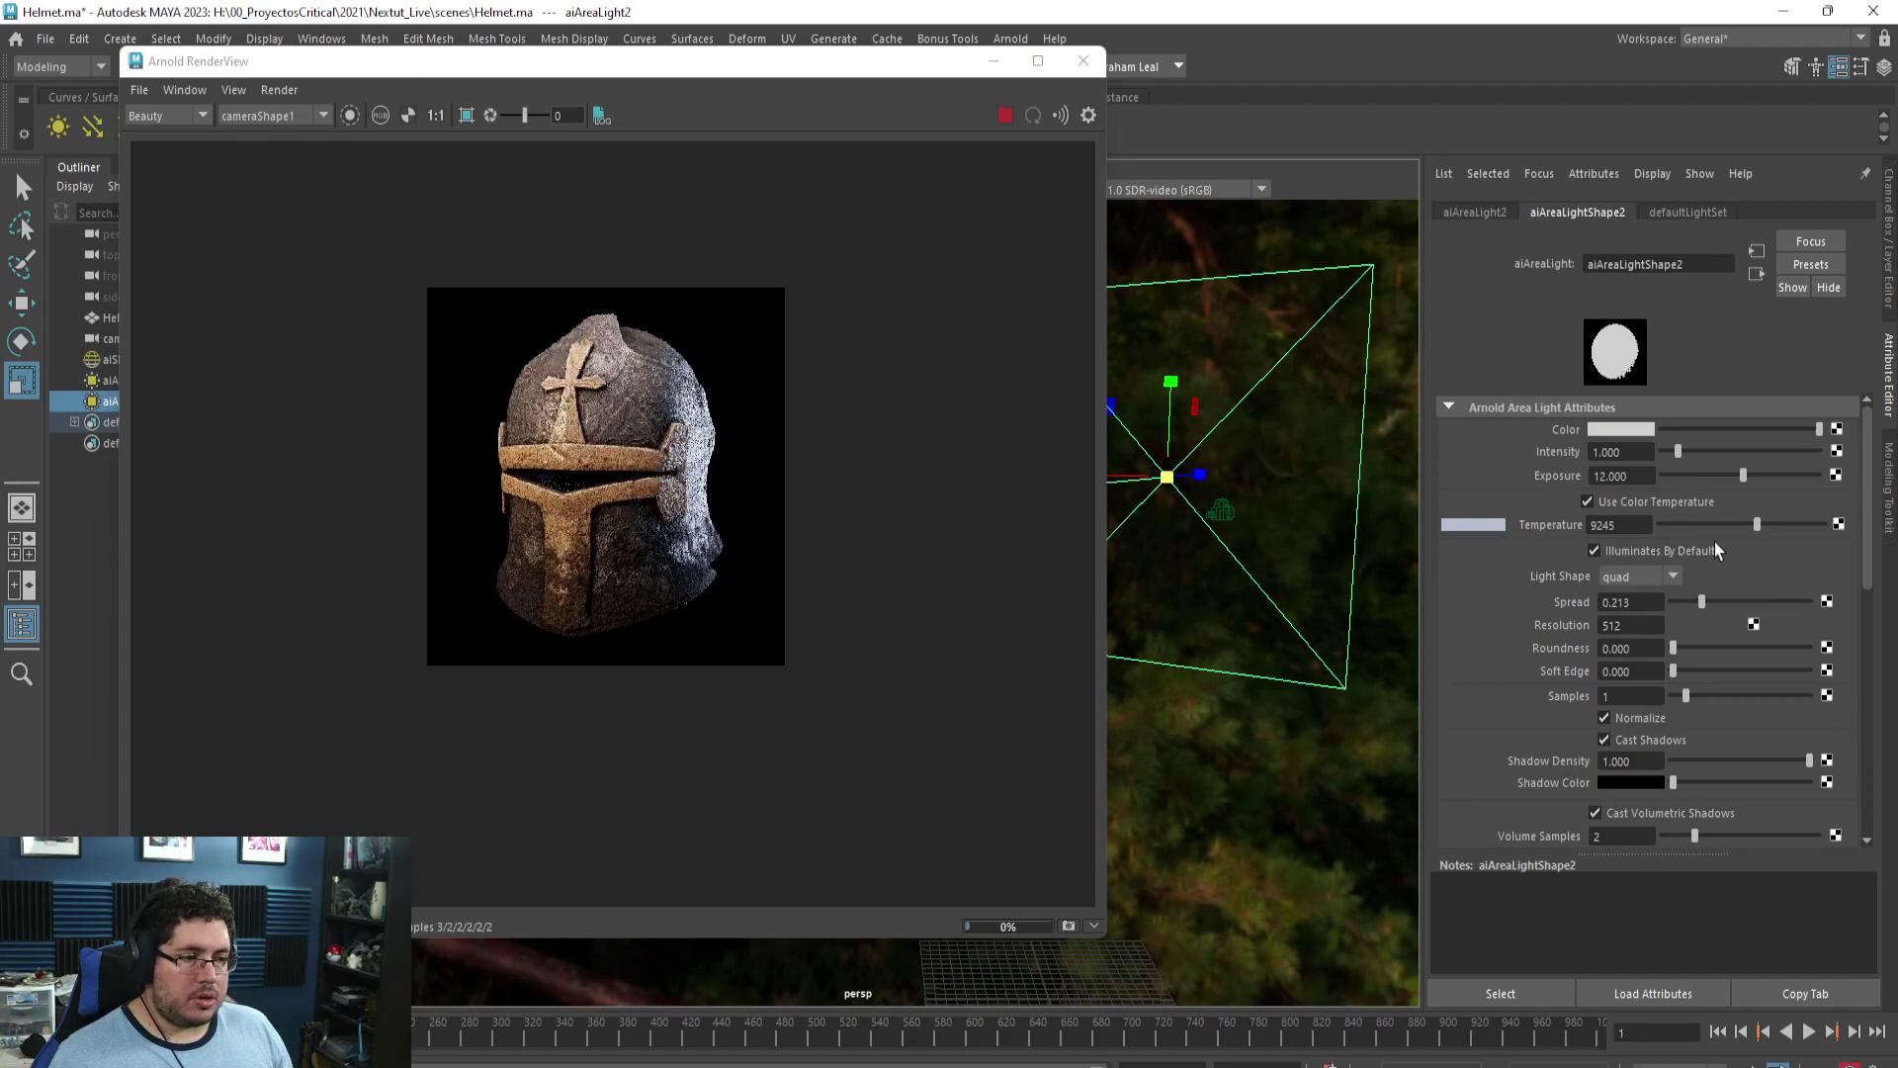
drag(1743, 478, 1731, 481)
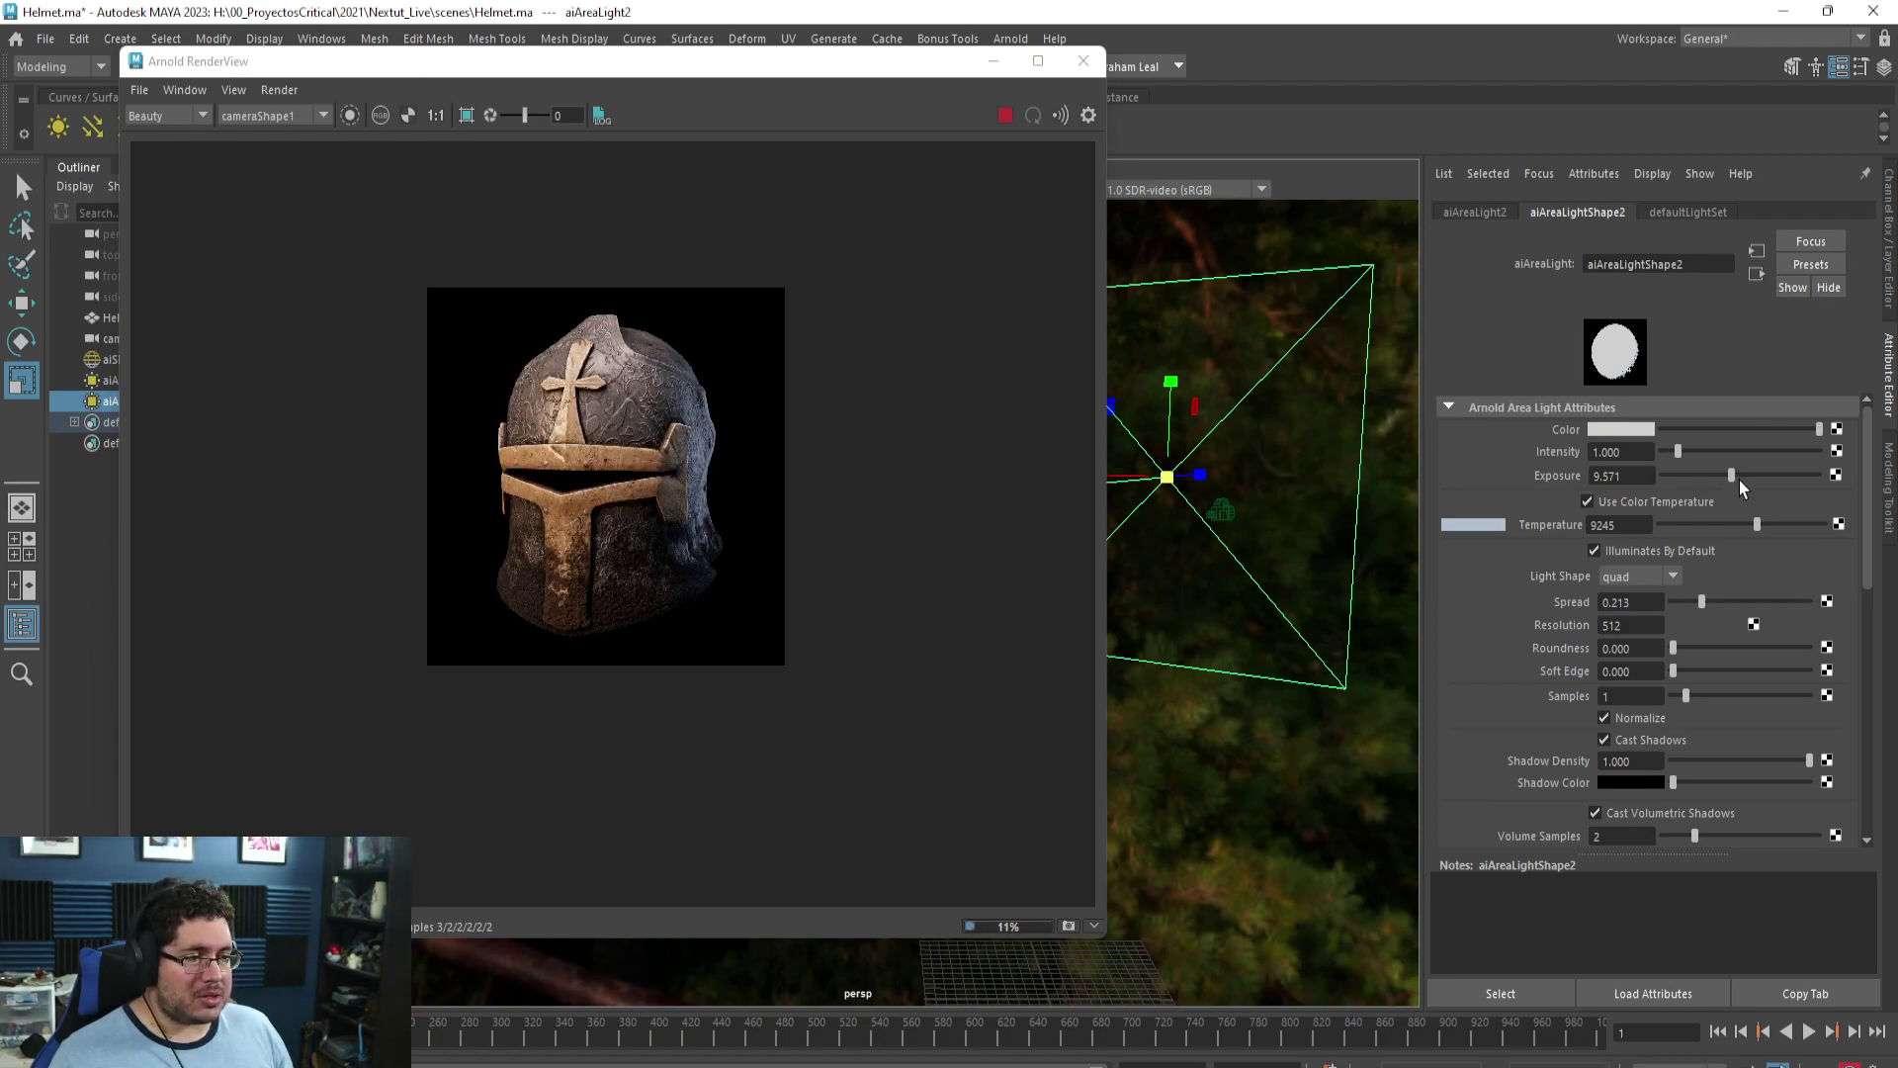
drag(1730, 479, 1741, 480)
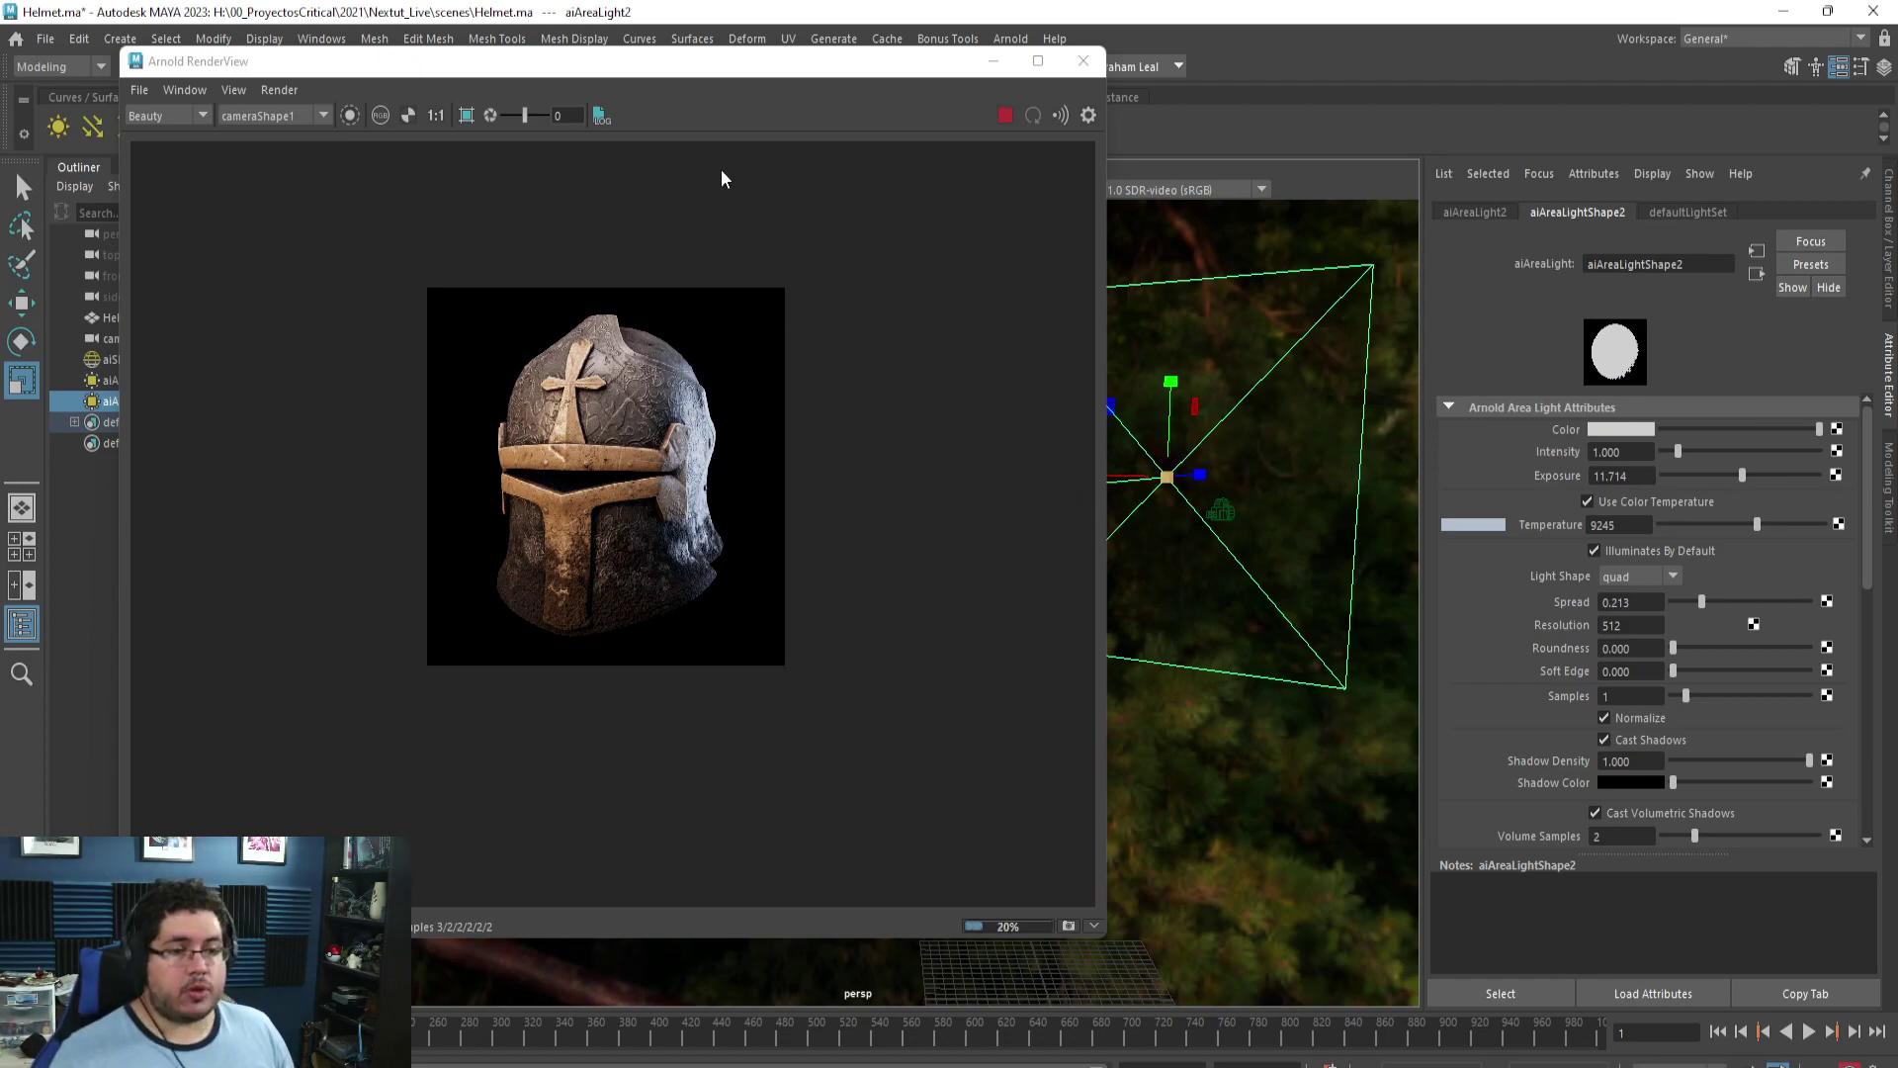
Narrow the render window to reveal the scene and select aiAreaLight1.
drag(858, 75, 784, 122)
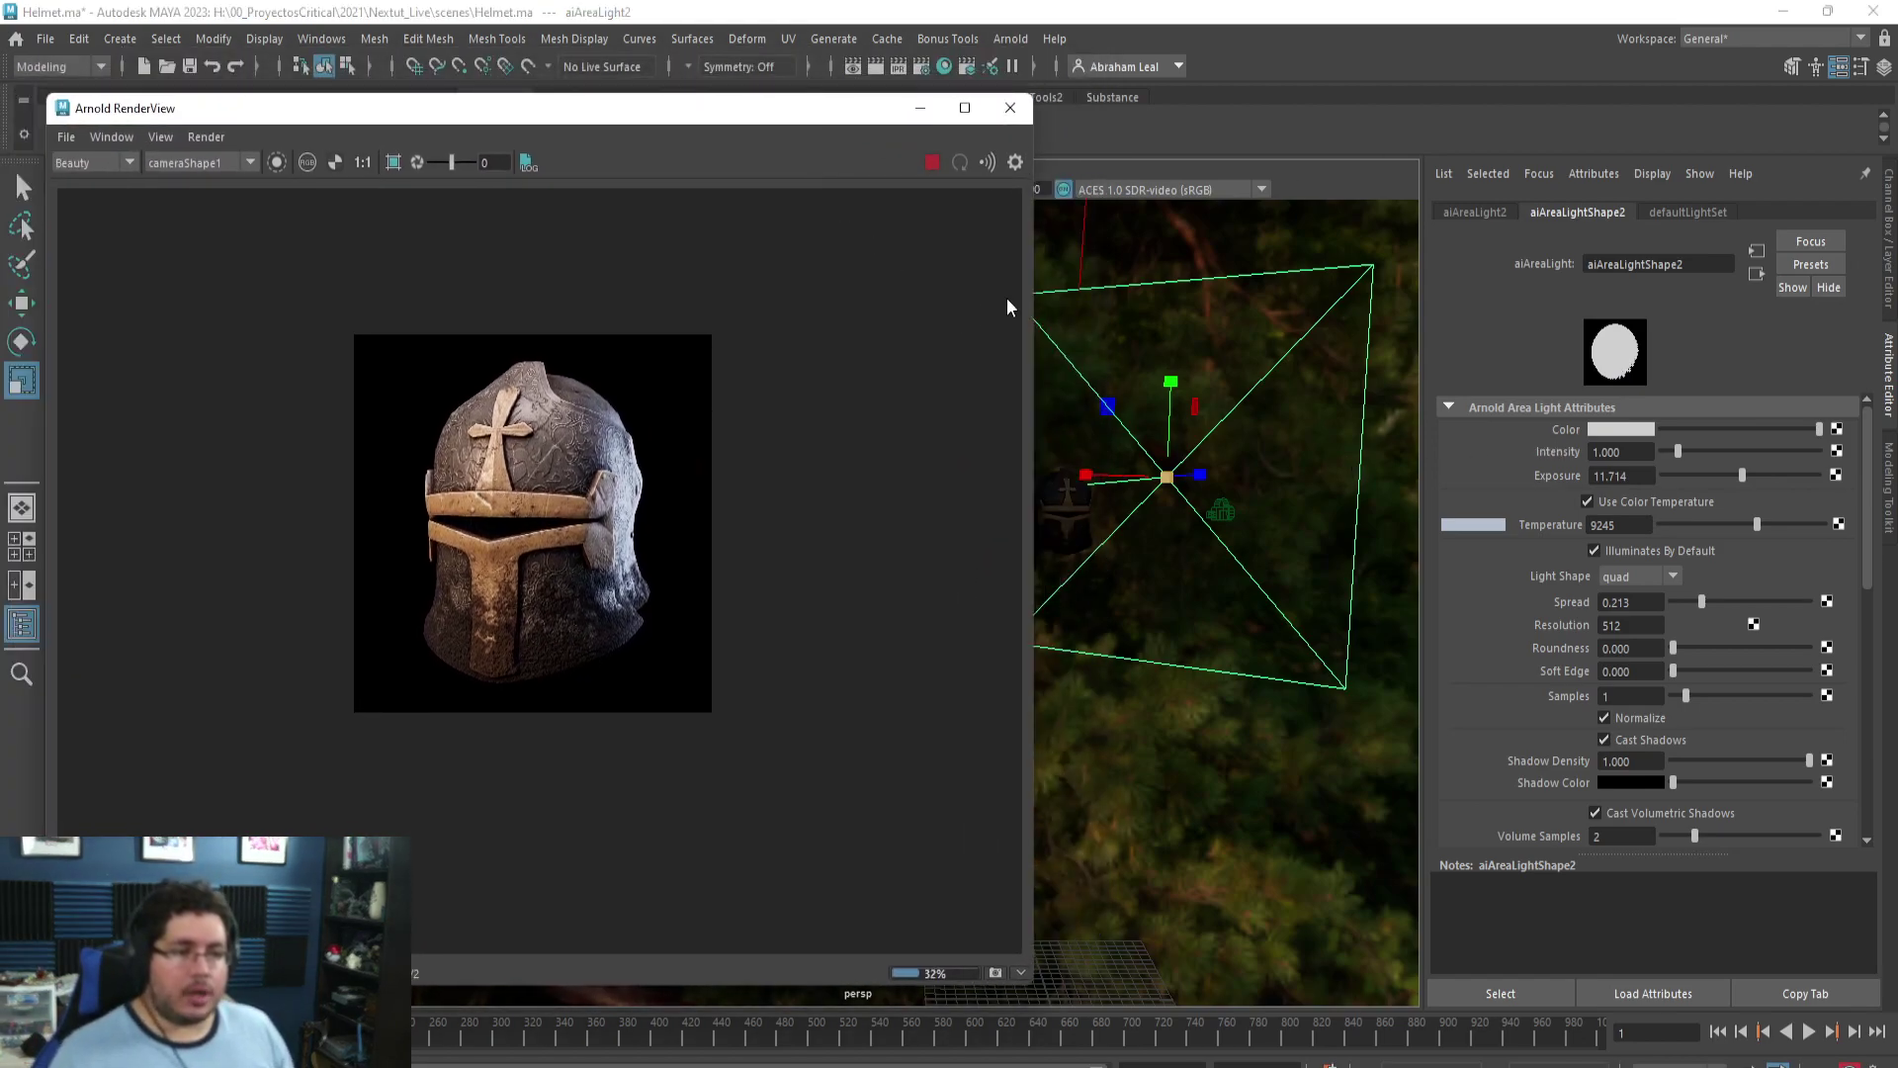
drag(1033, 302, 672, 301)
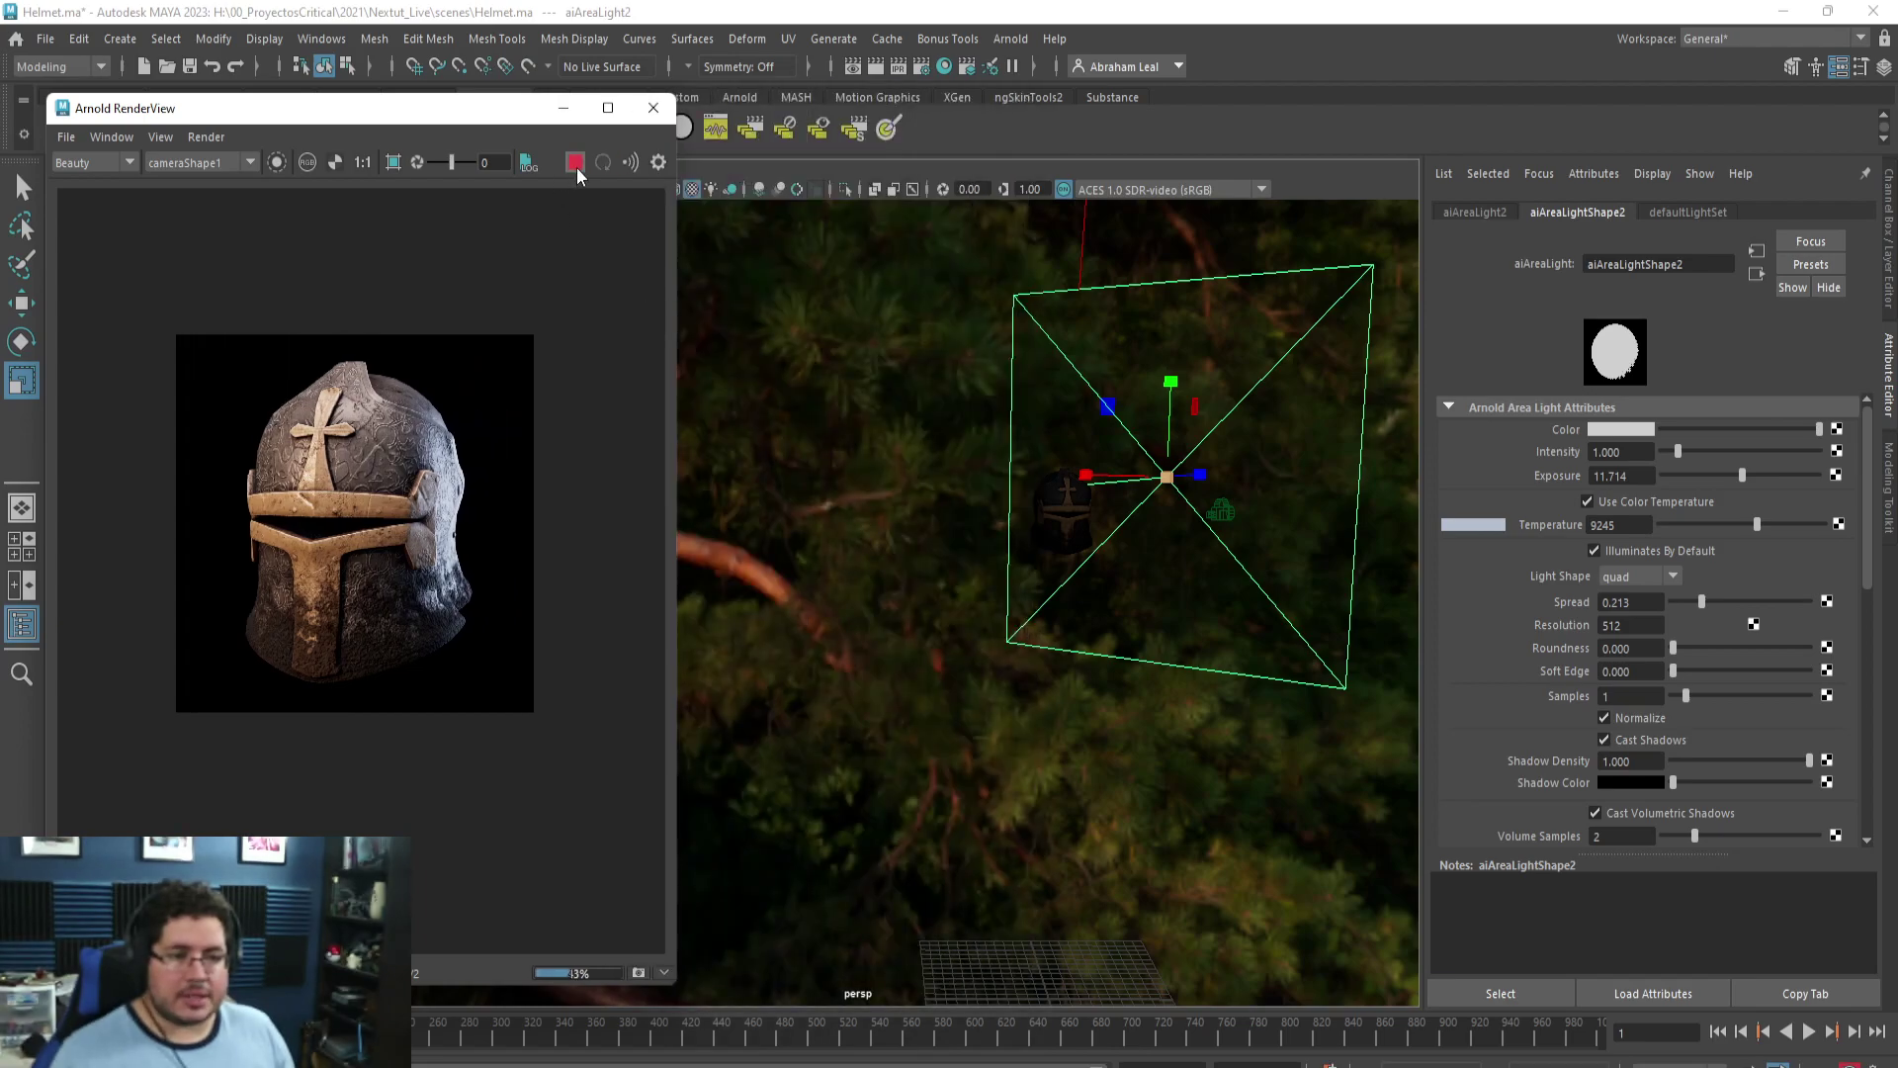
drag(1025, 461, 915, 514)
click(1039, 492)
key(w)
key(e)
Restart the render and rotate aiAreaLight1 toward the helmet.
click(574, 163)
key(w)
key(e)
drag(928, 450, 1019, 562)
key(w)
drag(889, 657, 1123, 670)
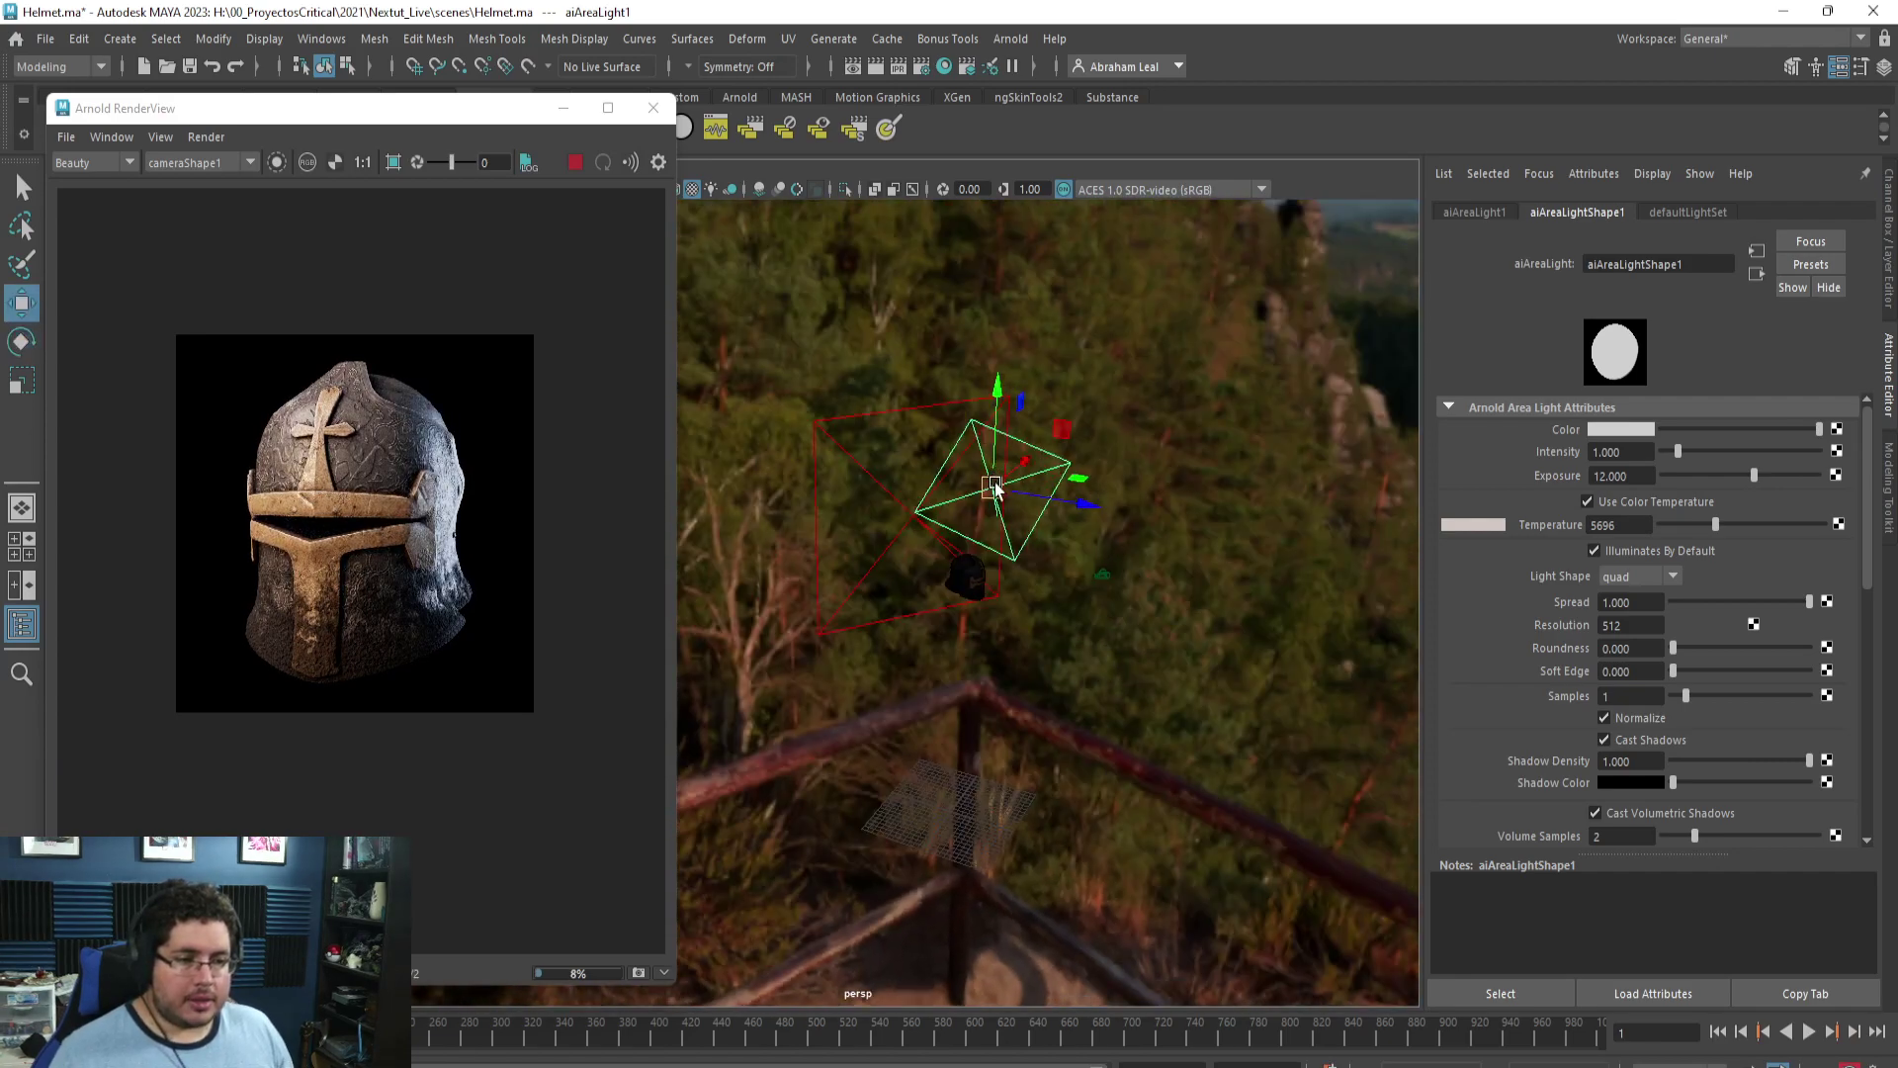
key(e)
drag(974, 494, 982, 495)
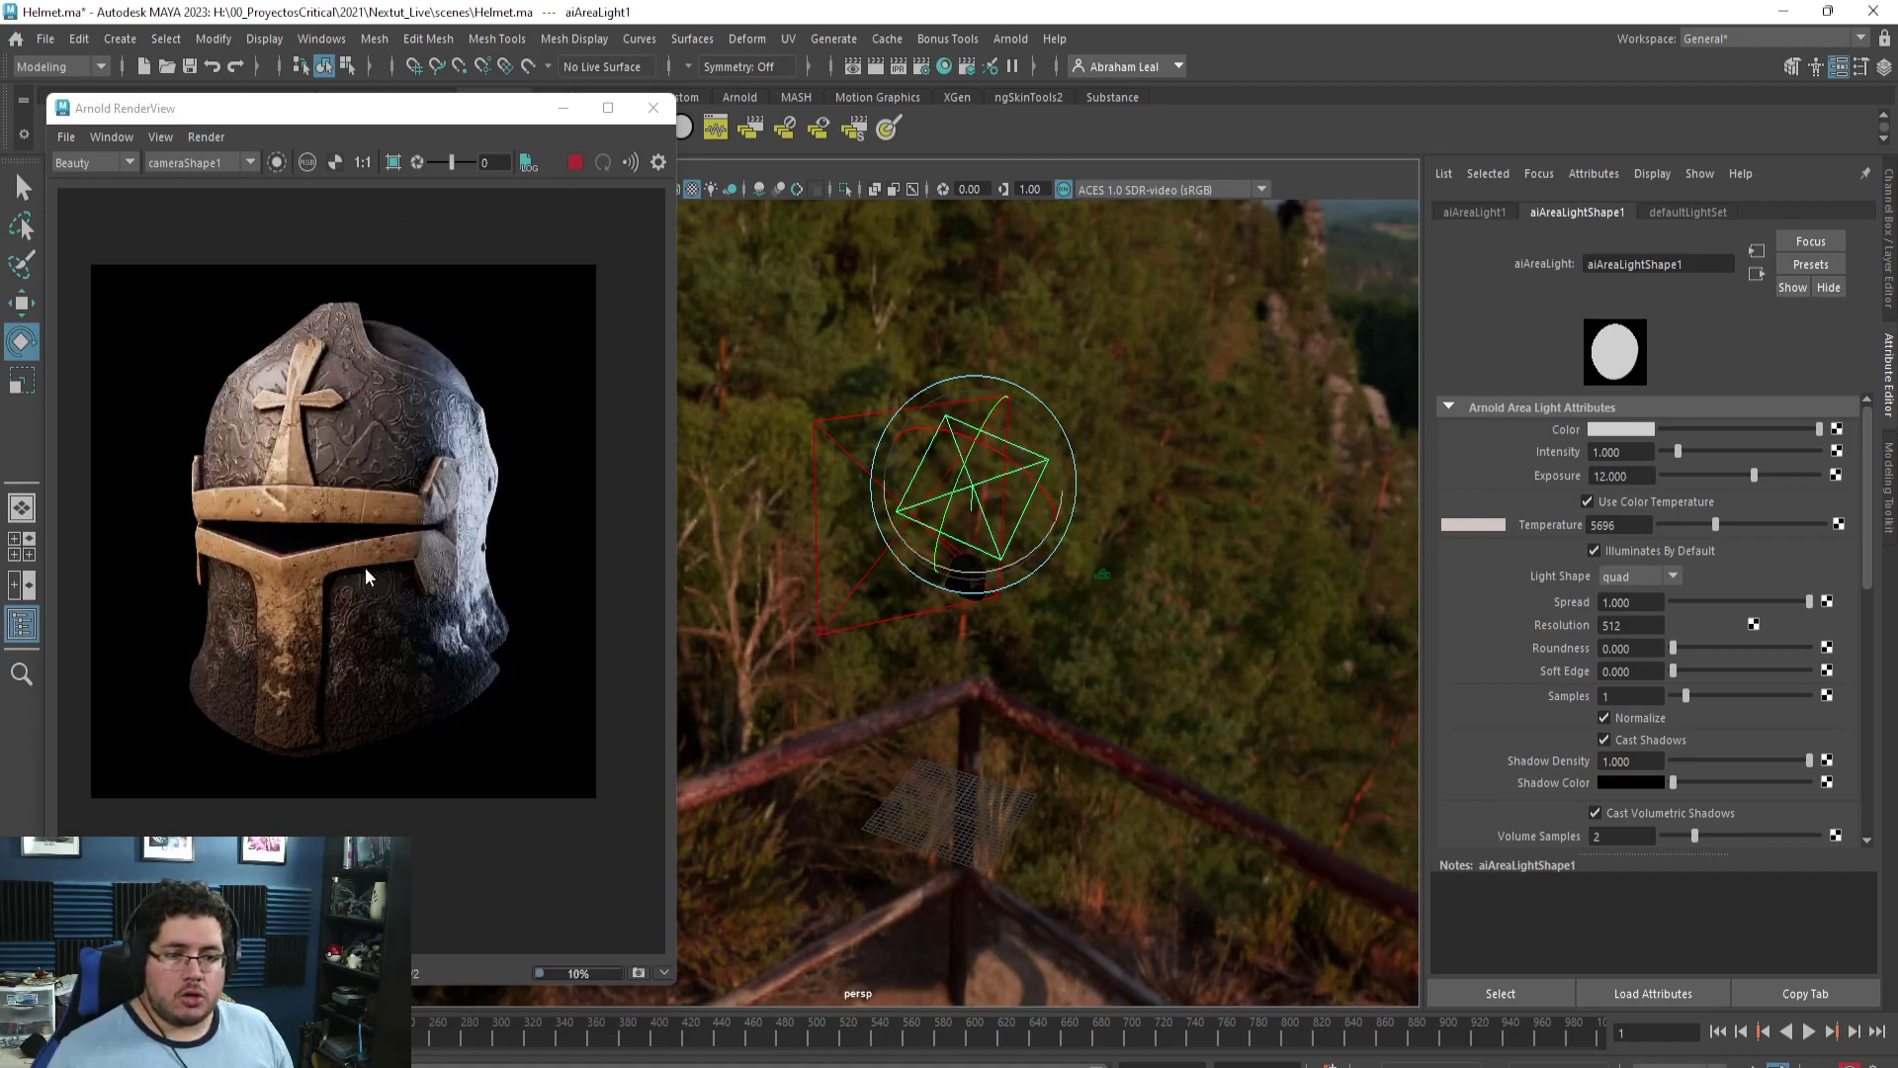
Recentre the render window over the viewport and select Helmet_low_Group43081.
scroll(553, 237, up, 3)
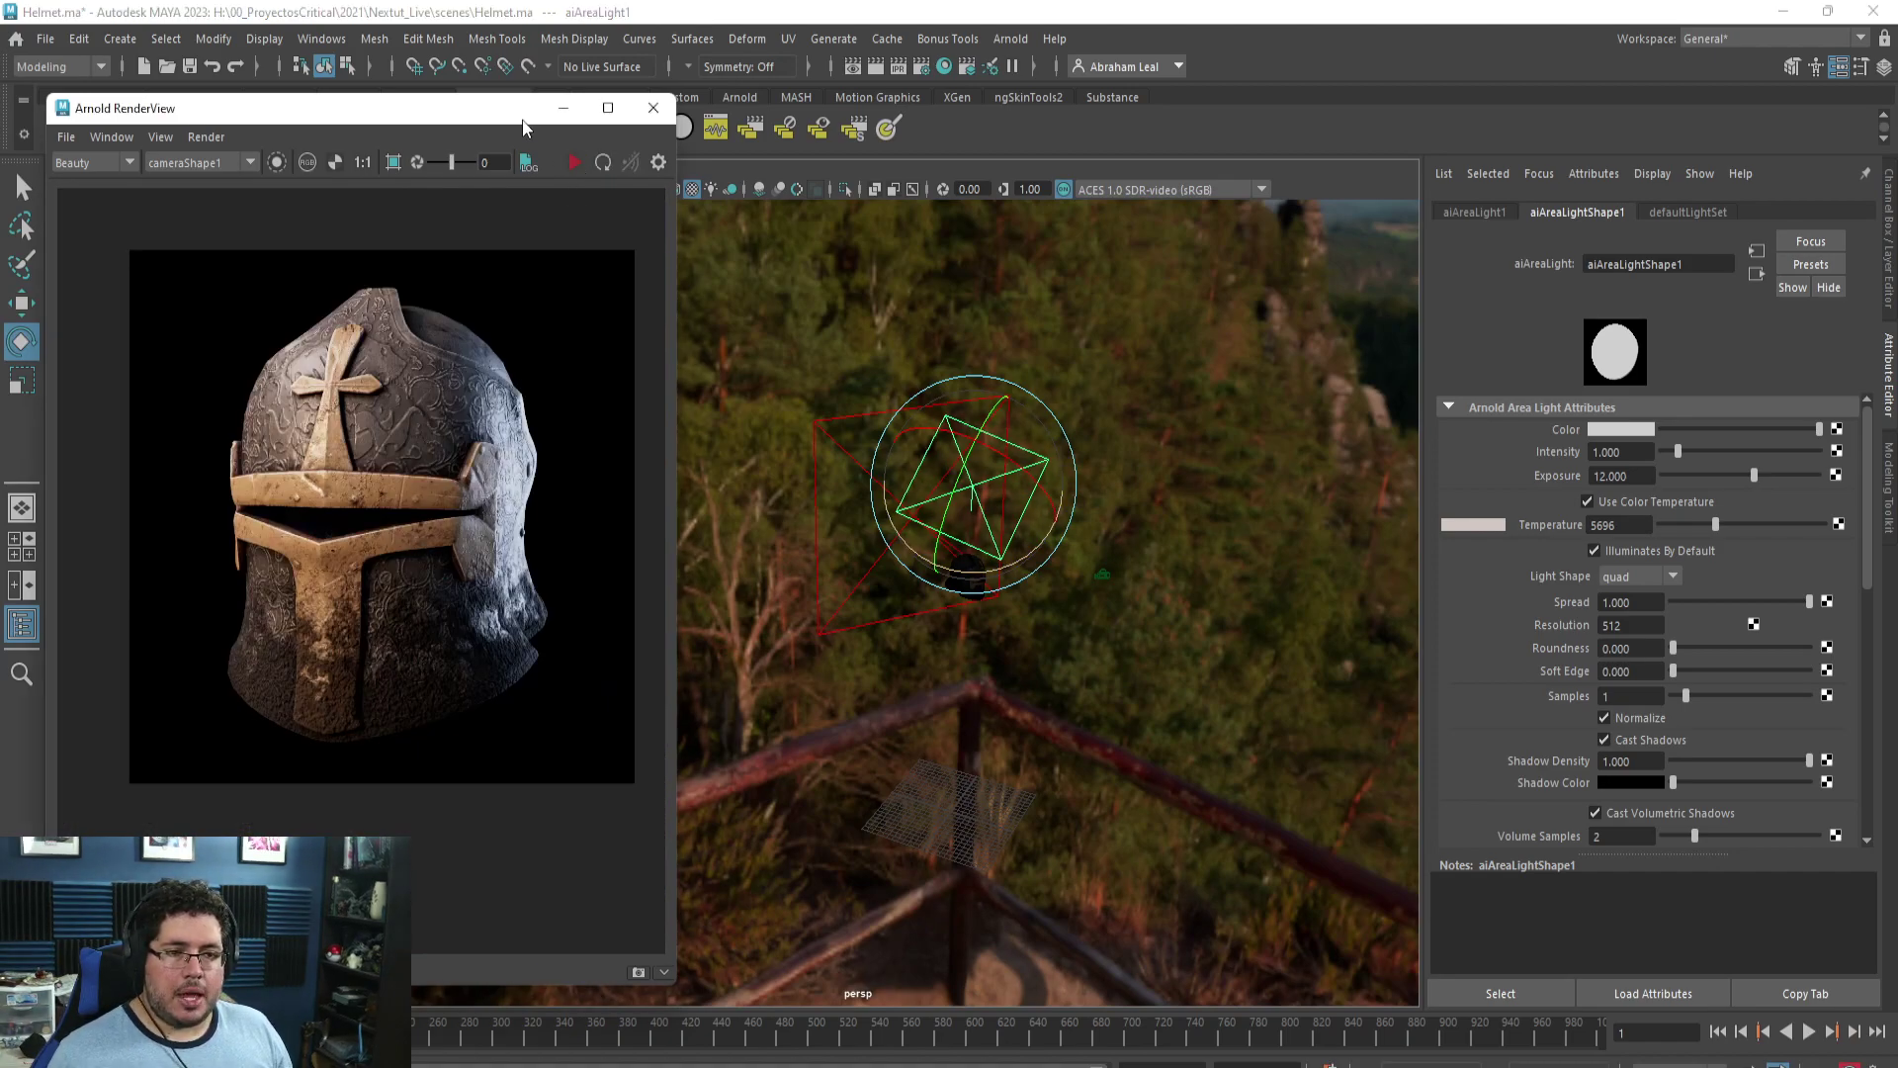
drag(525, 117, 954, 184)
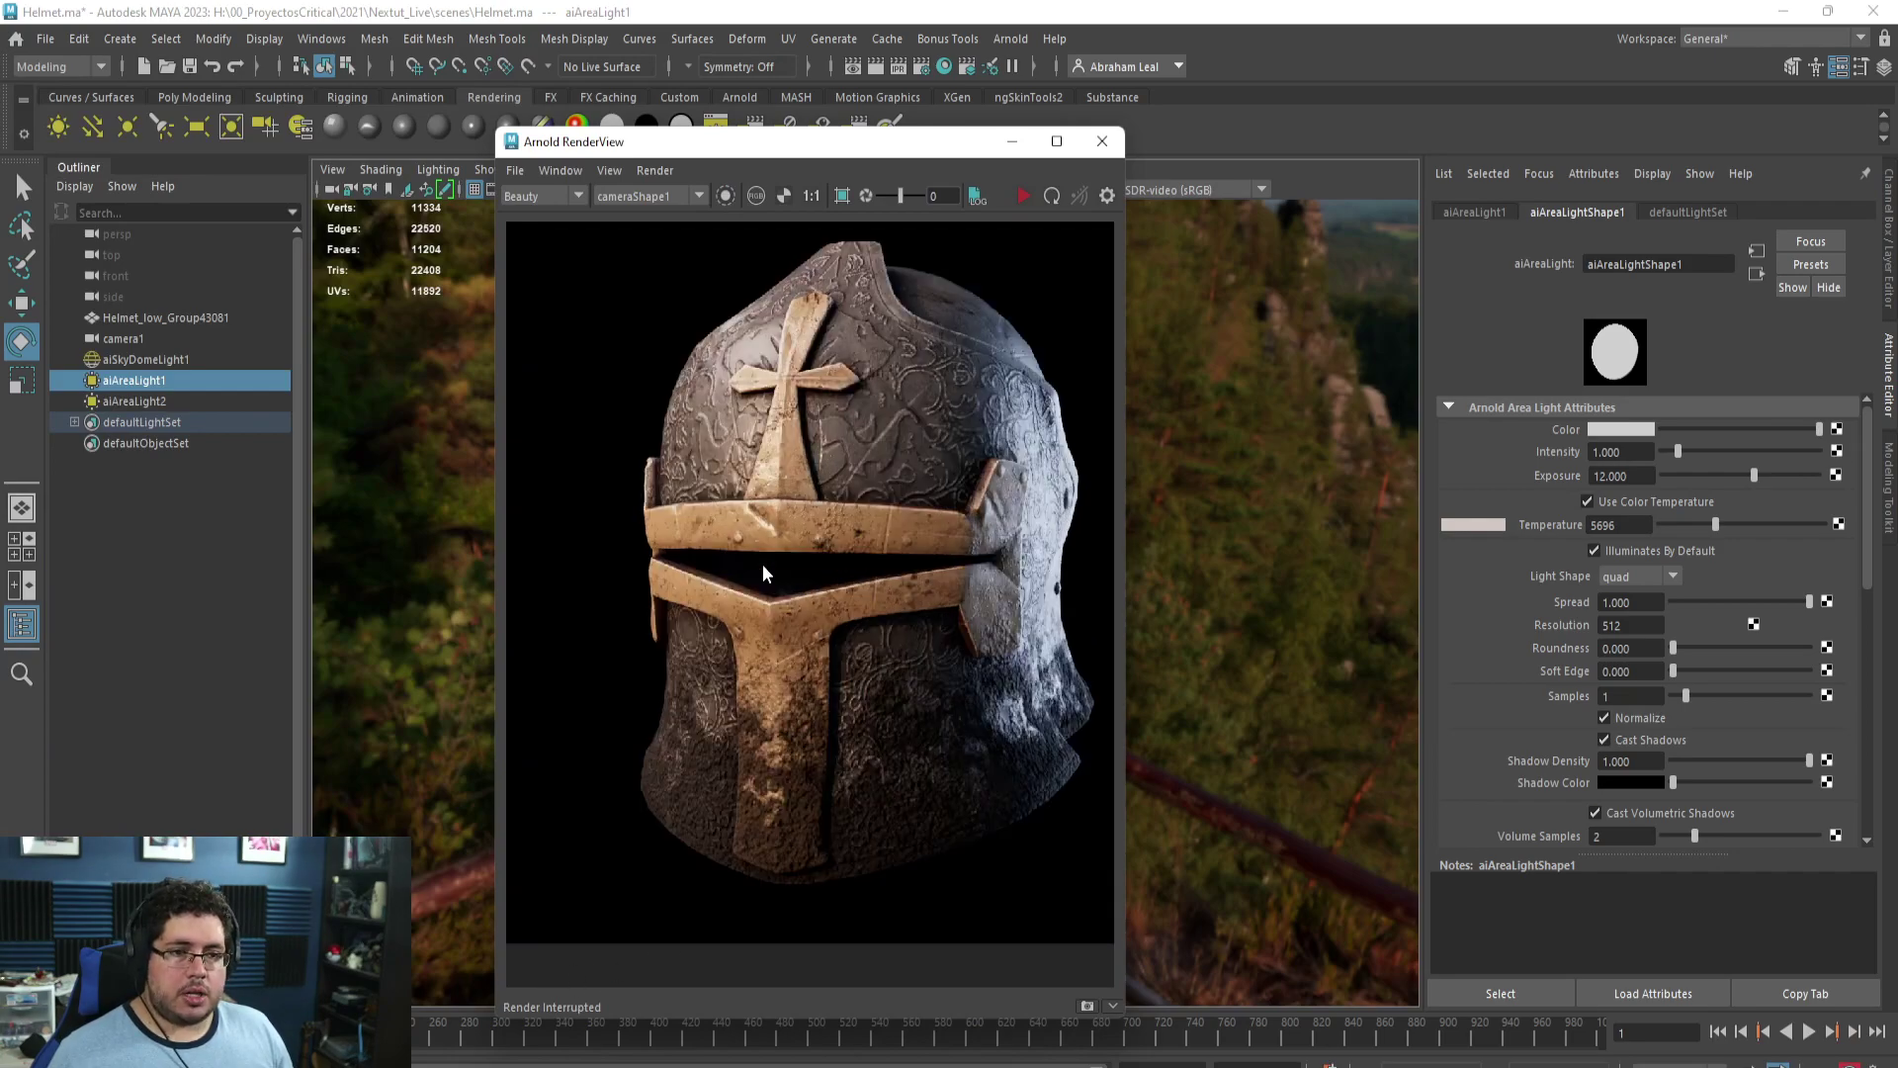
click(763, 564)
Render a fresh 1024×1024 helmet image and zoom in and out to inspect it.
click(1052, 195)
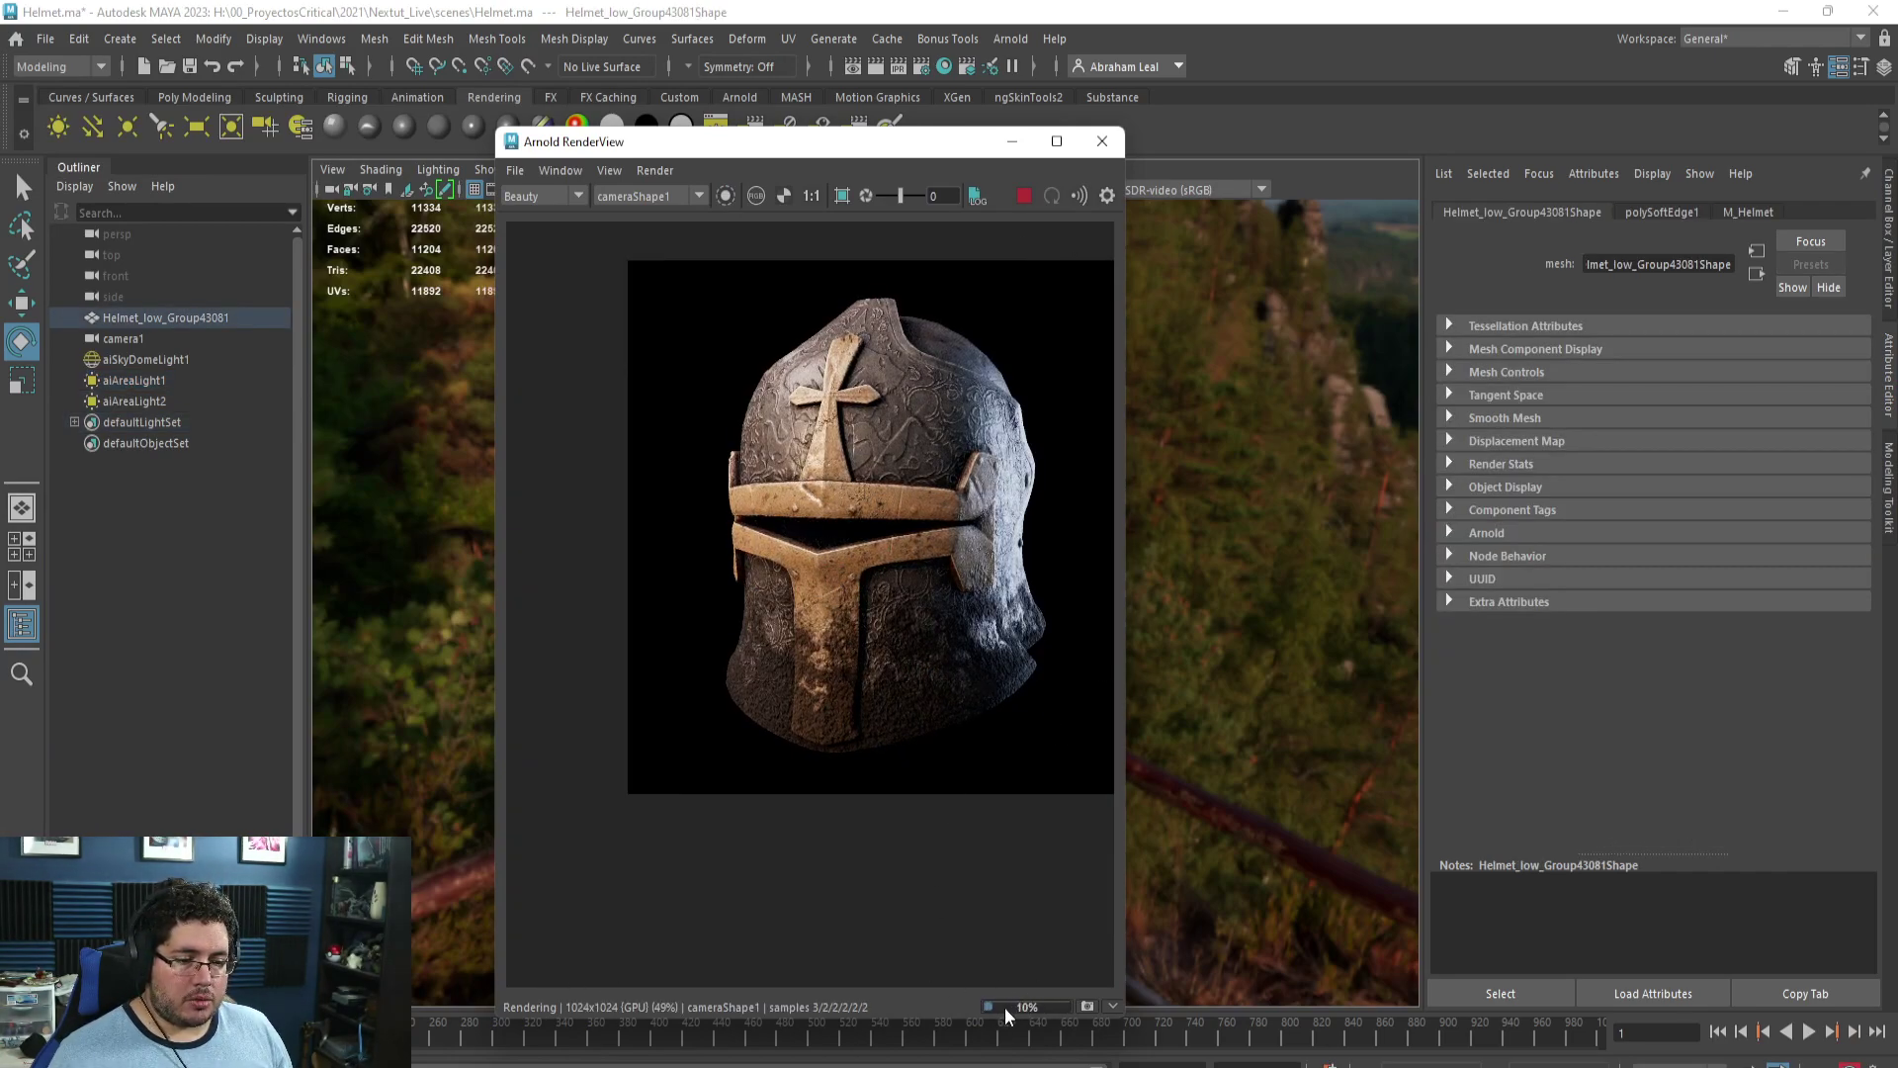
scroll(840, 669, up, 3)
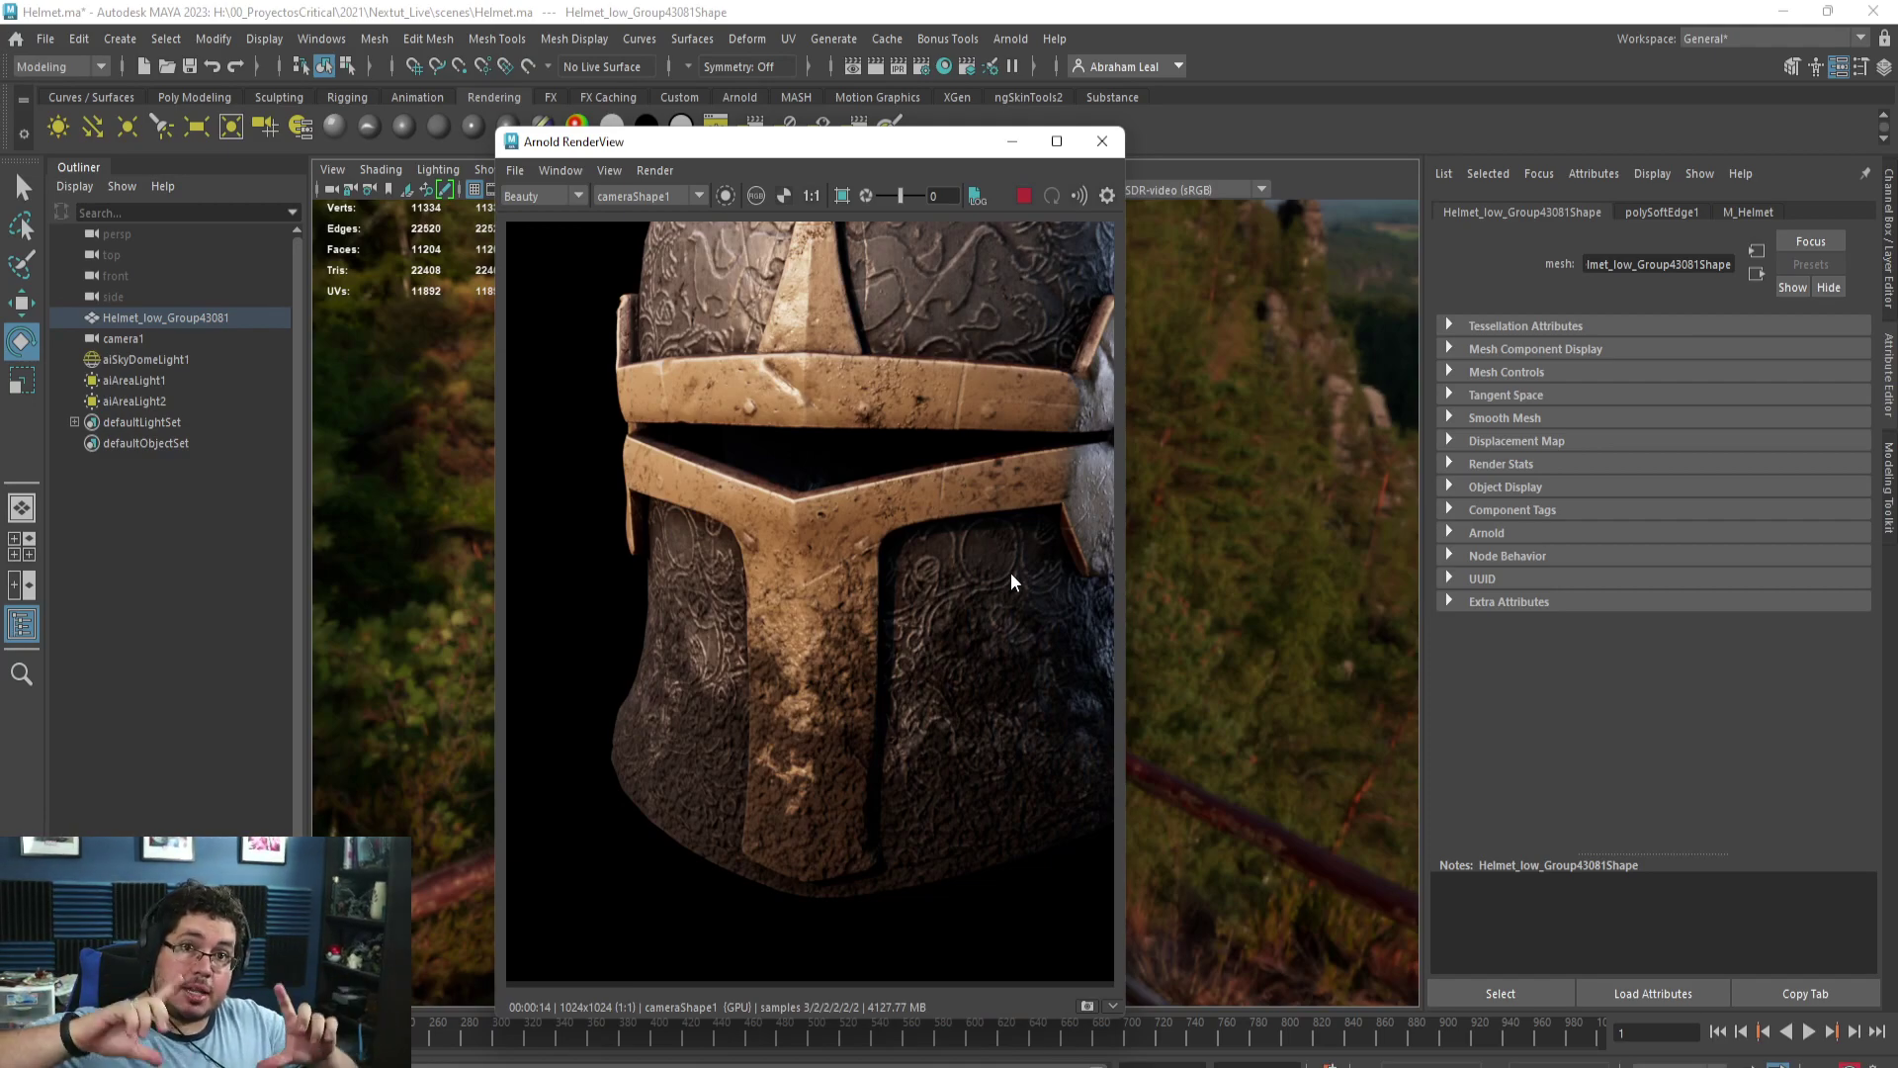
scroll(862, 639, up, 3)
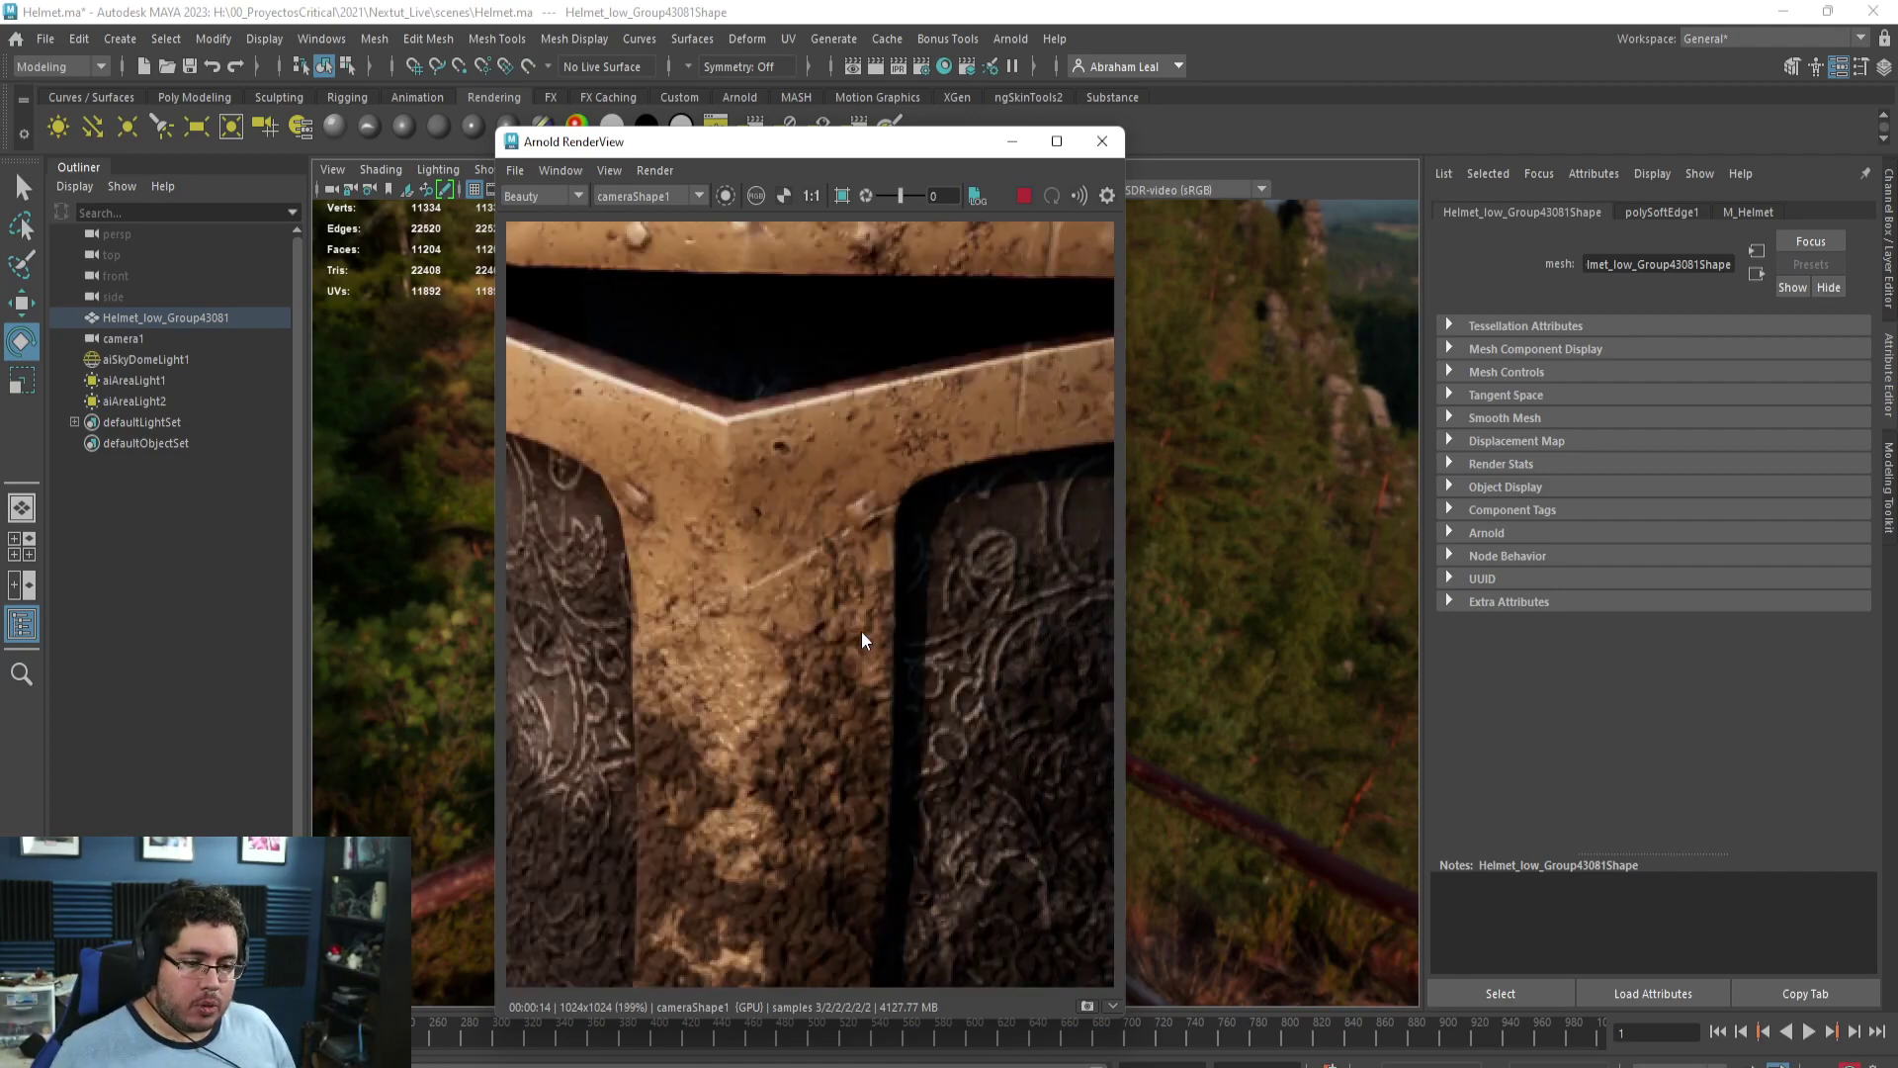
scroll(862, 639, up, 3)
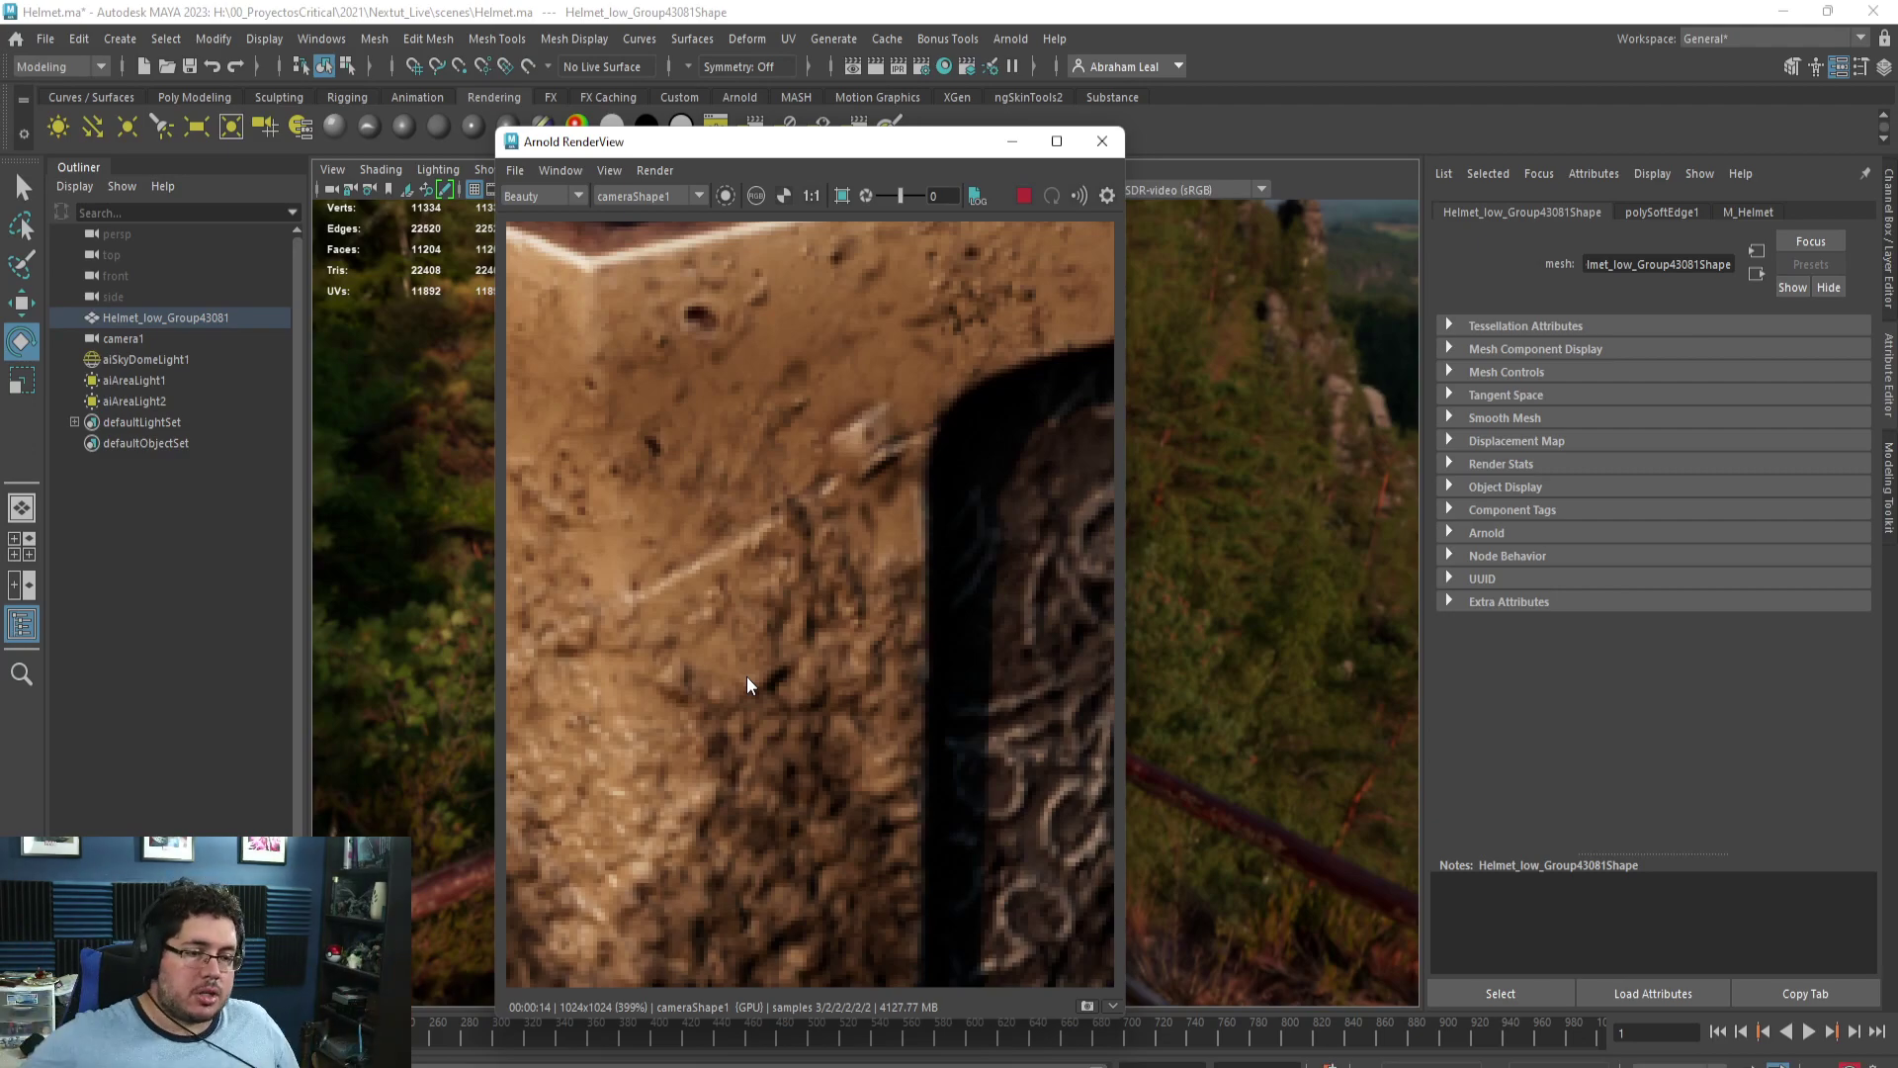
scroll(748, 684, down, 9)
scroll(786, 650, up, 3)
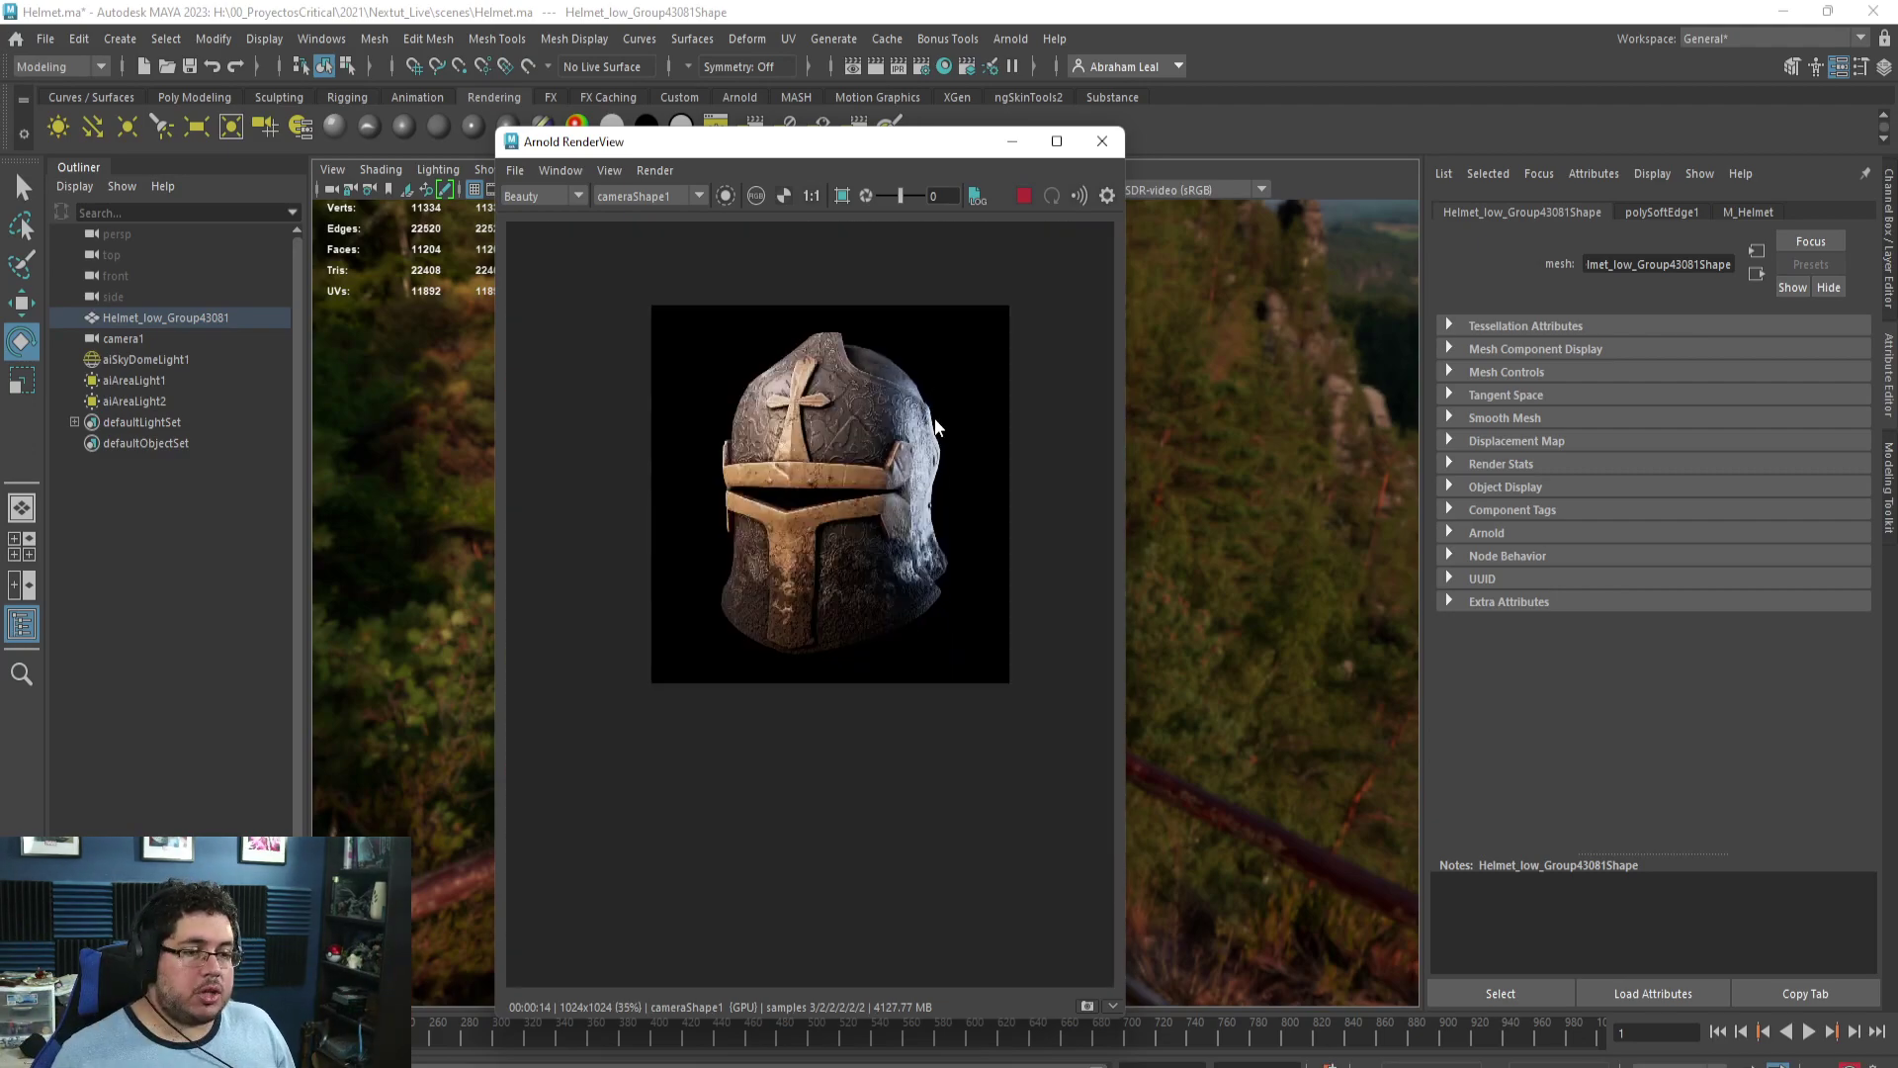
Save the rendered image from the RenderView to the Desktop as helmetUpscale.
click(515, 170)
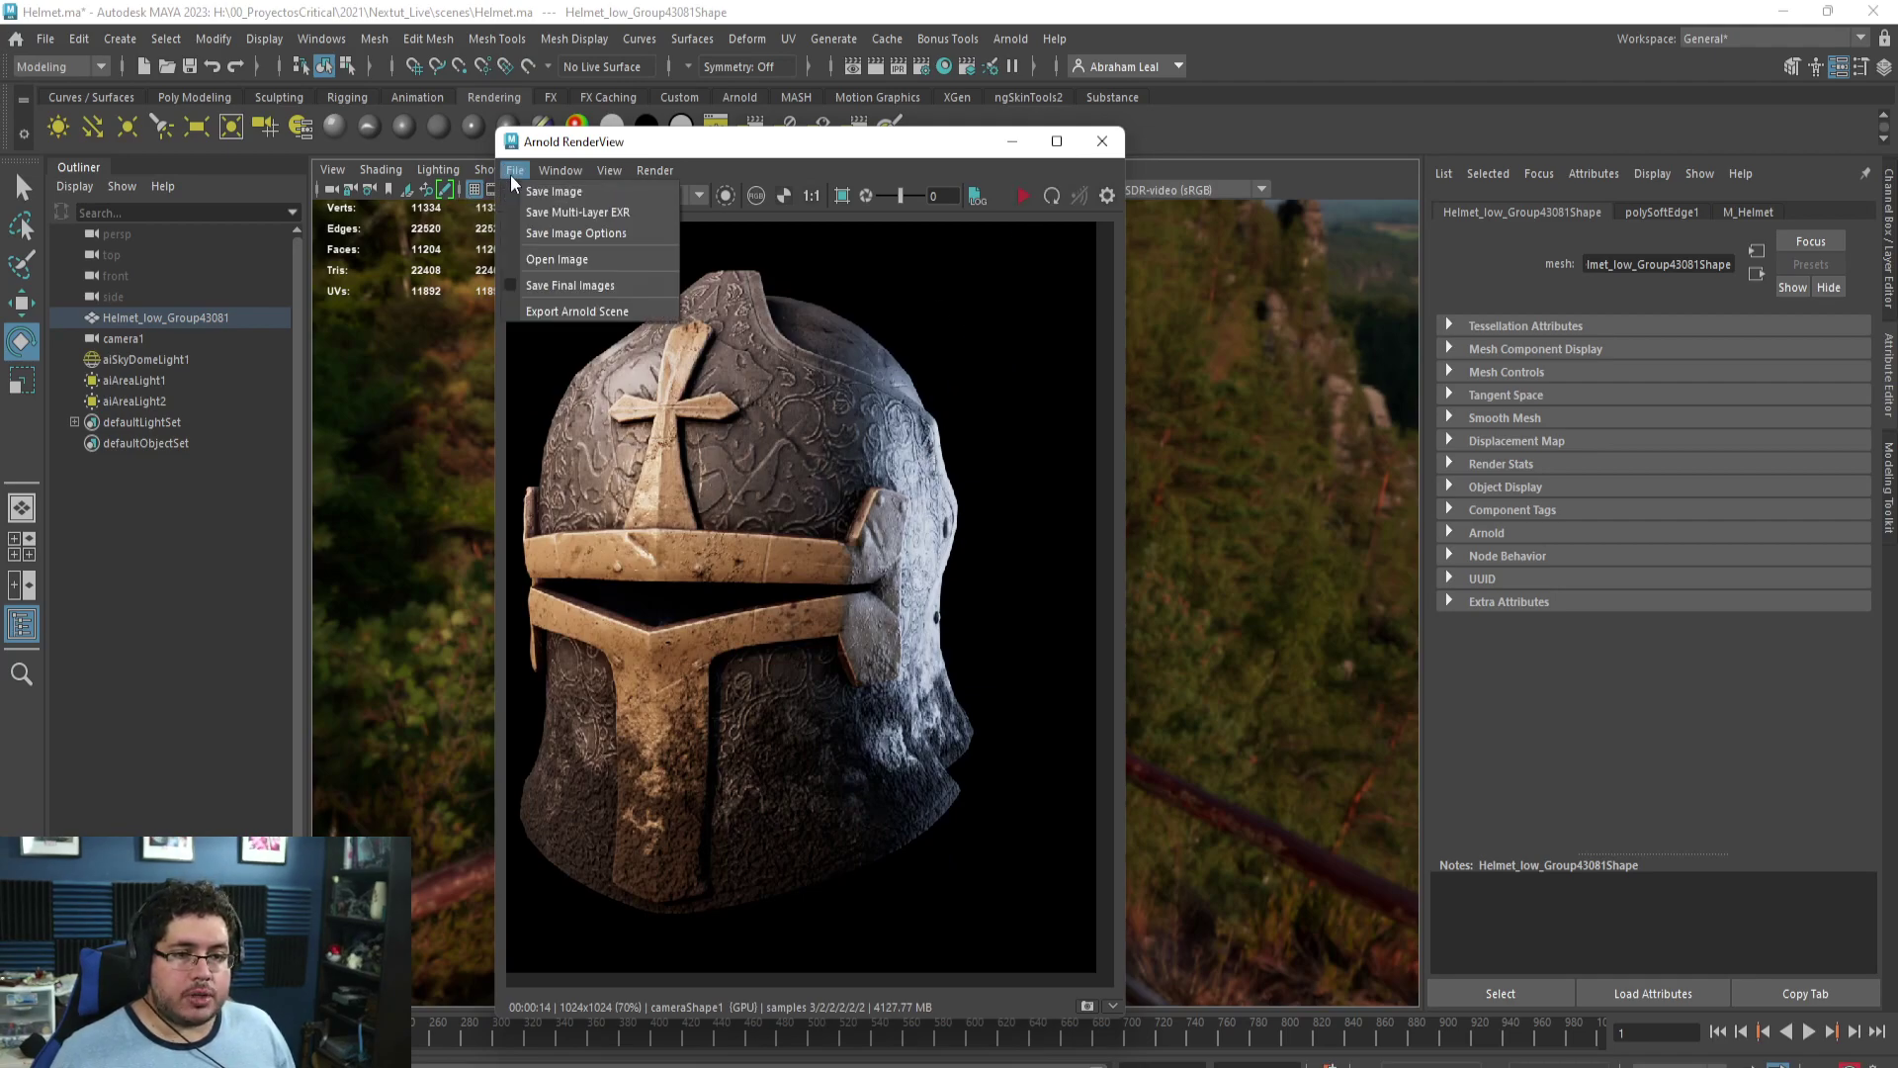
click(554, 209)
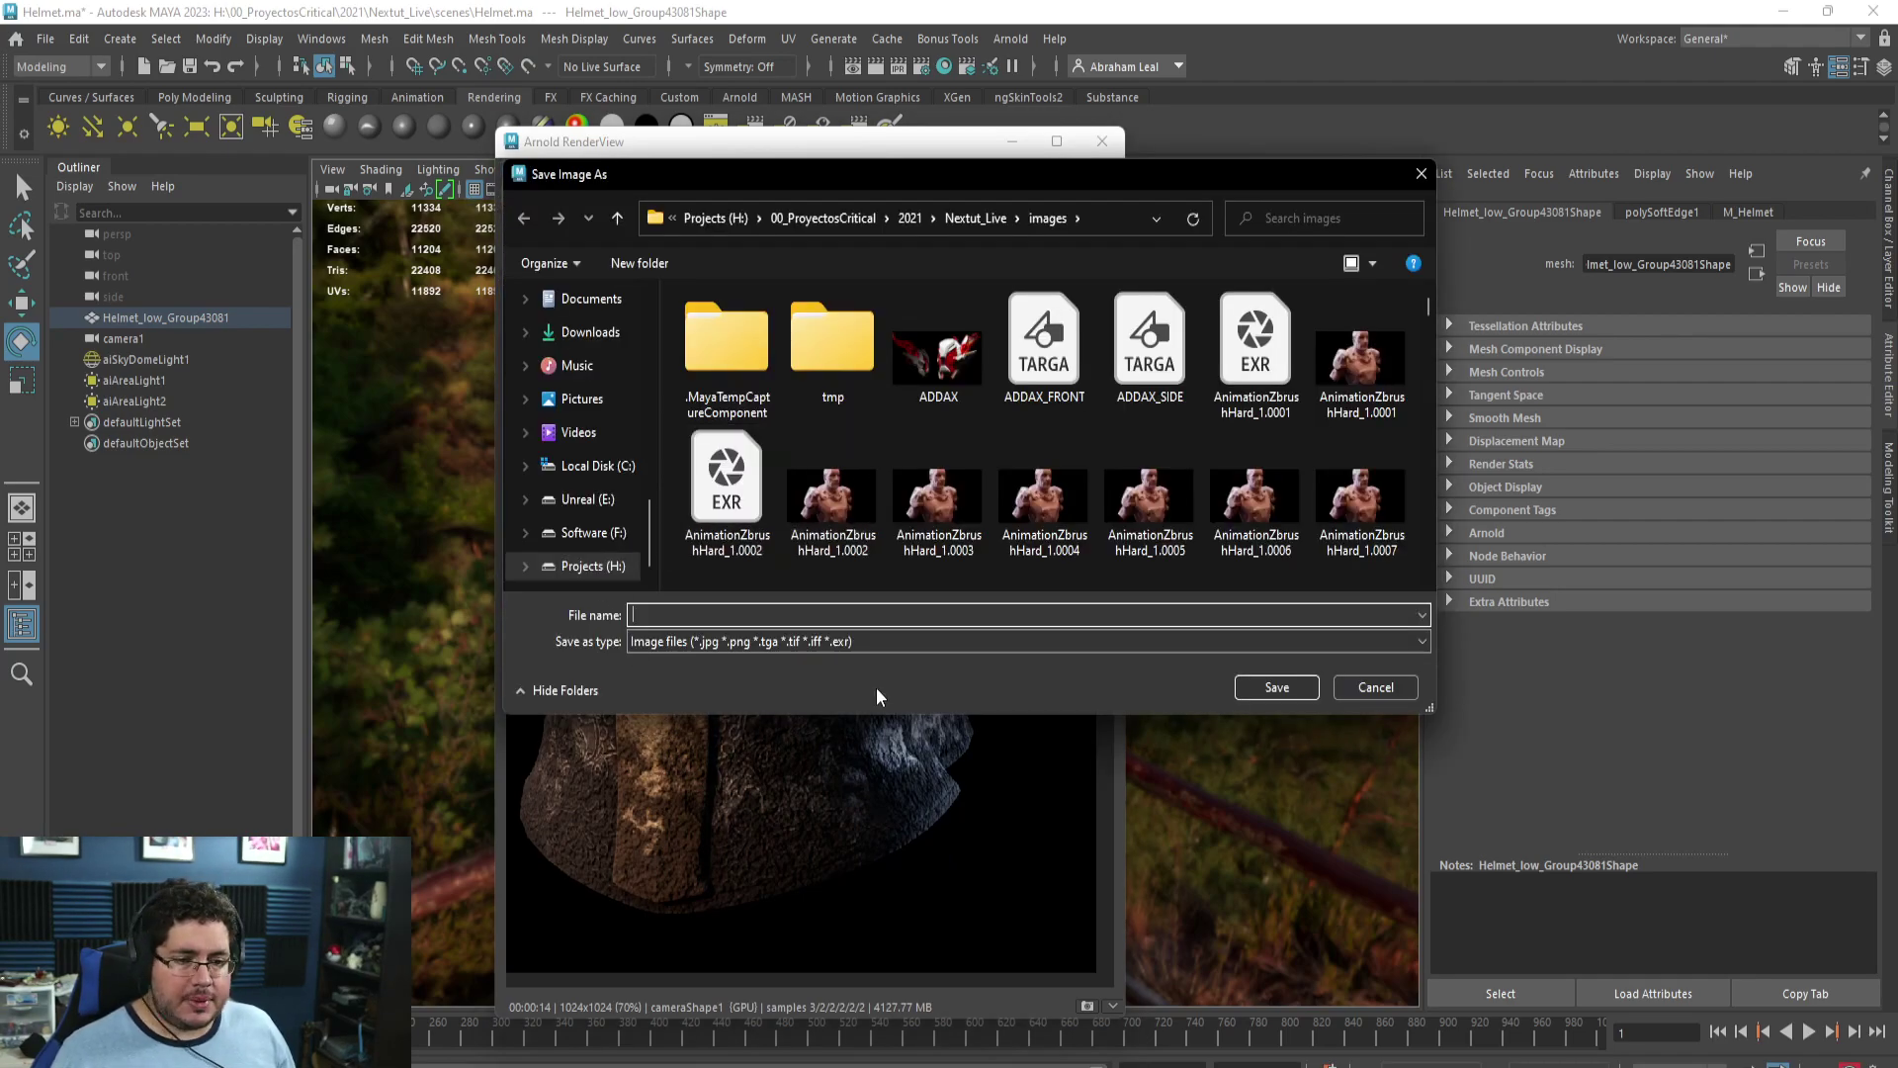
scroll(598, 435, up, 5)
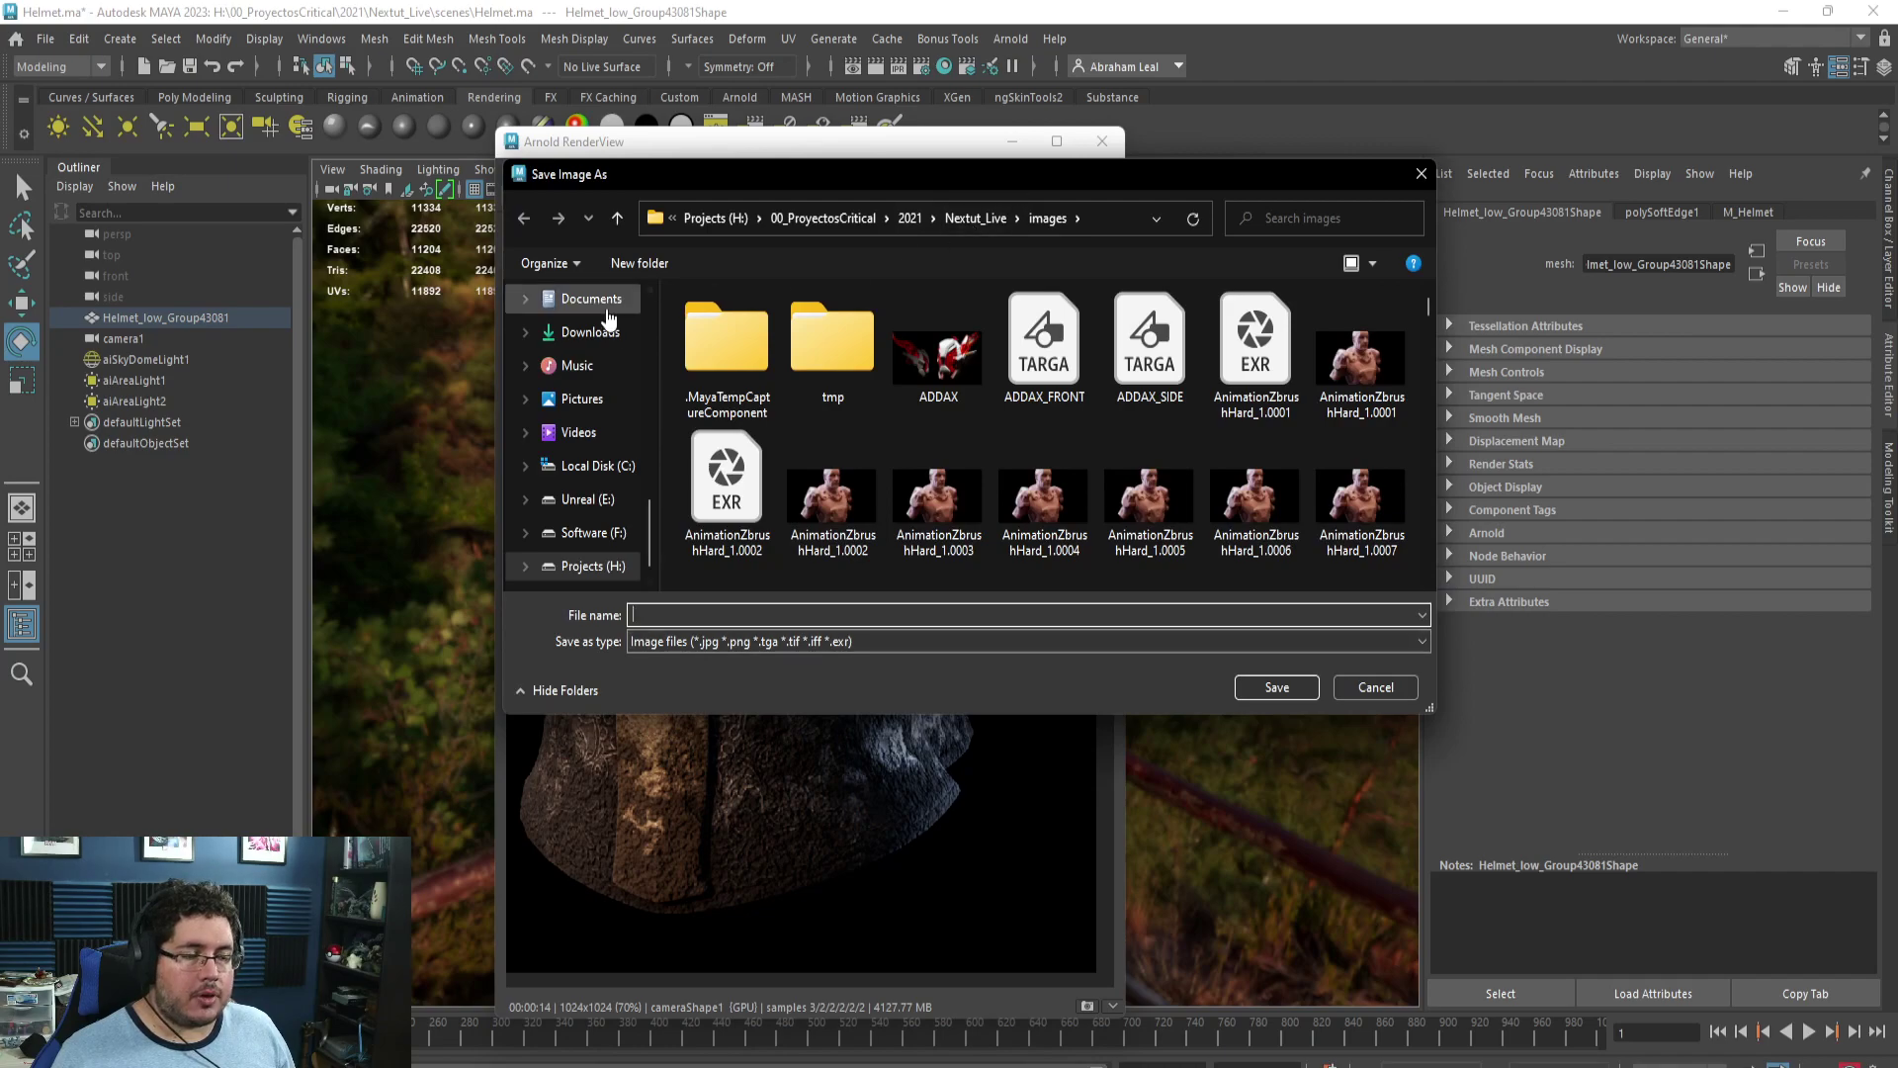
scroll(596, 460, up, 1)
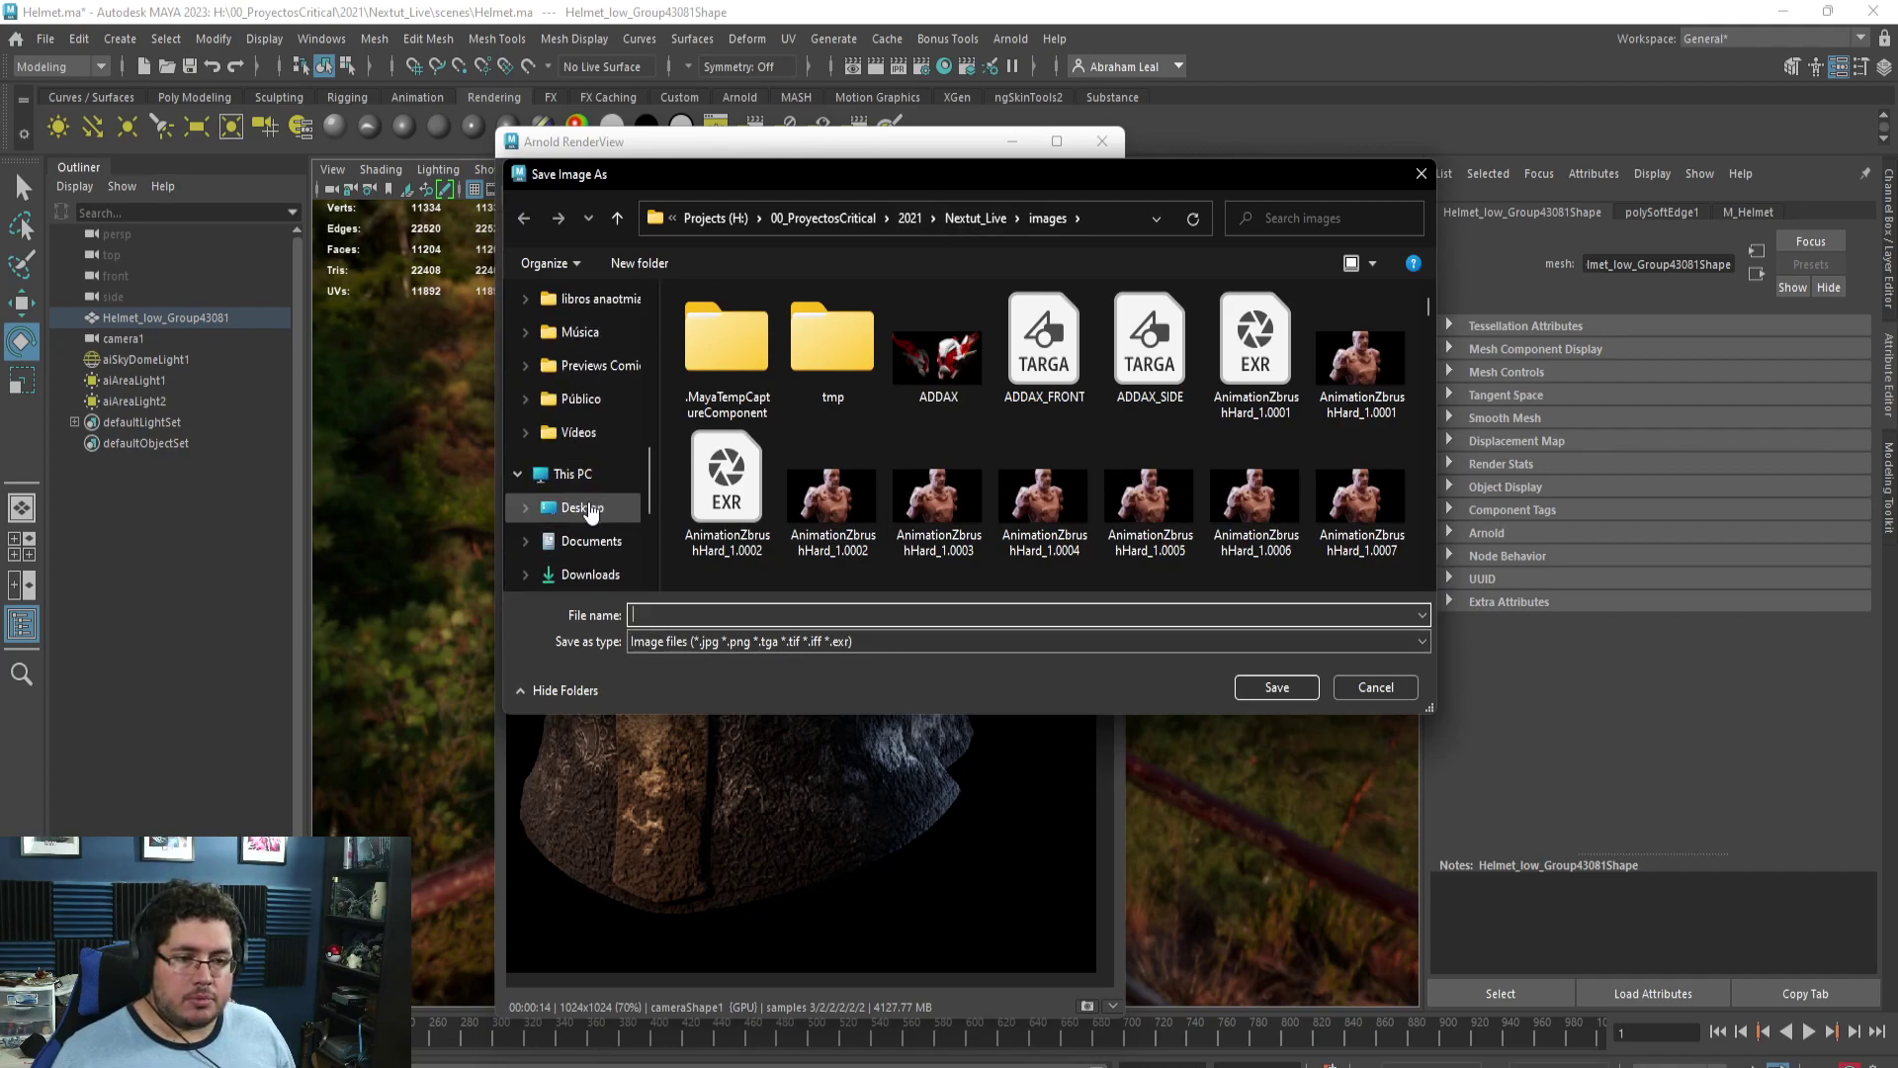
click(589, 508)
click(821, 614)
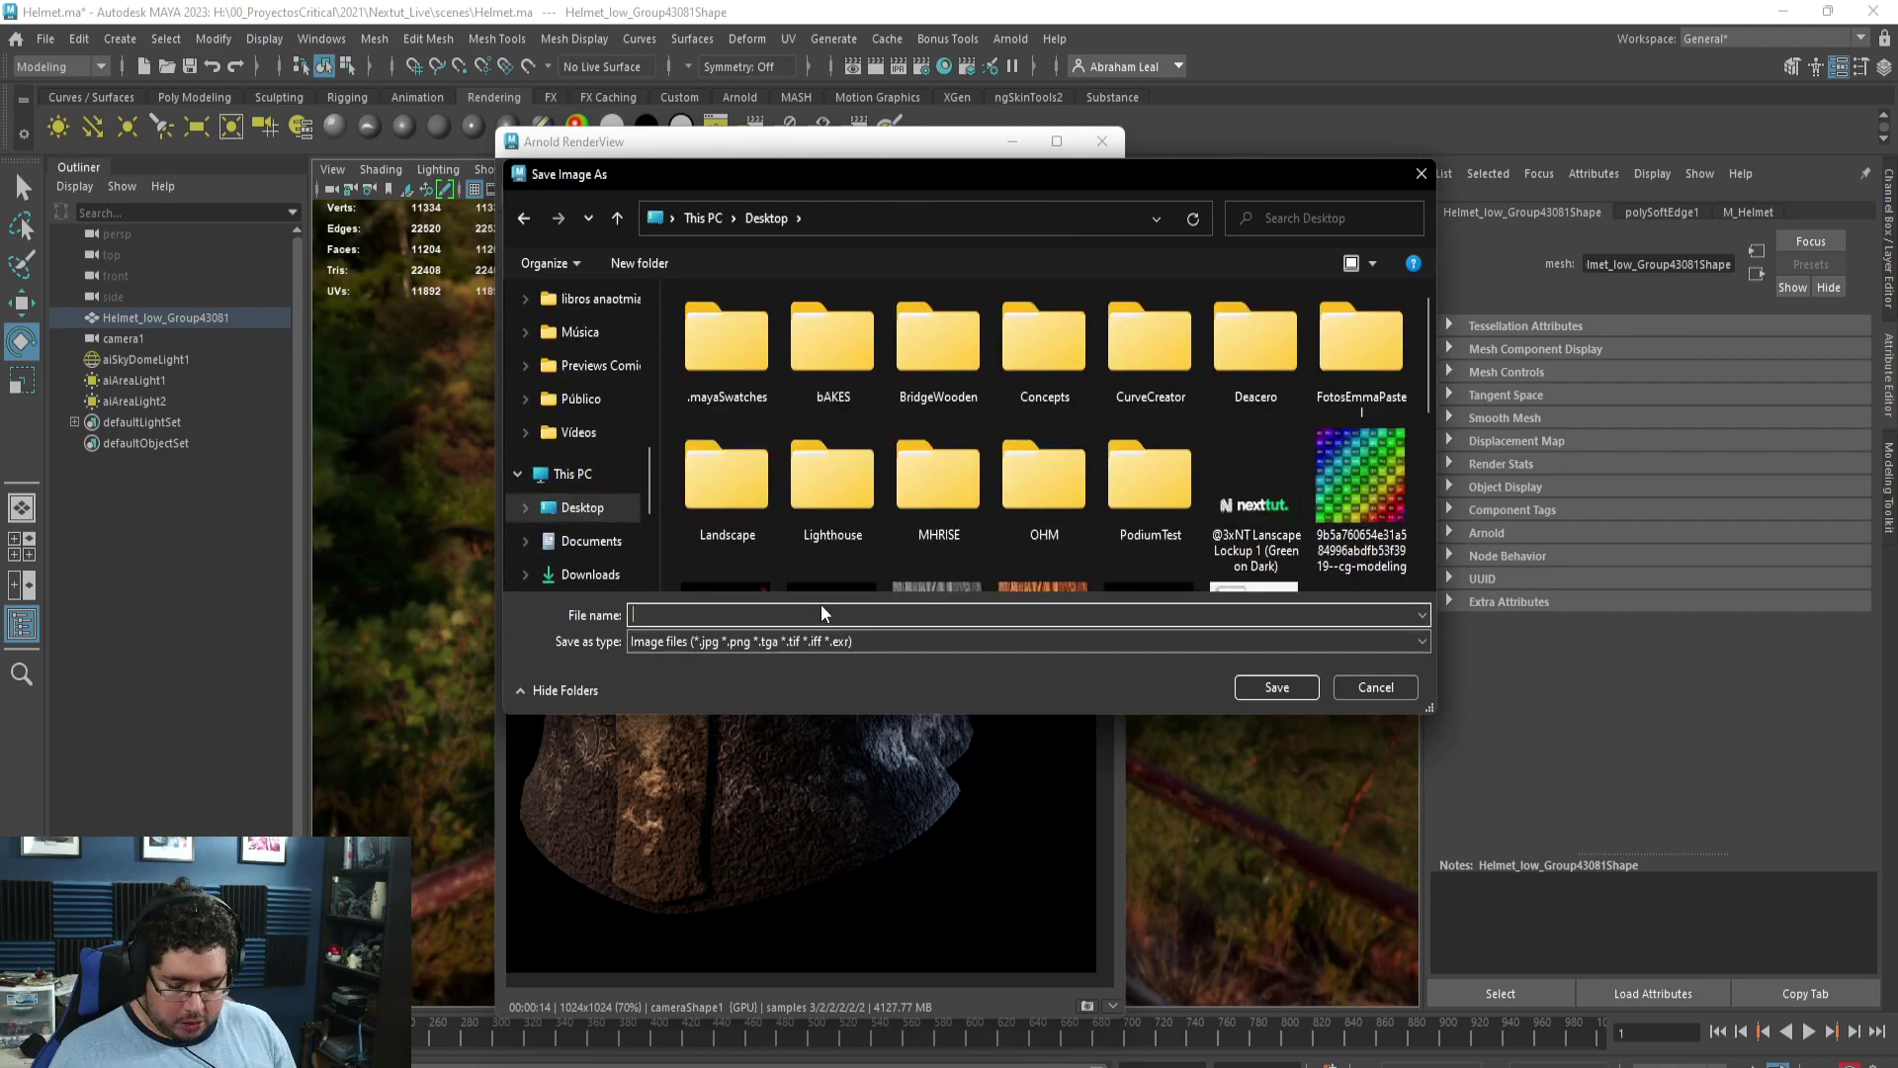
text(hle)
key(BackSpace)
key(BackSpace)
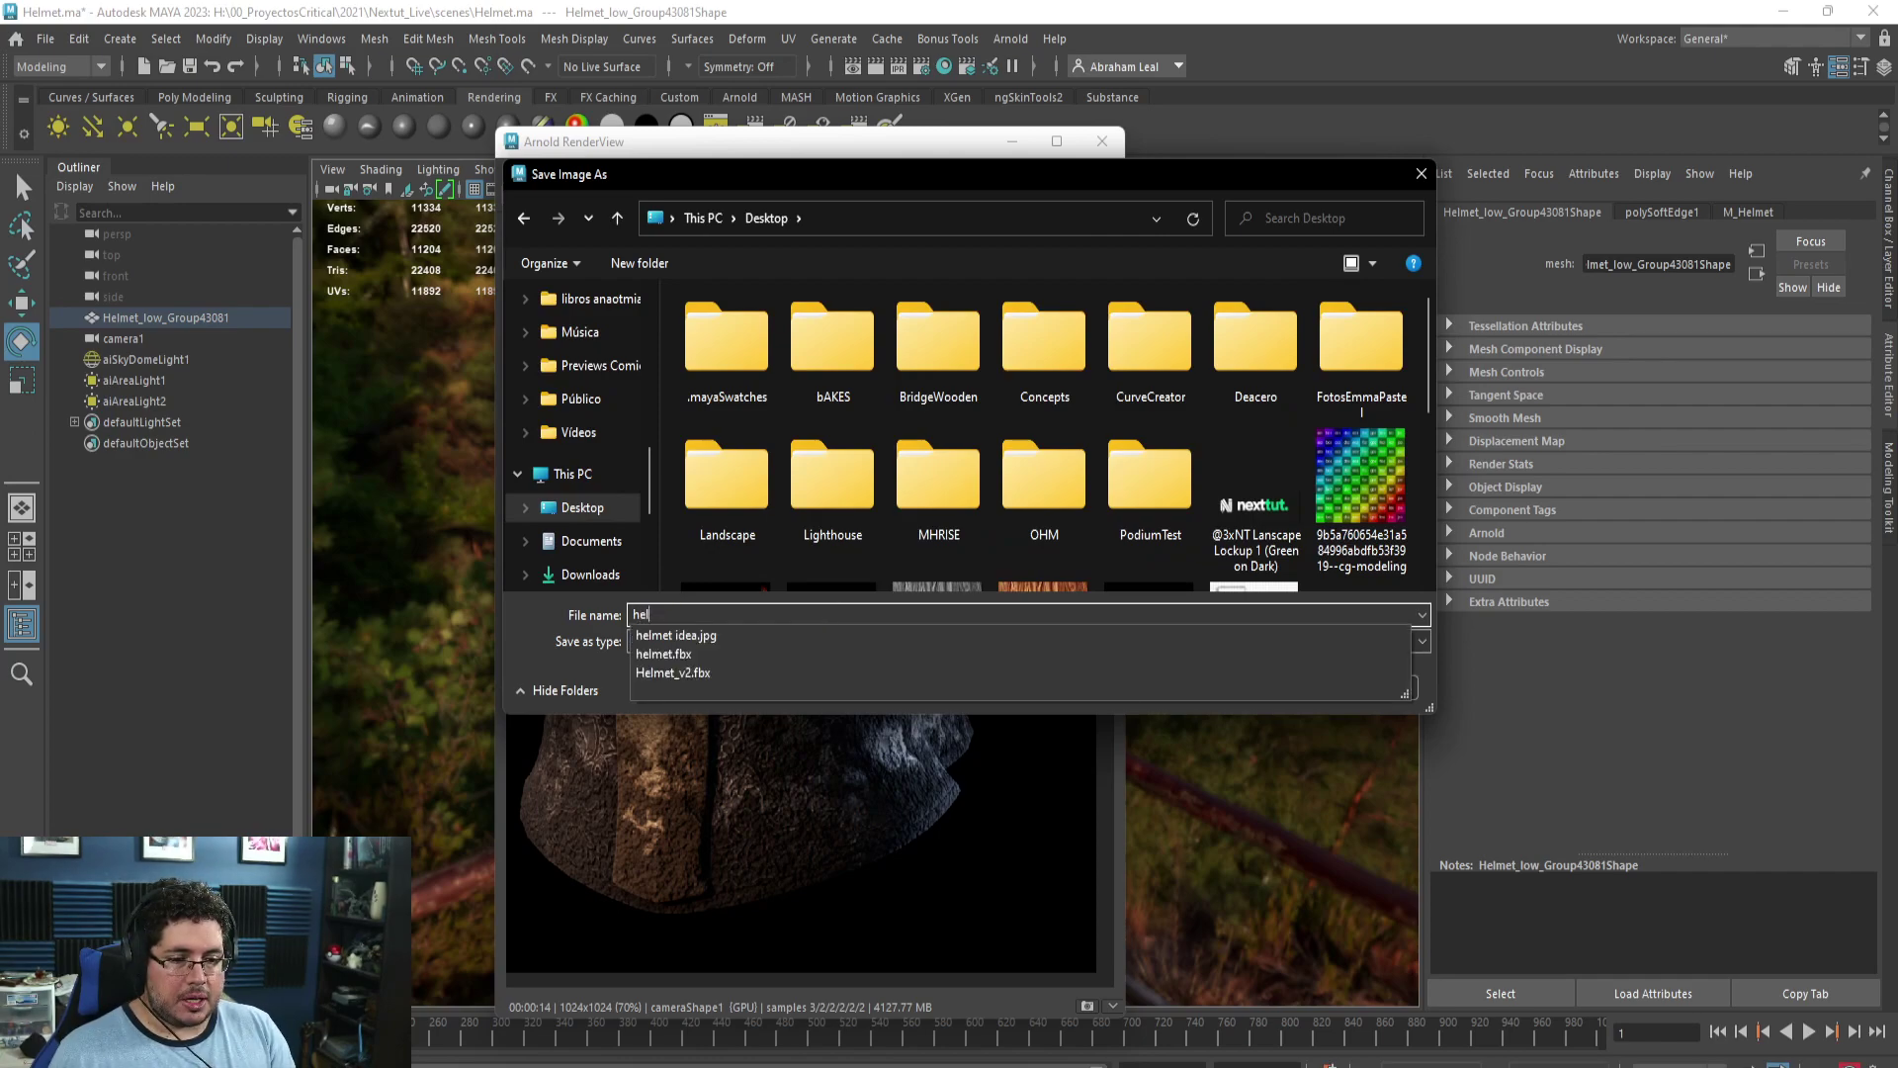
text(elme)
text(t_final)
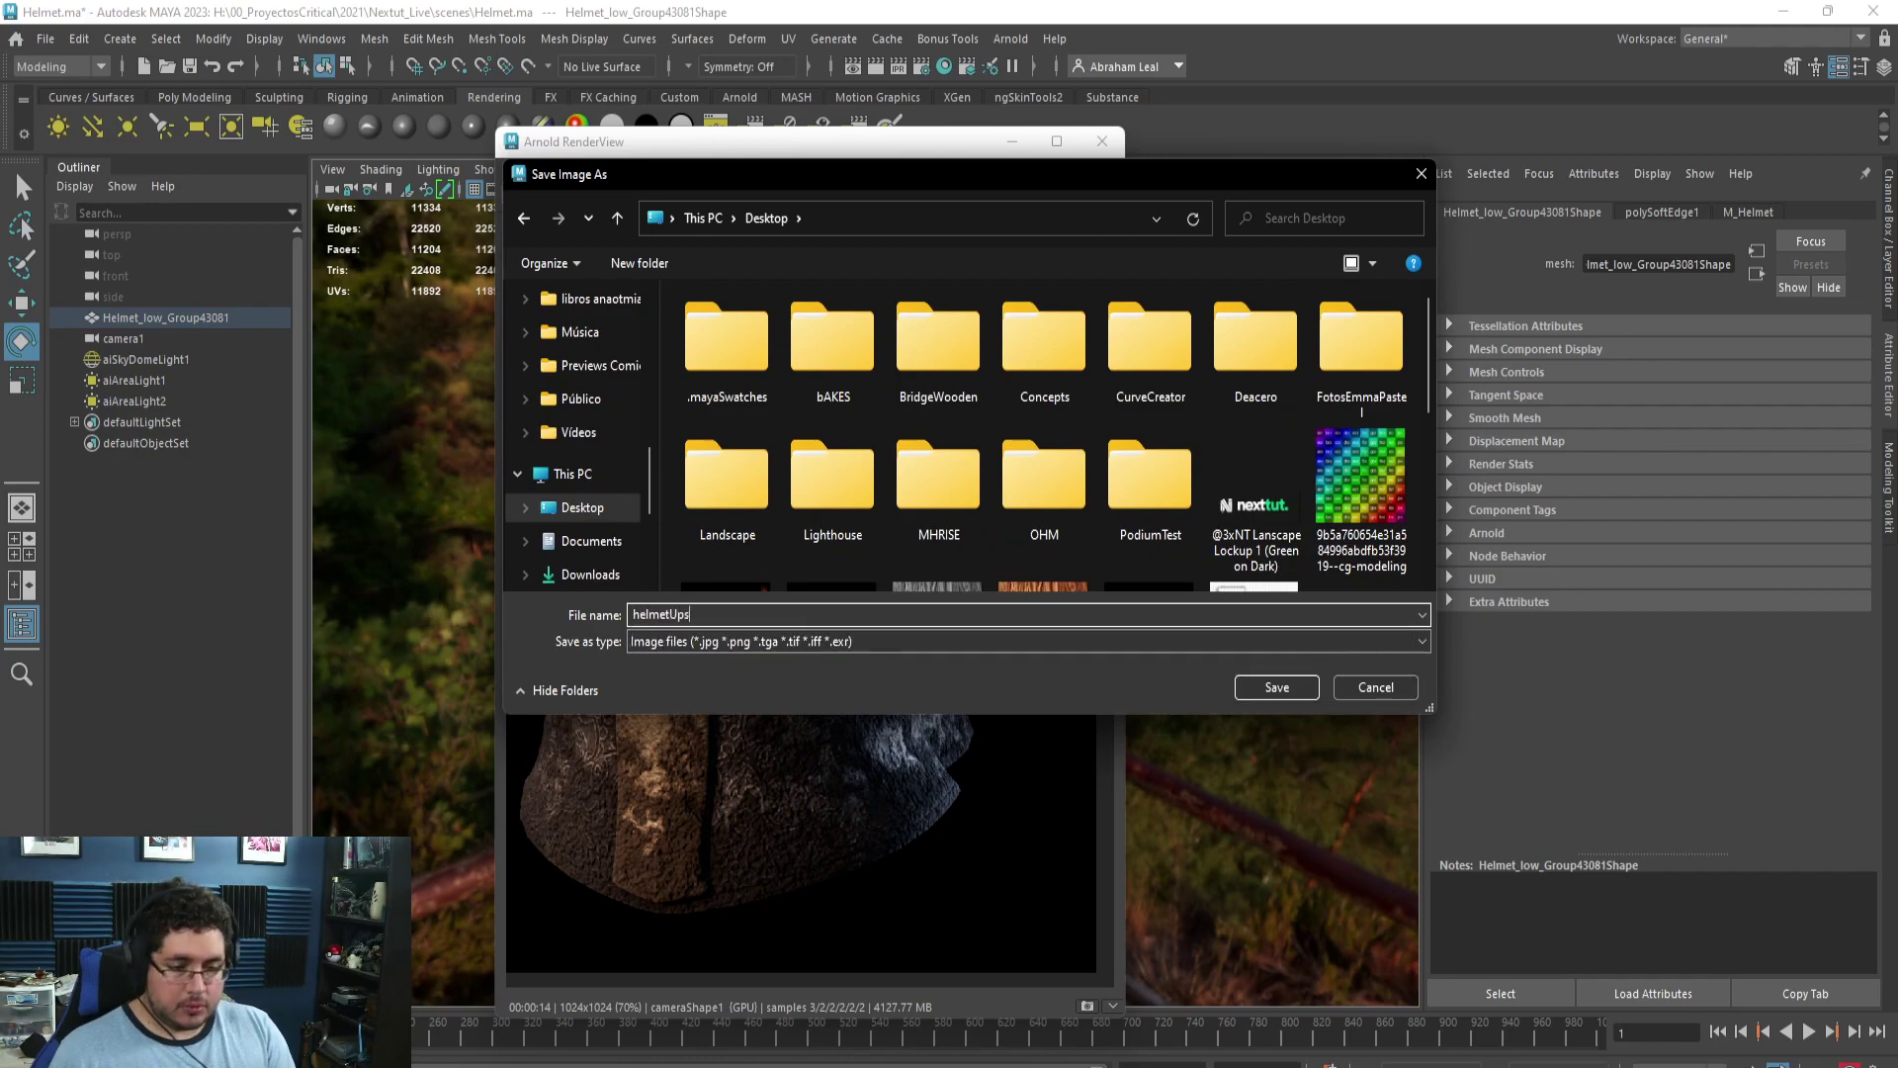
key(Return)
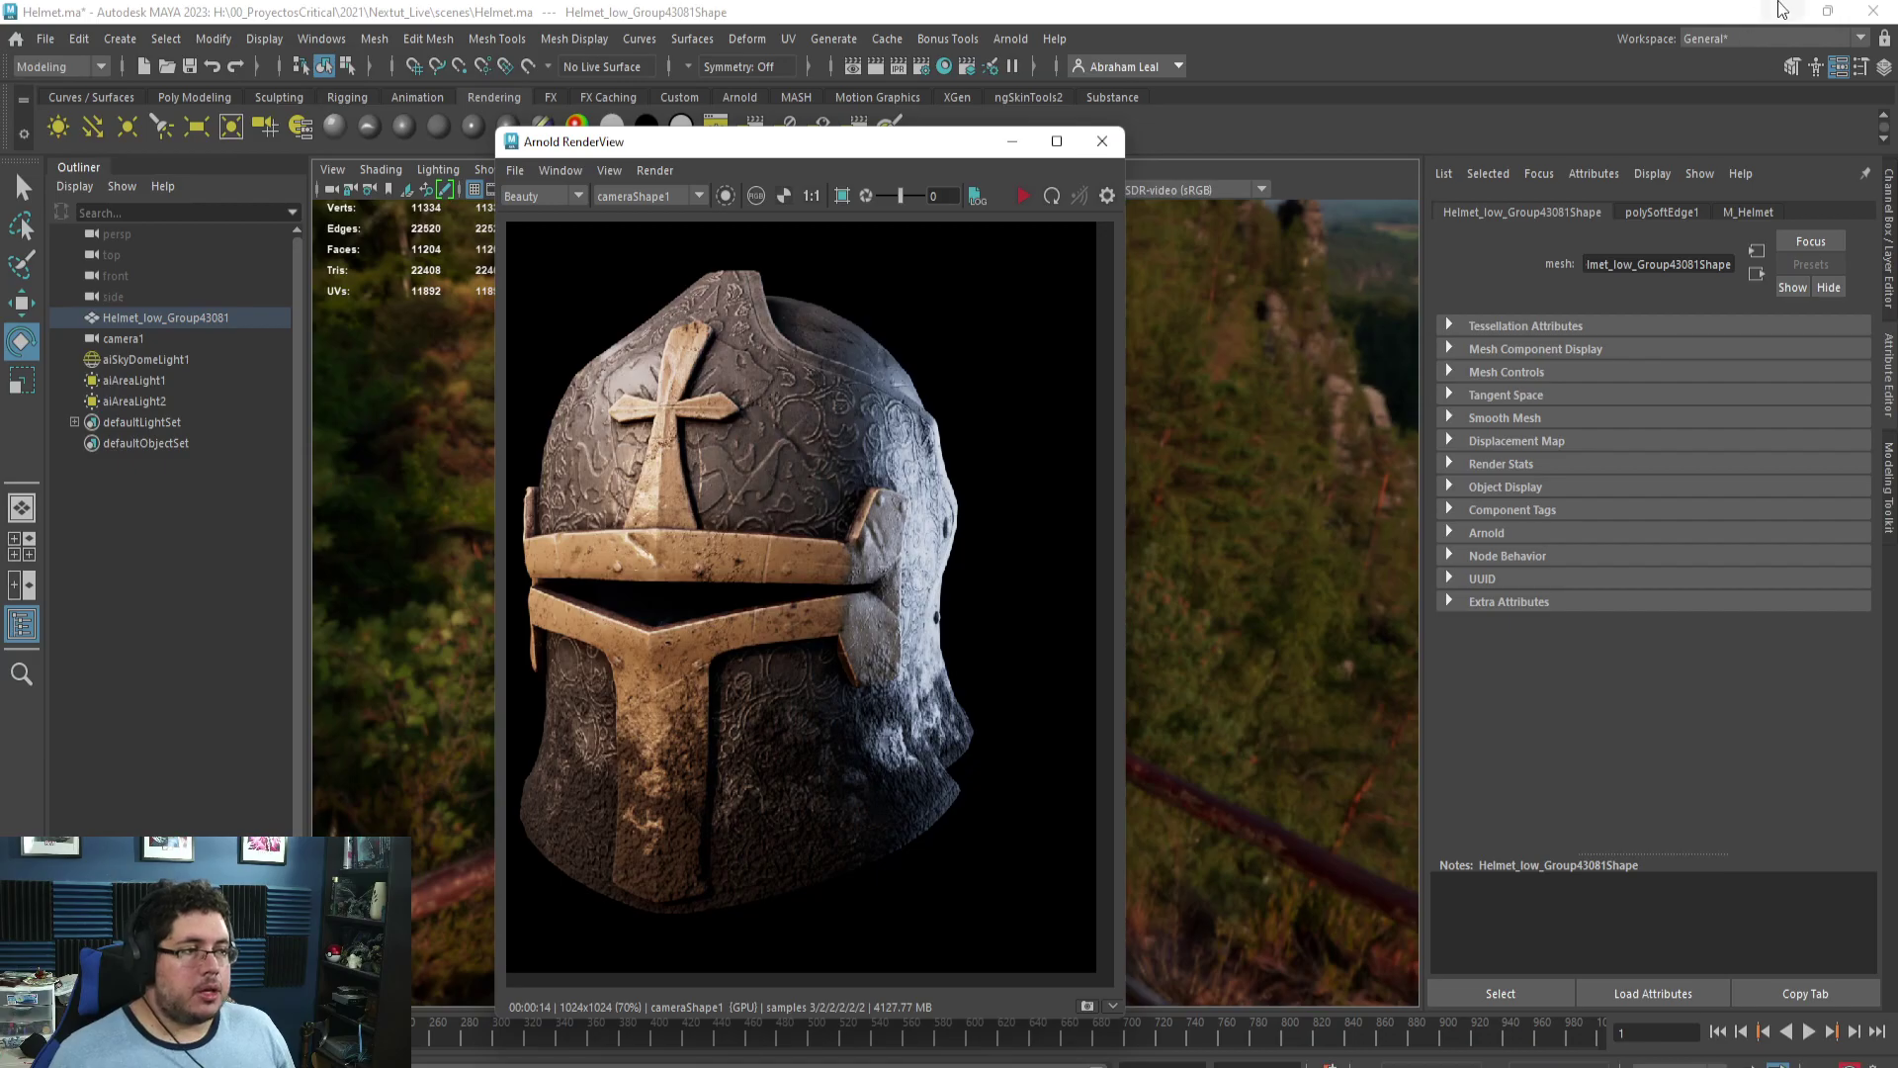
Switch to Photoshop and open helmetUpscale.jpg from the Desktop.
key(alt+Tab)
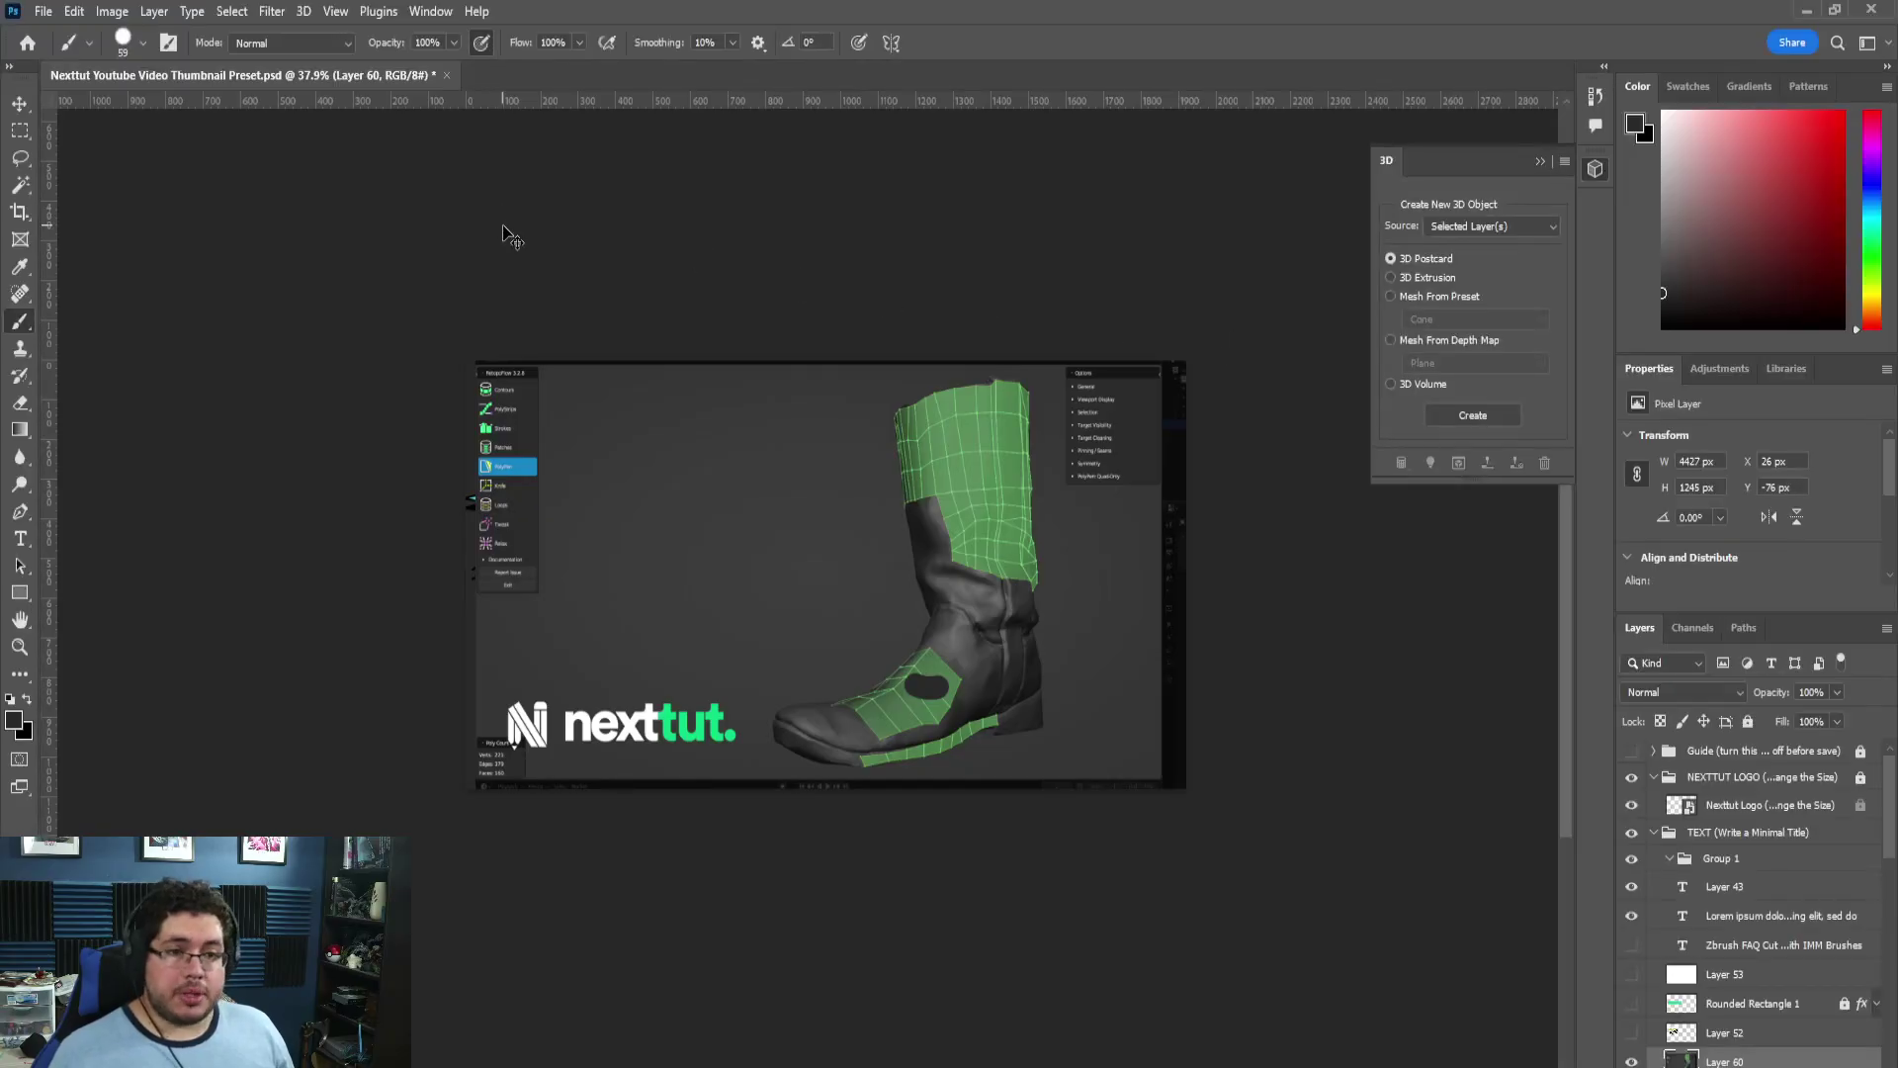
key(ctrl+n)
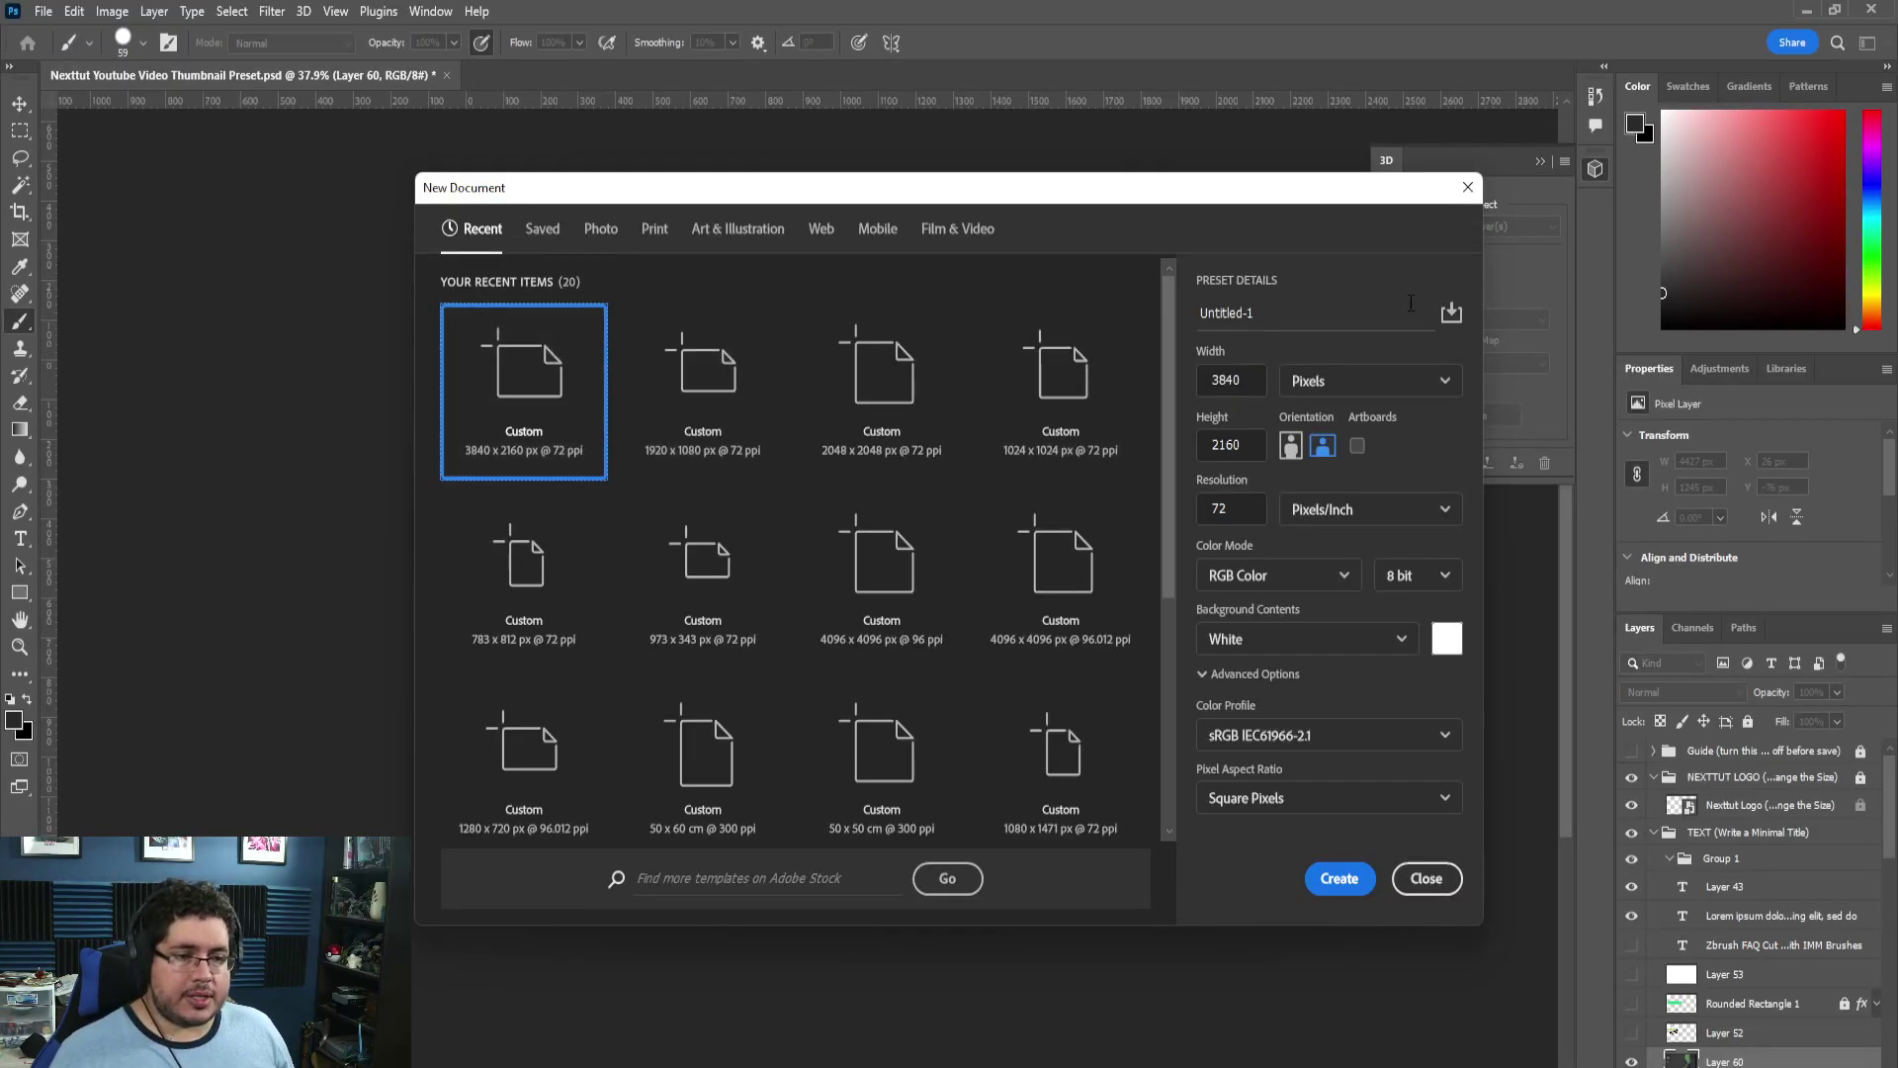
click(1467, 186)
click(44, 12)
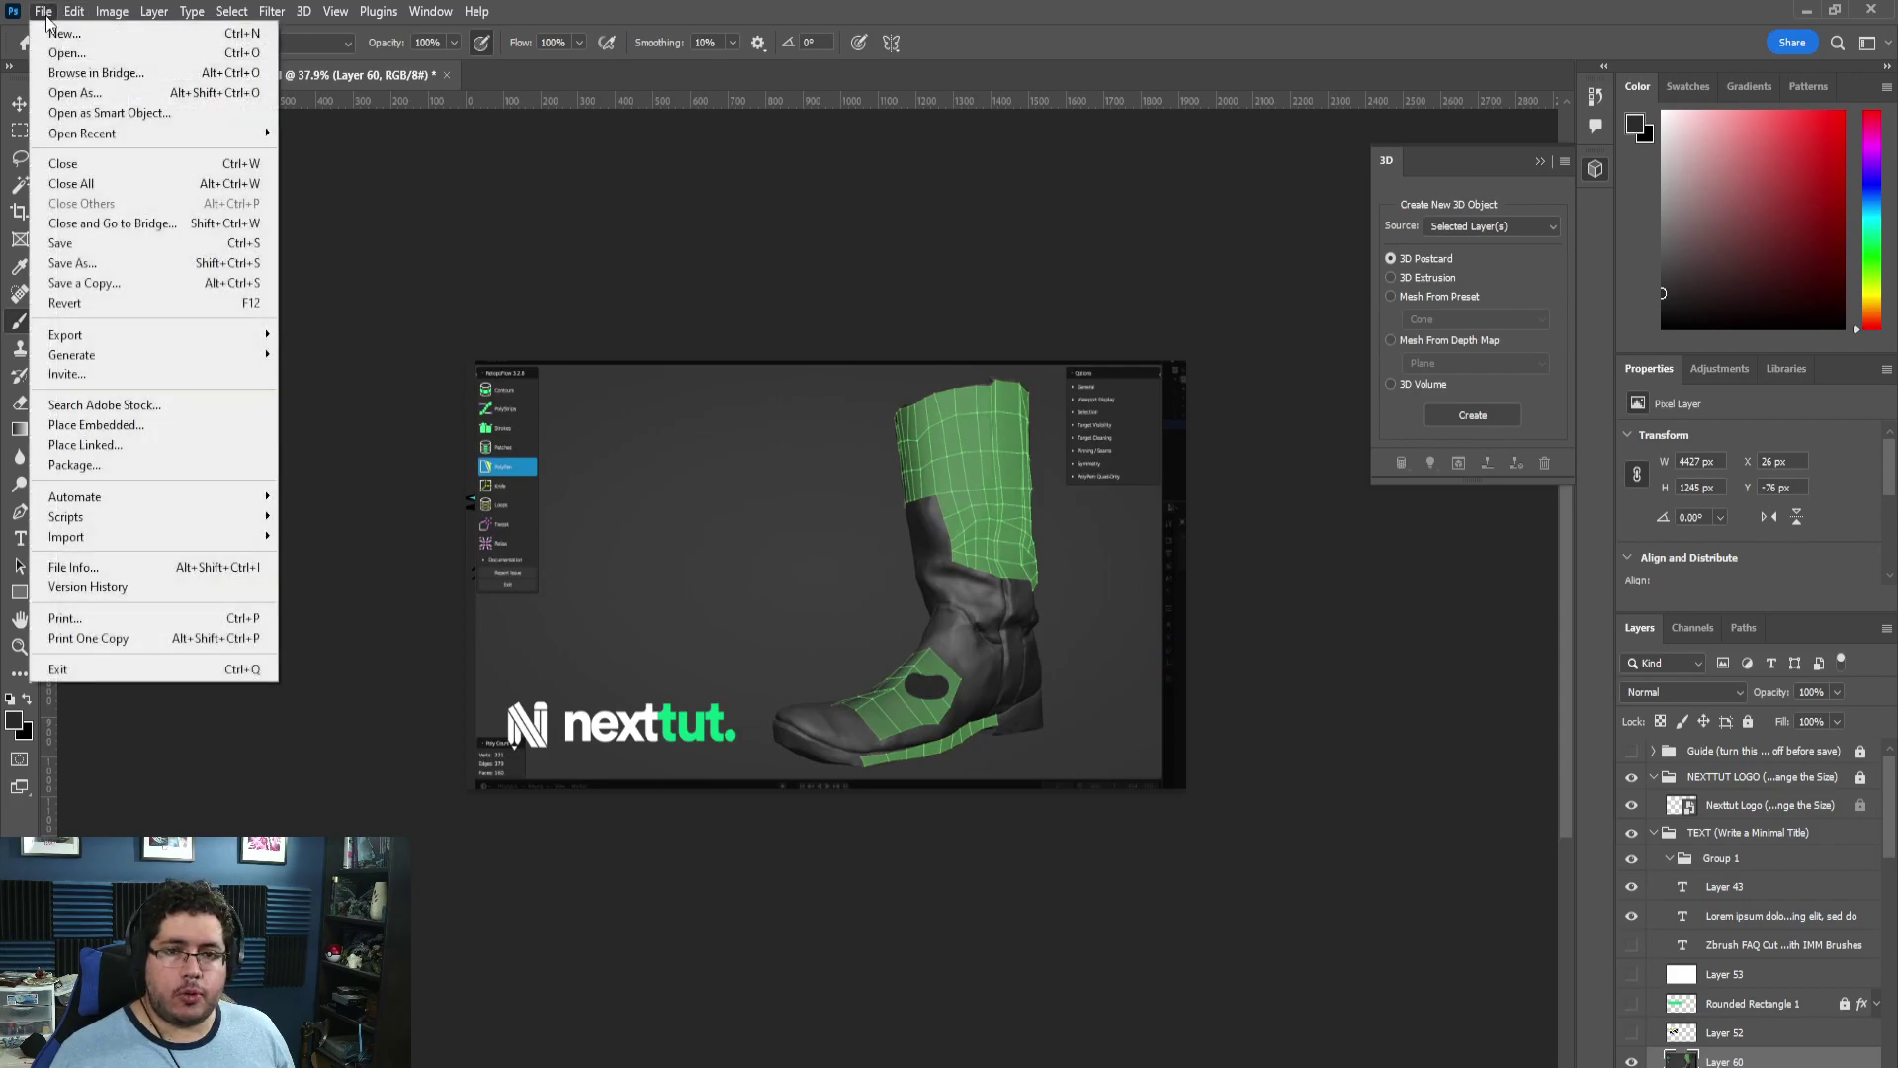
click(89, 55)
click(90, 226)
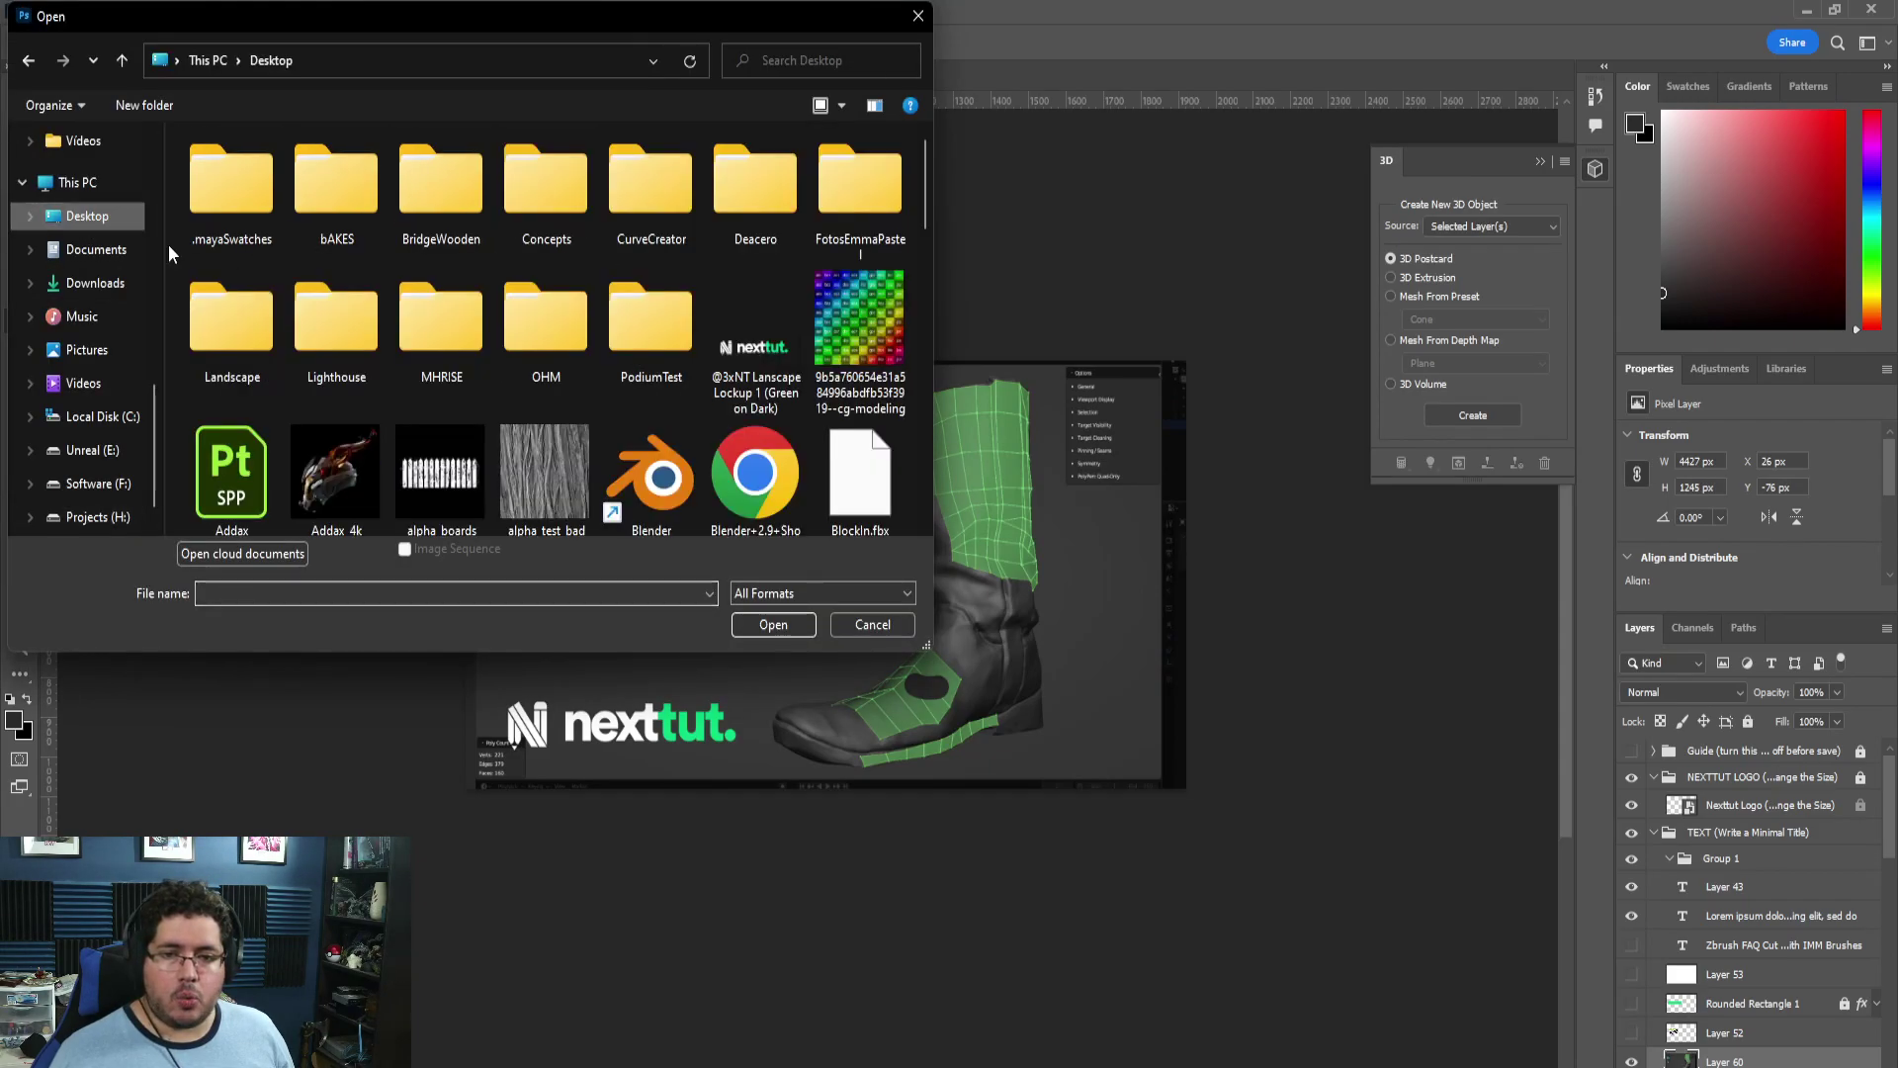
scroll(649, 326, down, 5)
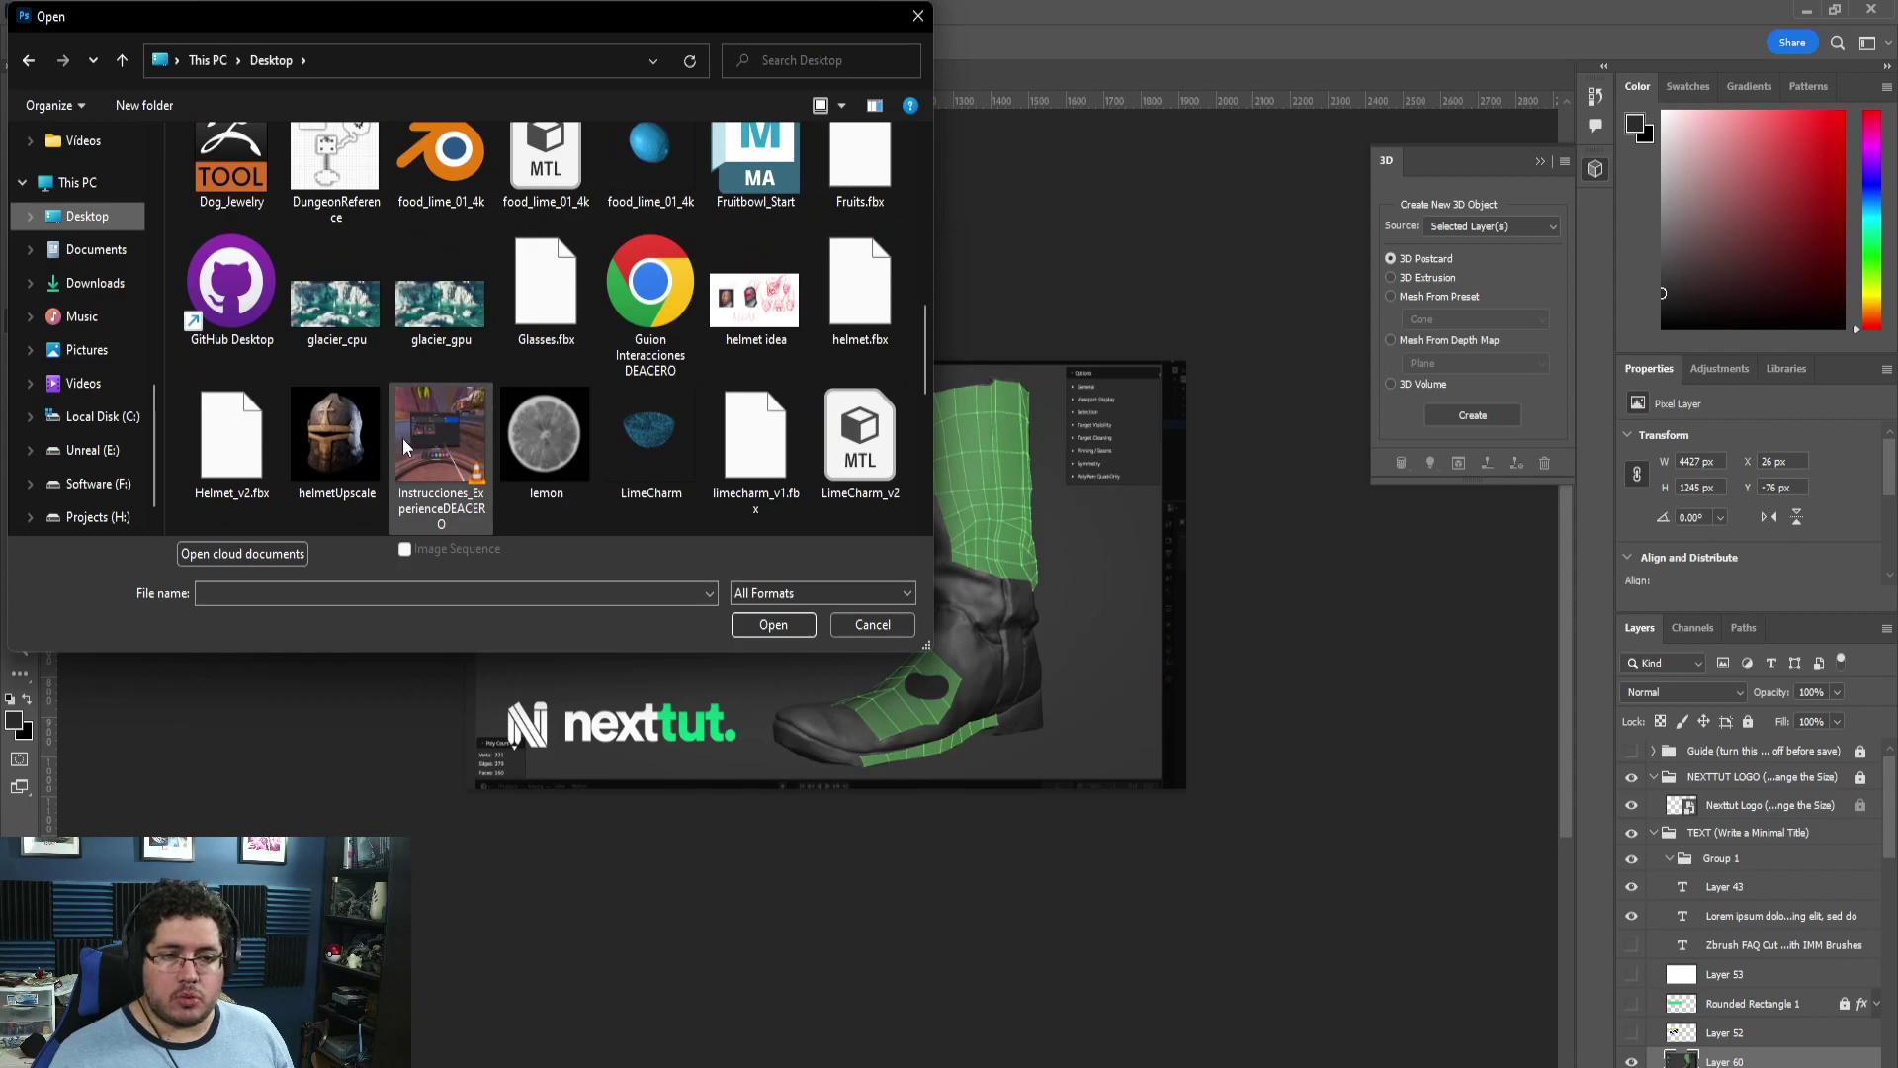
double_click(334, 444)
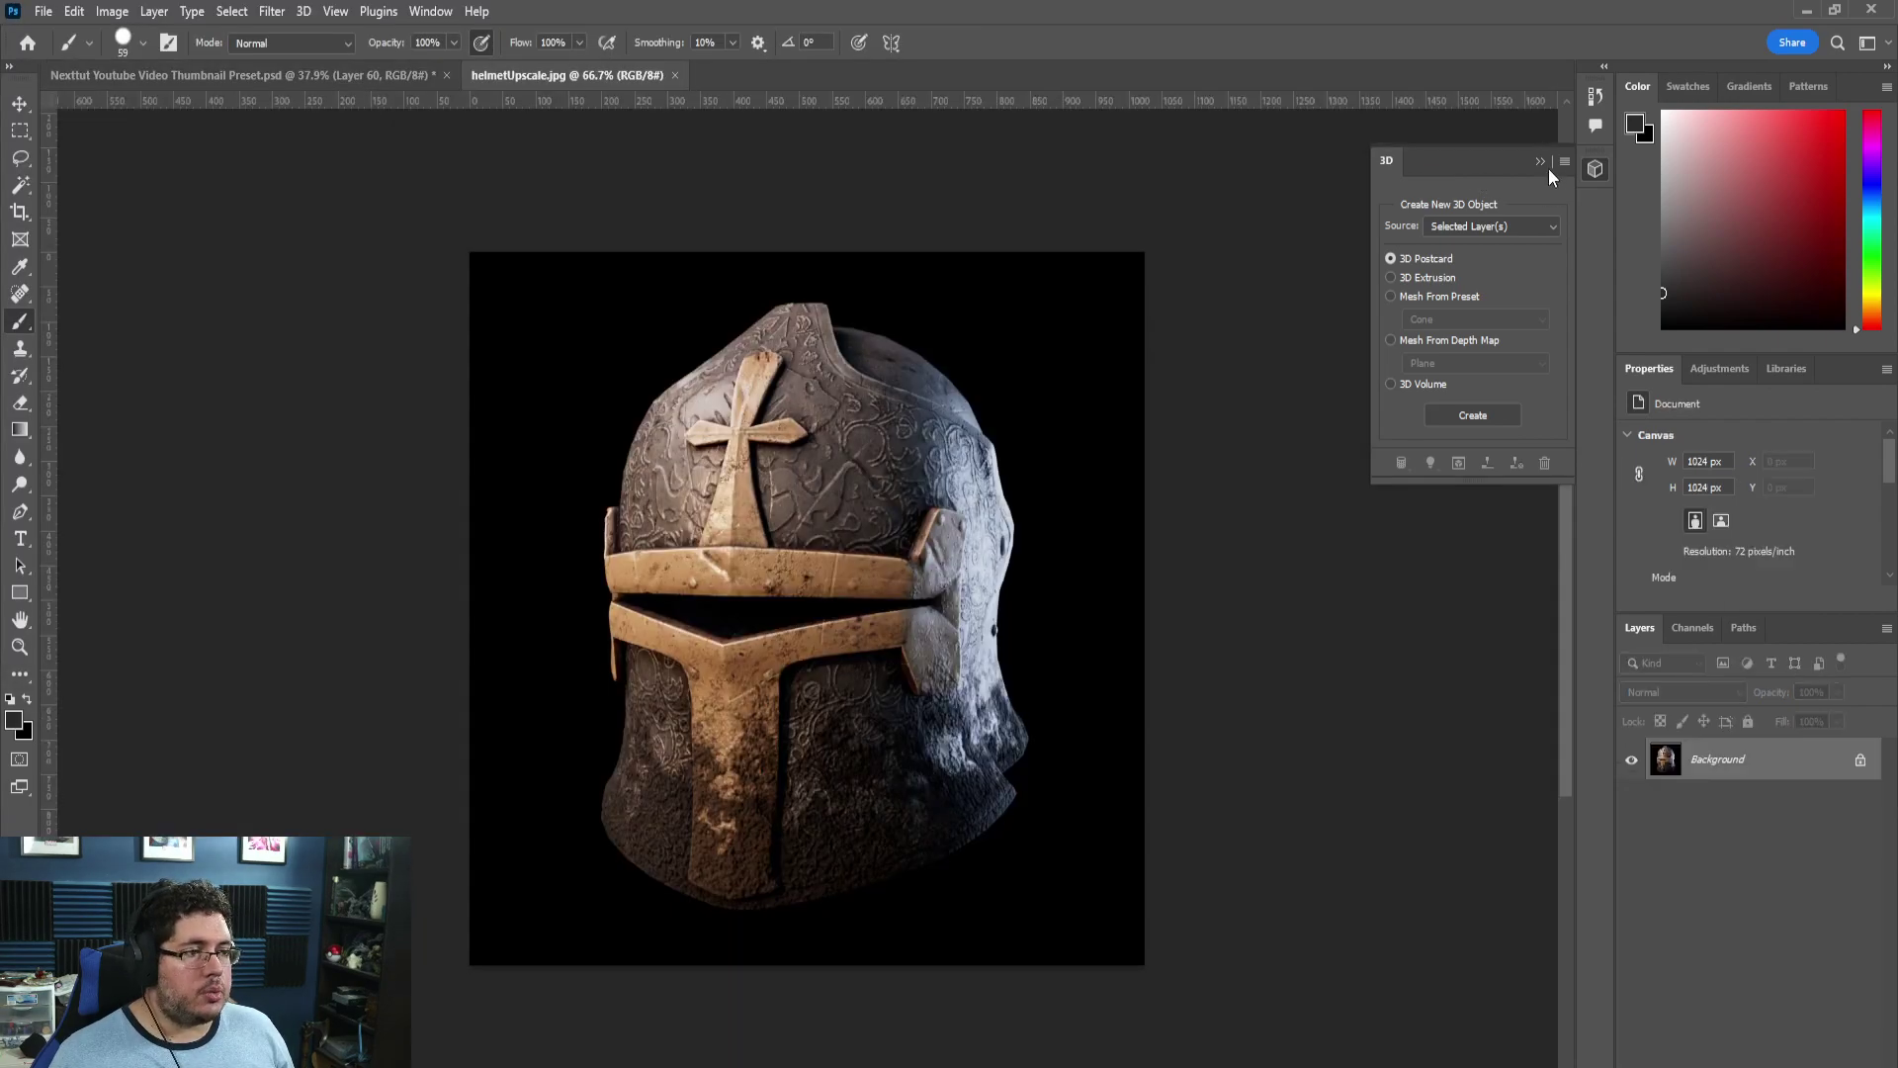
click(1540, 161)
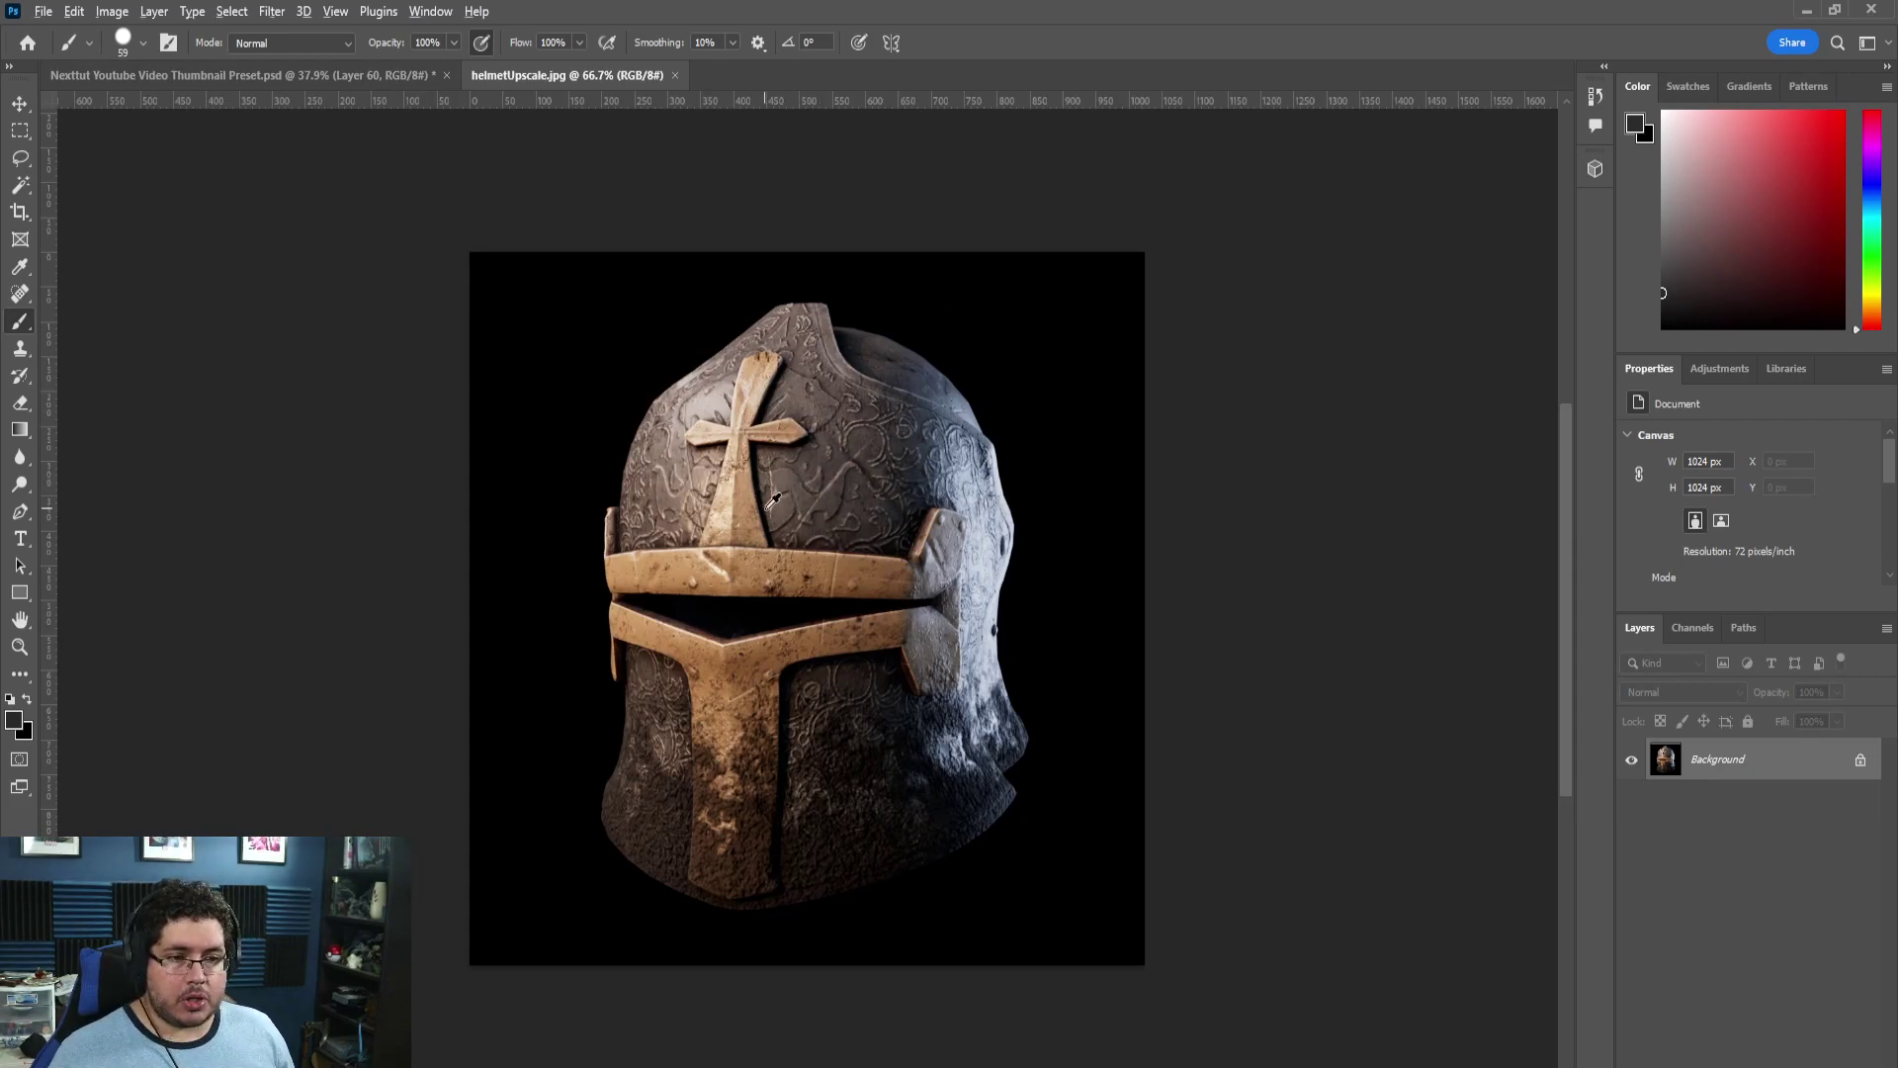
click(111, 11)
click(168, 167)
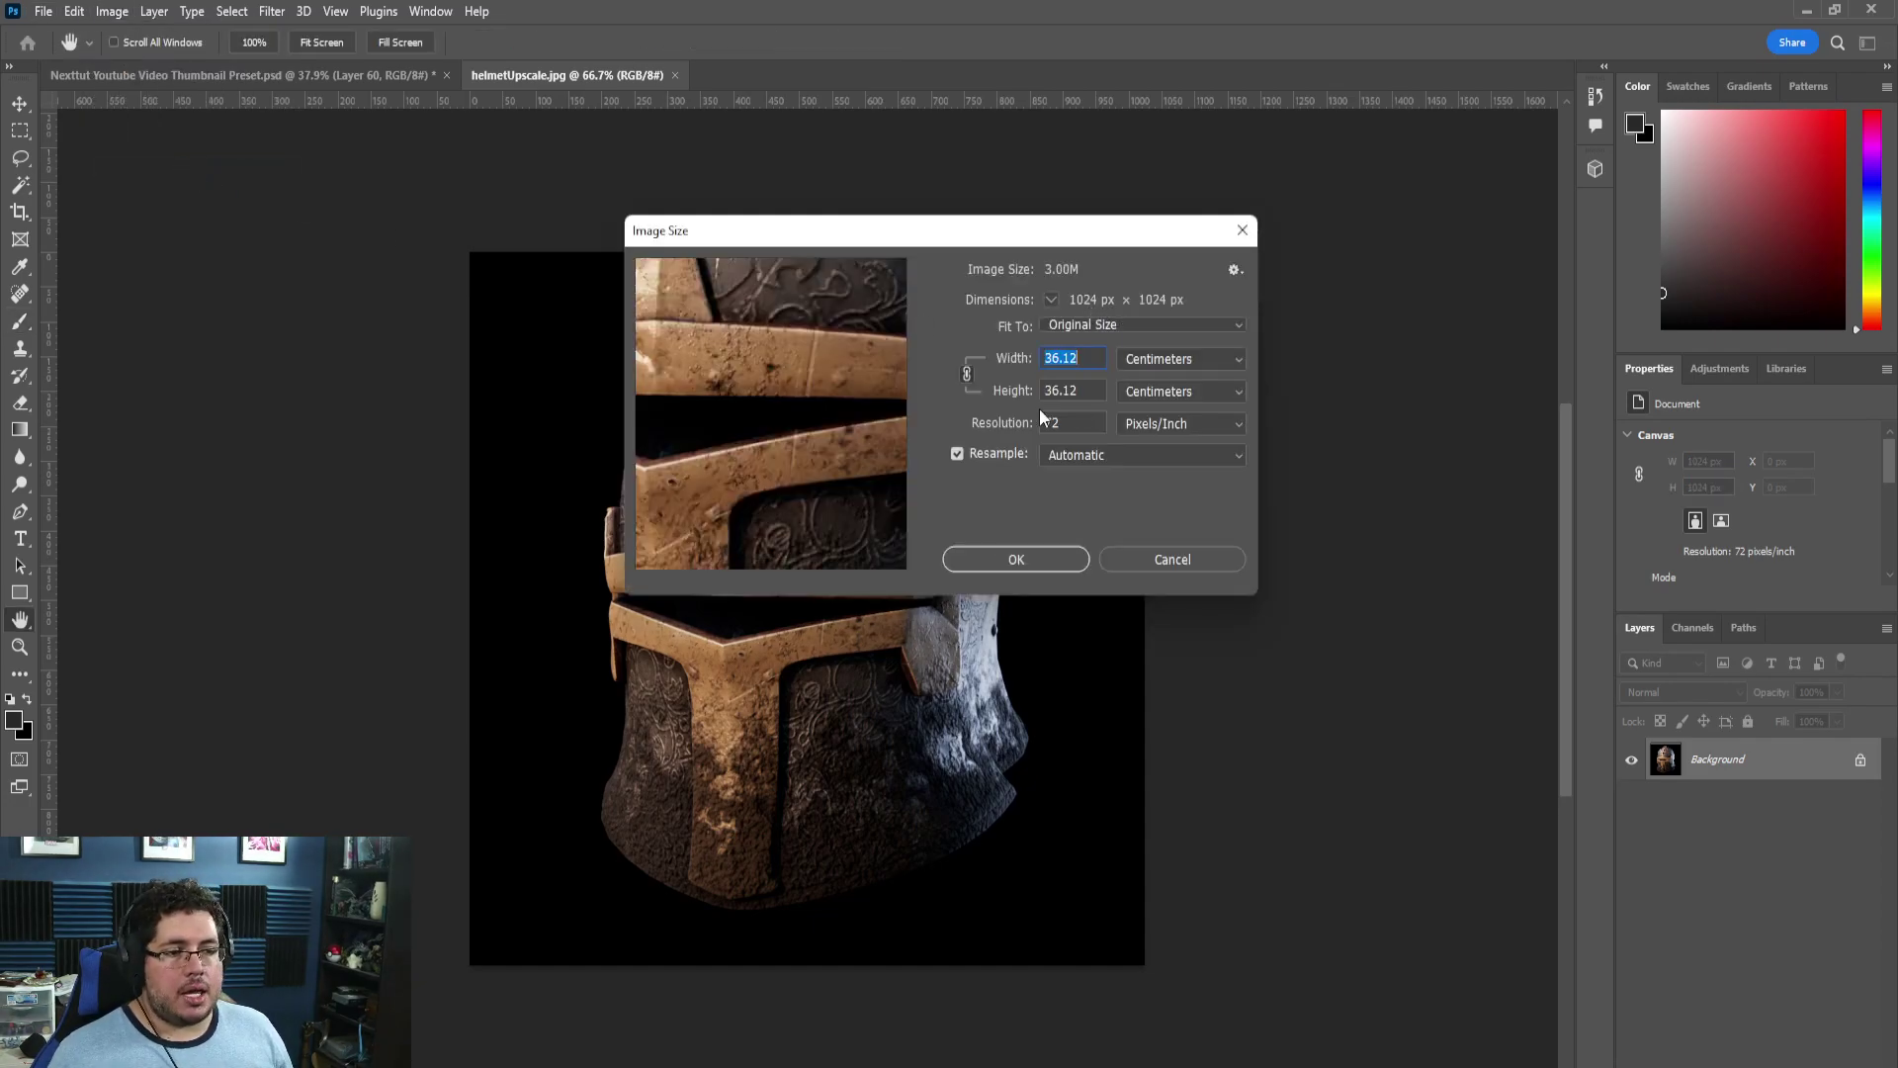
click(1242, 229)
key(b)
scroll(778, 518, up, 10)
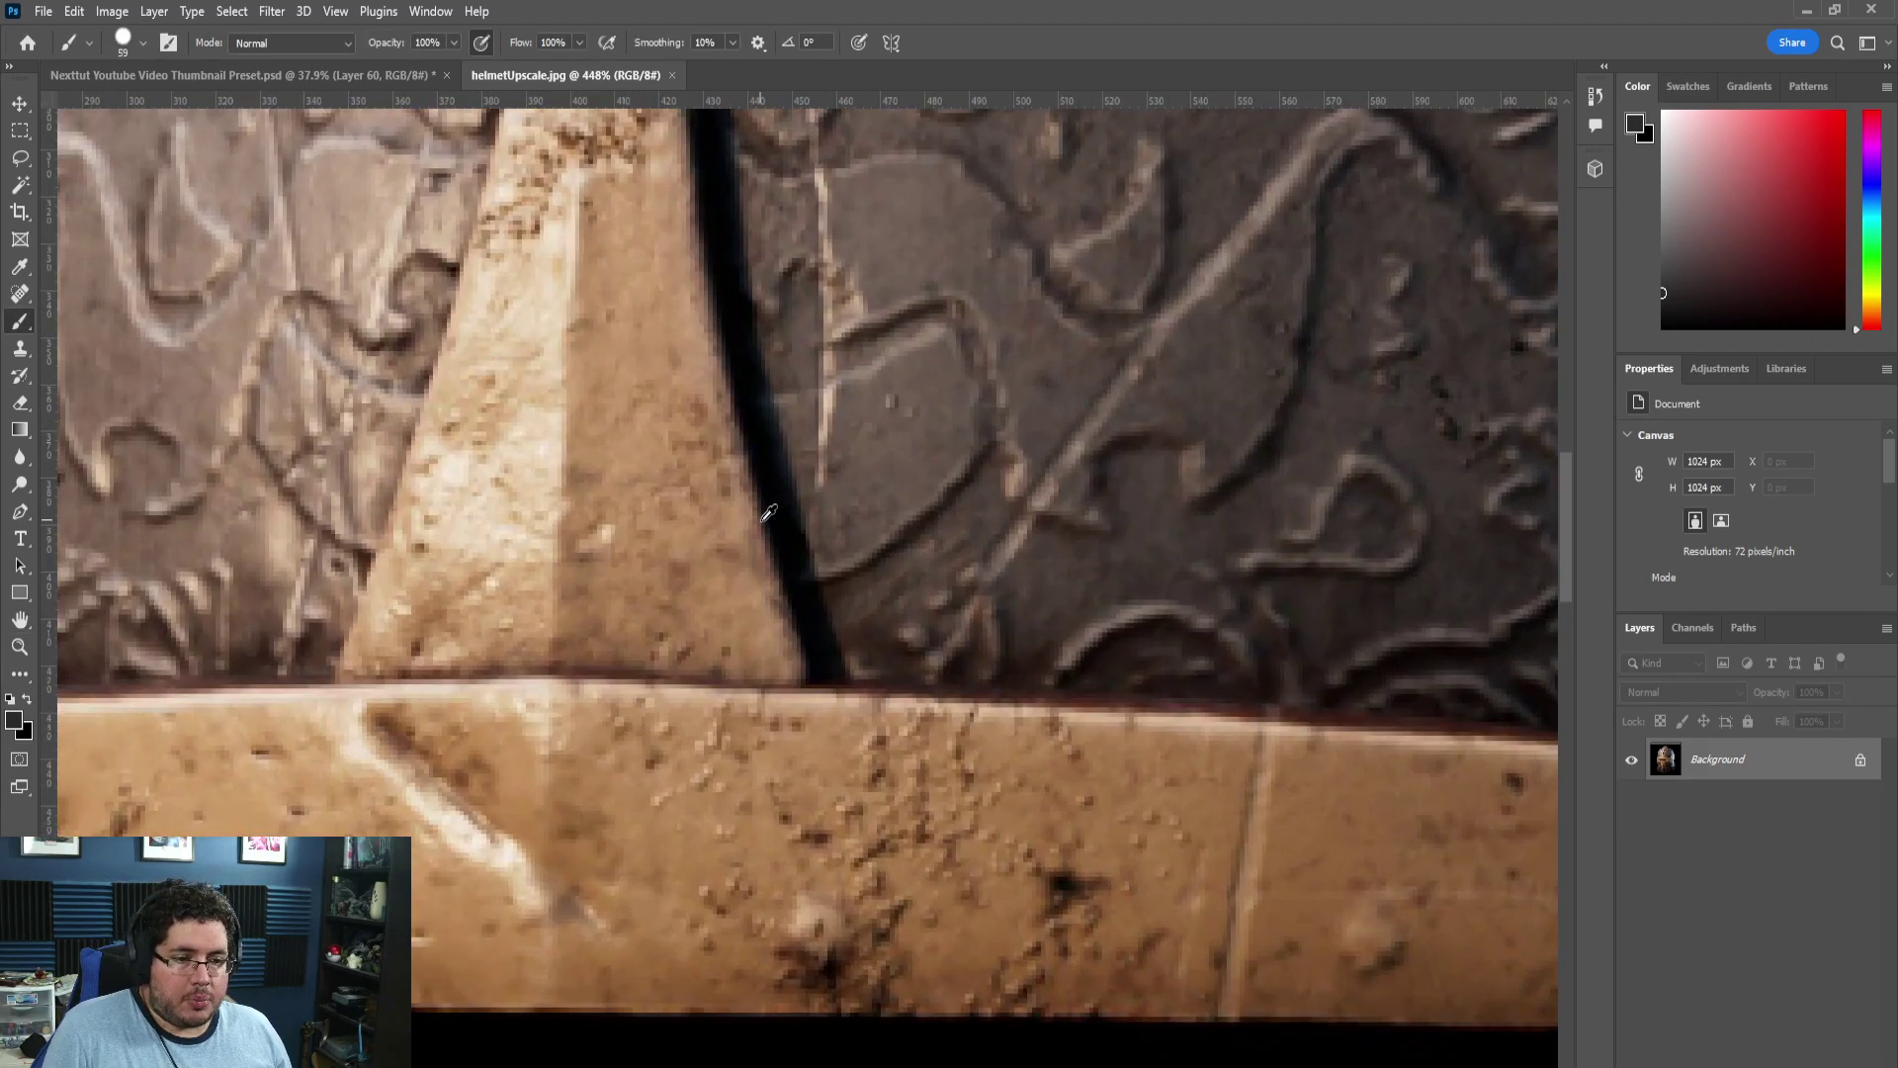
scroll(767, 502, up, 2)
scroll(767, 502, down, 2)
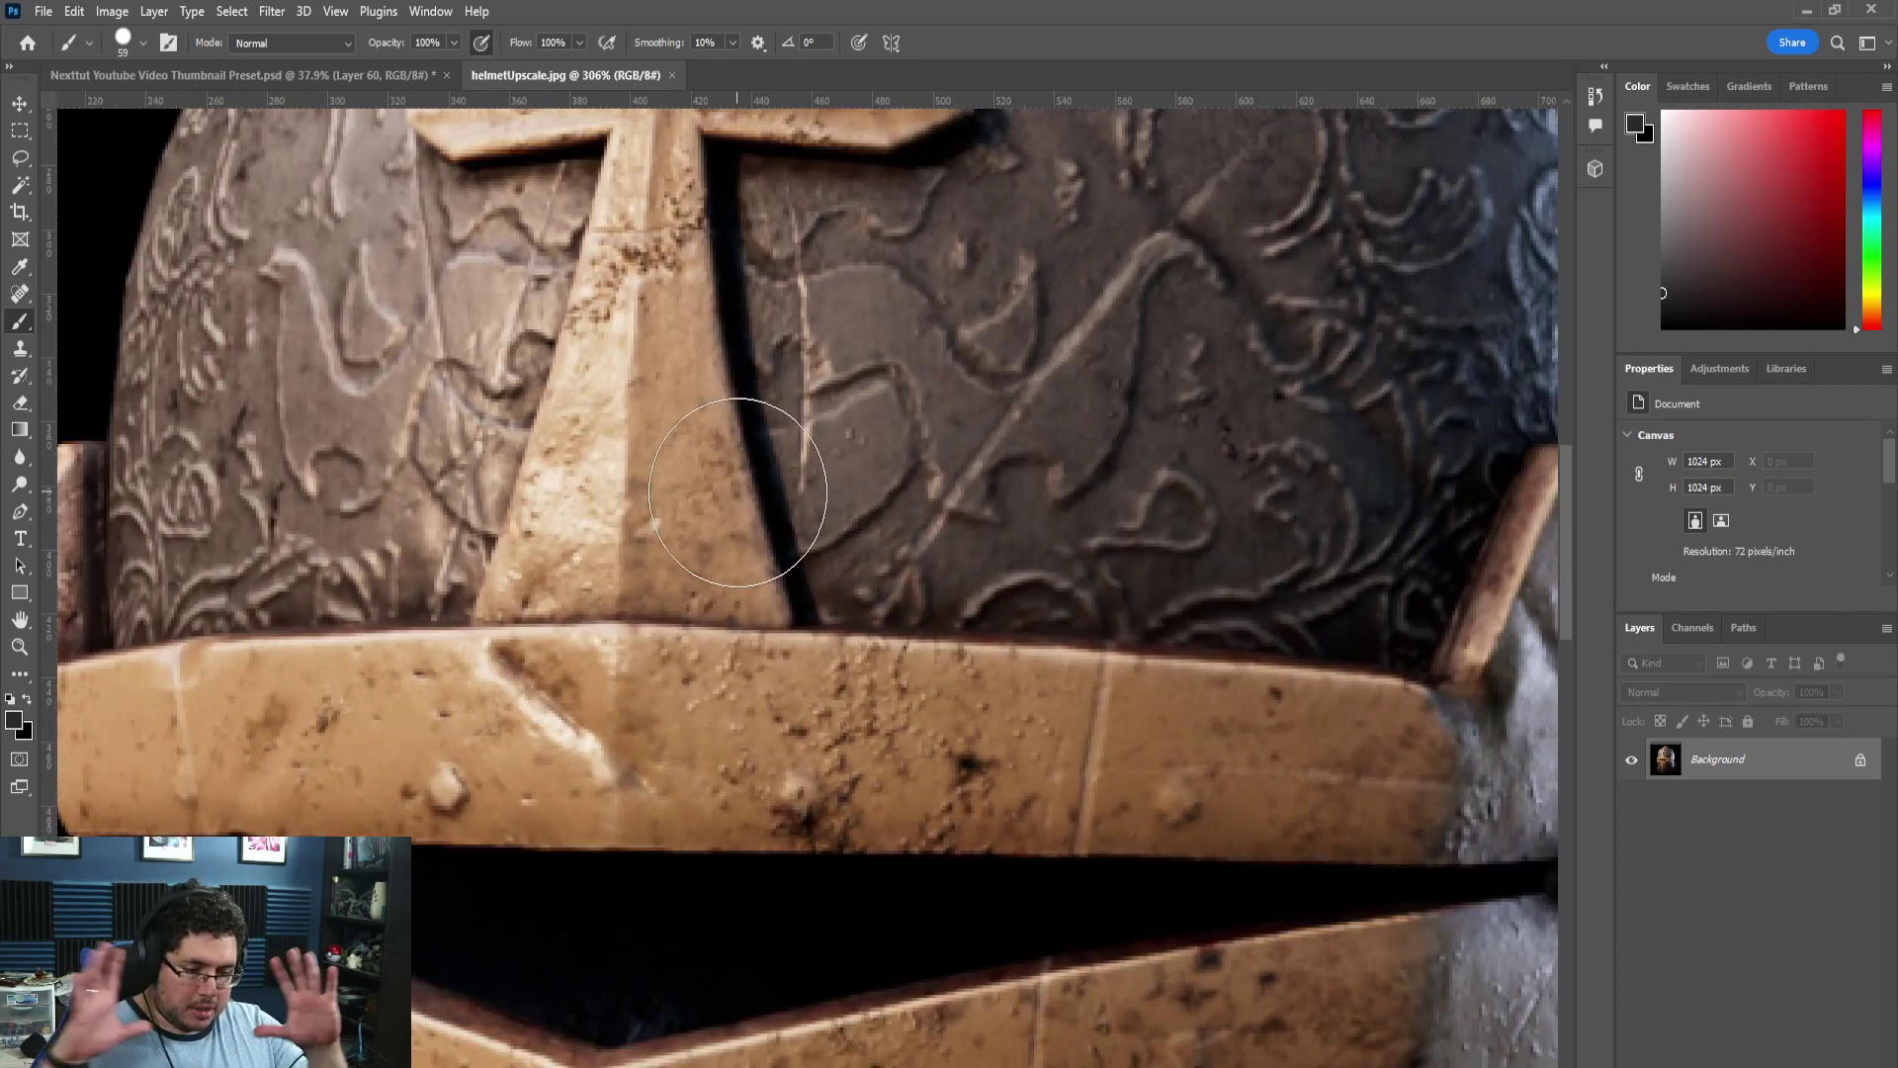
scroll(781, 487, down, 2)
scroll(652, 475, up, 4)
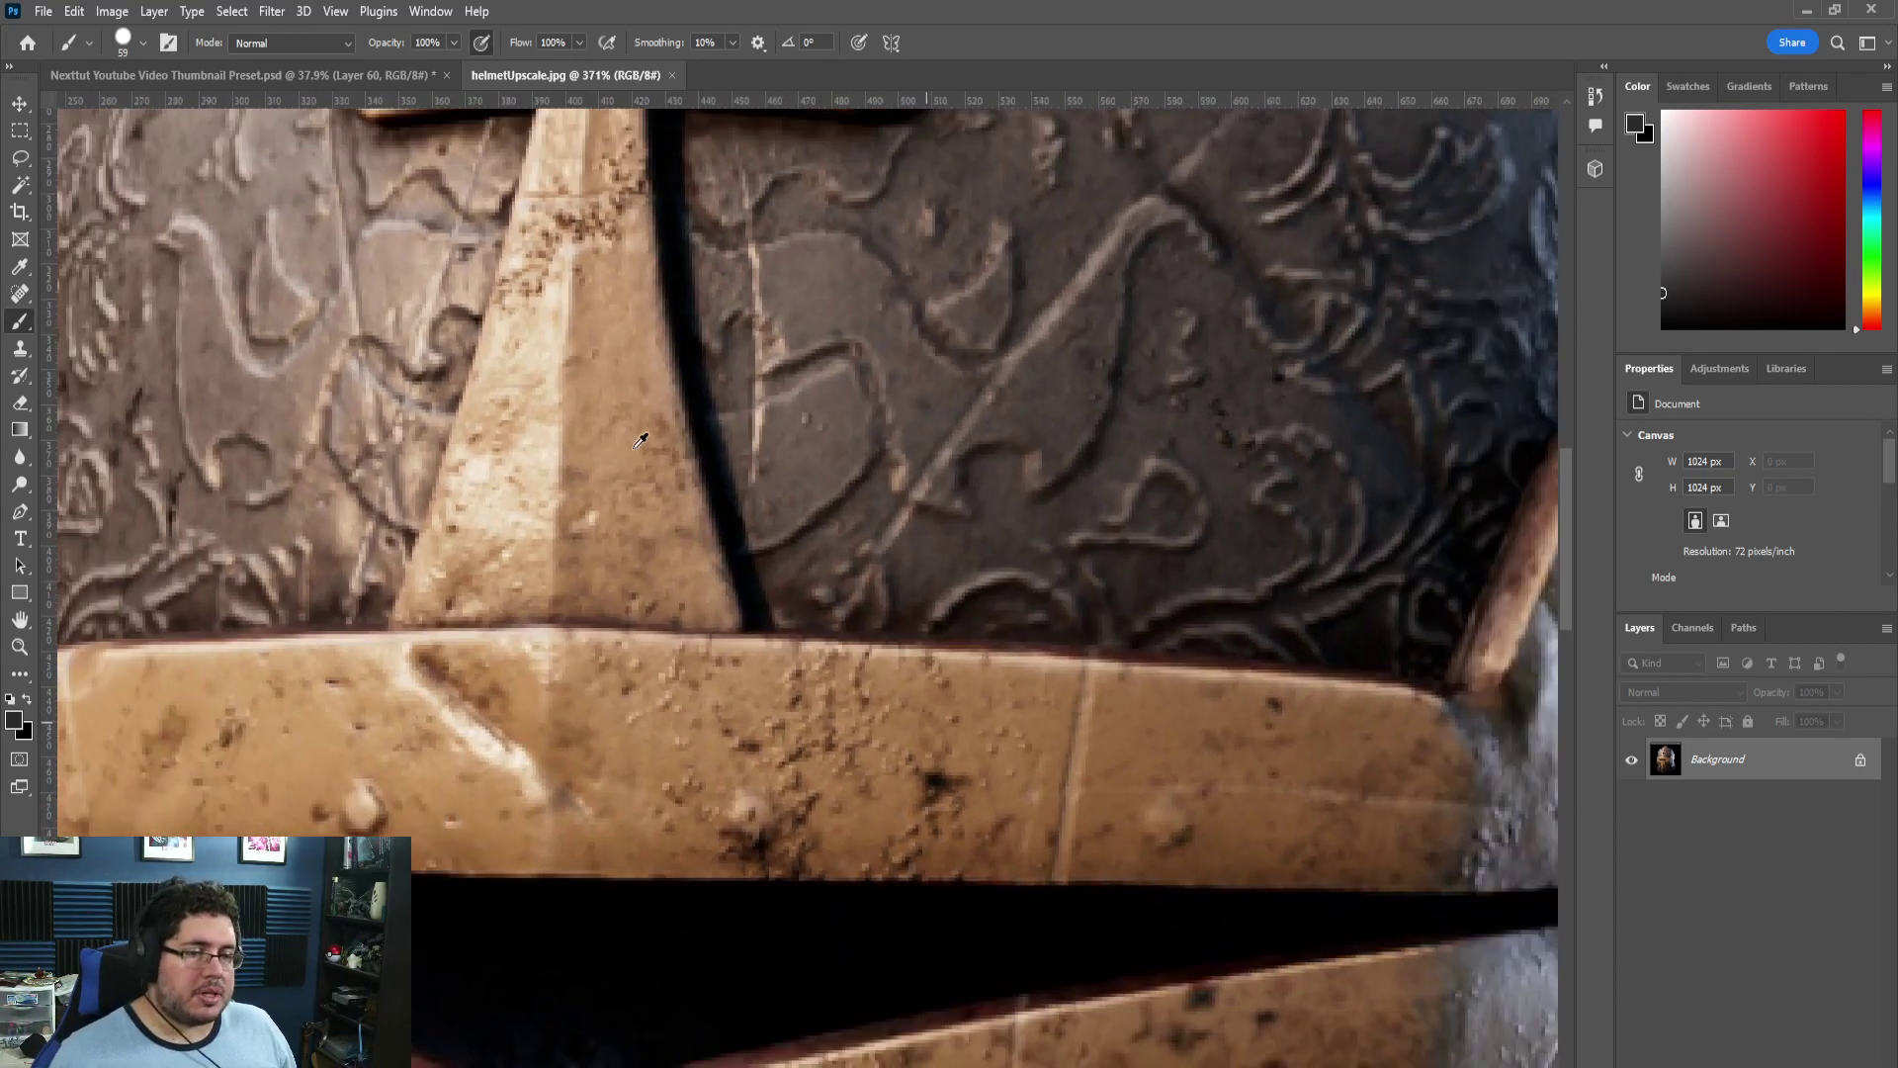
scroll(641, 439, down, 8)
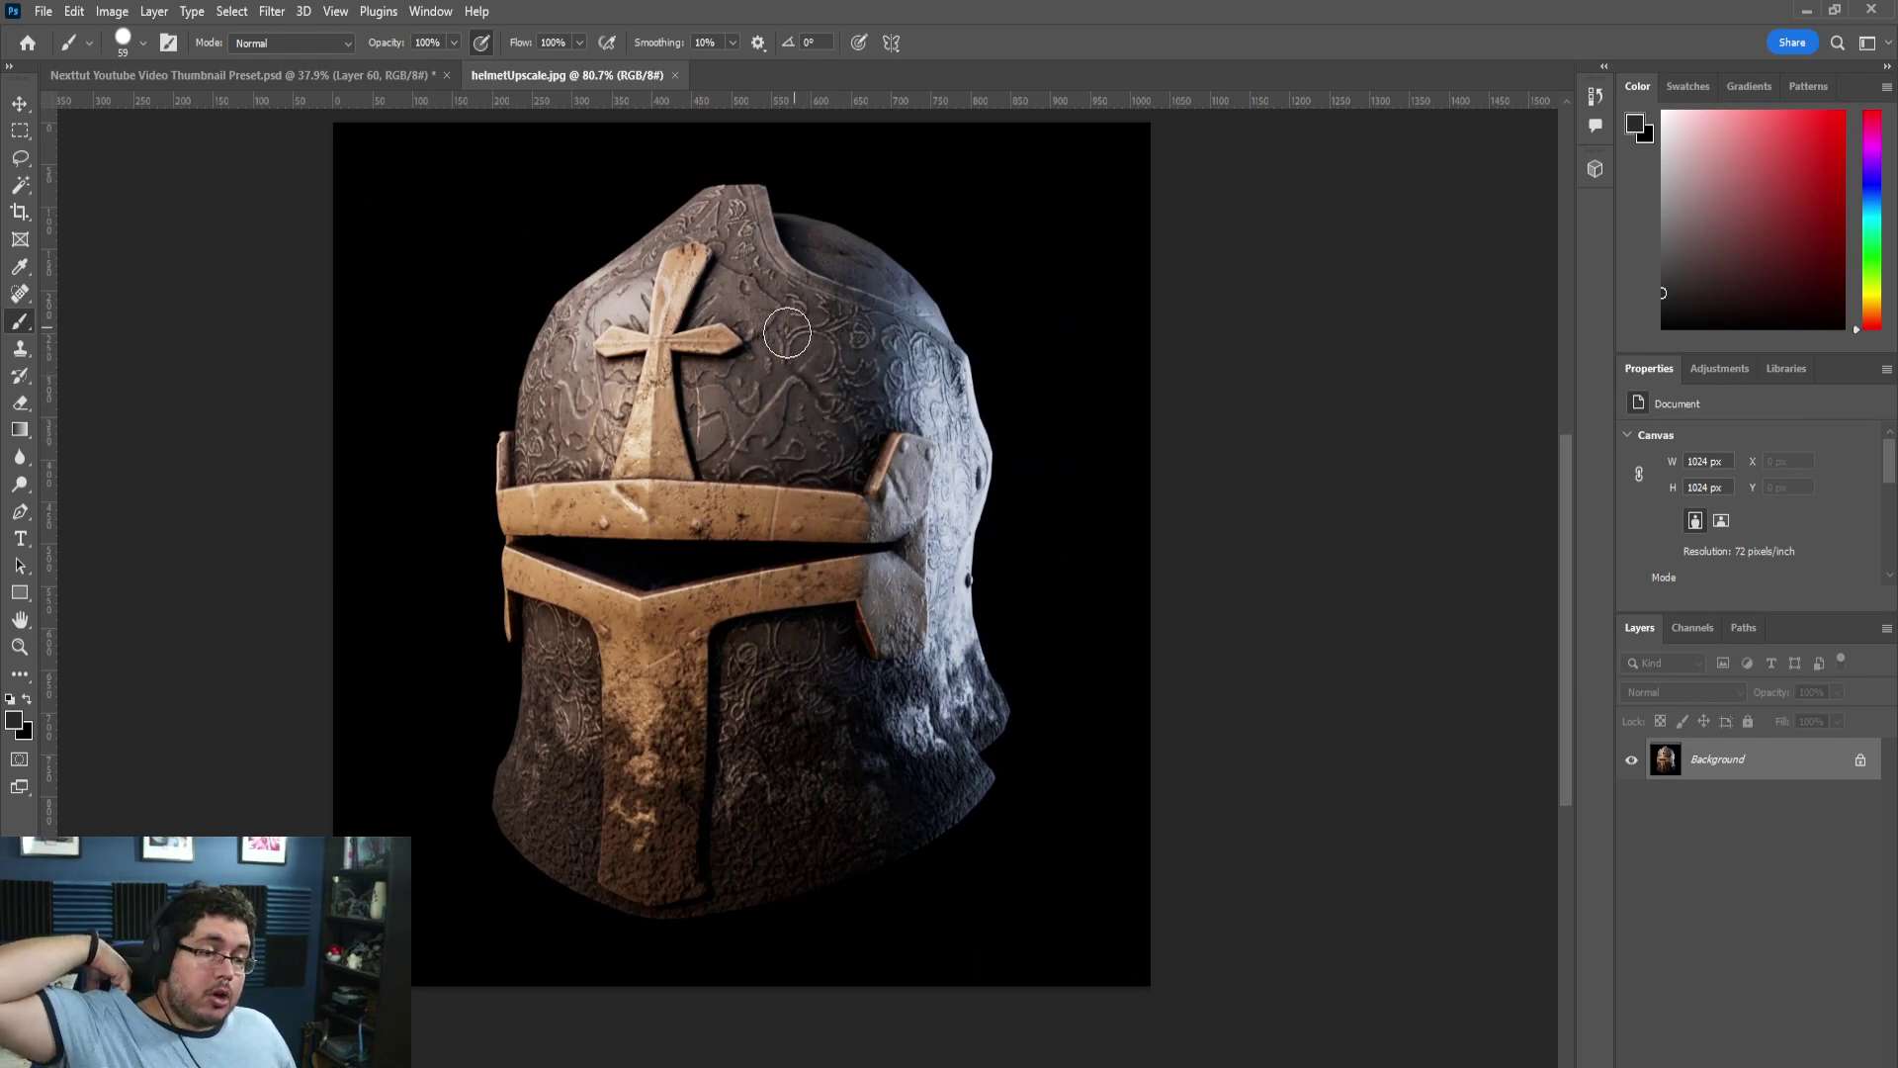
Convert the locked Background layer into Layer 0.
click(272, 10)
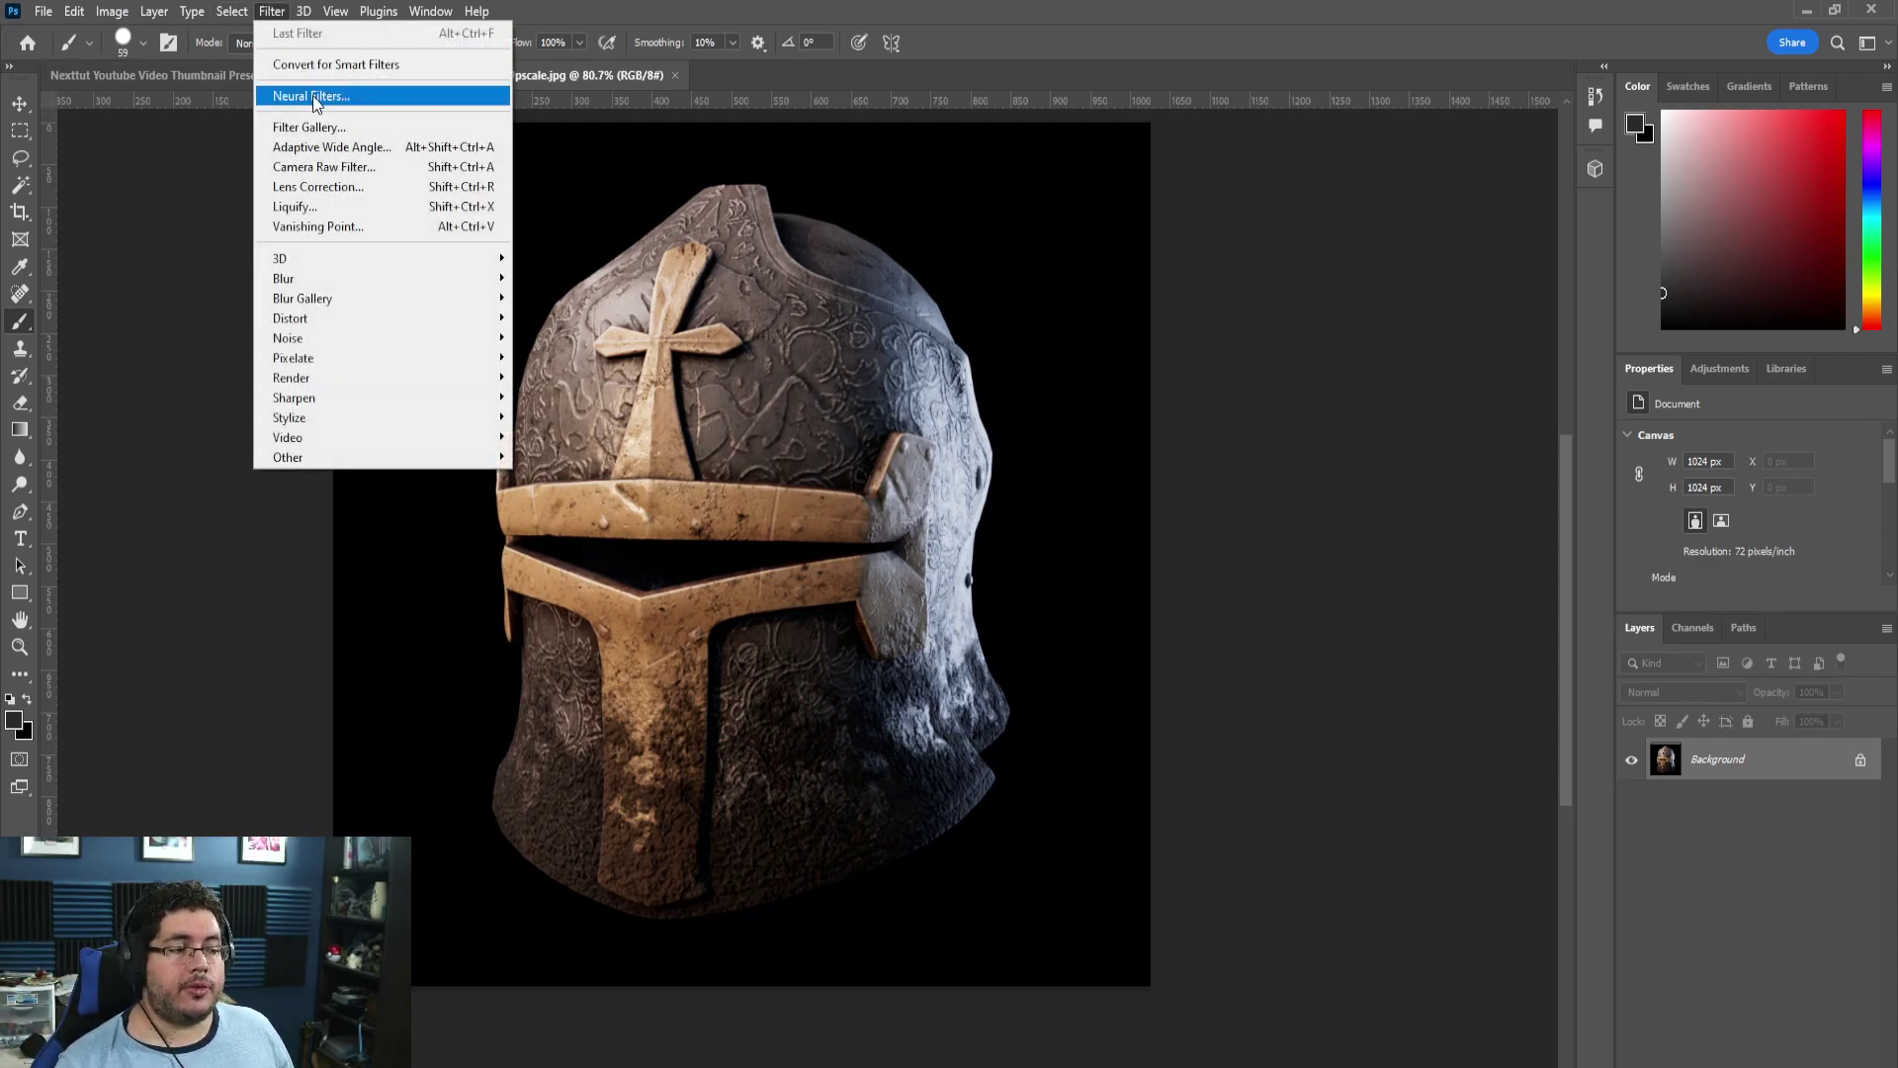
double_click(1783, 758)
click(1108, 343)
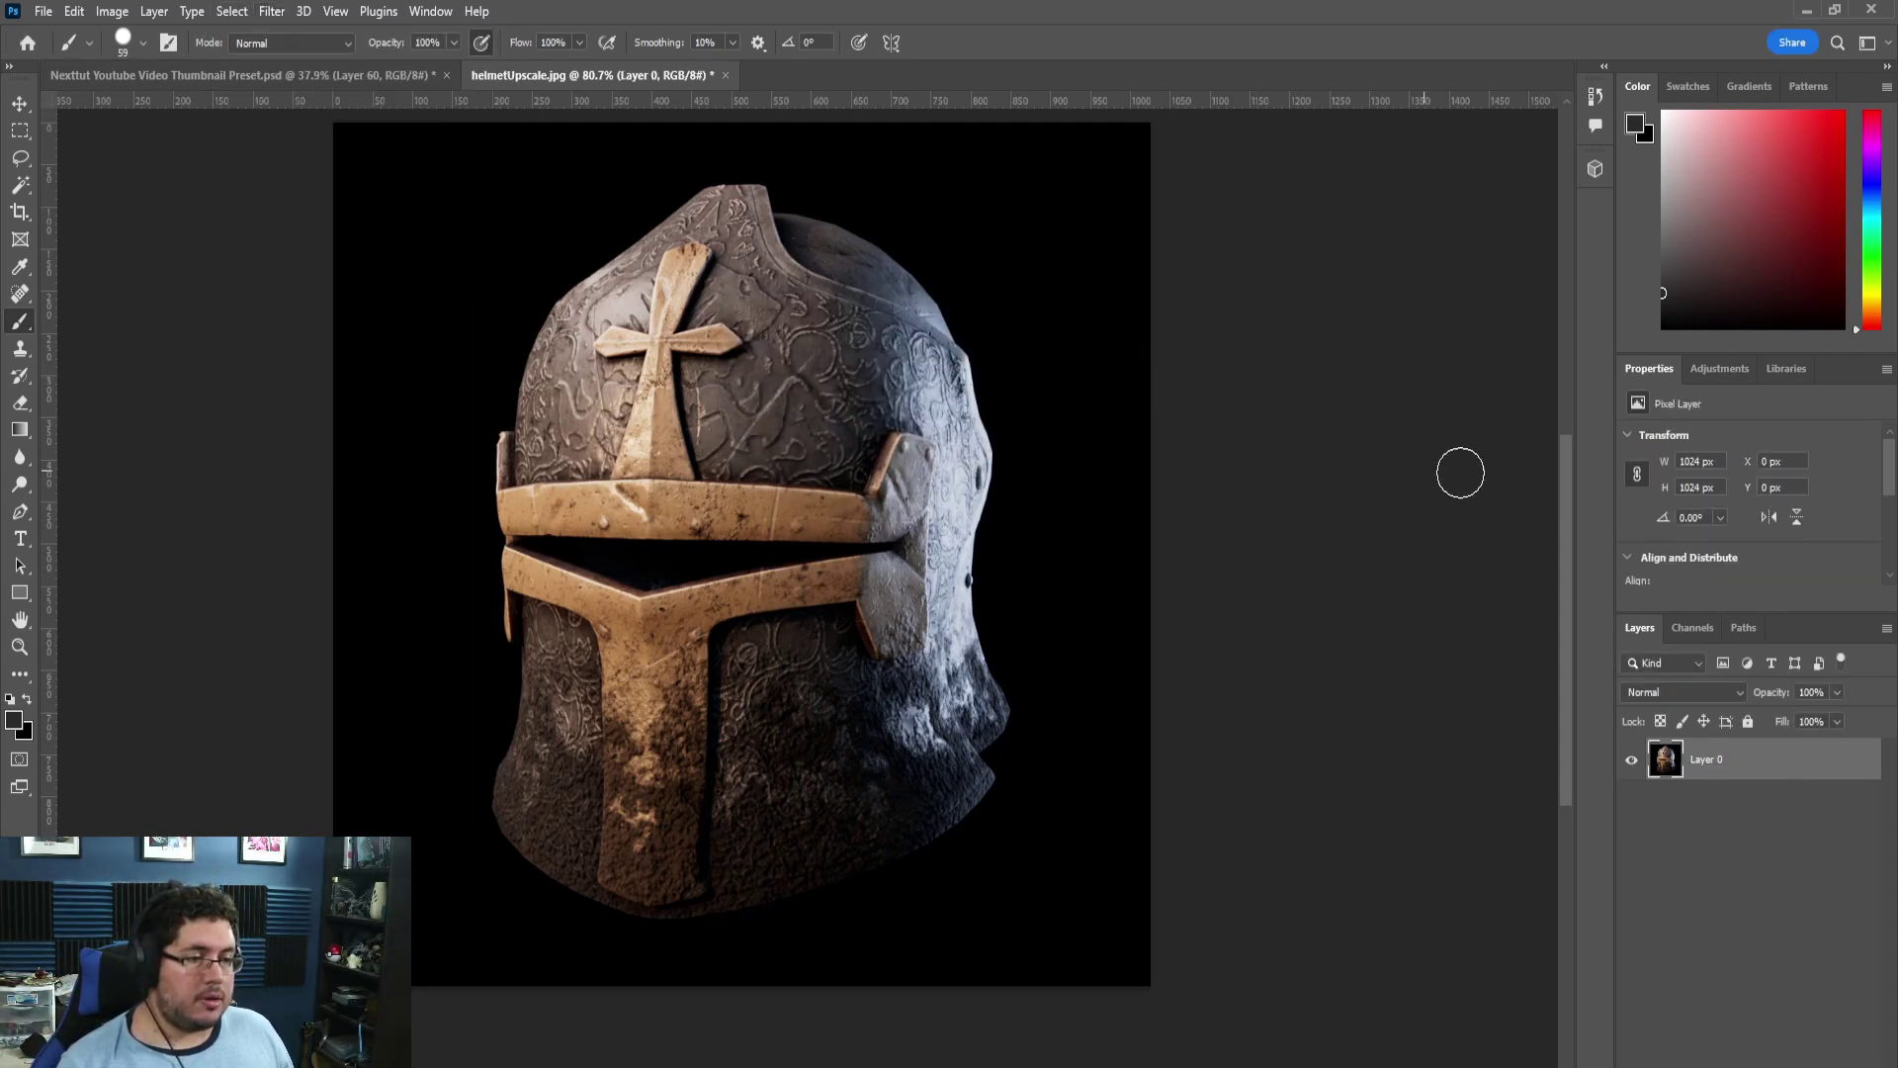
Open Neural Filters, skip the intro tour, and choose Super Zoom.
click(271, 11)
click(310, 96)
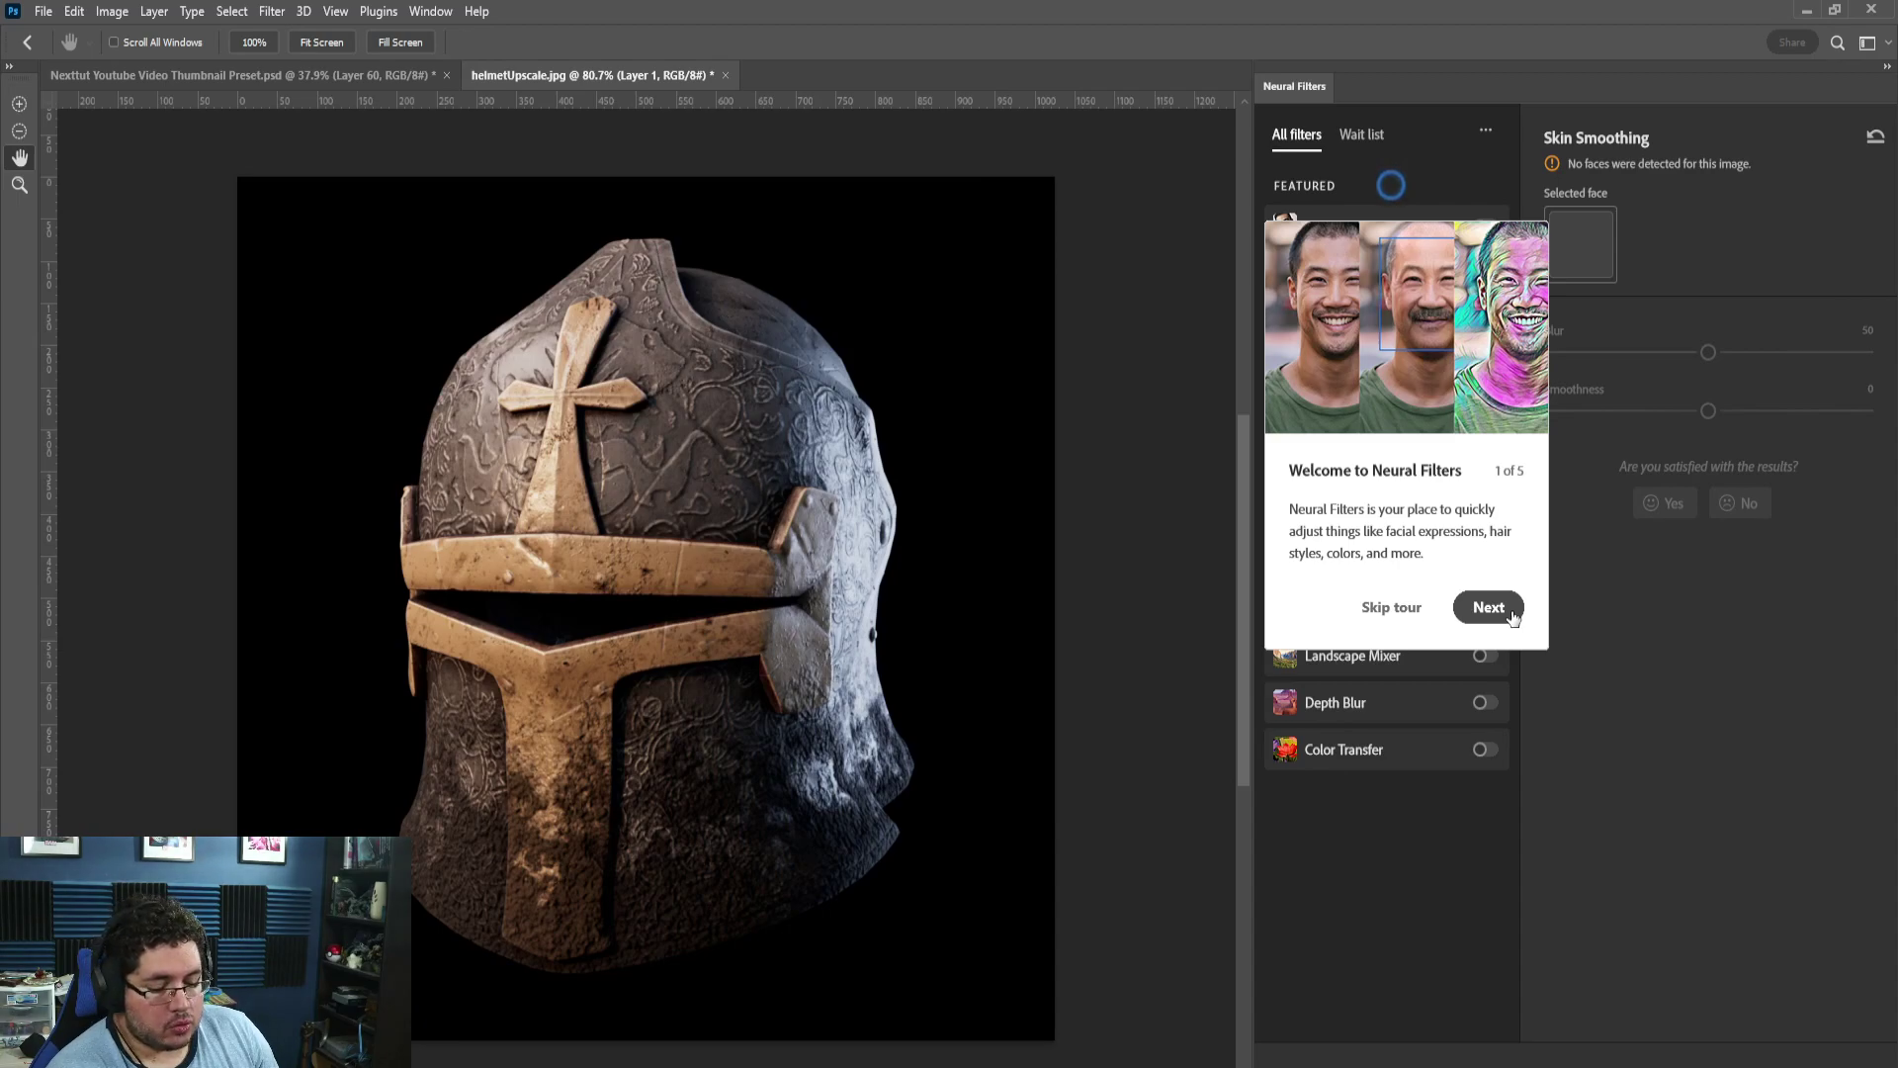
click(1512, 617)
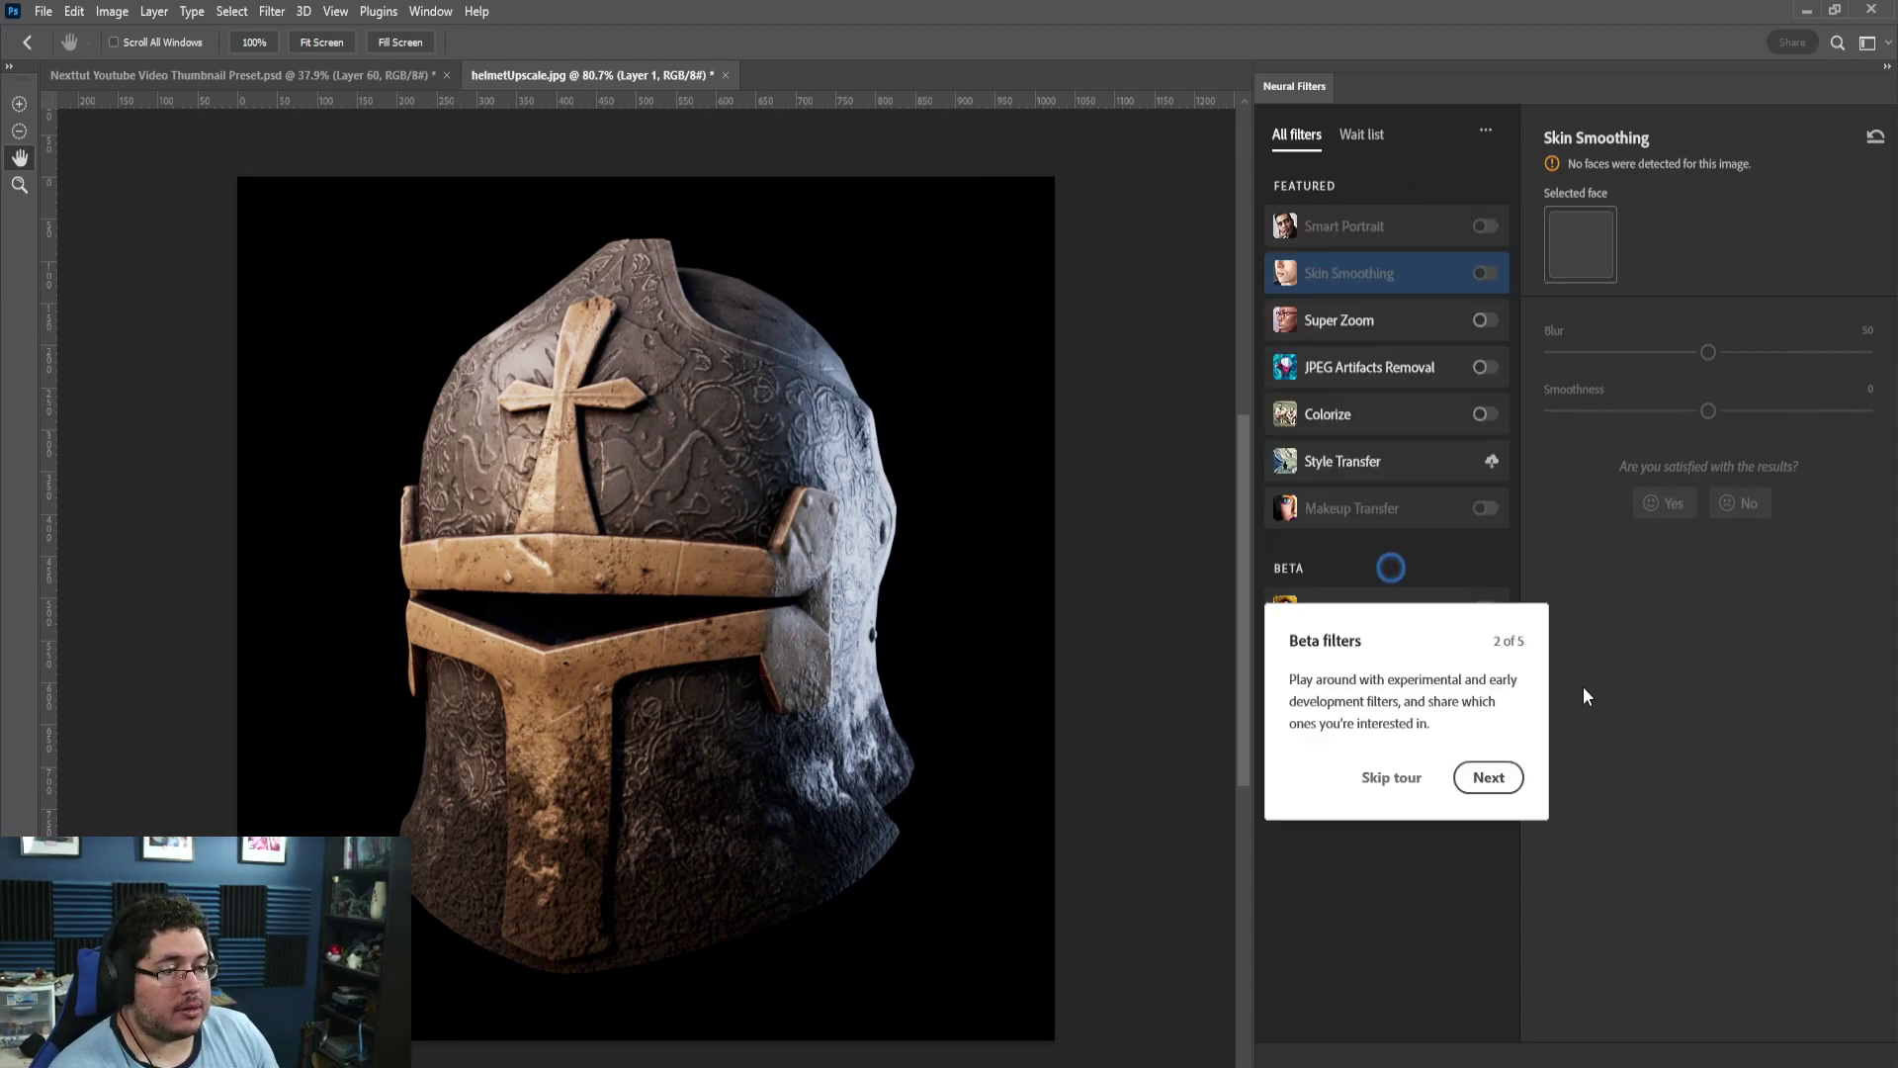
click(1489, 777)
click(1528, 1000)
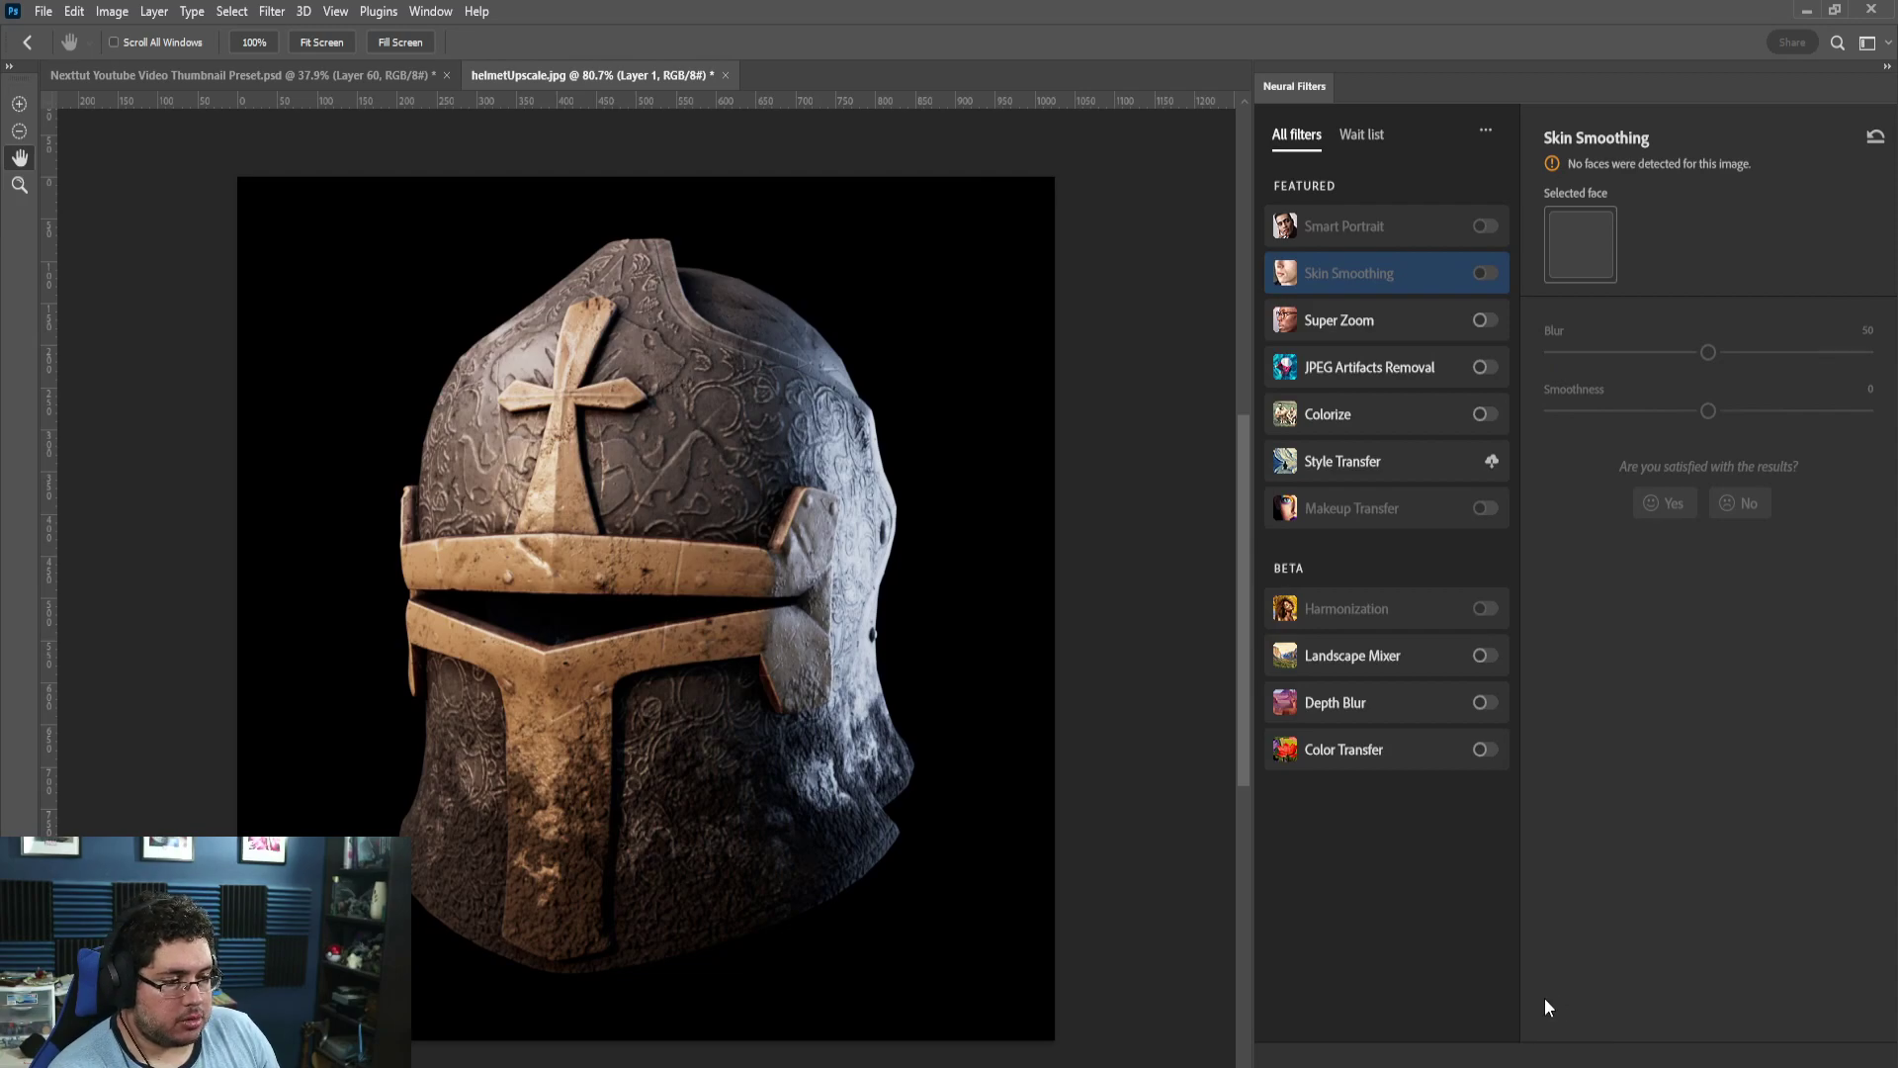
click(1563, 756)
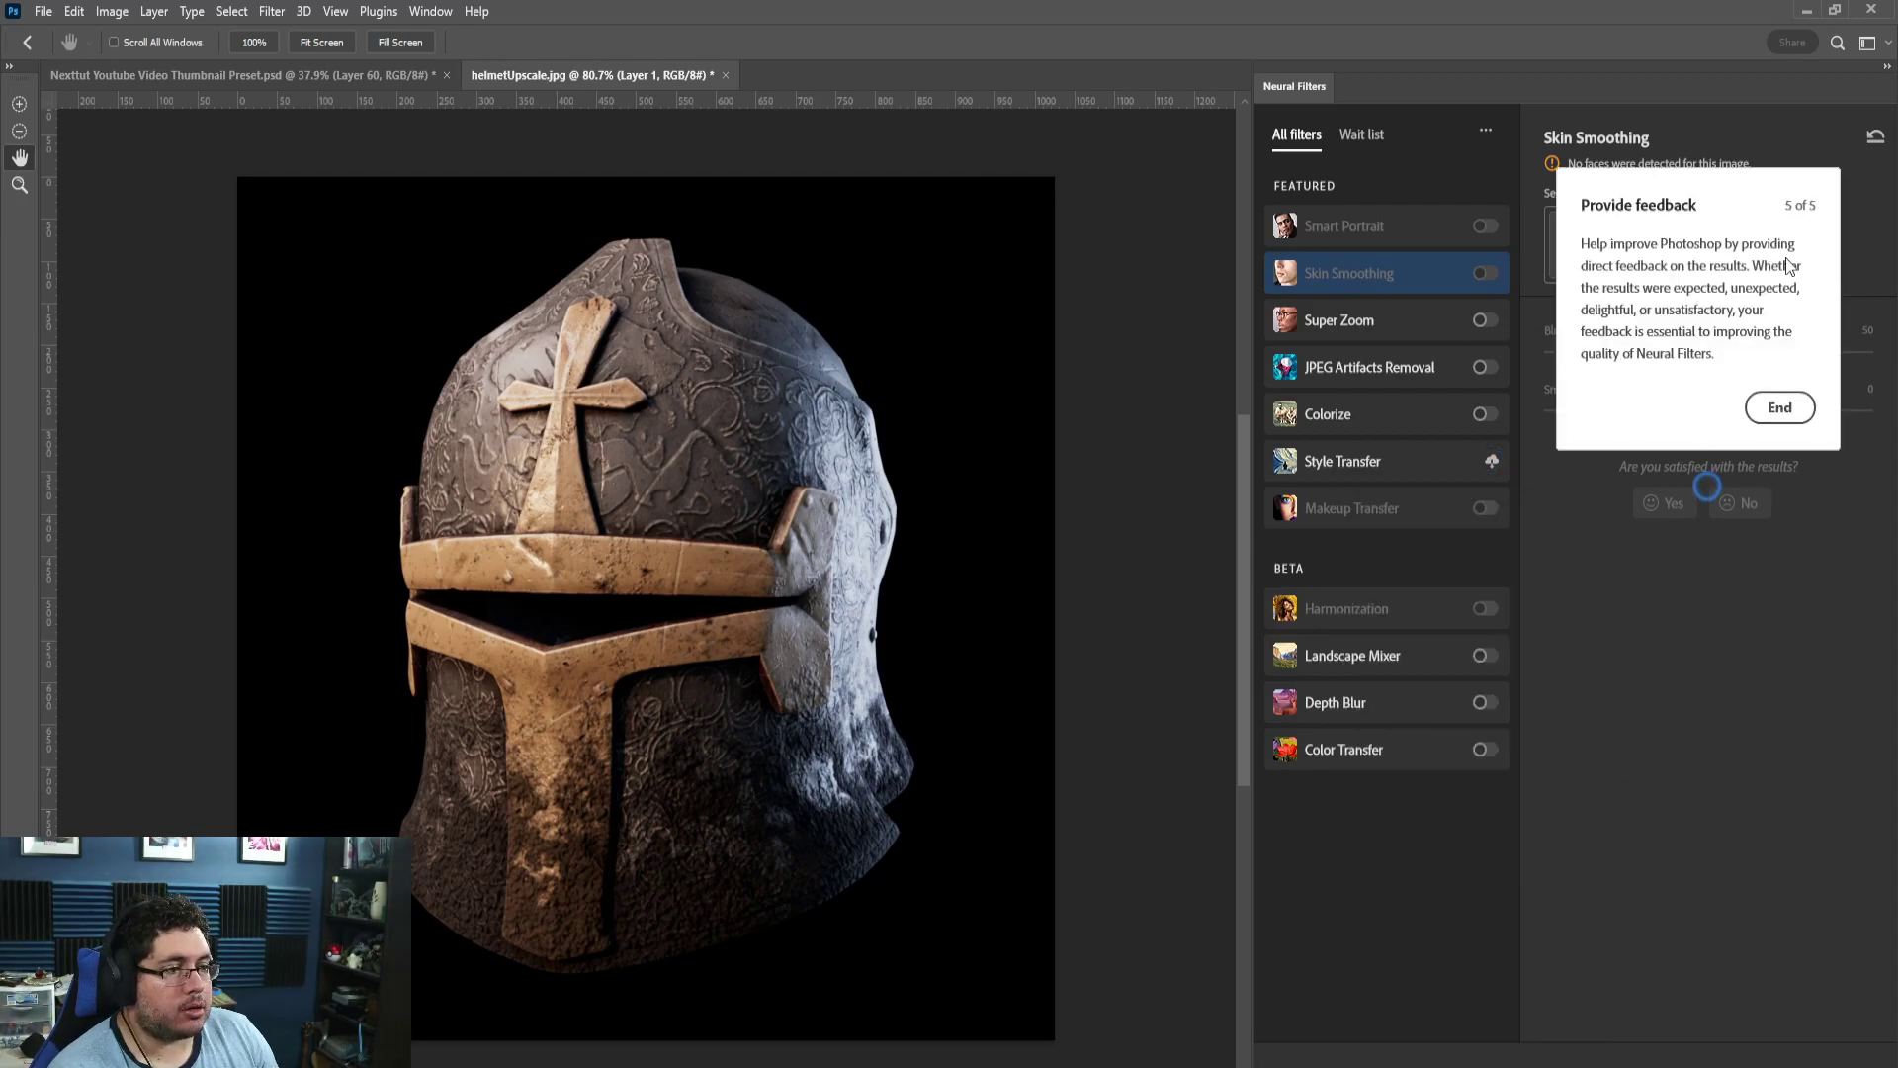
click(1779, 407)
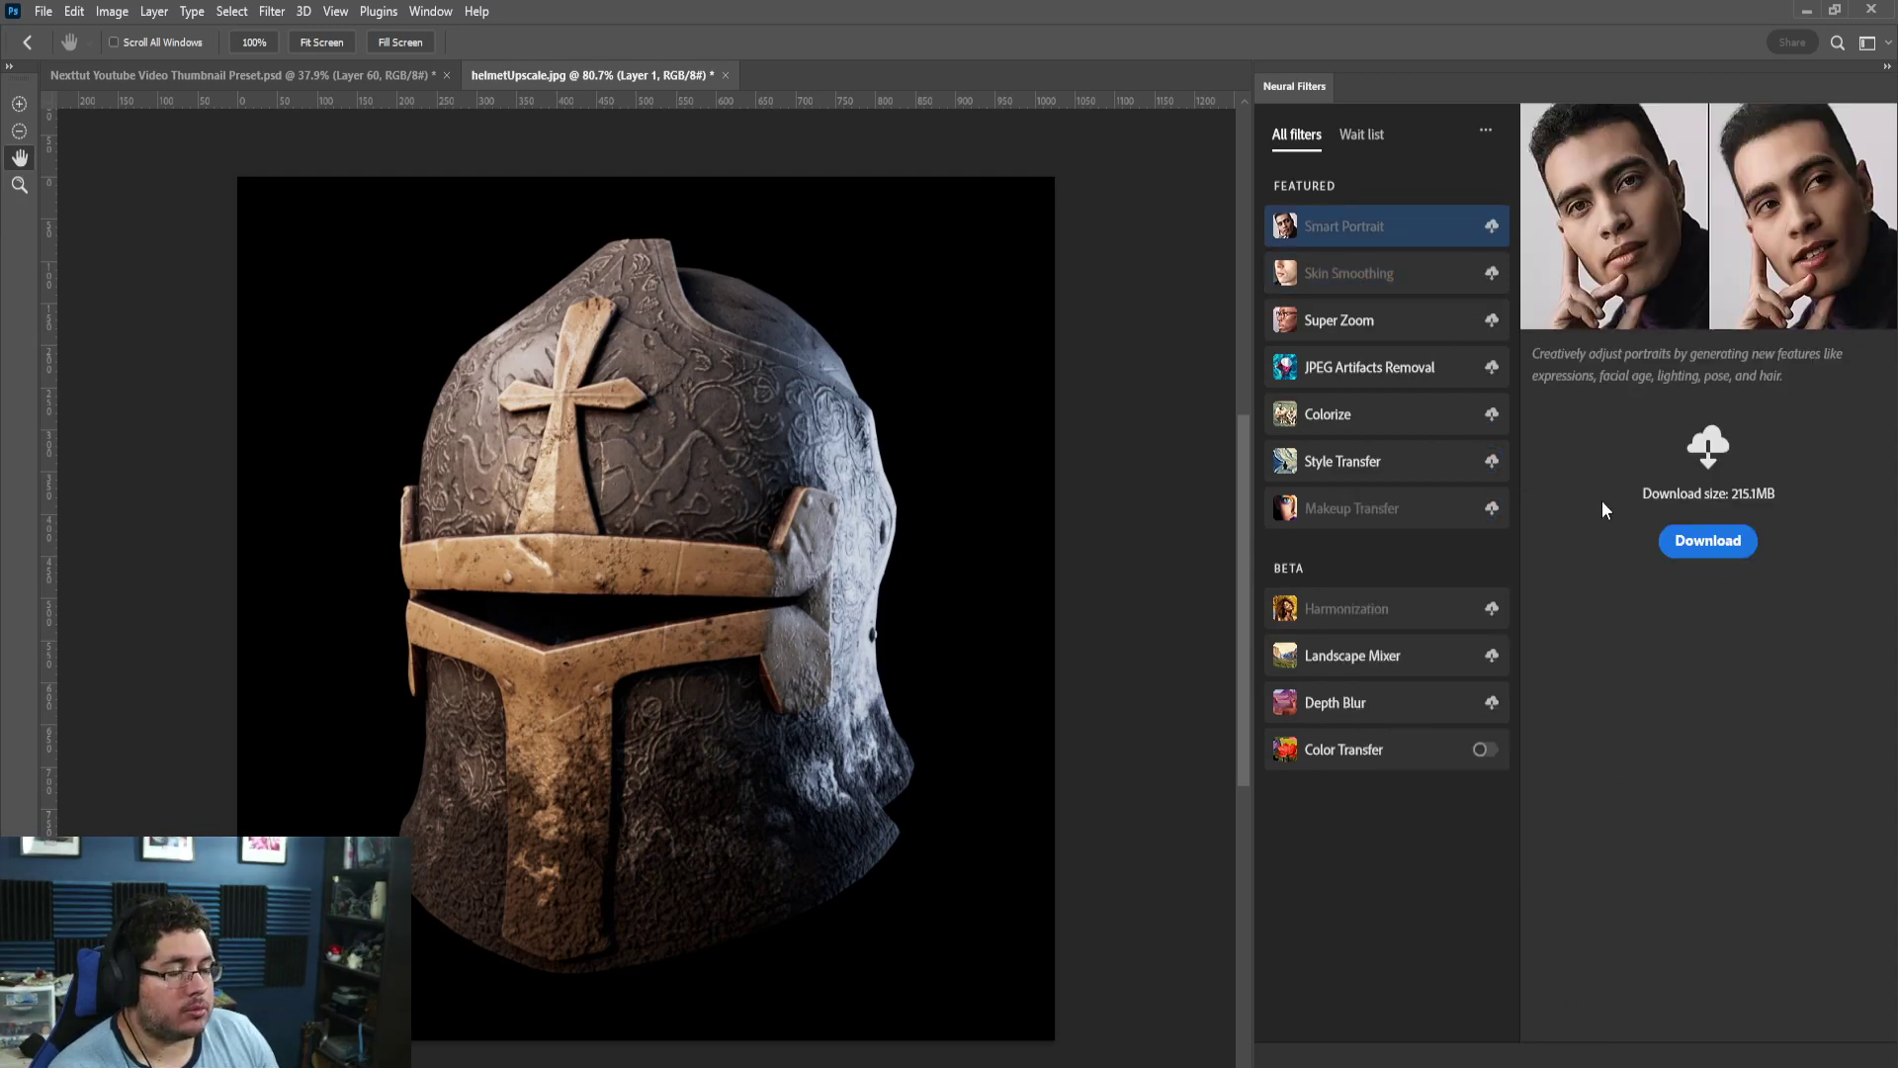
click(1358, 325)
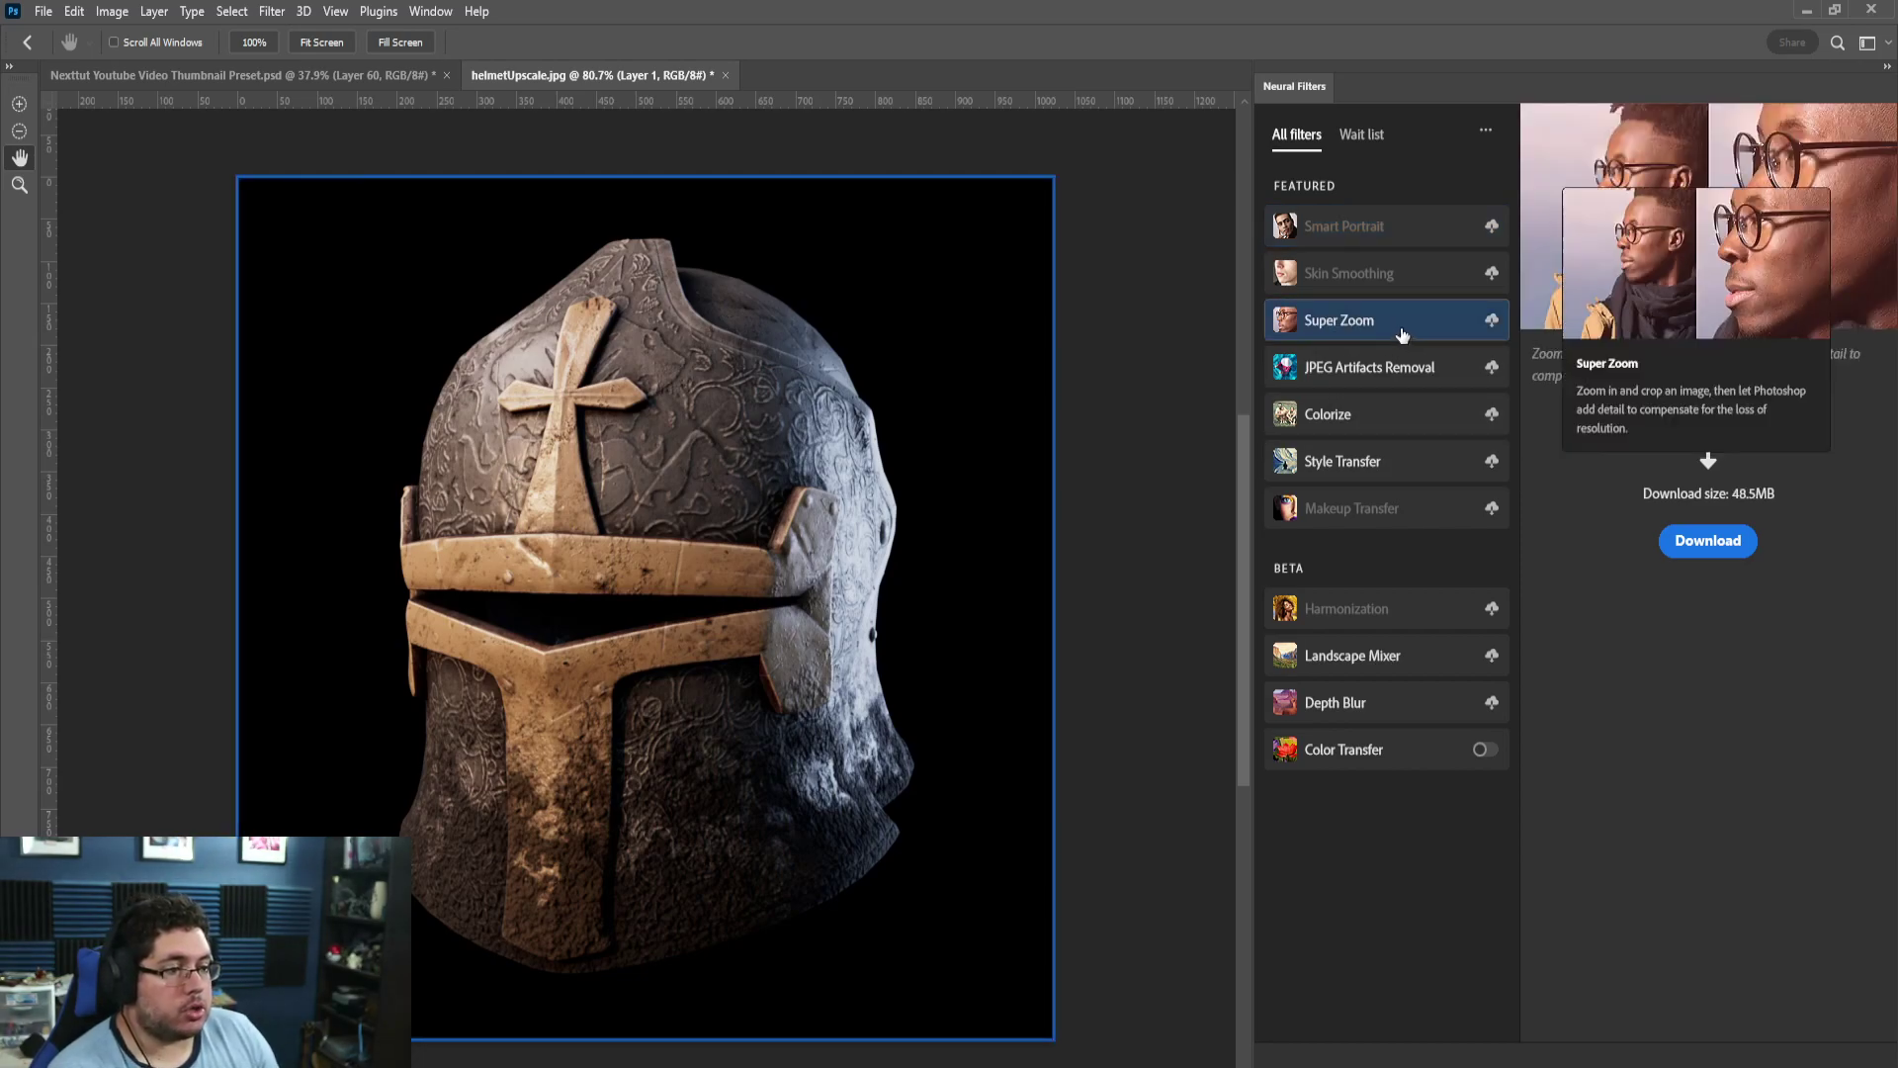
Download Super Zoom, raise magnification to 4x, and view the 4096 px helmet.
click(1706, 542)
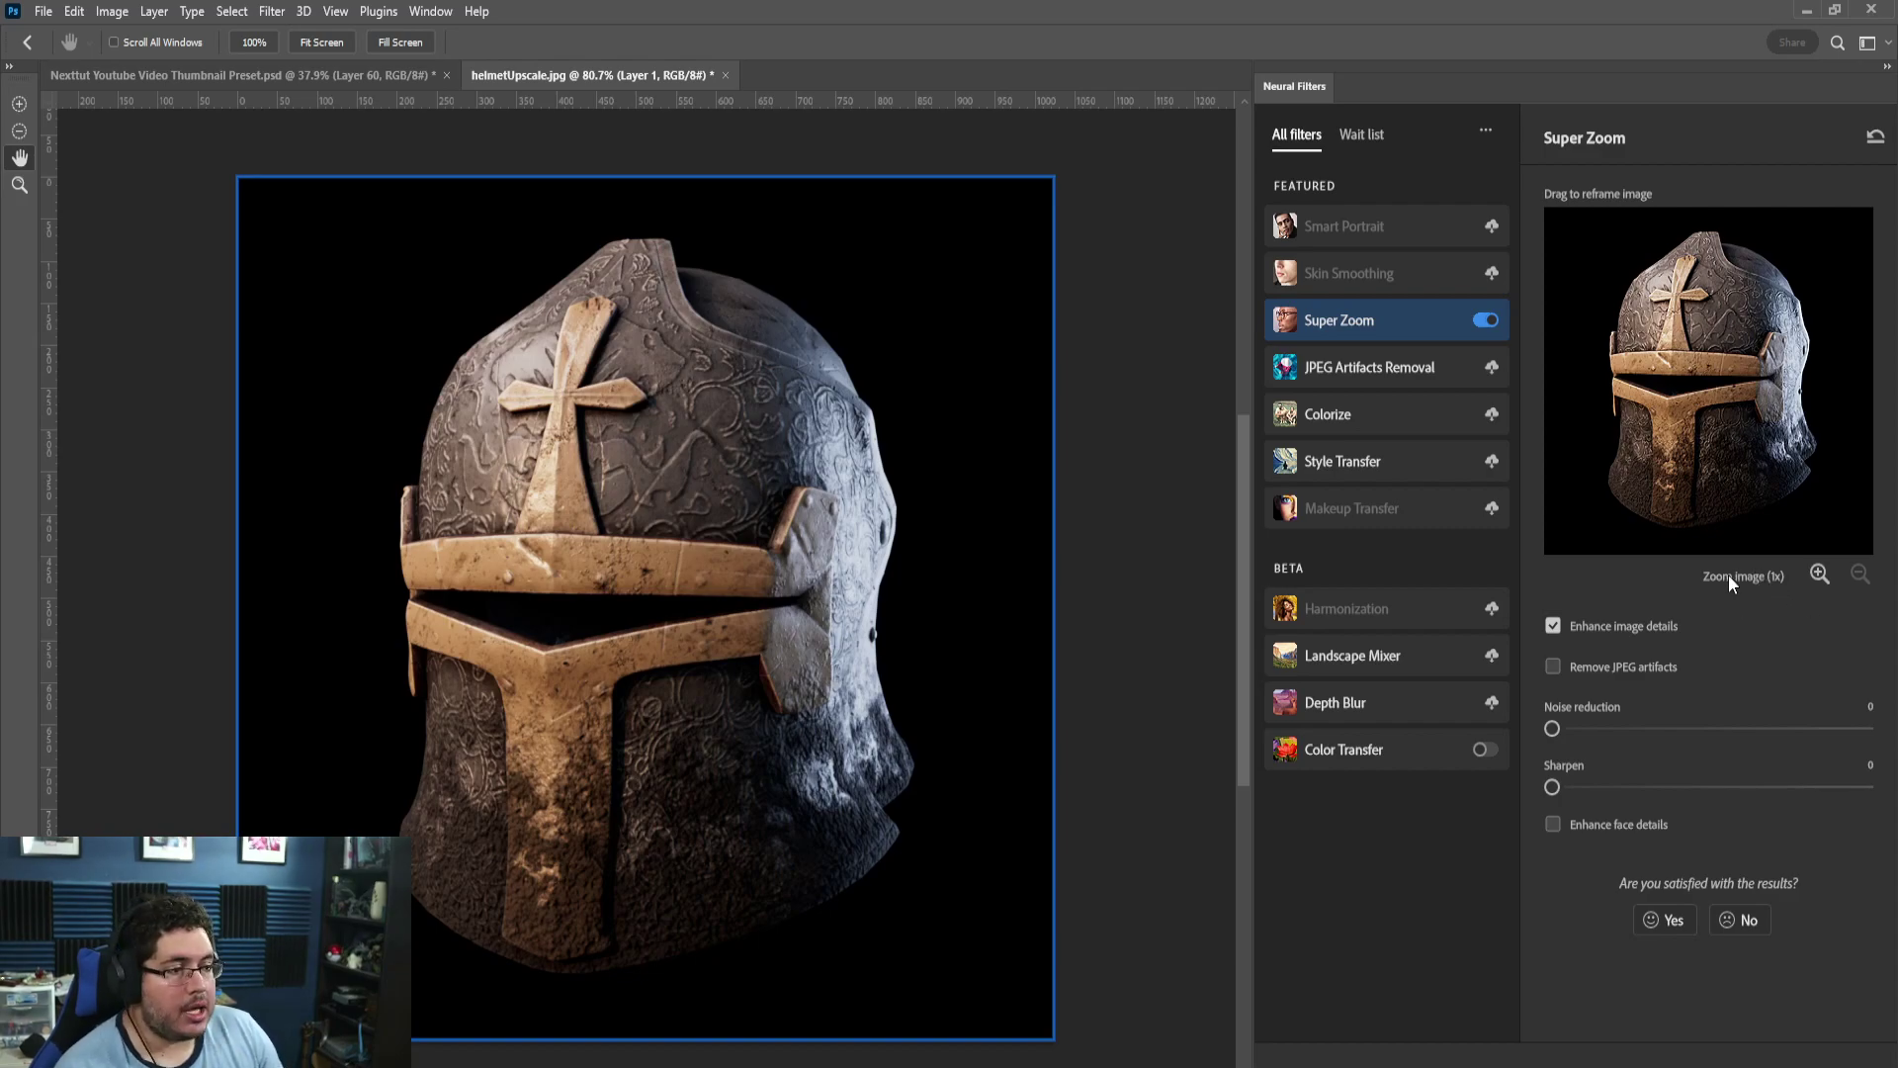
click(1819, 575)
click(1819, 574)
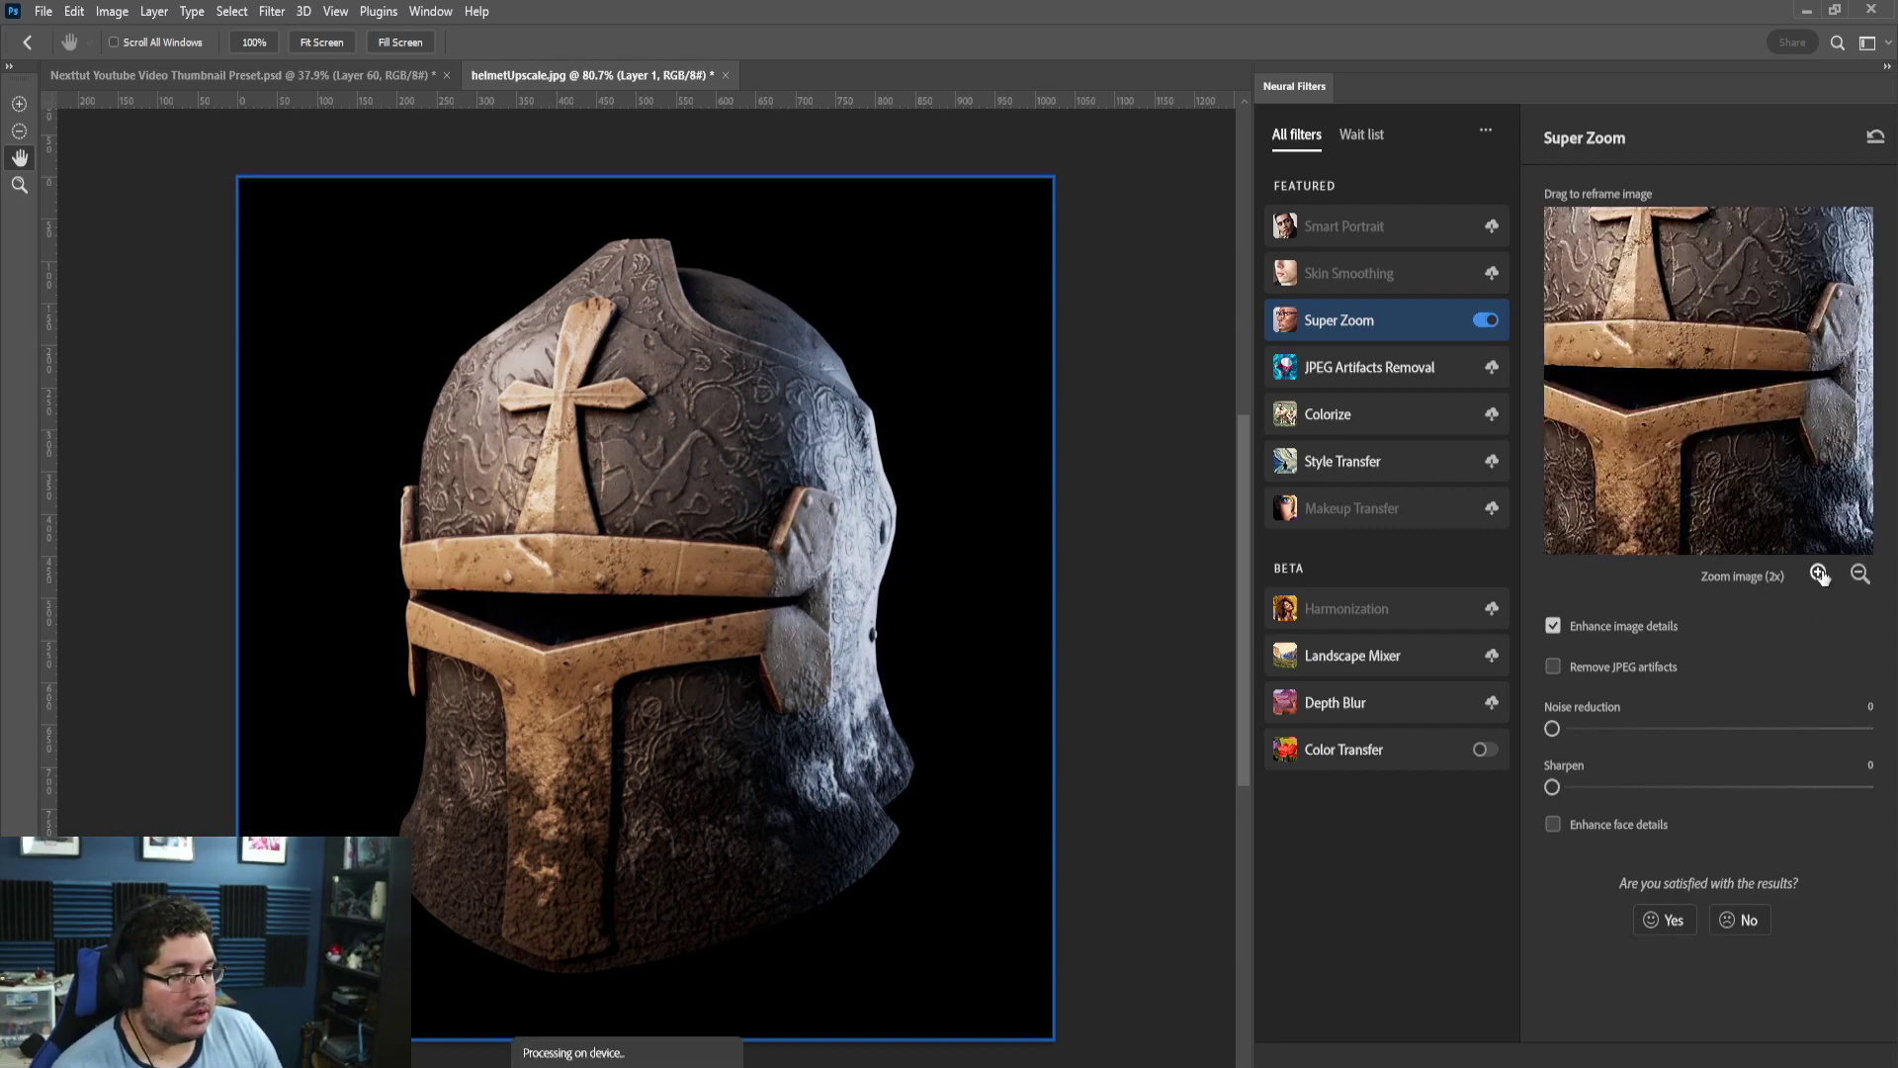
click(1819, 574)
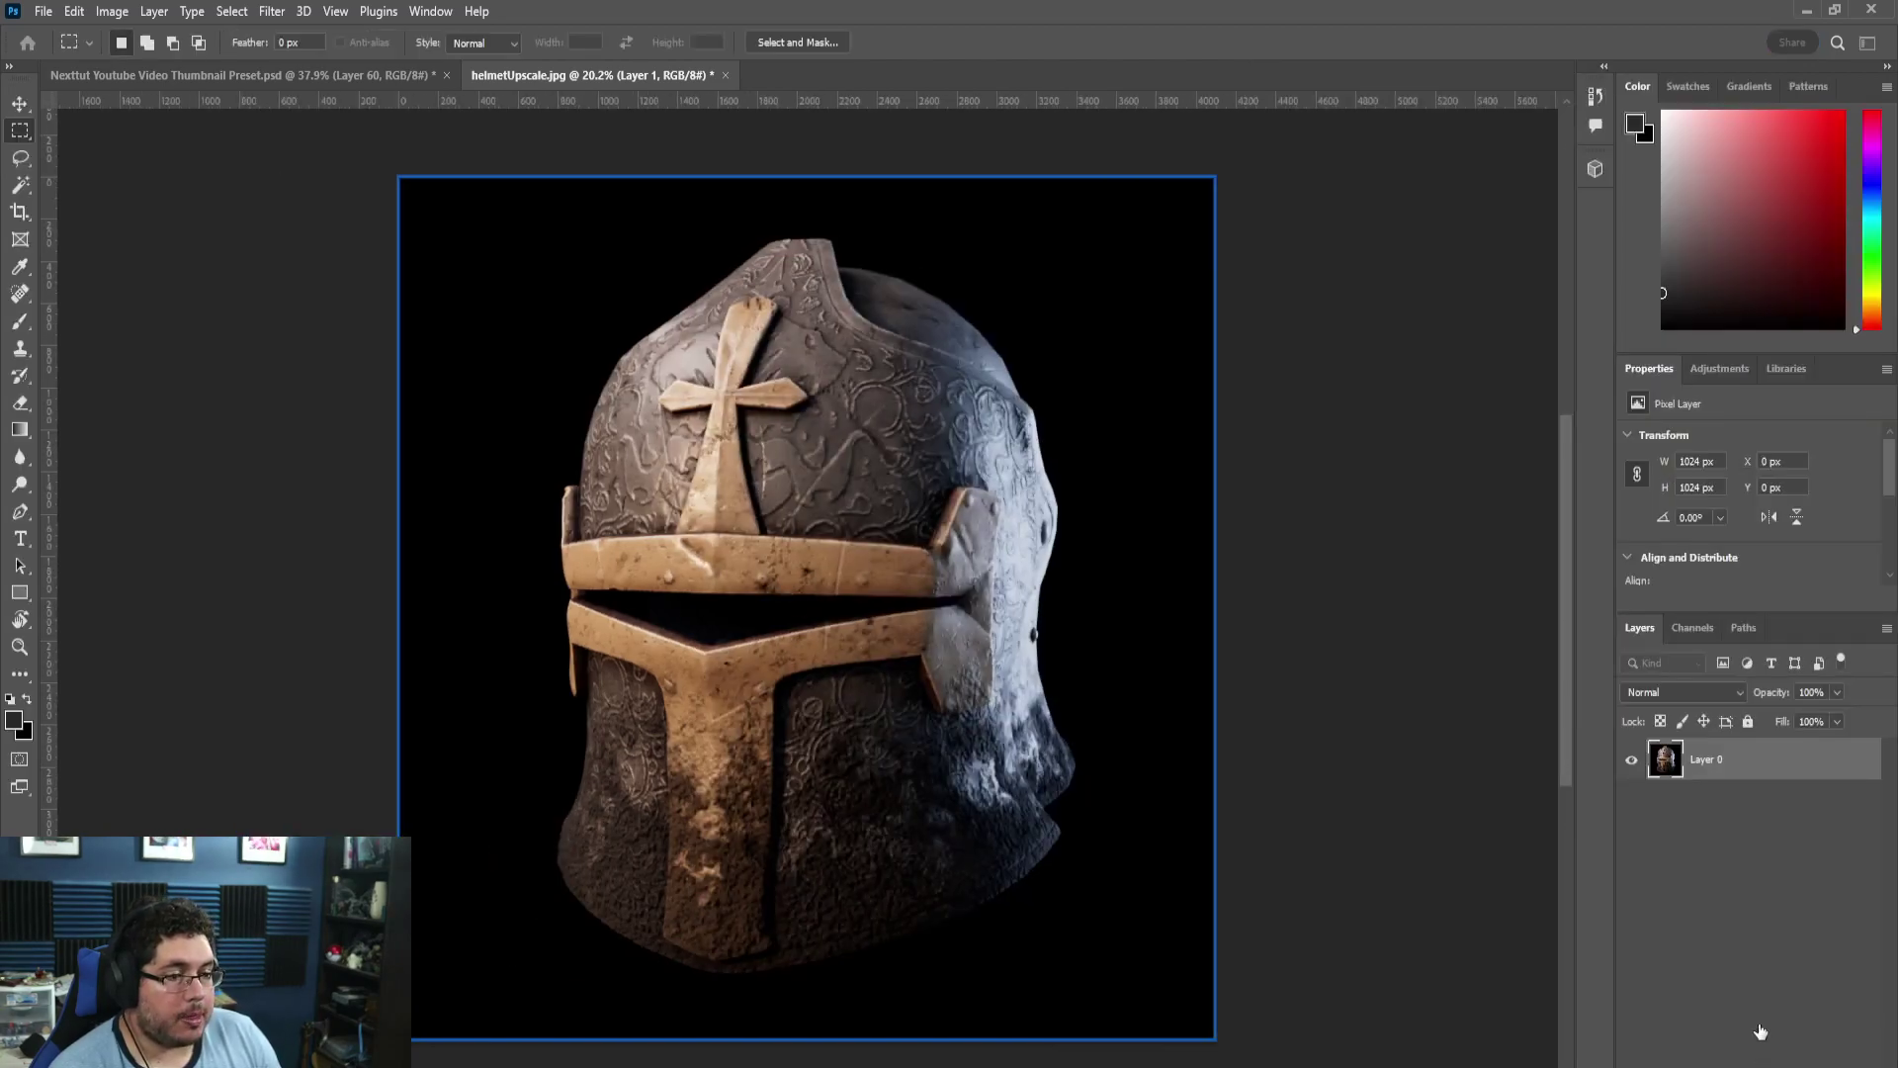
scroll(913, 661, down, 5)
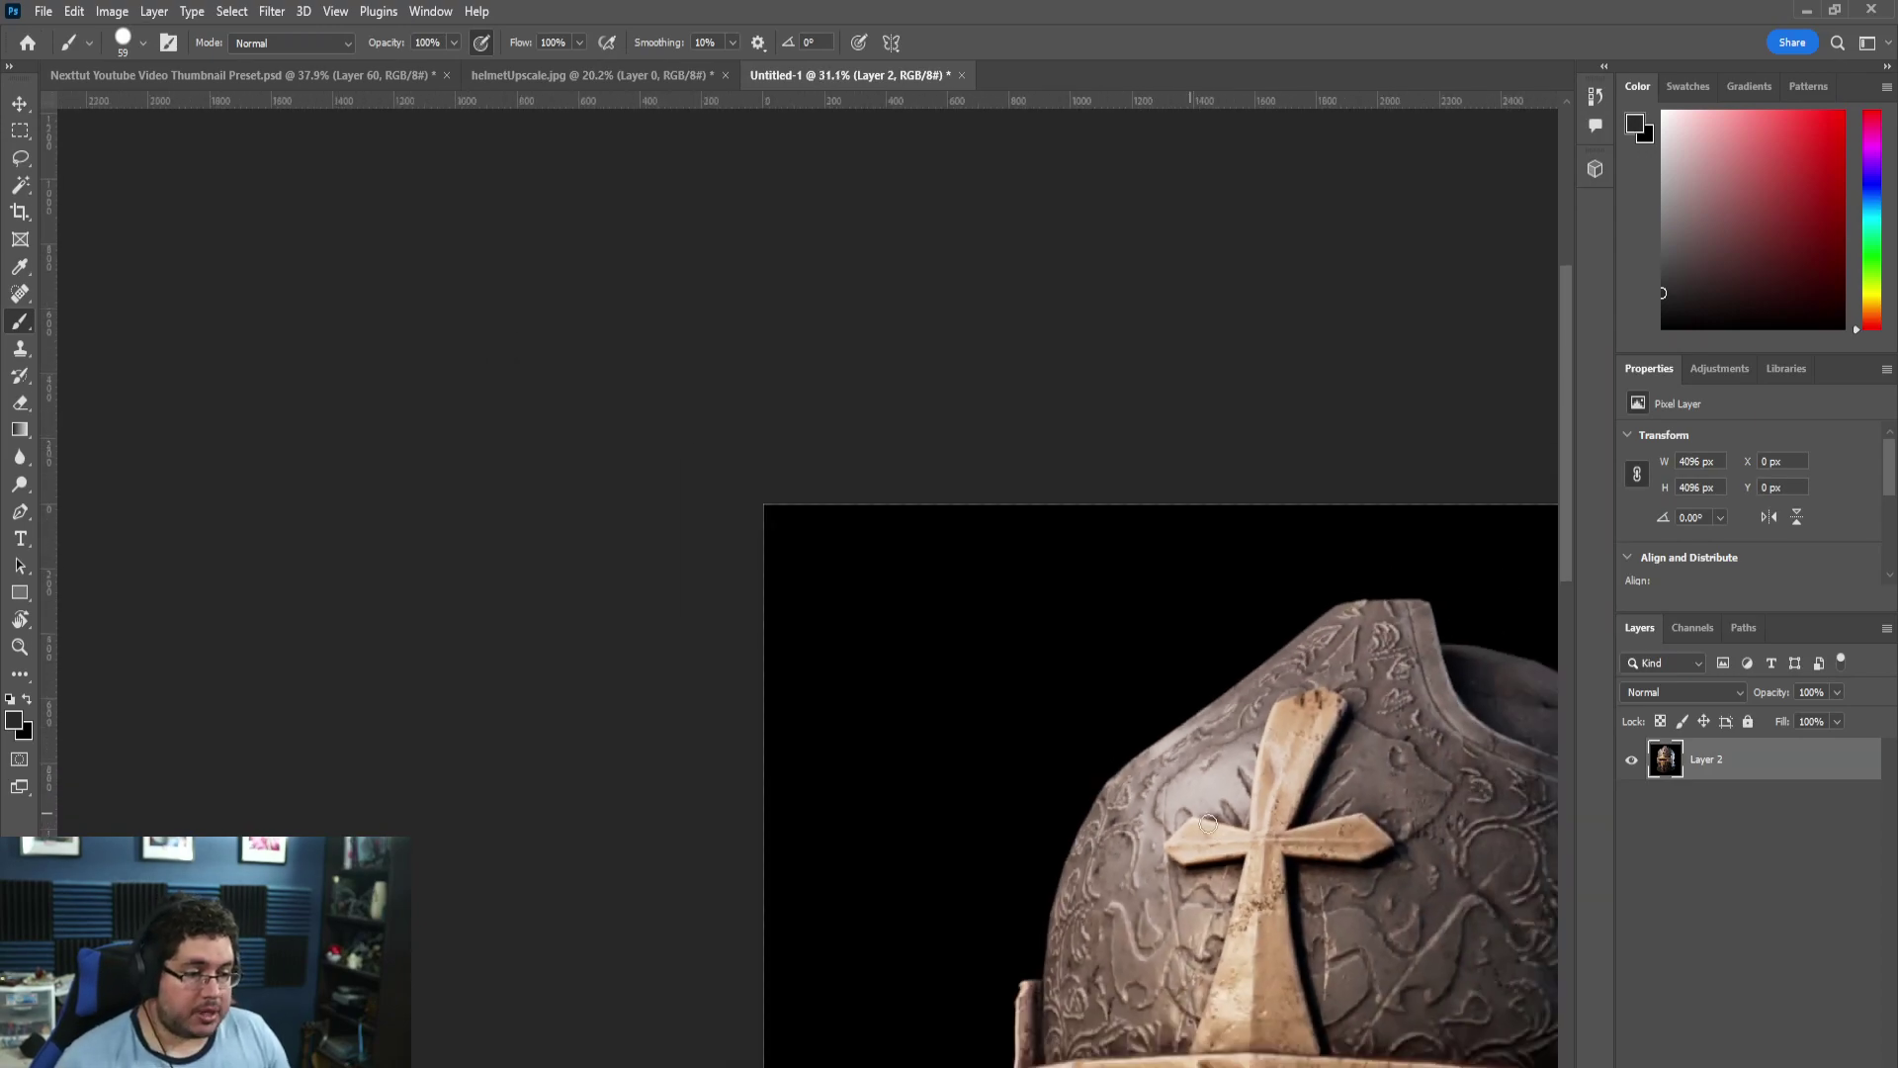
scroll(1015, 768, up, 2)
drag(1015, 768, 980, 583)
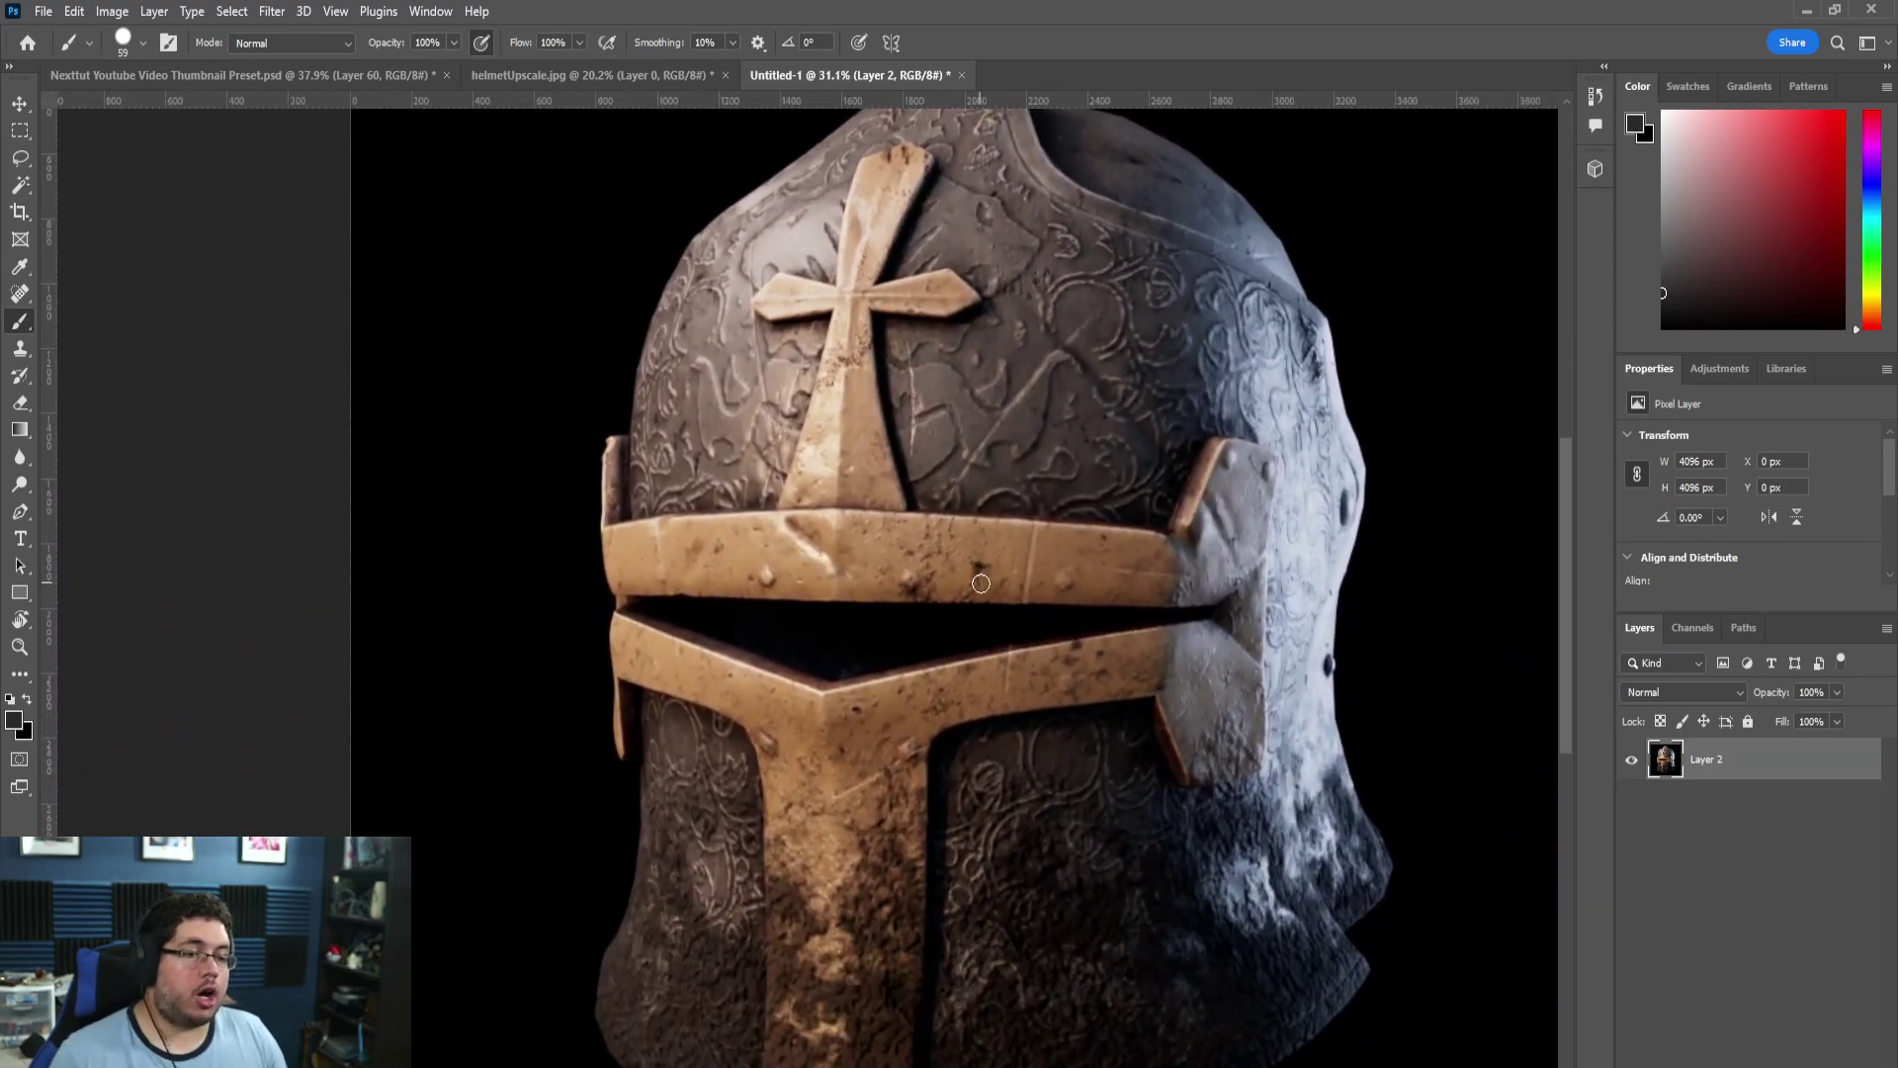
click(112, 11)
click(183, 168)
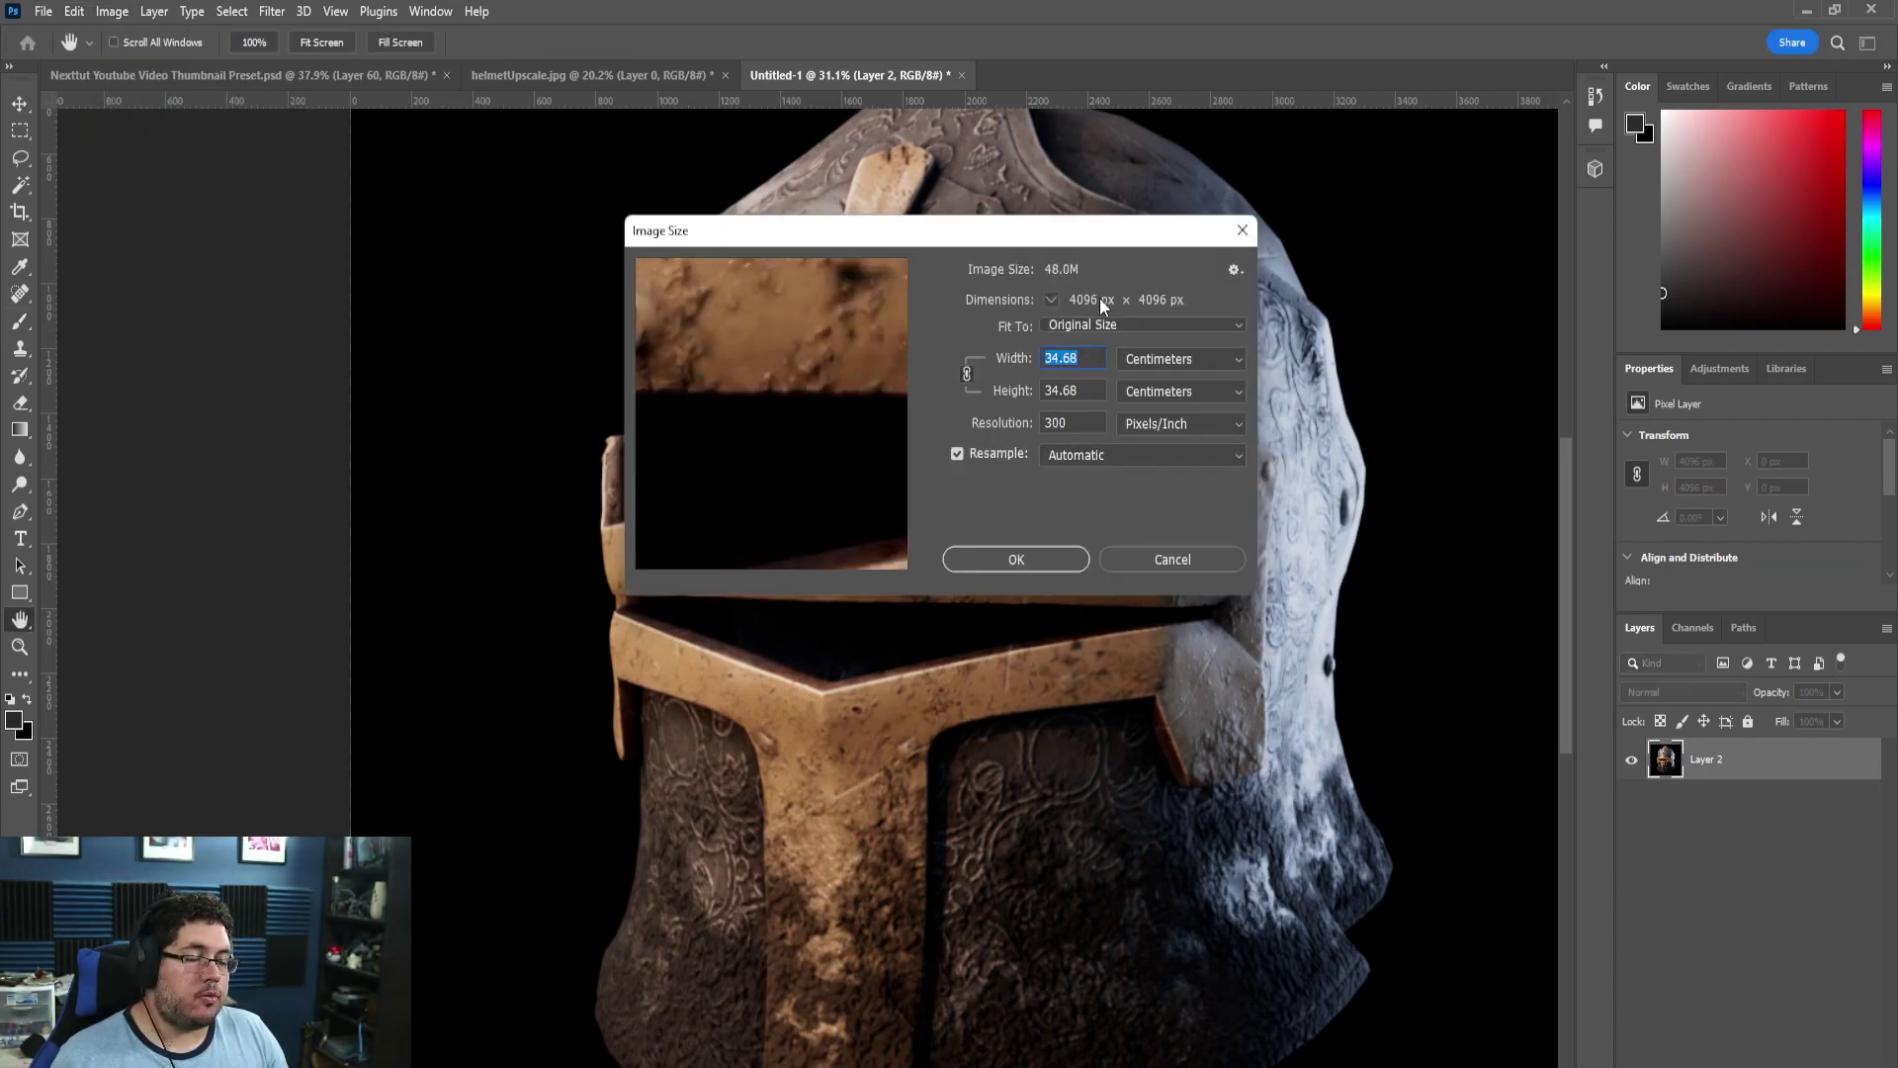
click(1243, 230)
key(b)
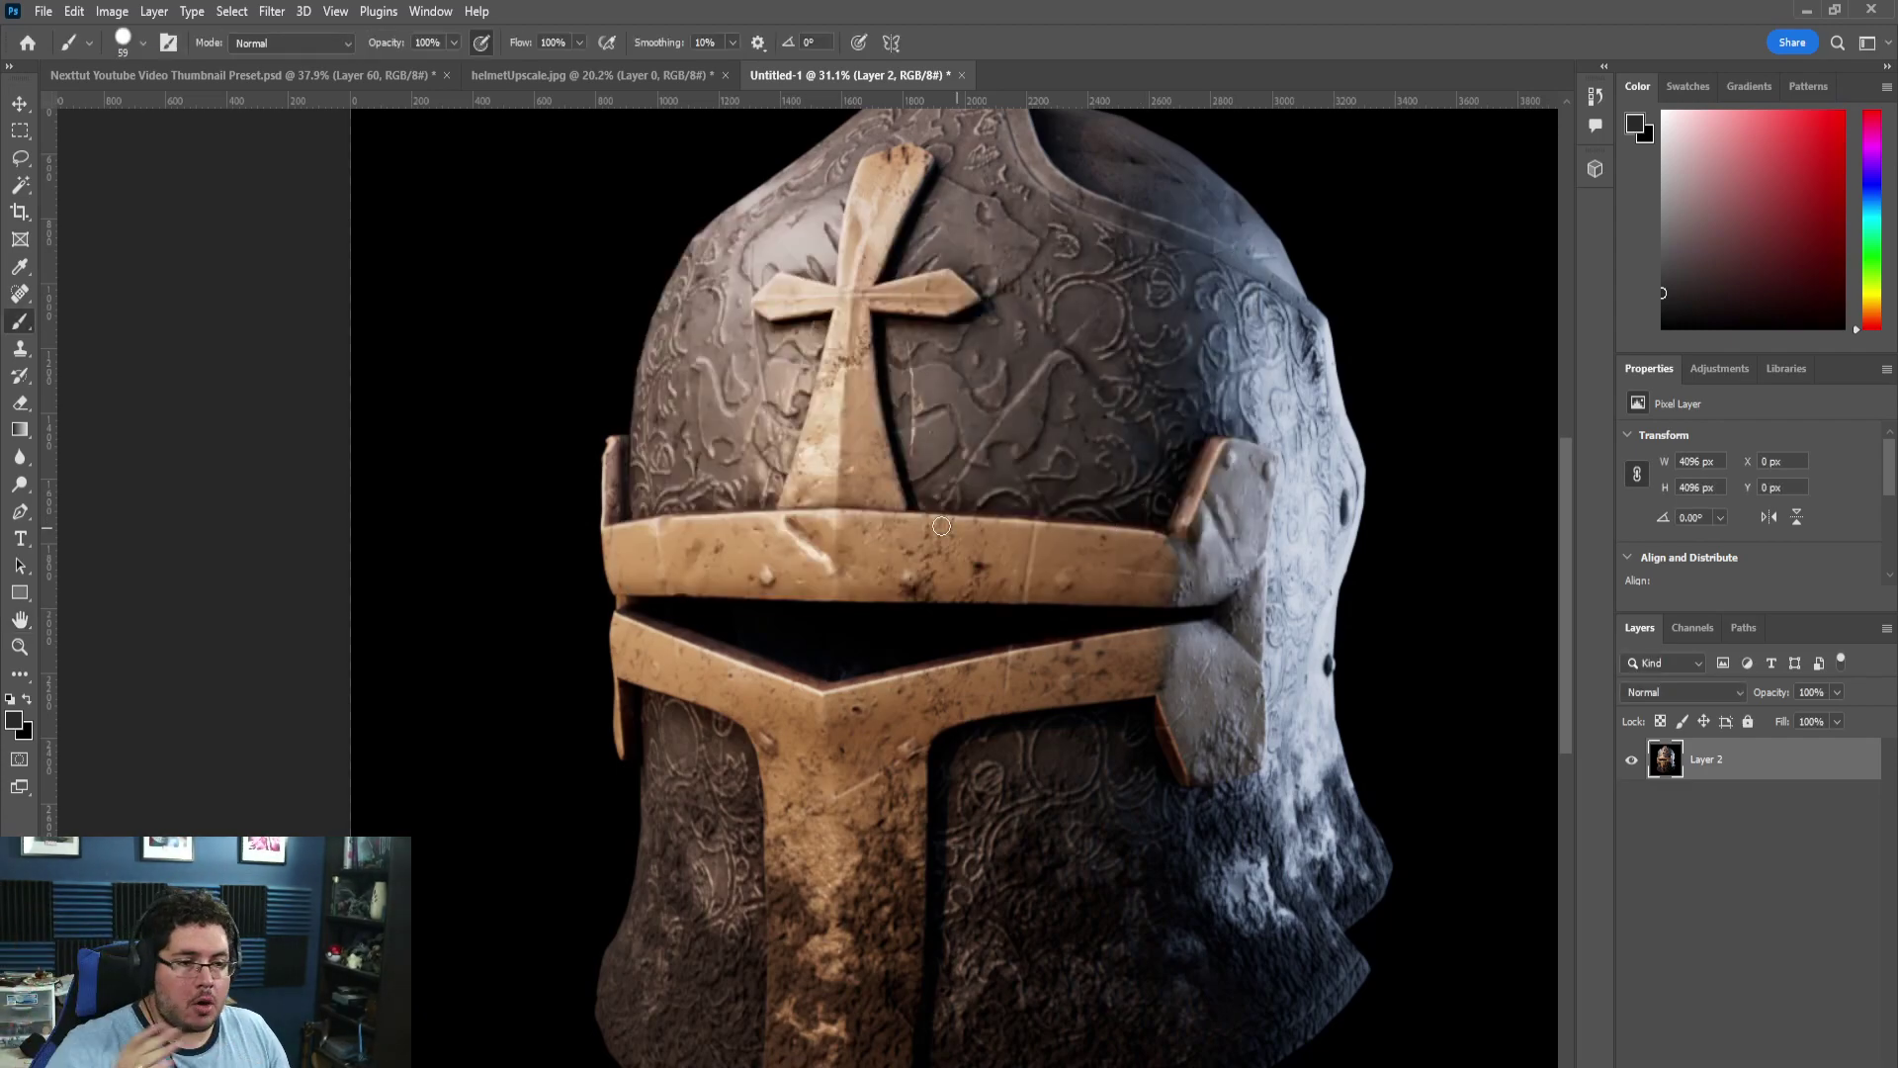
scroll(941, 526, up, 5)
drag(1038, 648, 871, 454)
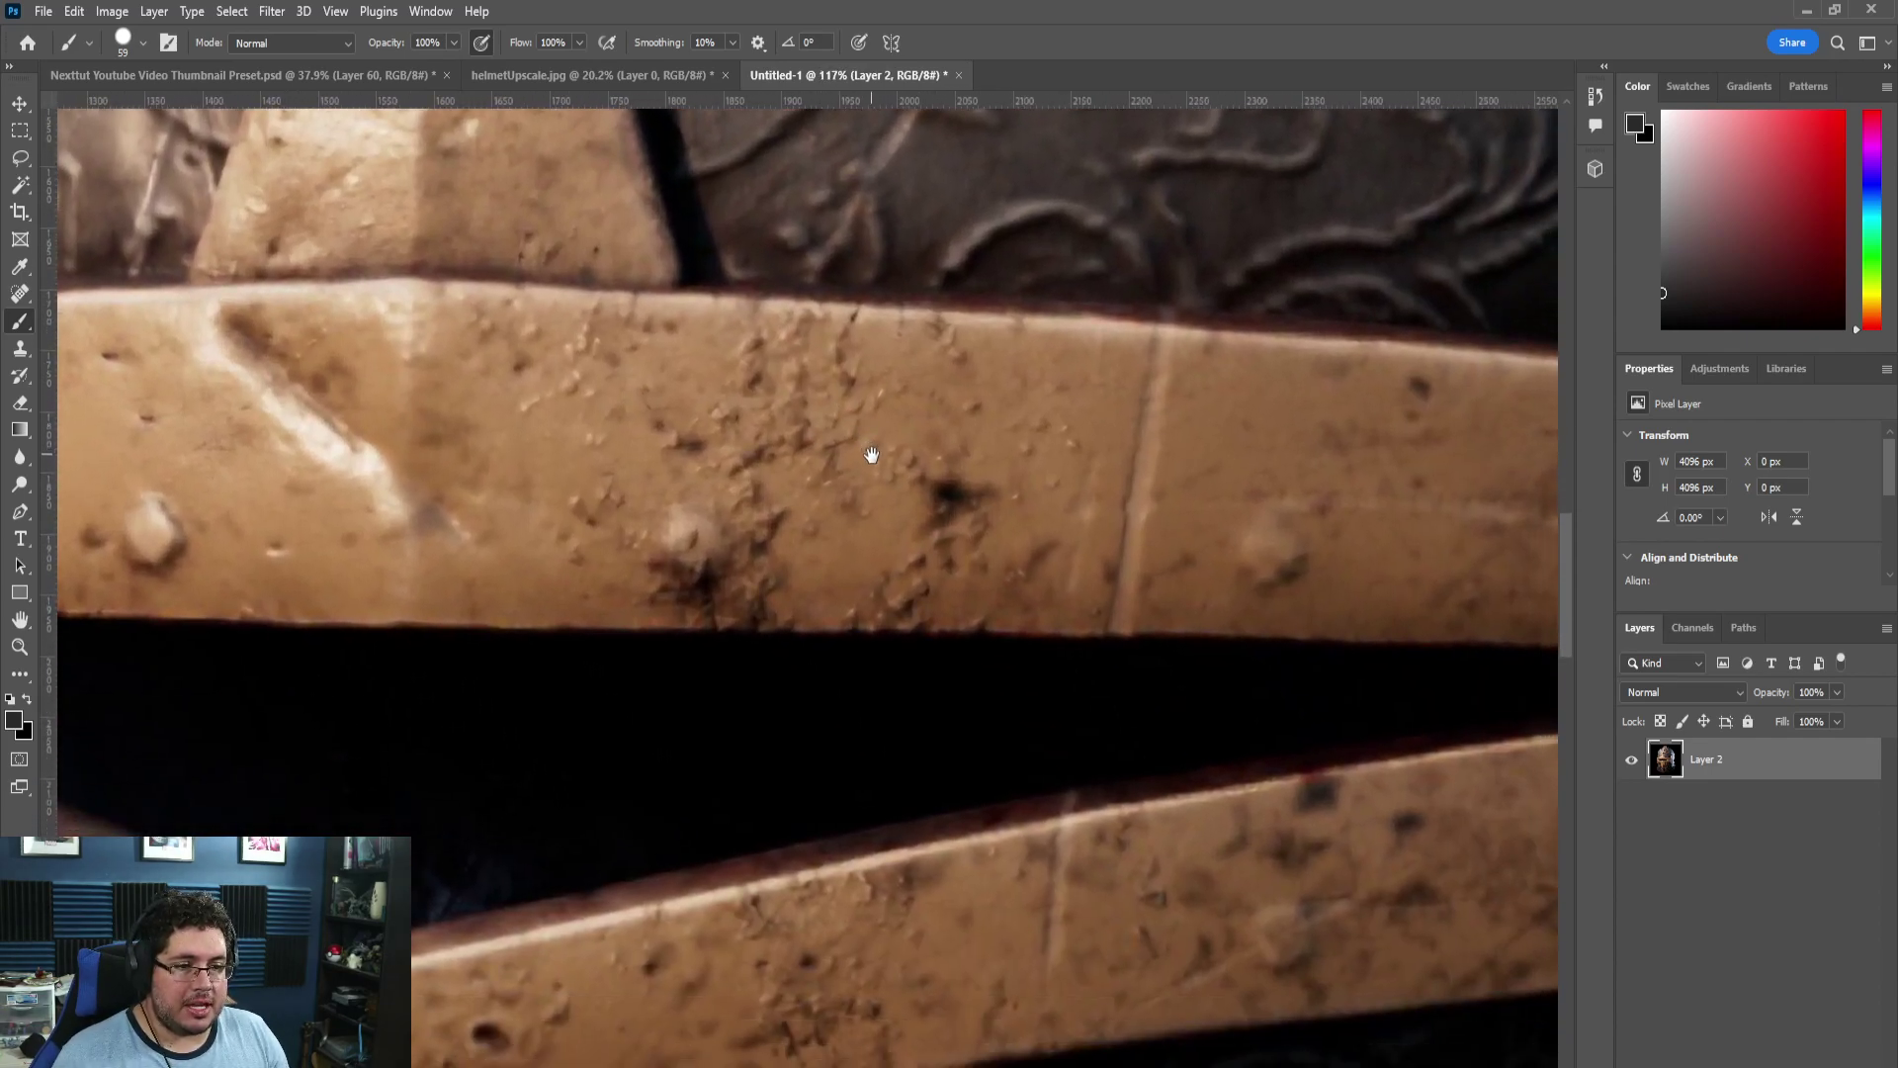
scroll(860, 450, up, 2)
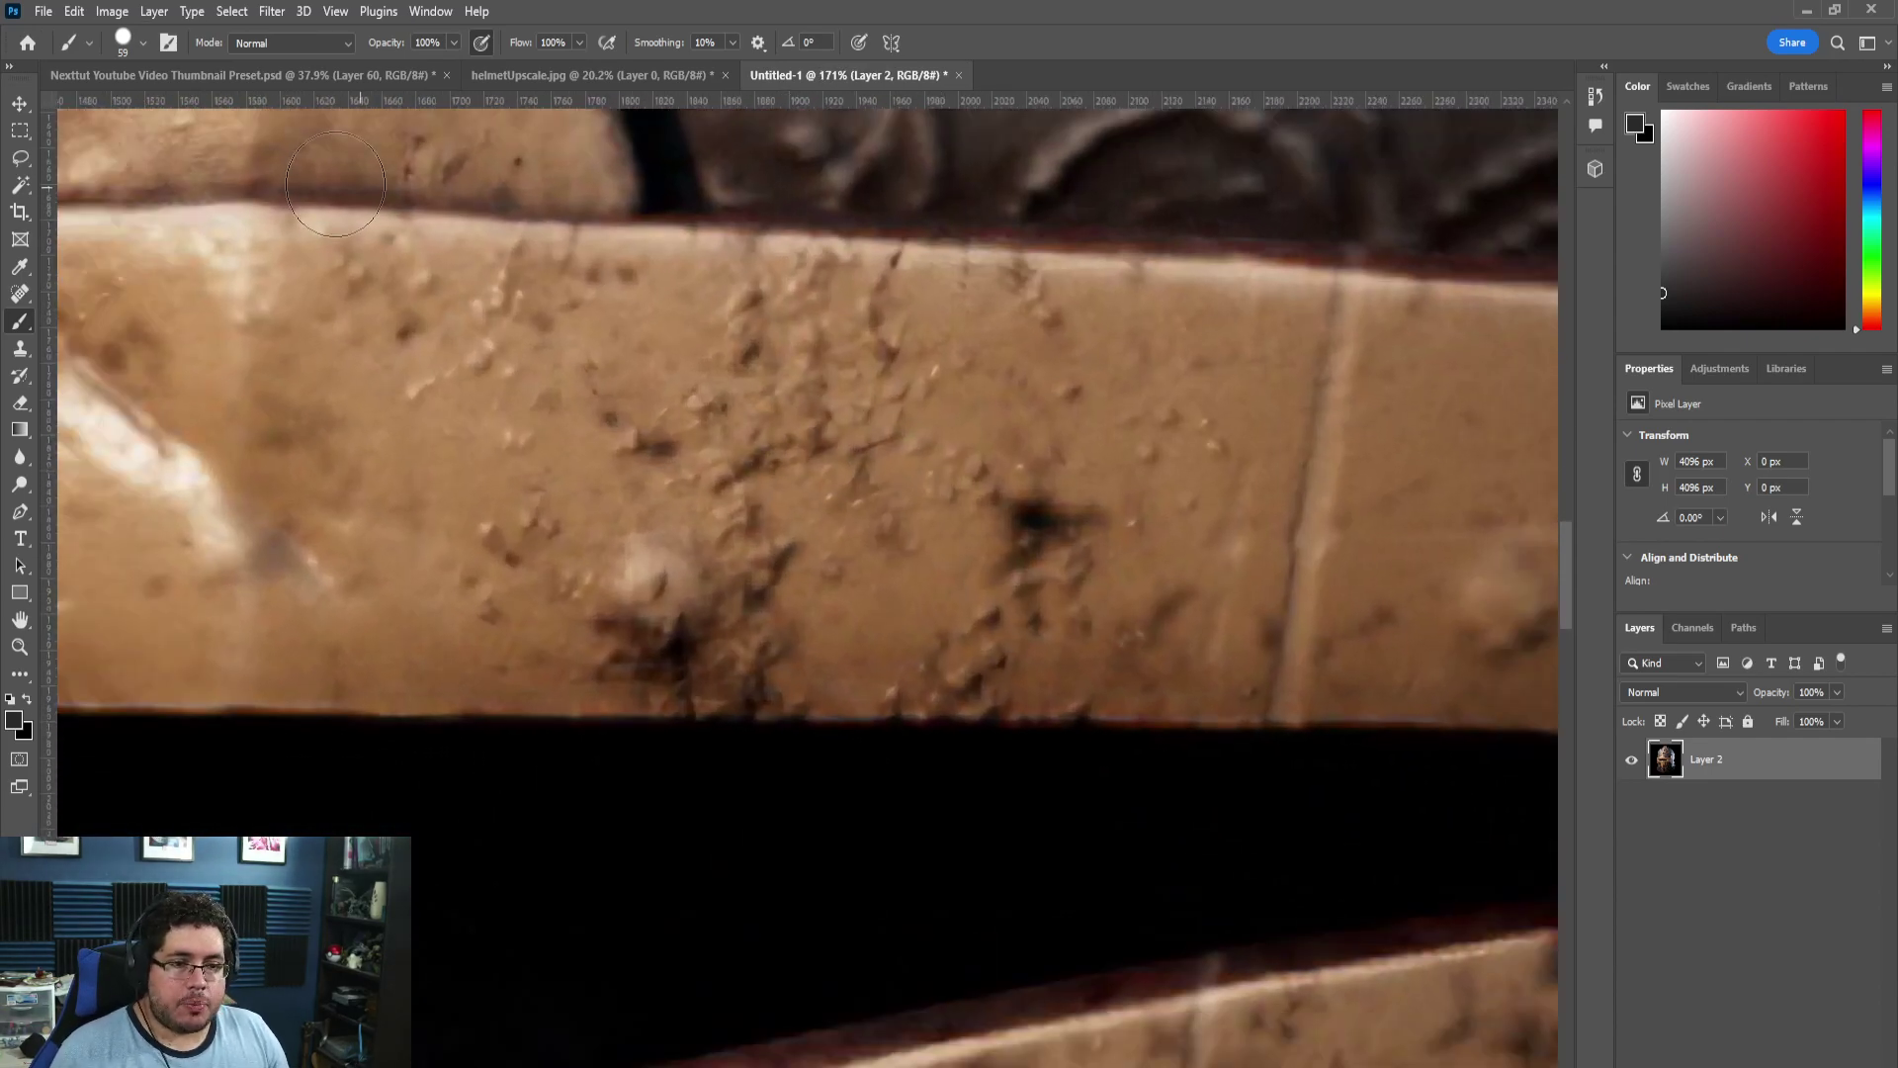
click(519, 75)
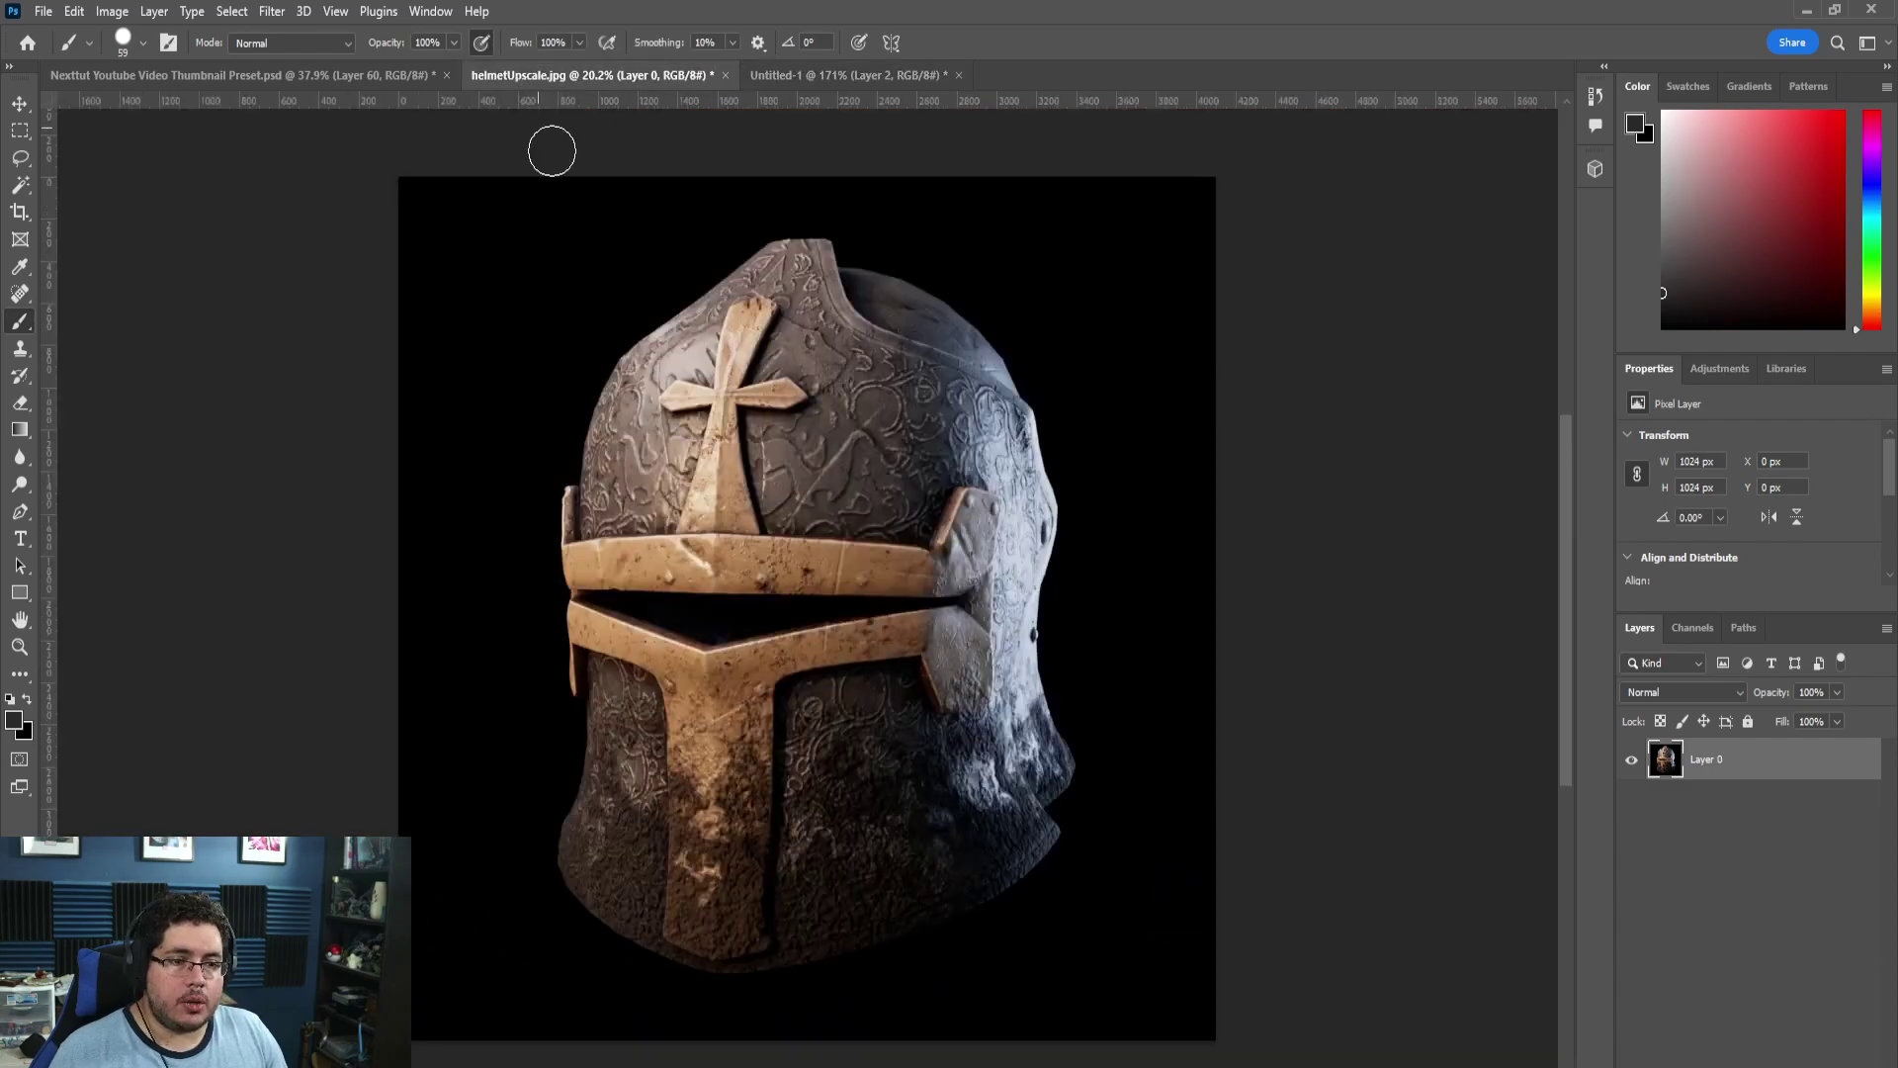
scroll(860, 554, up, 12)
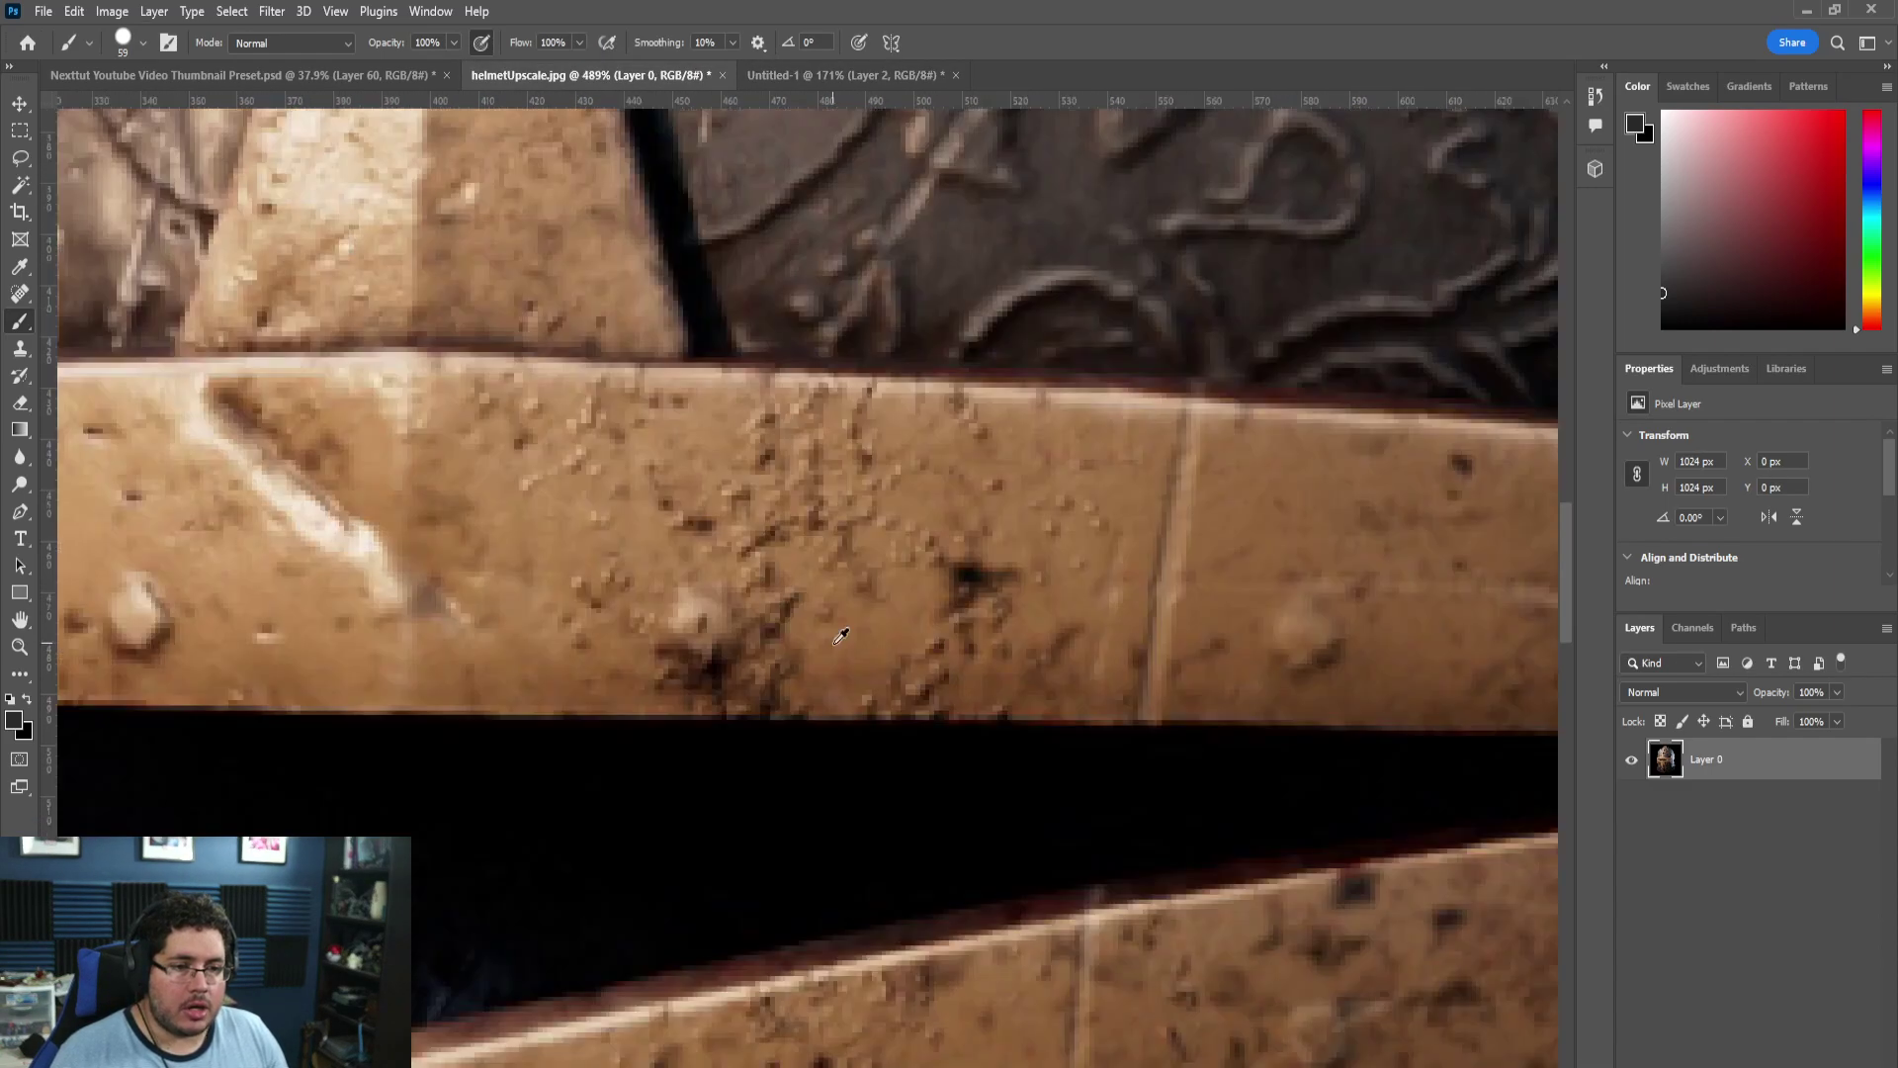
scroll(841, 636, down, 1)
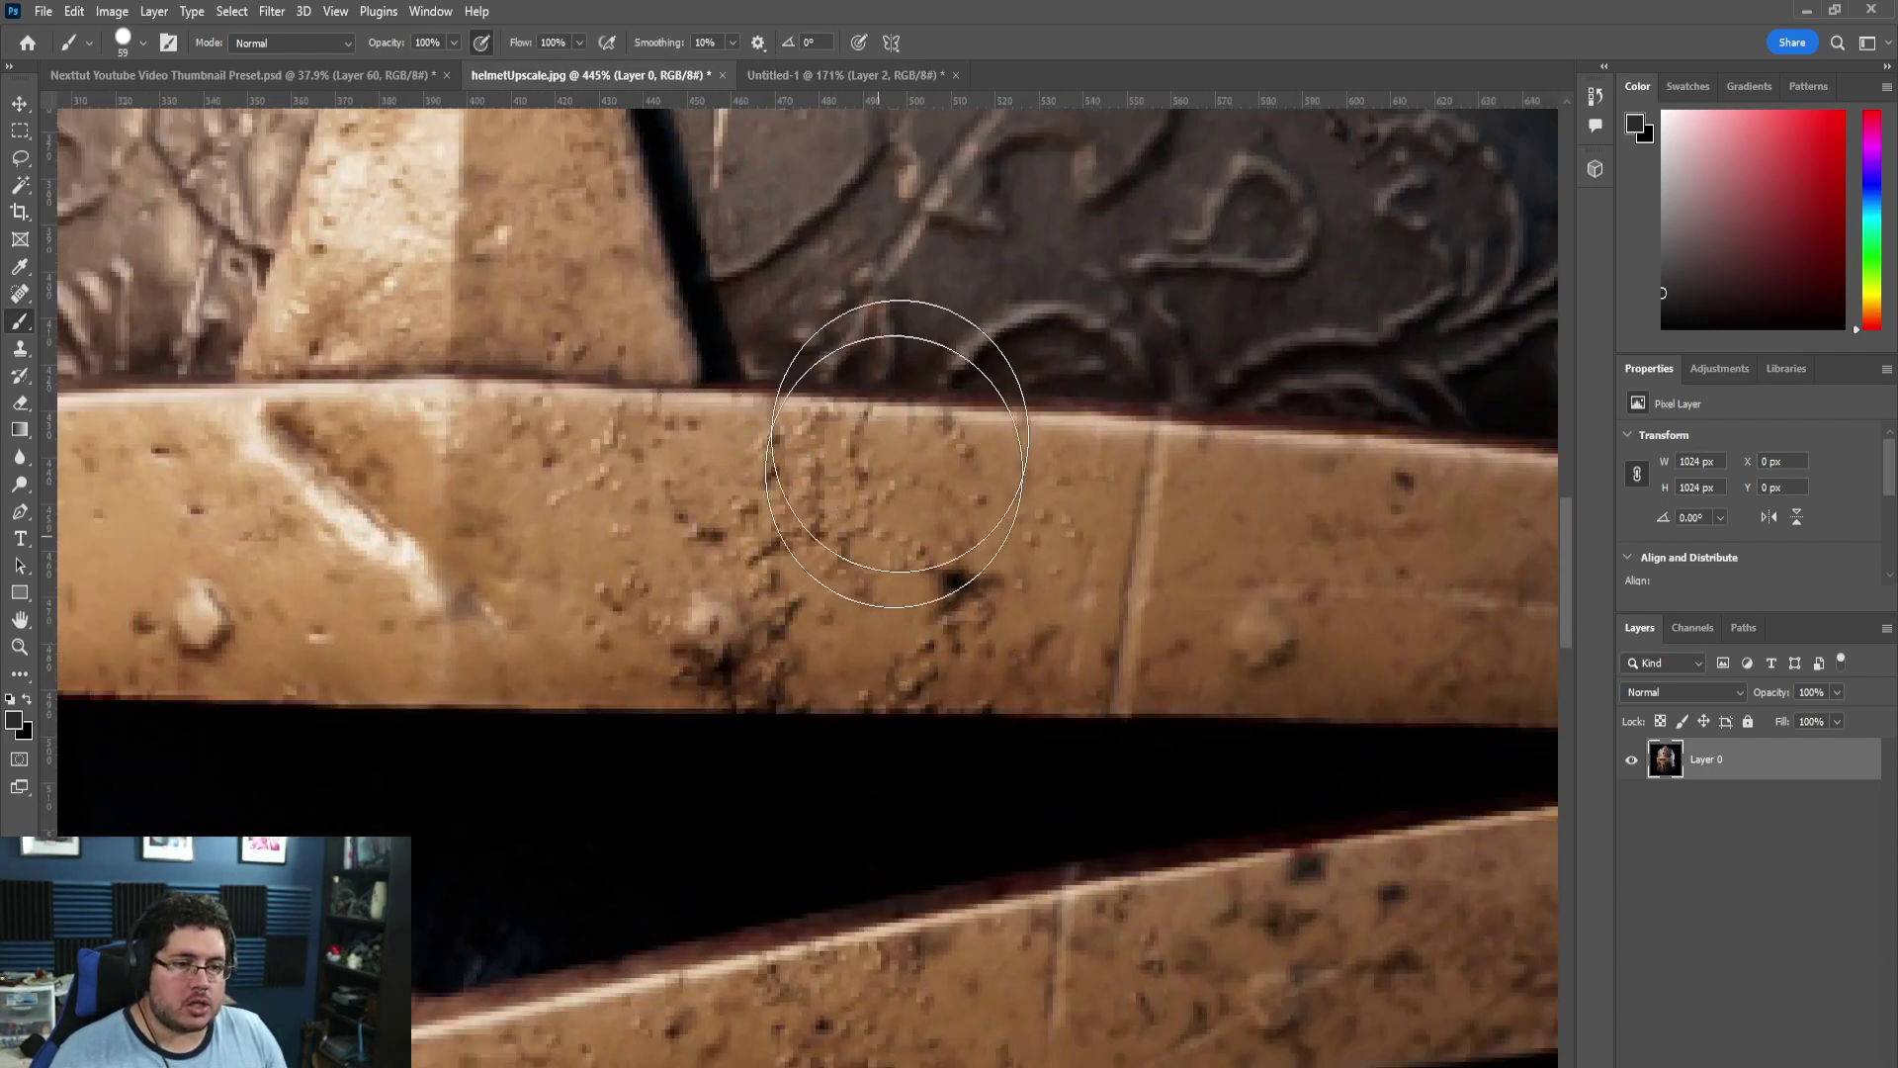
click(792, 76)
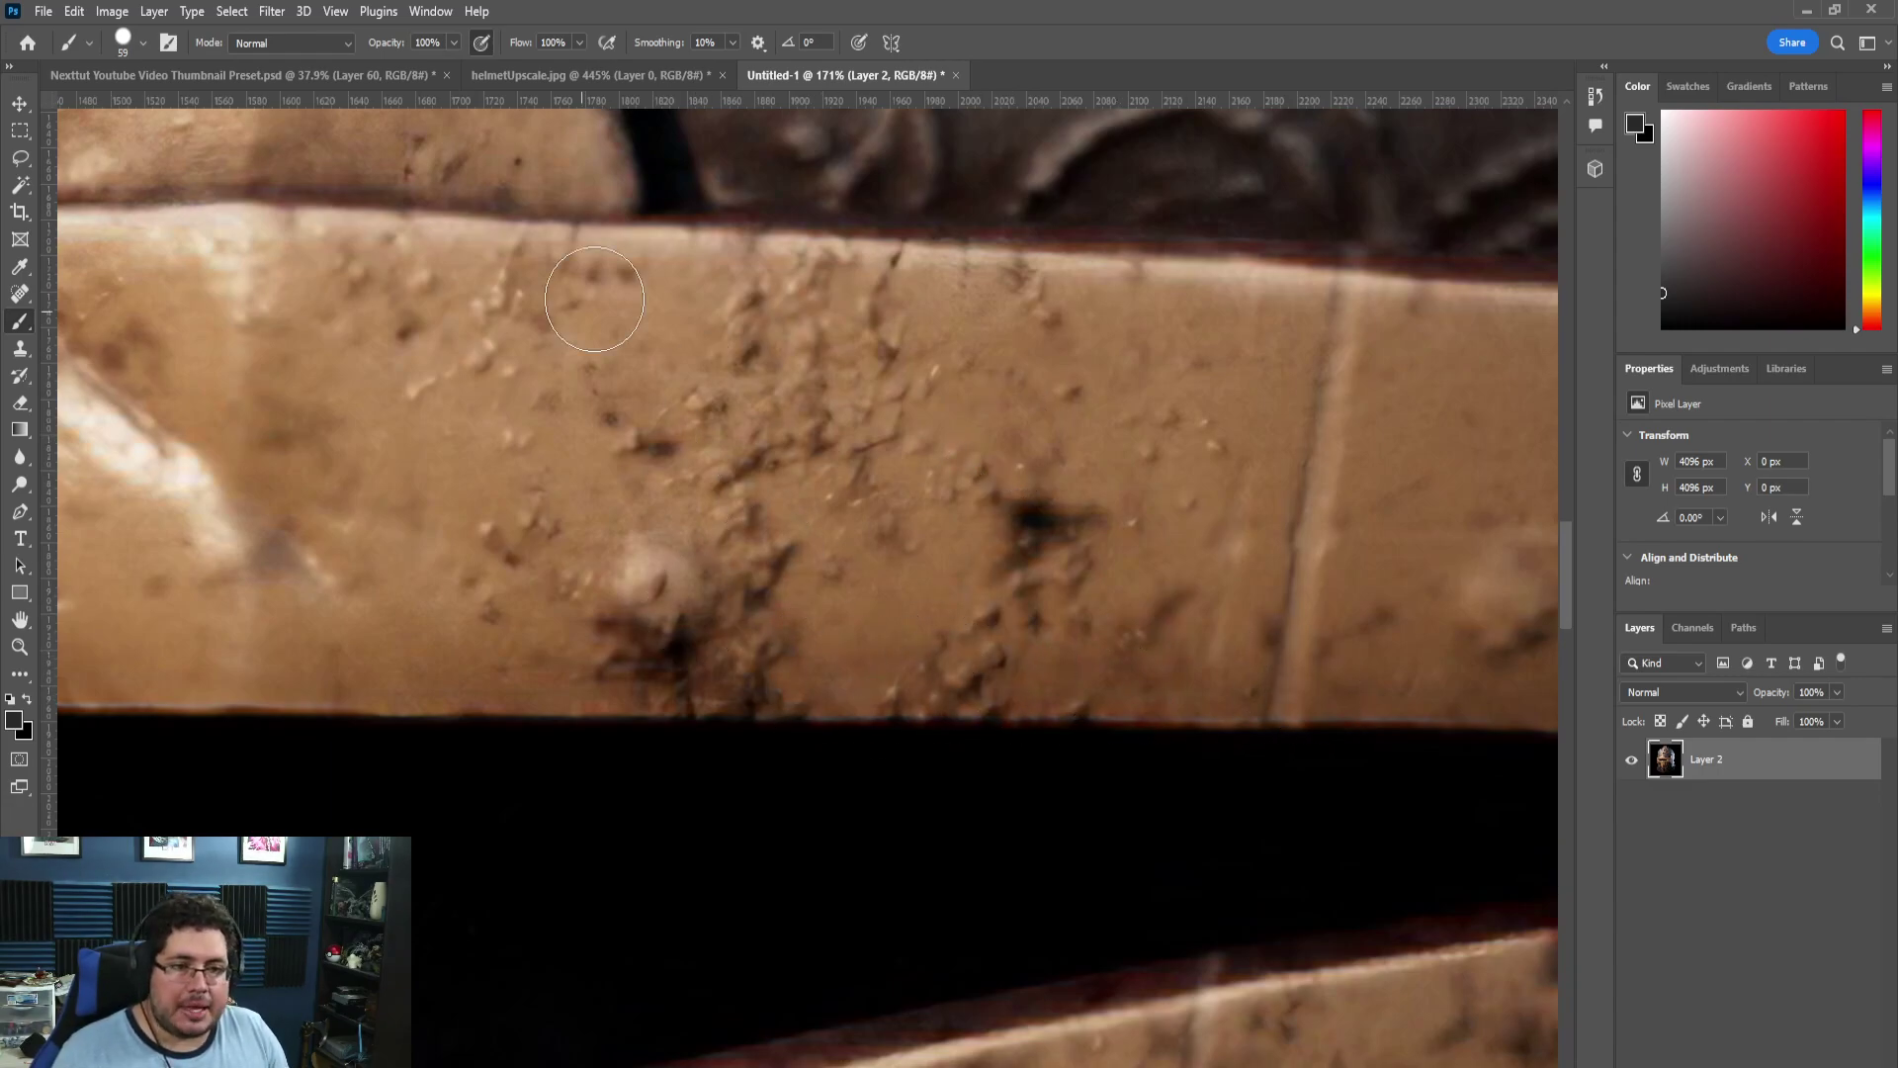
click(591, 76)
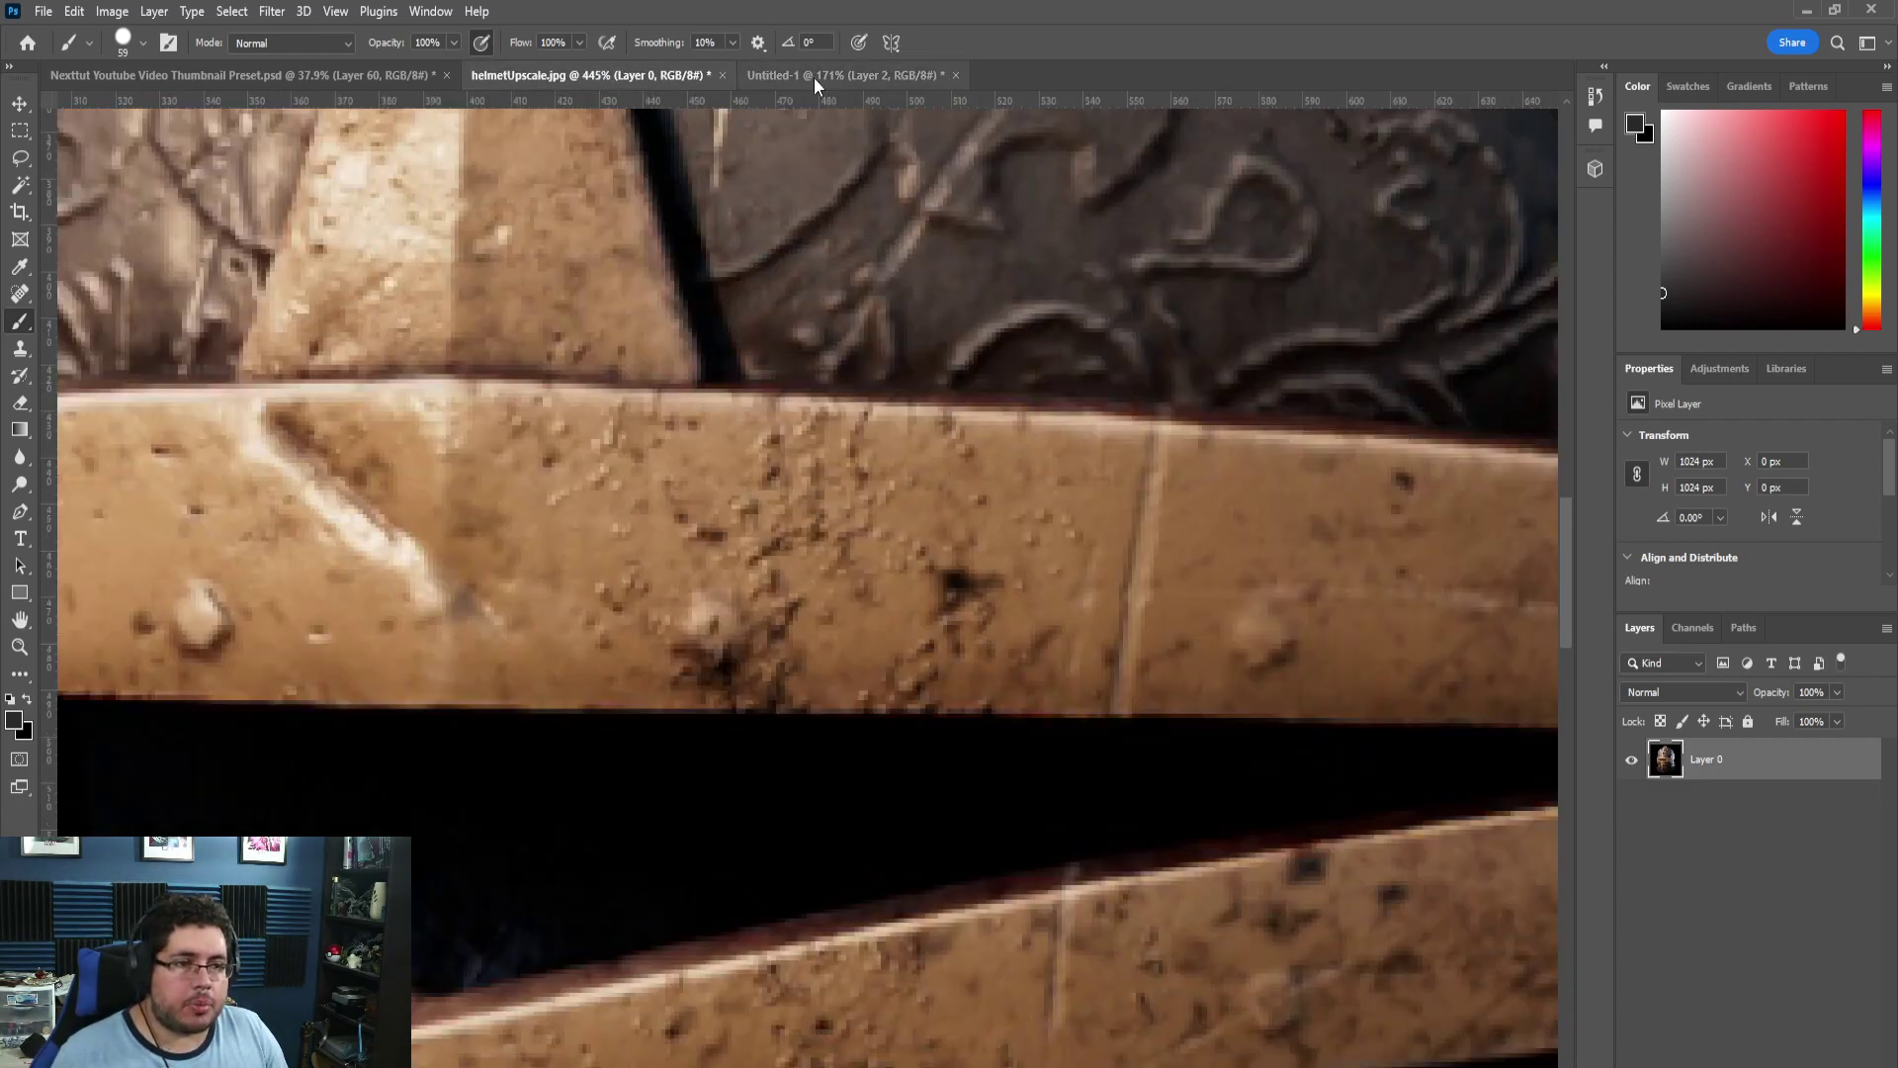
click(845, 75)
scroll(862, 429, down, 10)
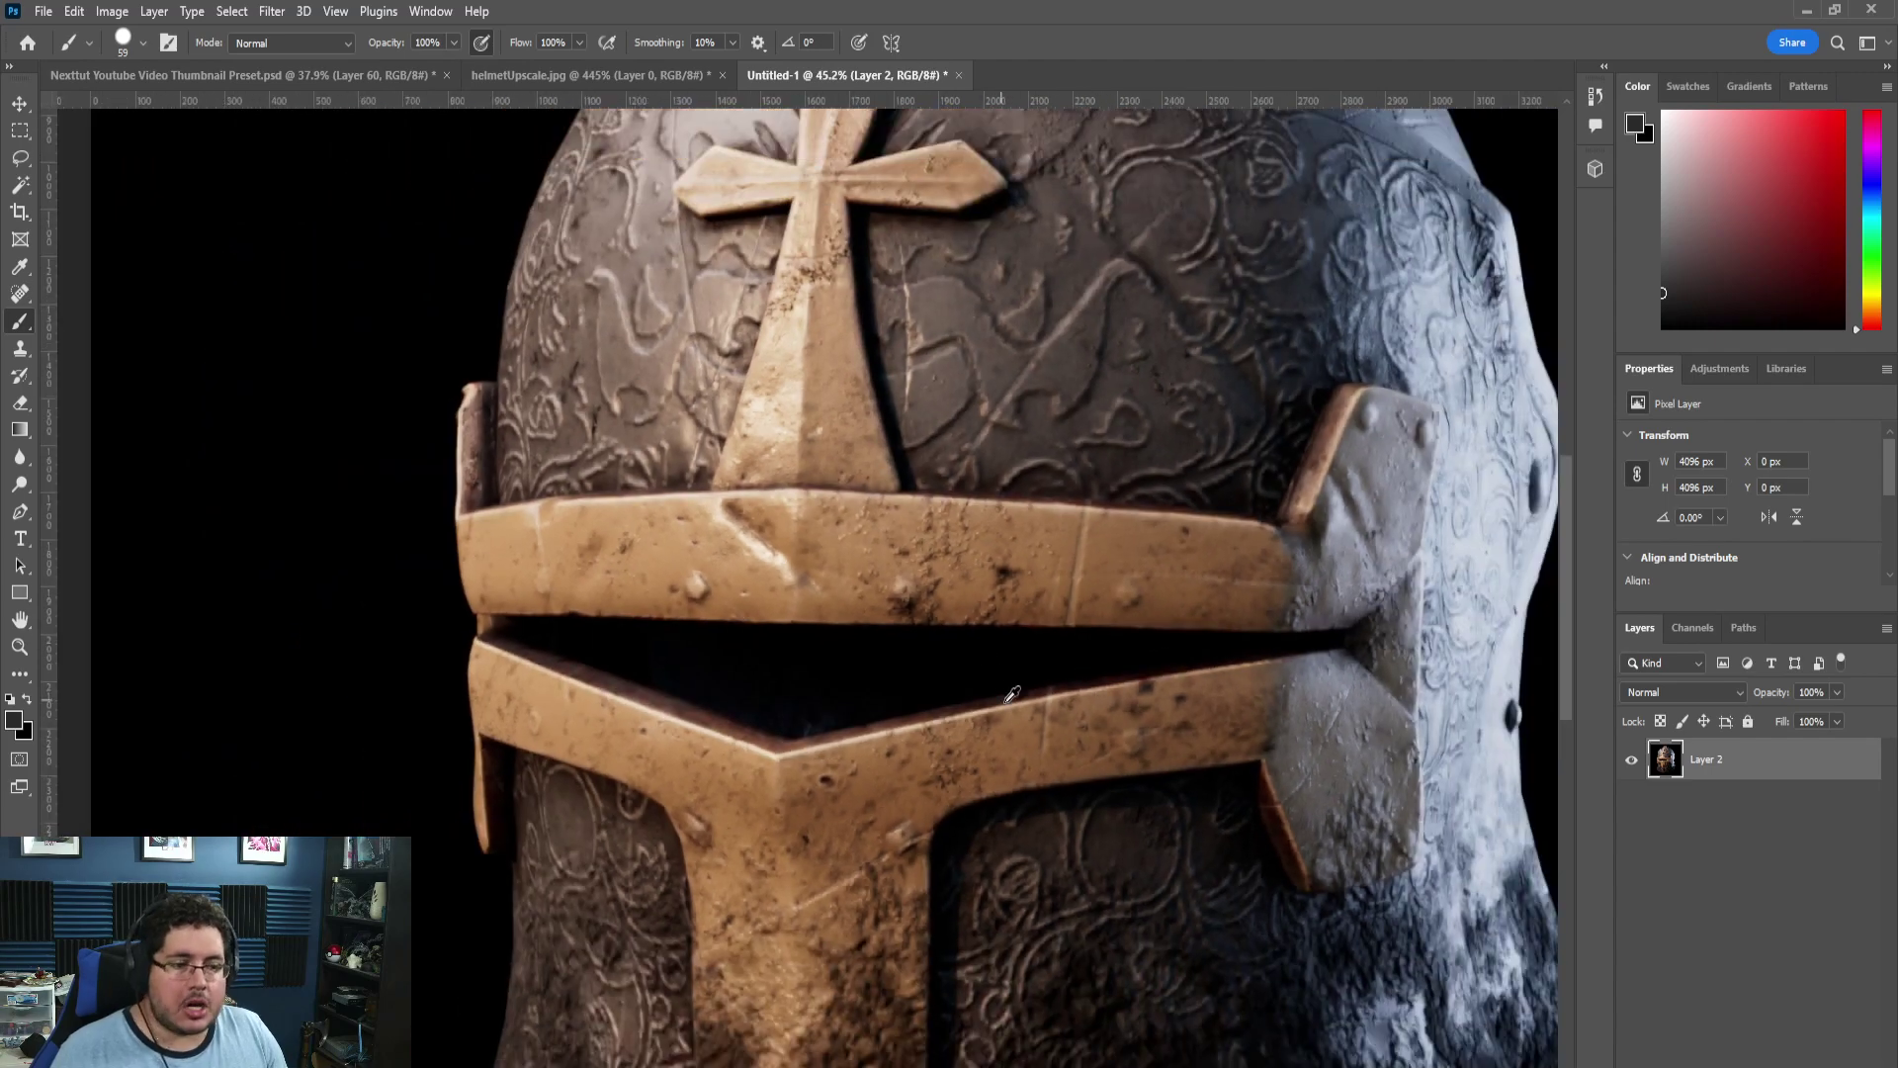
scroll(1032, 684, down, 1)
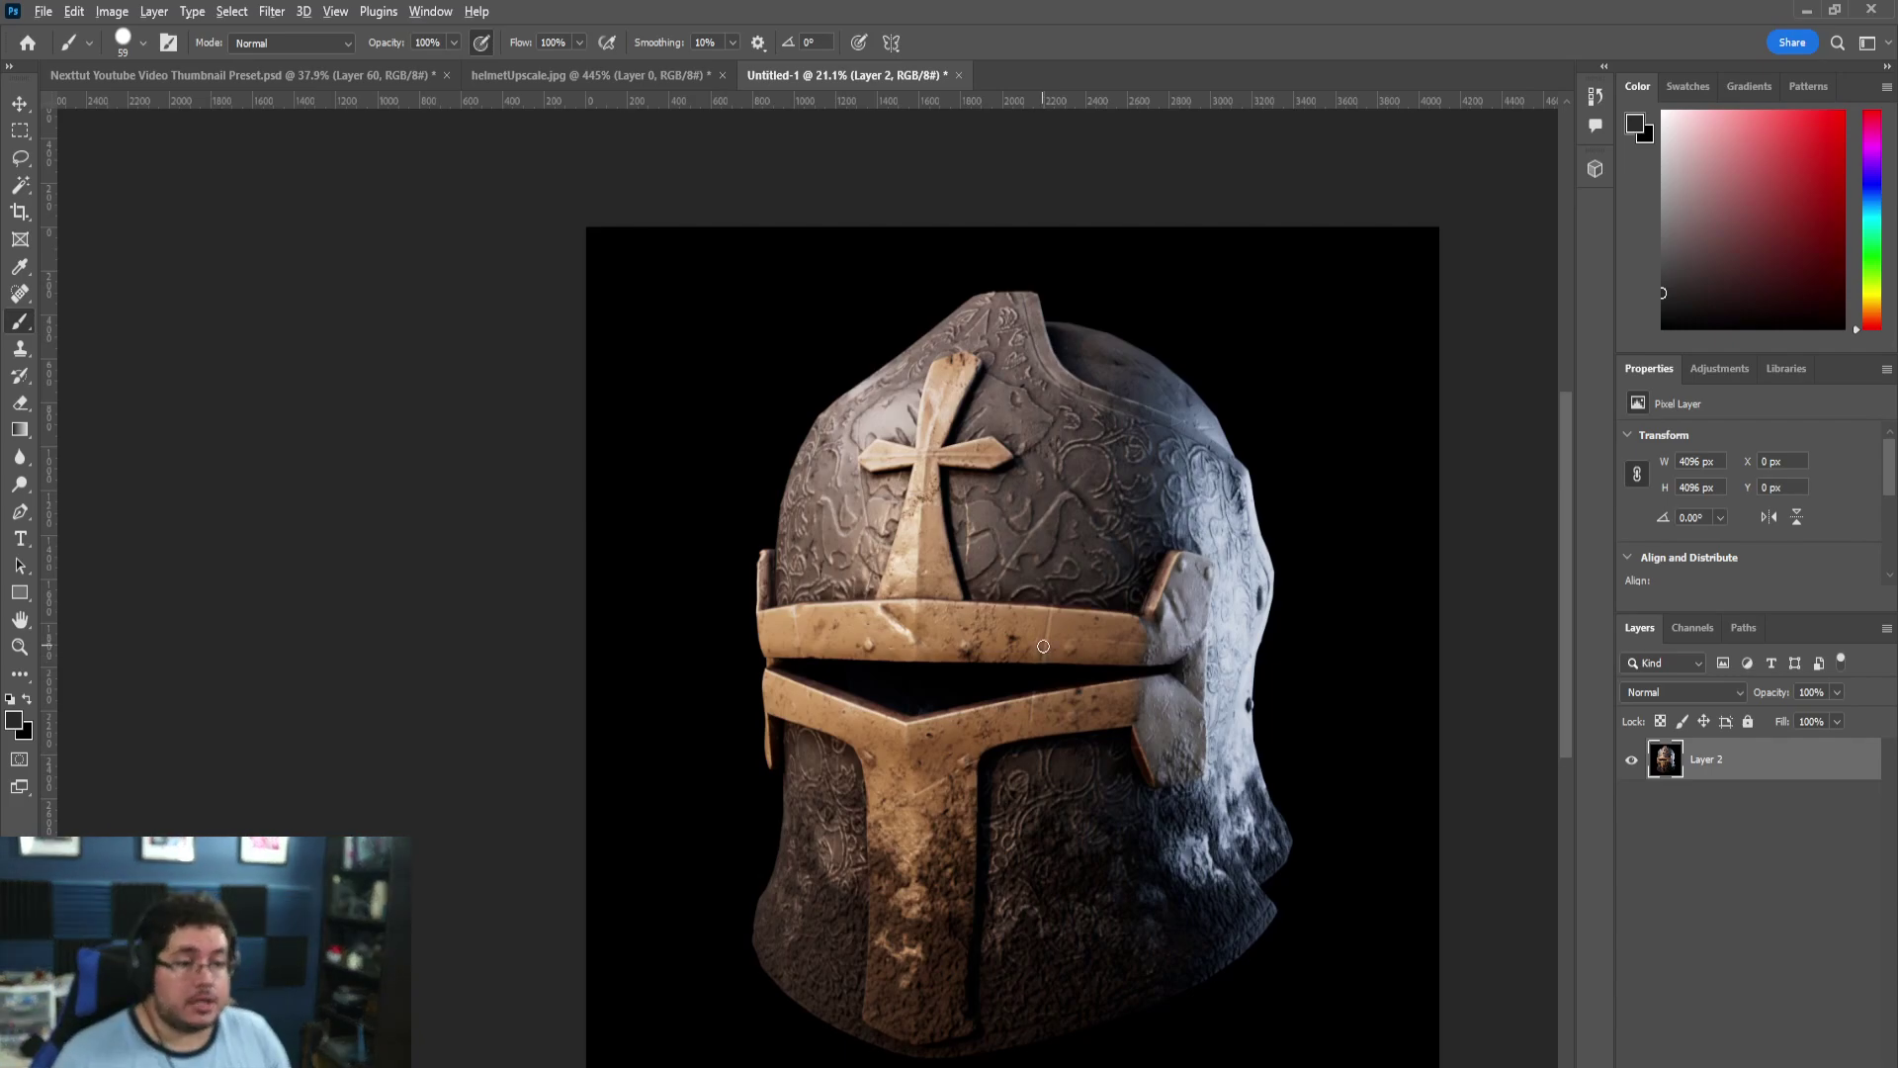
scroll(1044, 658, up, 5)
scroll(916, 453, up, 2)
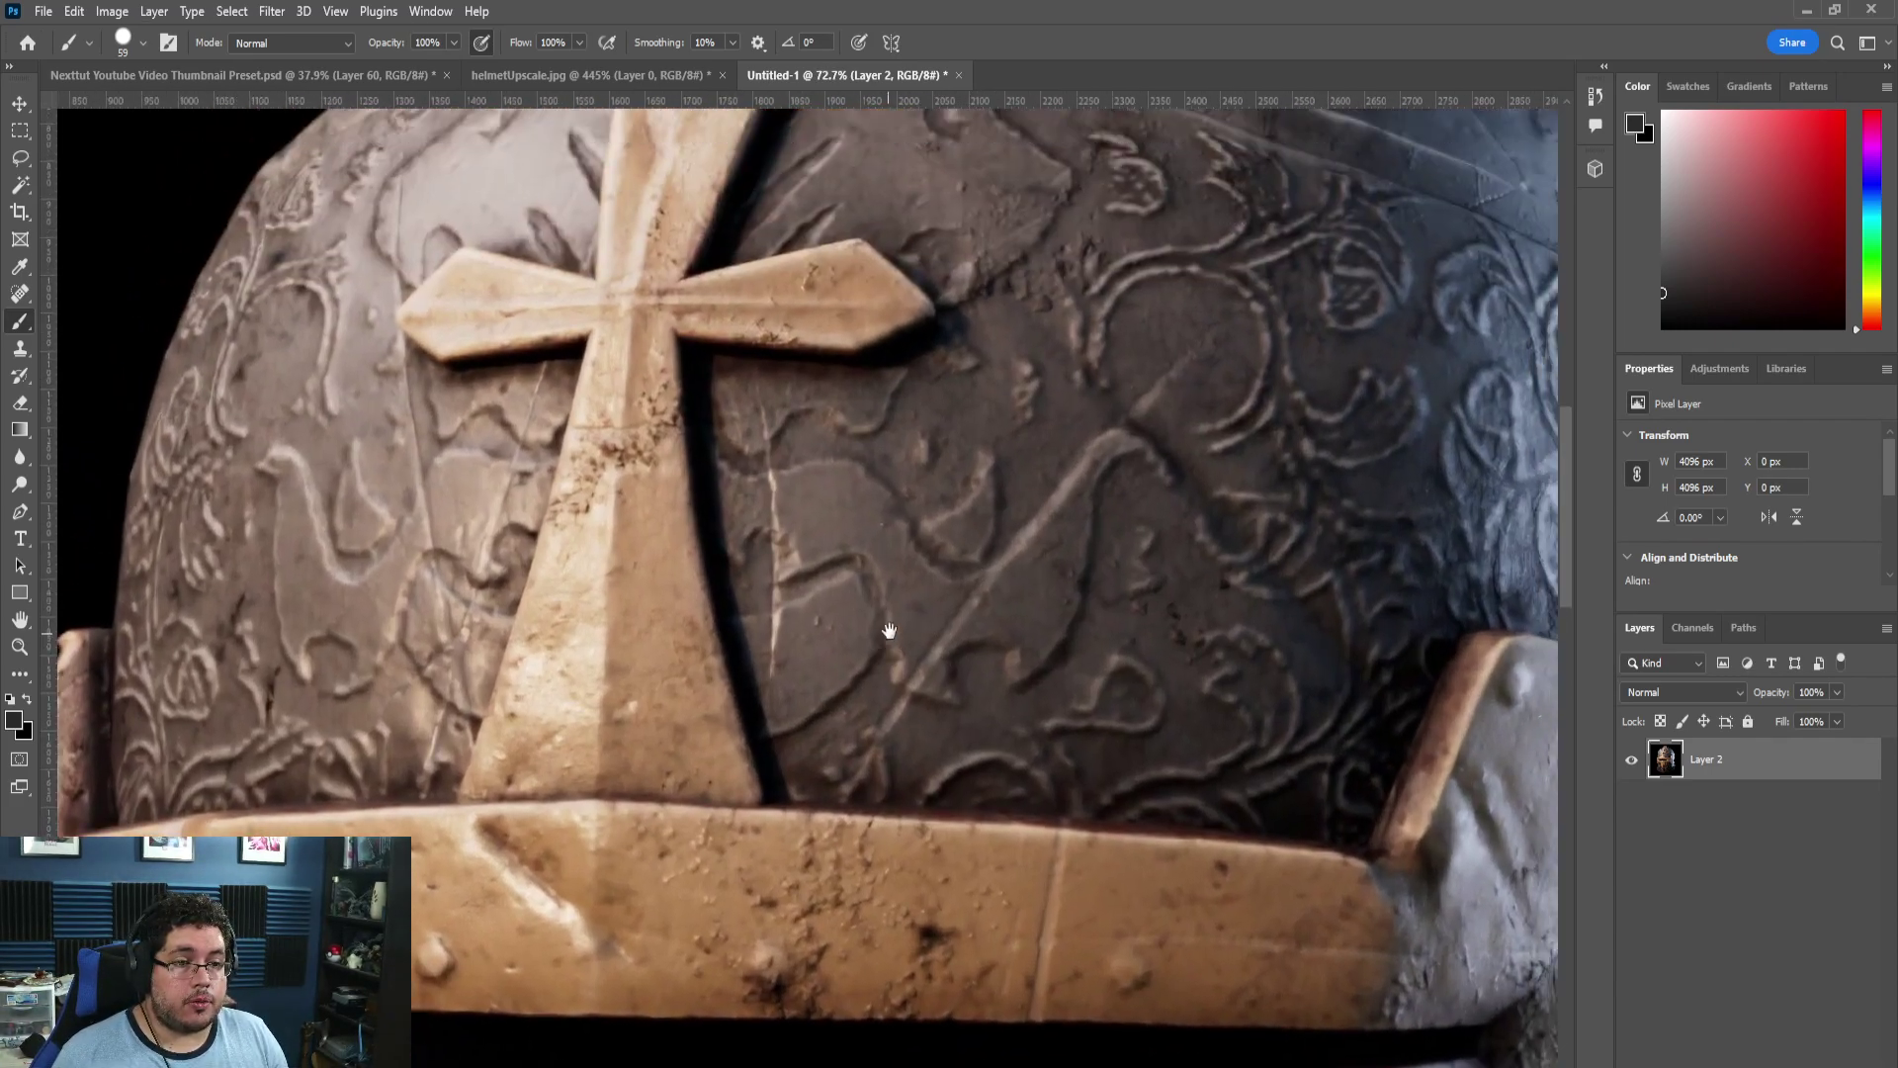
Download and install the JPEG Artifacts Removal filter from Filter > Neural Filters.
click(263, 11)
click(297, 96)
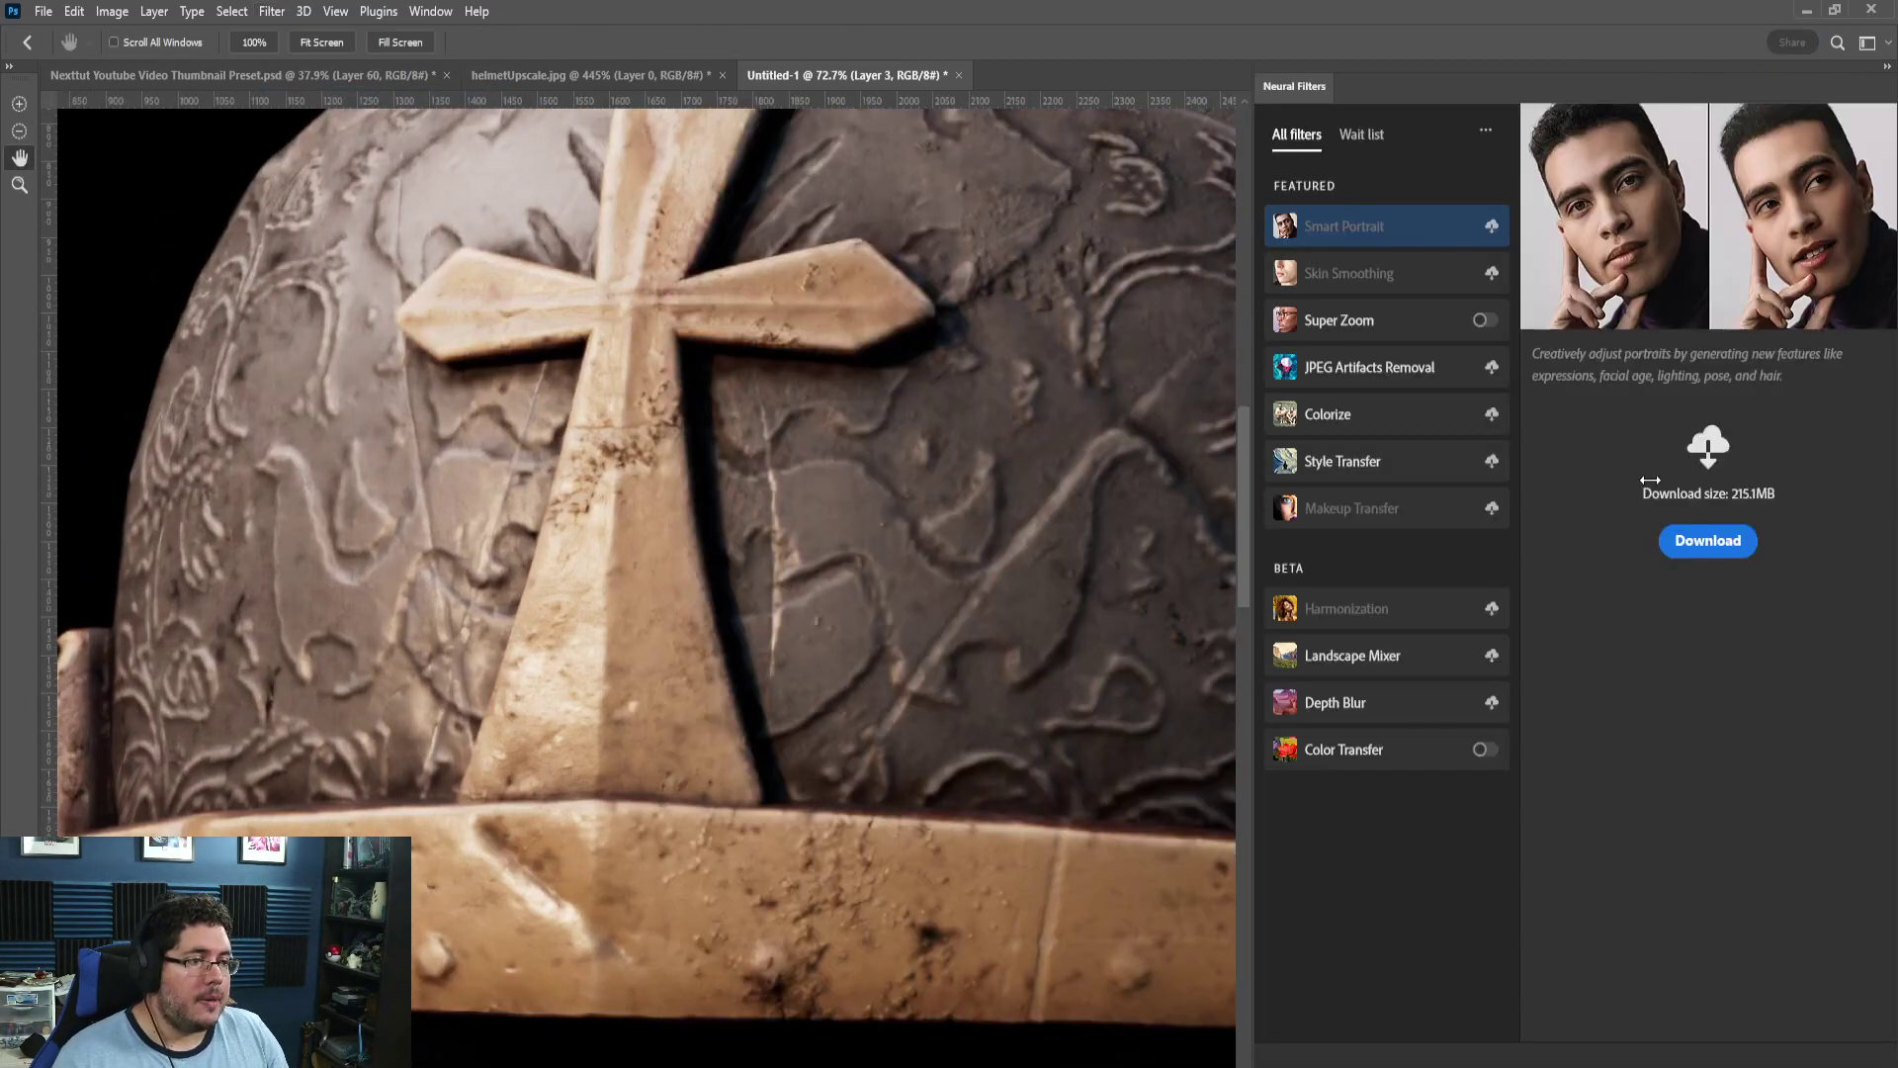
click(1500, 371)
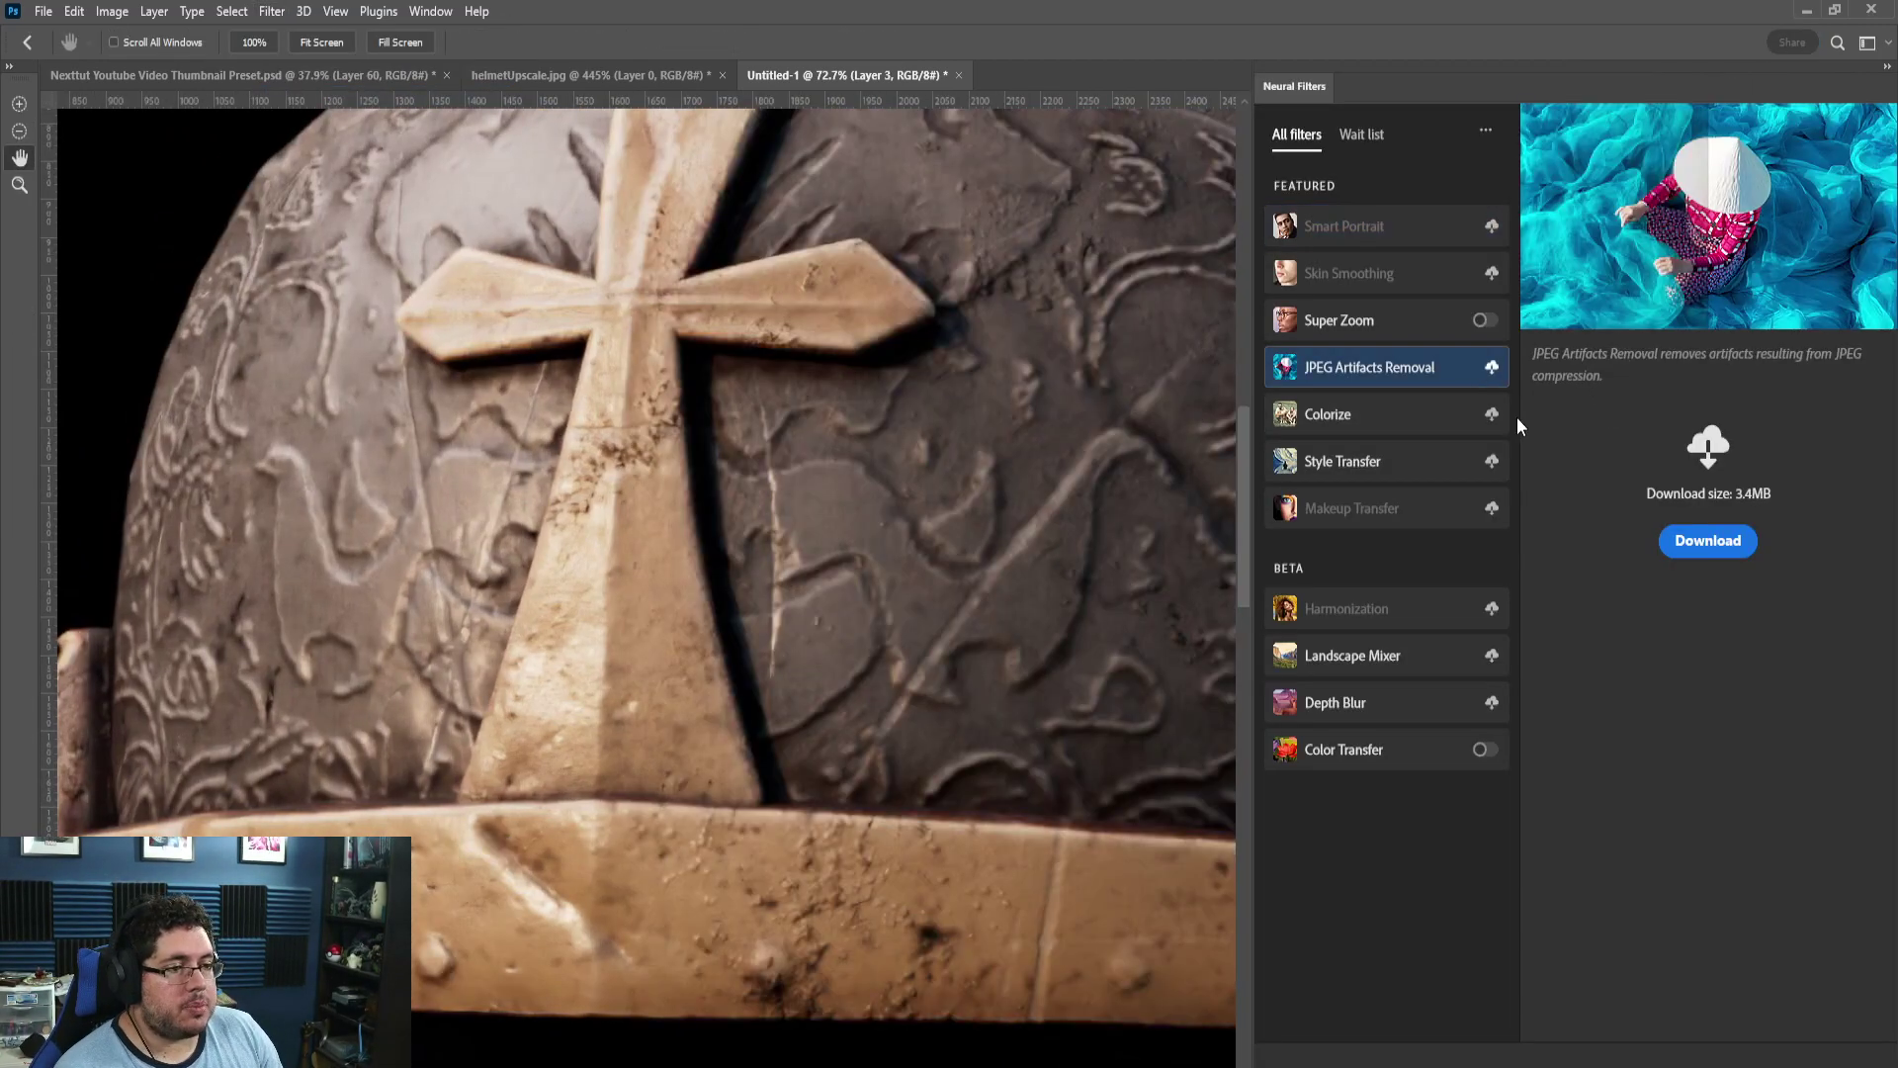
click(1493, 369)
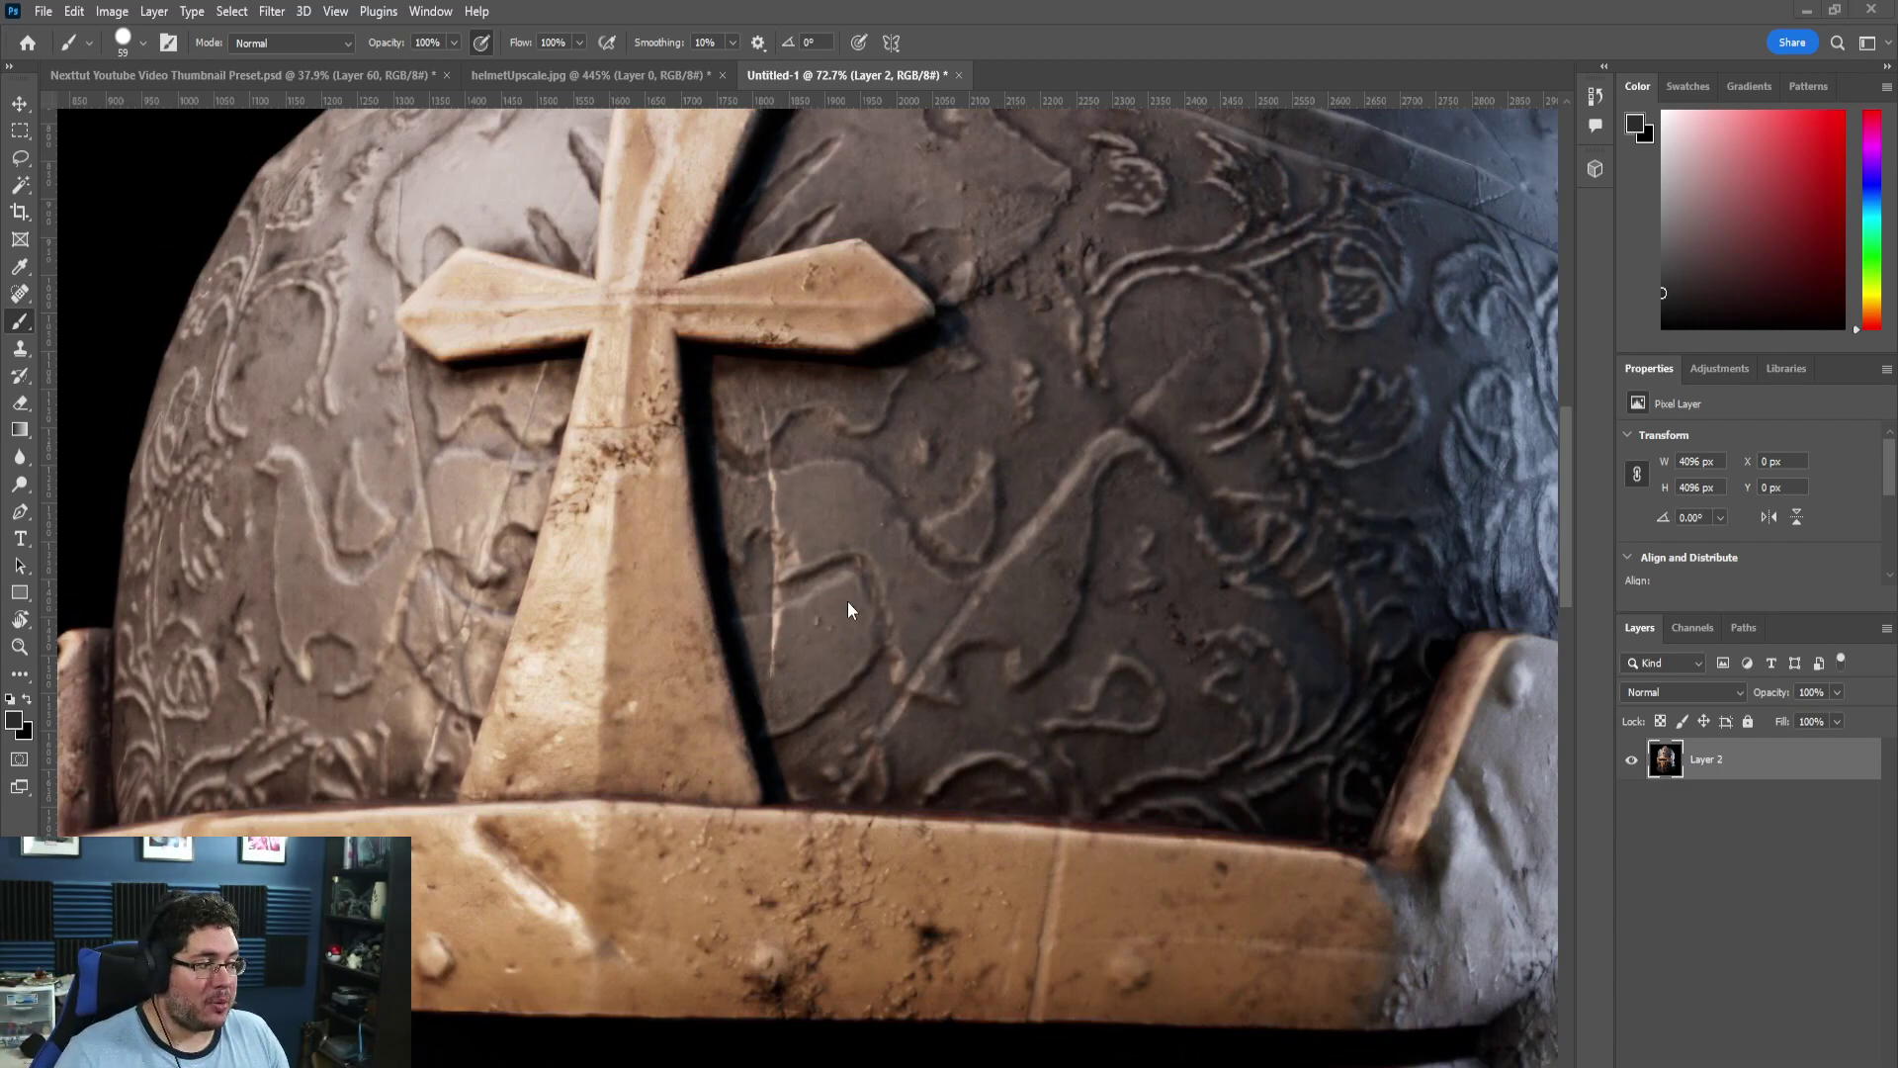
Zoom into the 4096 px Untitled-1 upscale to inspect the helmet detail.
scroll(1088, 573, down, 1)
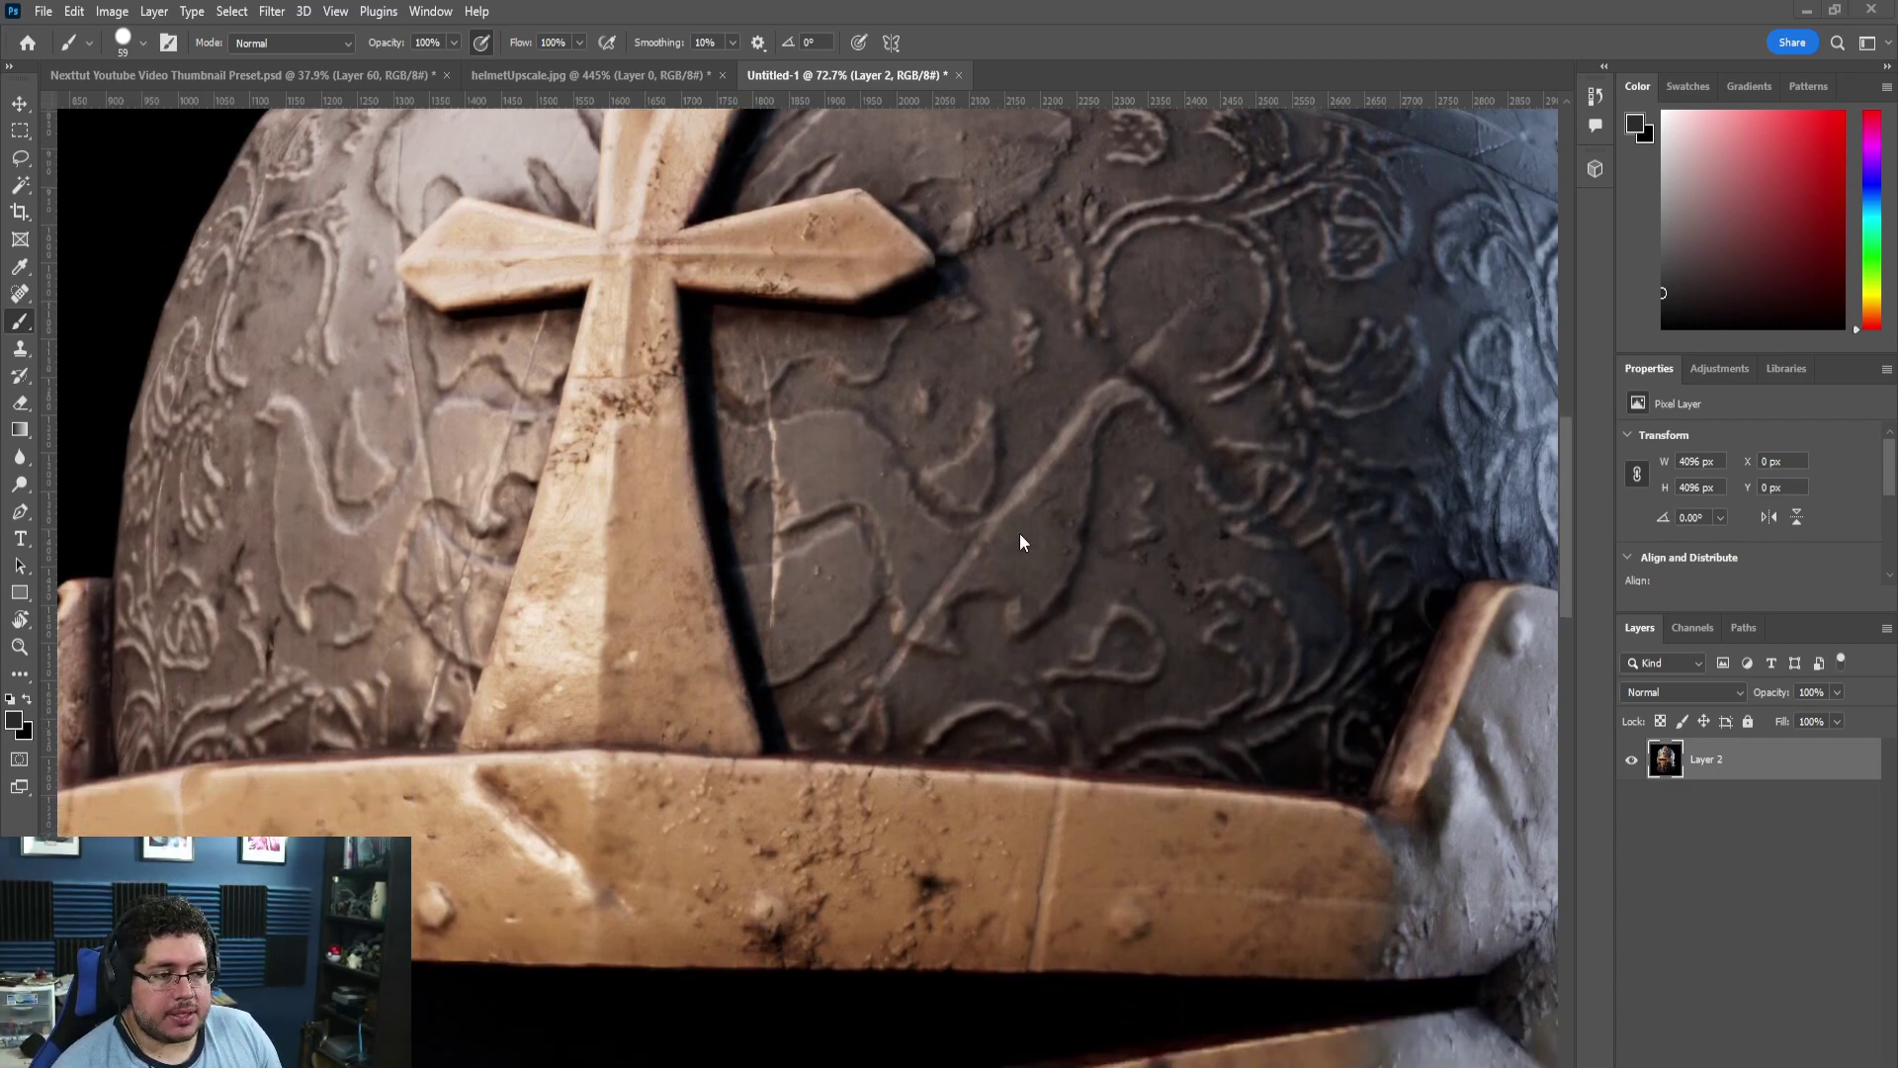
scroll(802, 521, down, 3)
scroll(939, 564, down, 2)
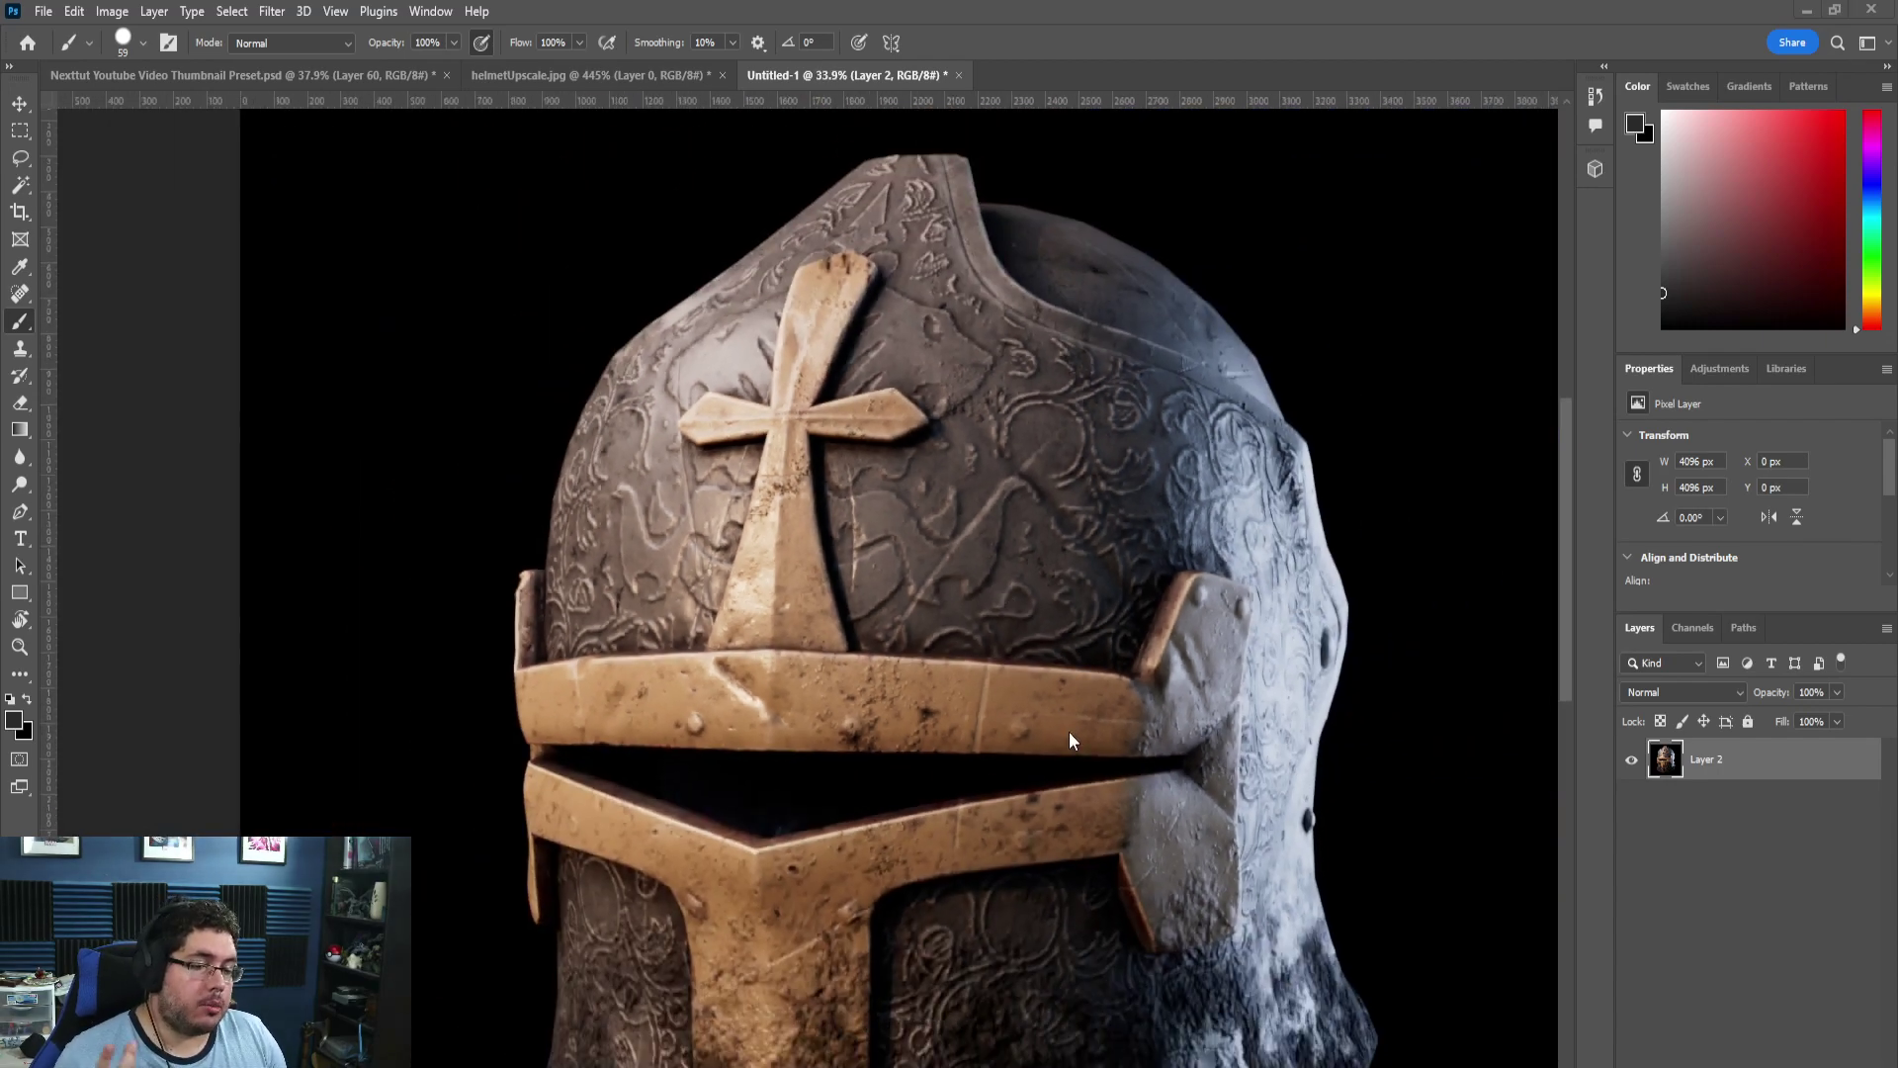
scroll(995, 709, down, 1)
scroll(995, 708, down, 2)
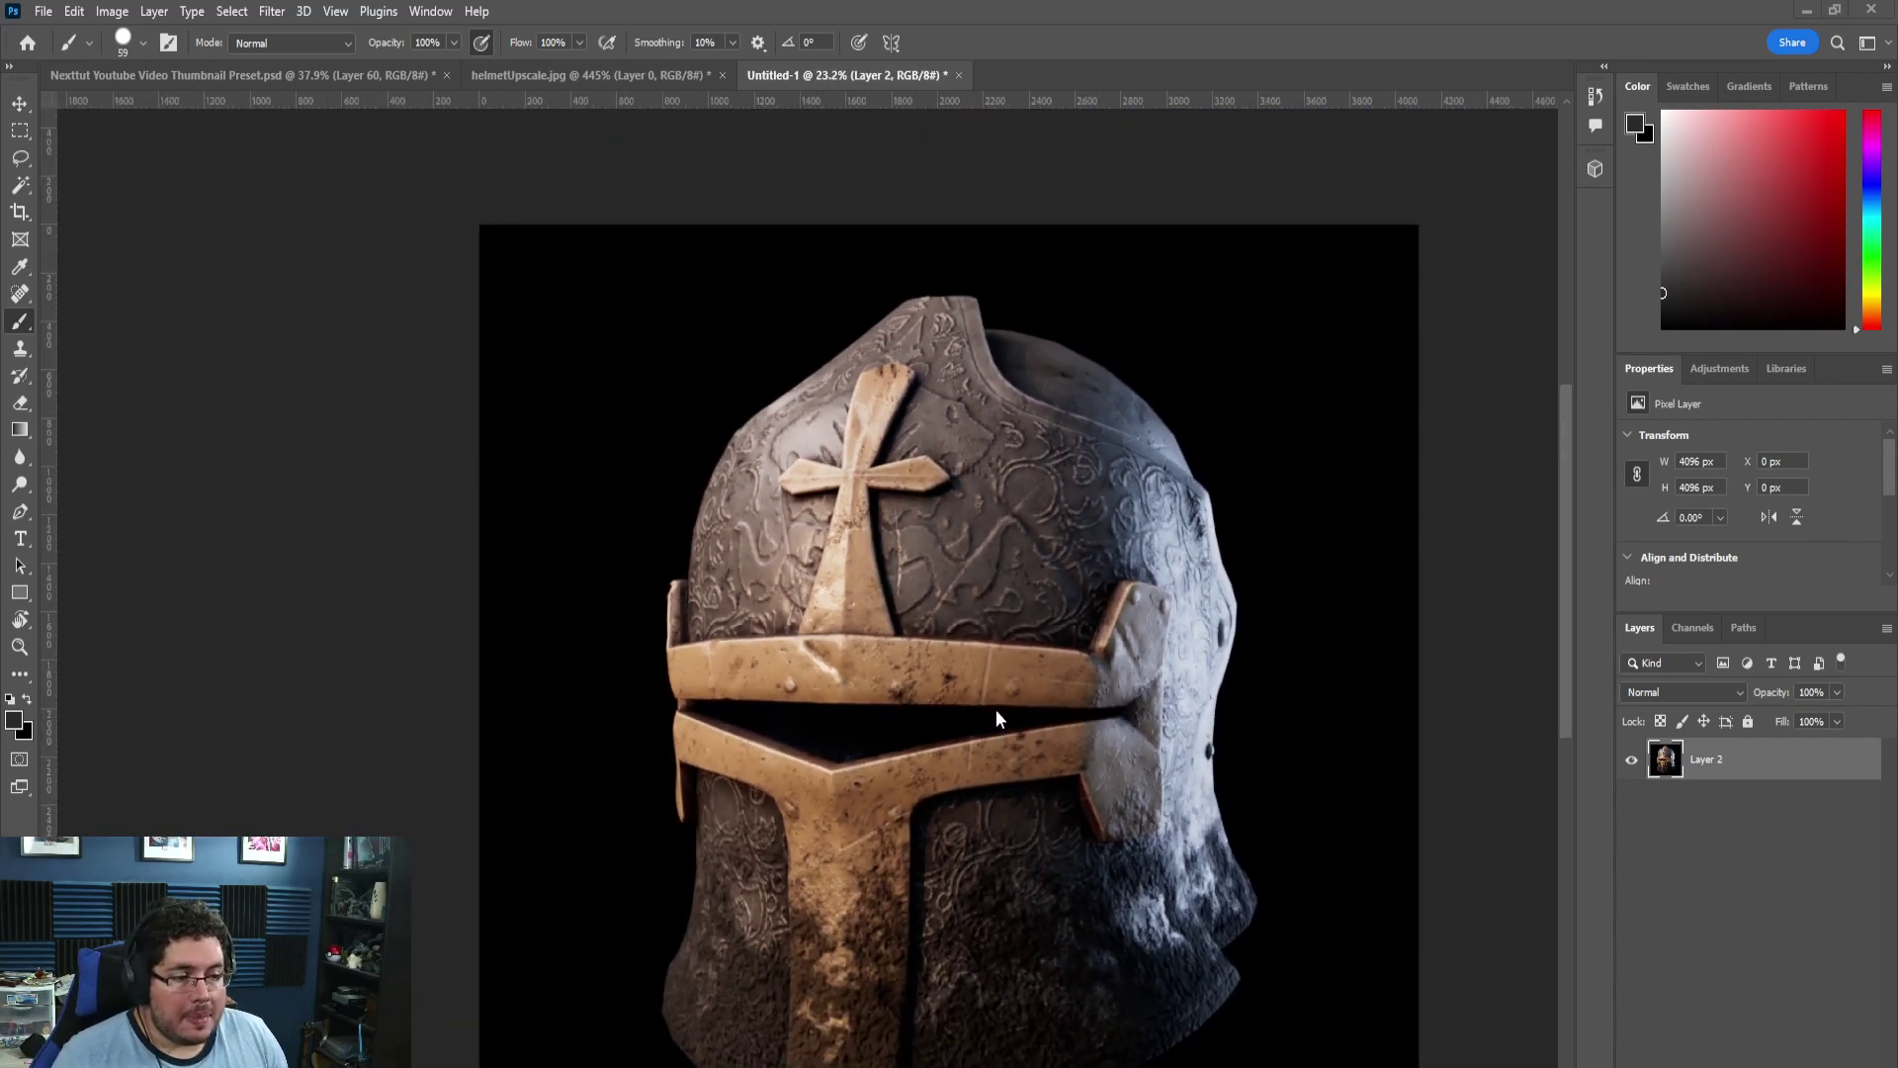
scroll(904, 875, up, 1)
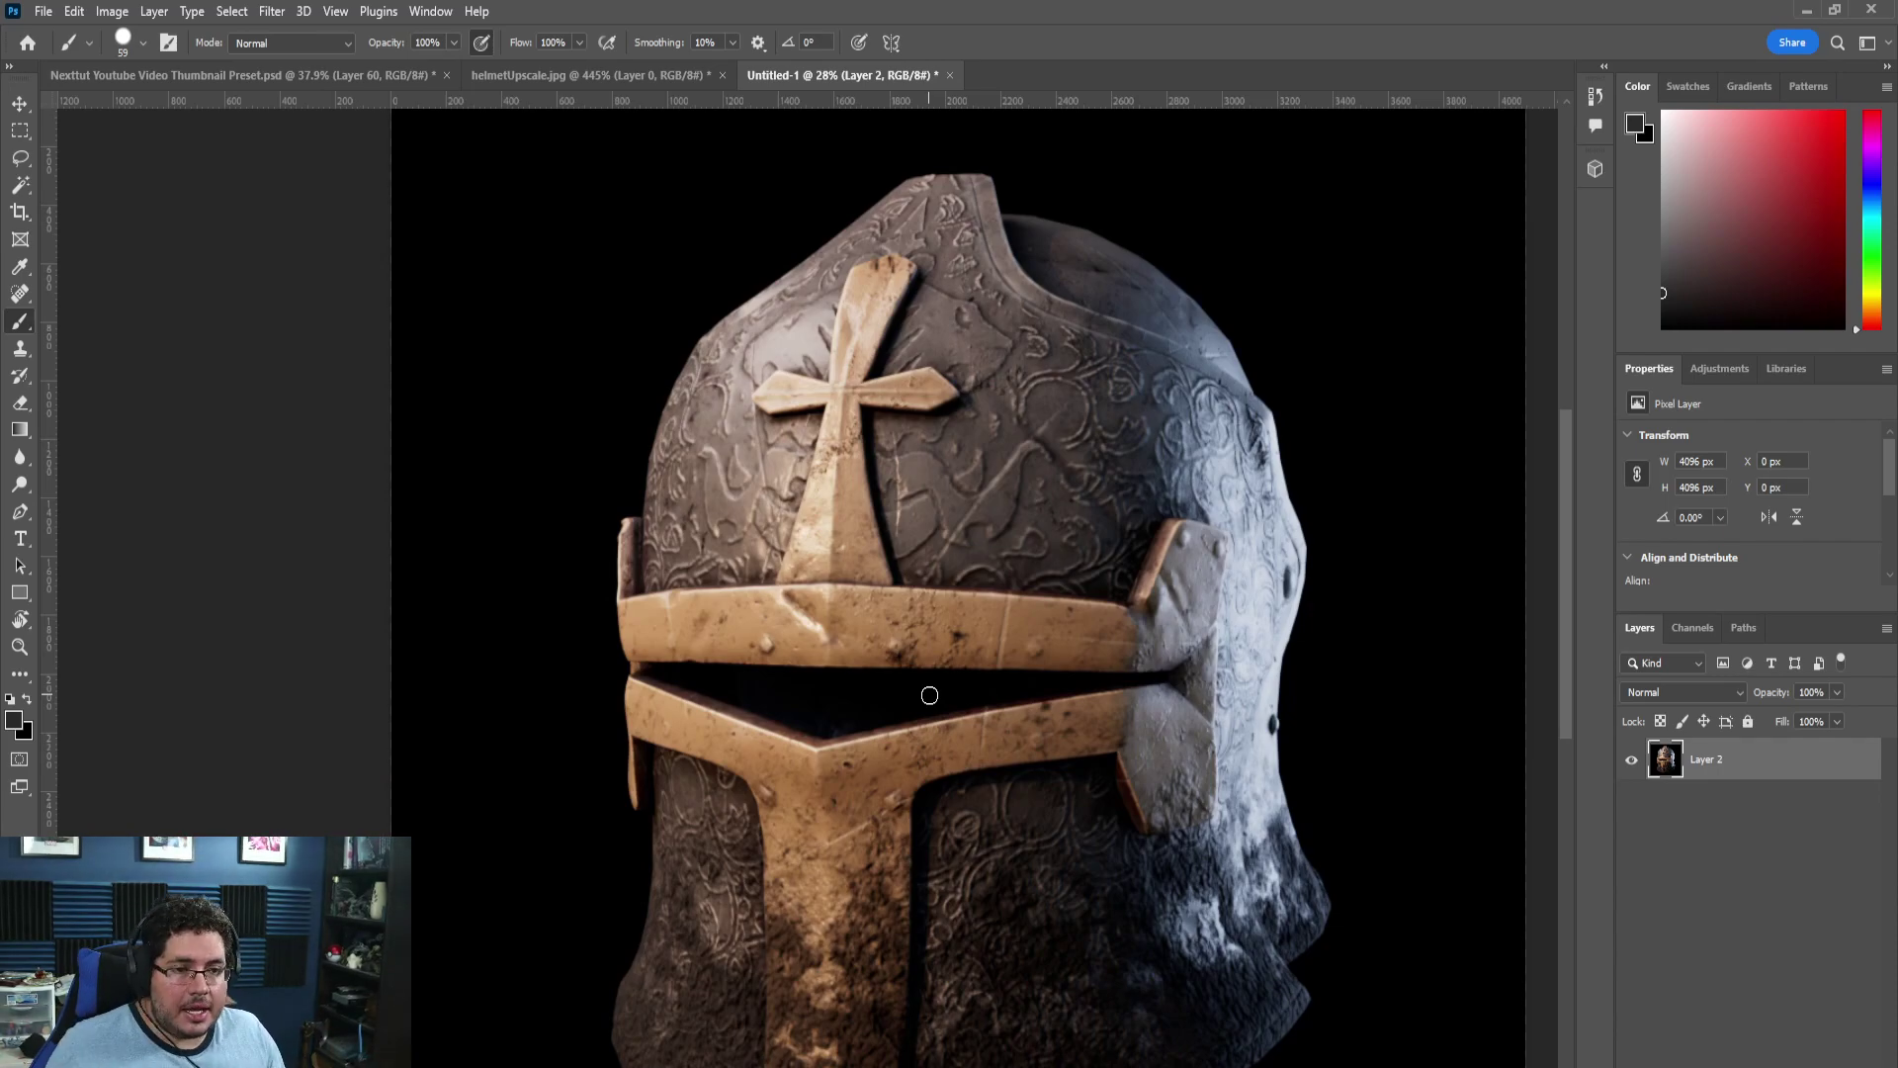
Compare helmetUpscale.jpg against Untitled-1, end on the original, then open the Windows Start menu.
click(590, 75)
scroll(811, 535, down, 2)
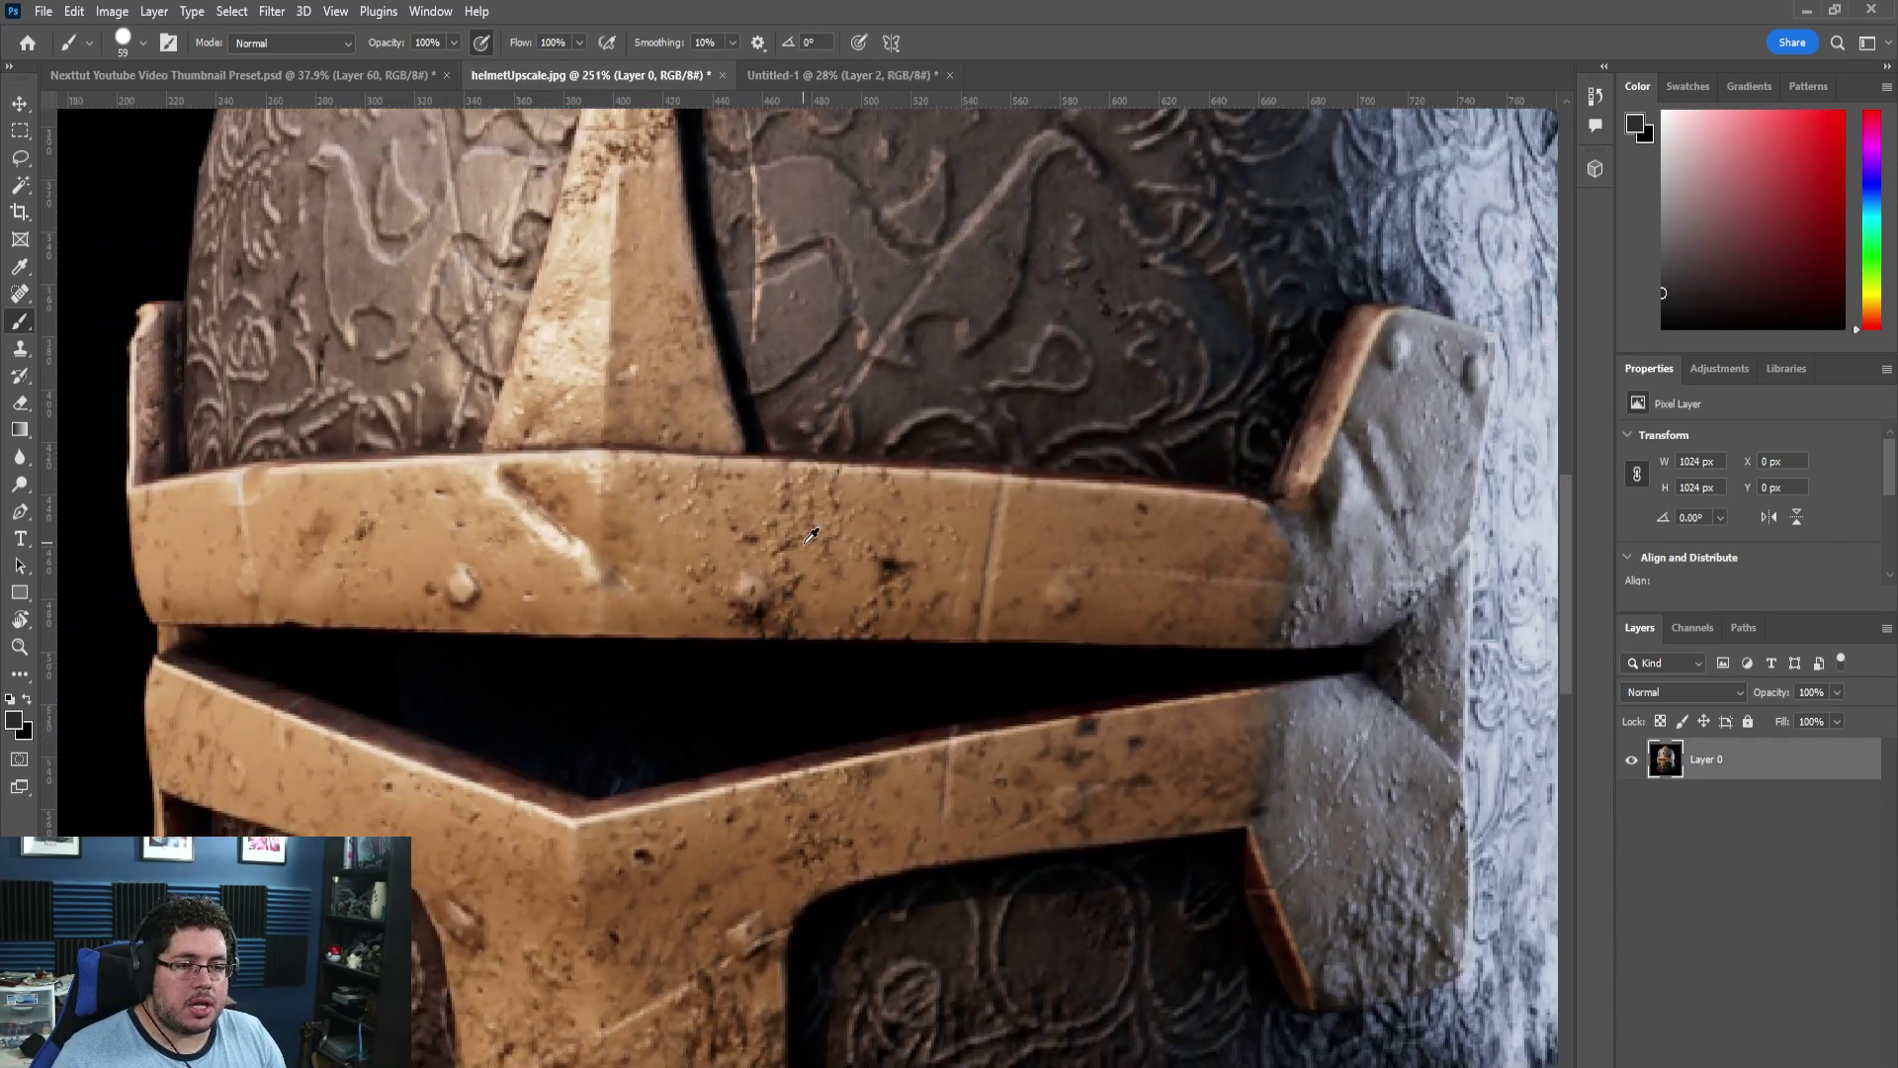
scroll(812, 535, down, 2)
scroll(812, 535, up, 5)
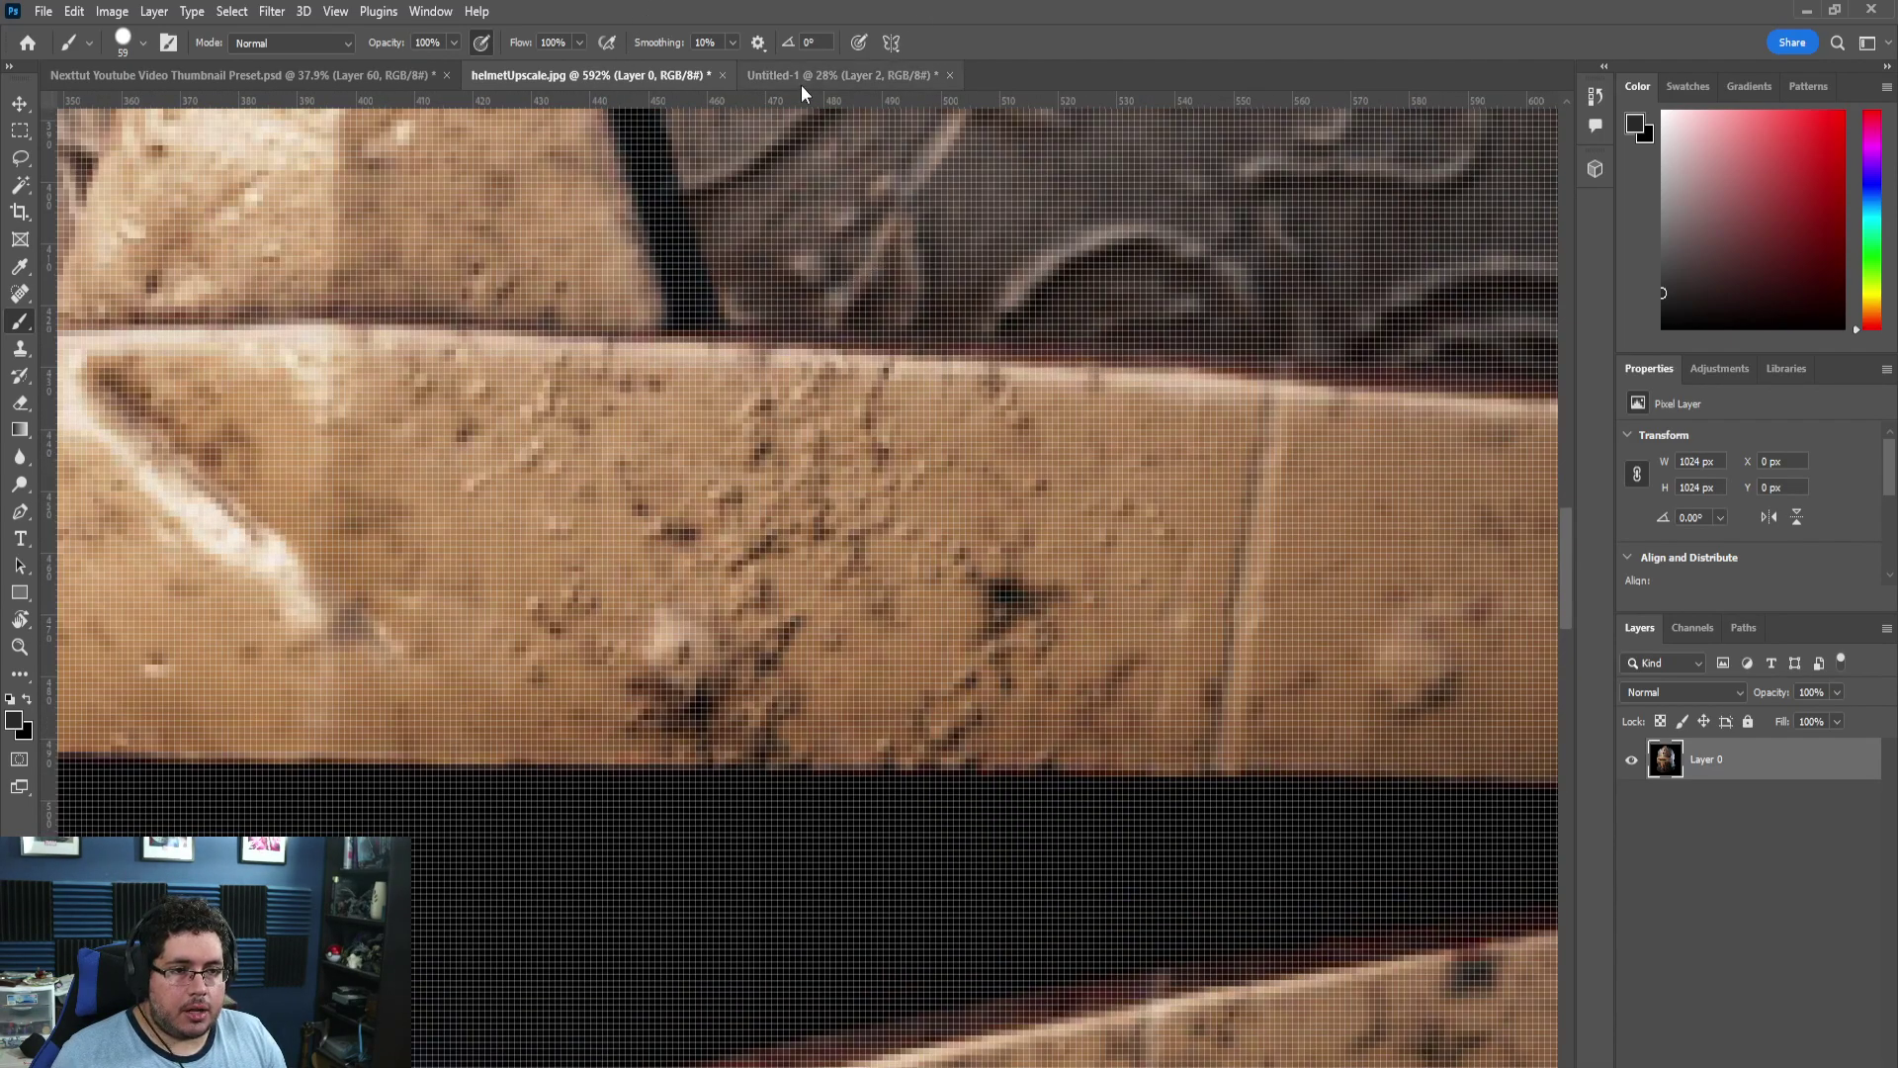
click(802, 77)
scroll(880, 683, up, 5)
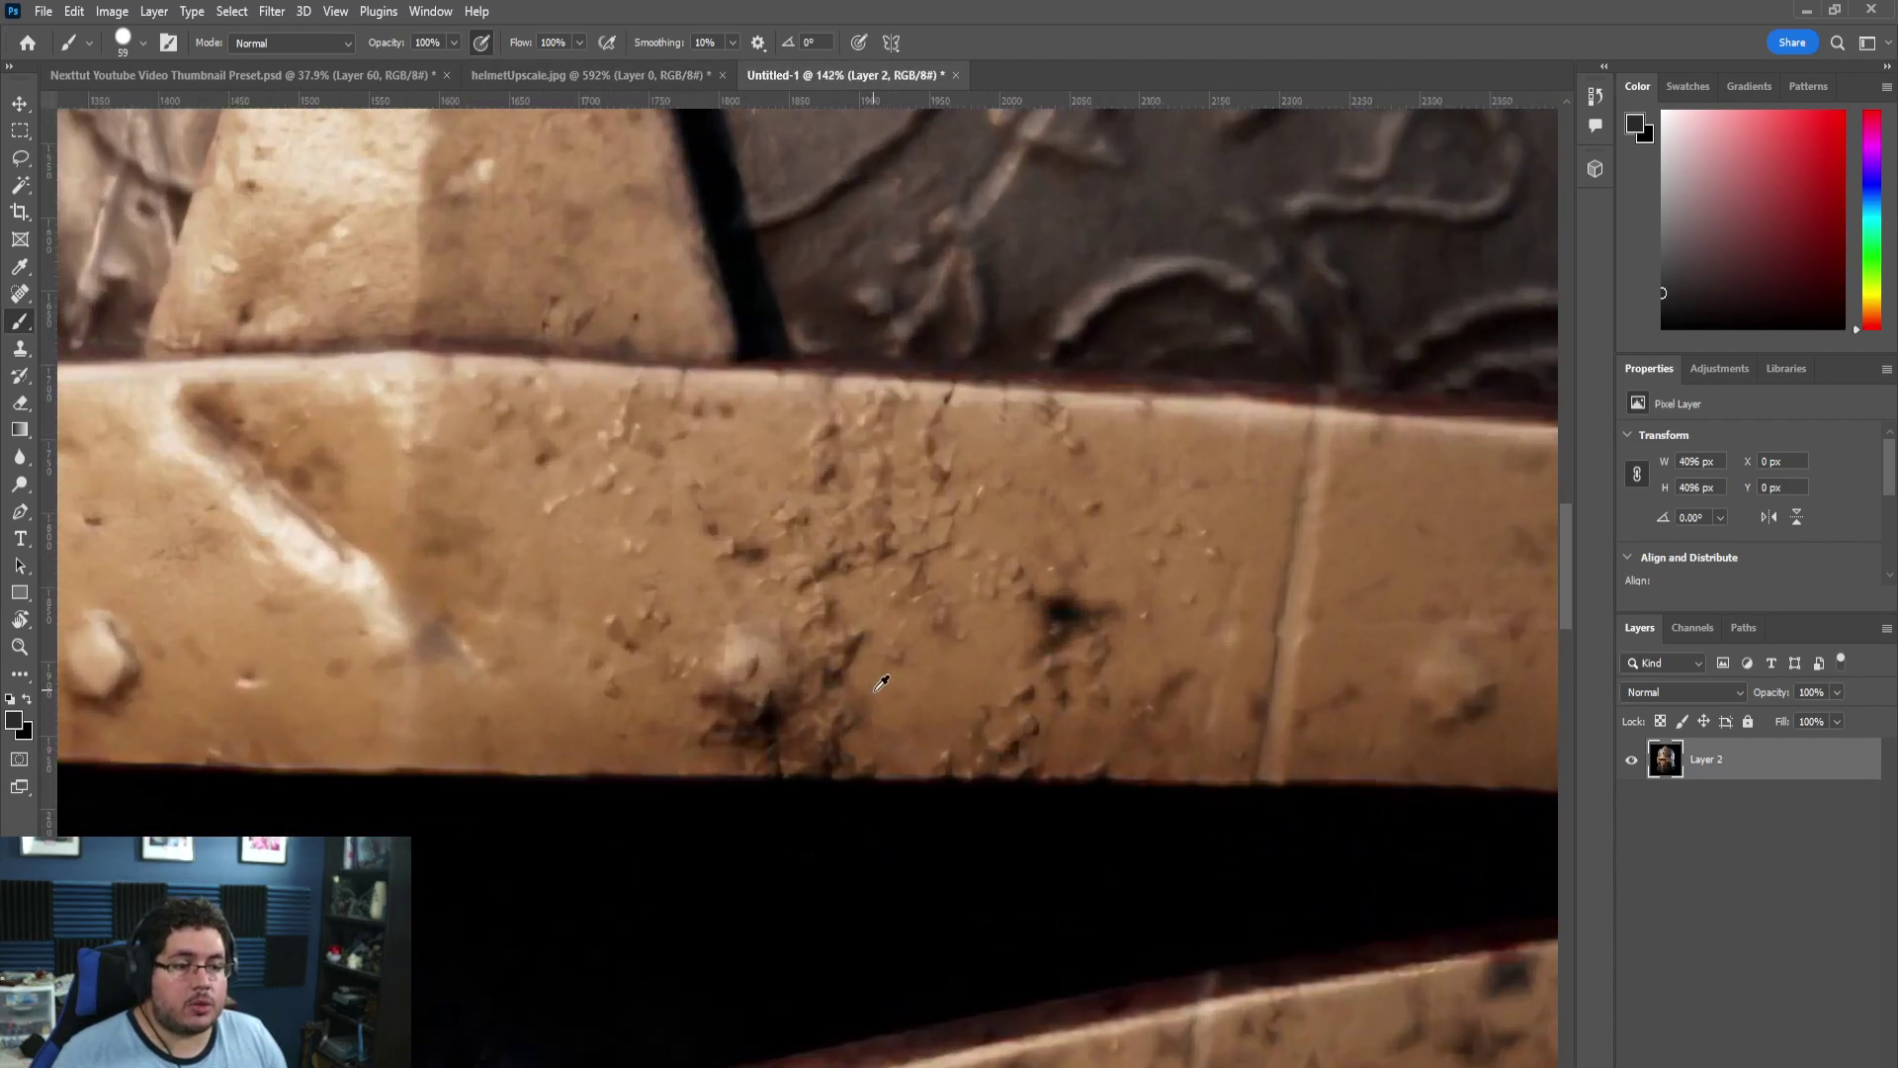
scroll(880, 683, down, 3)
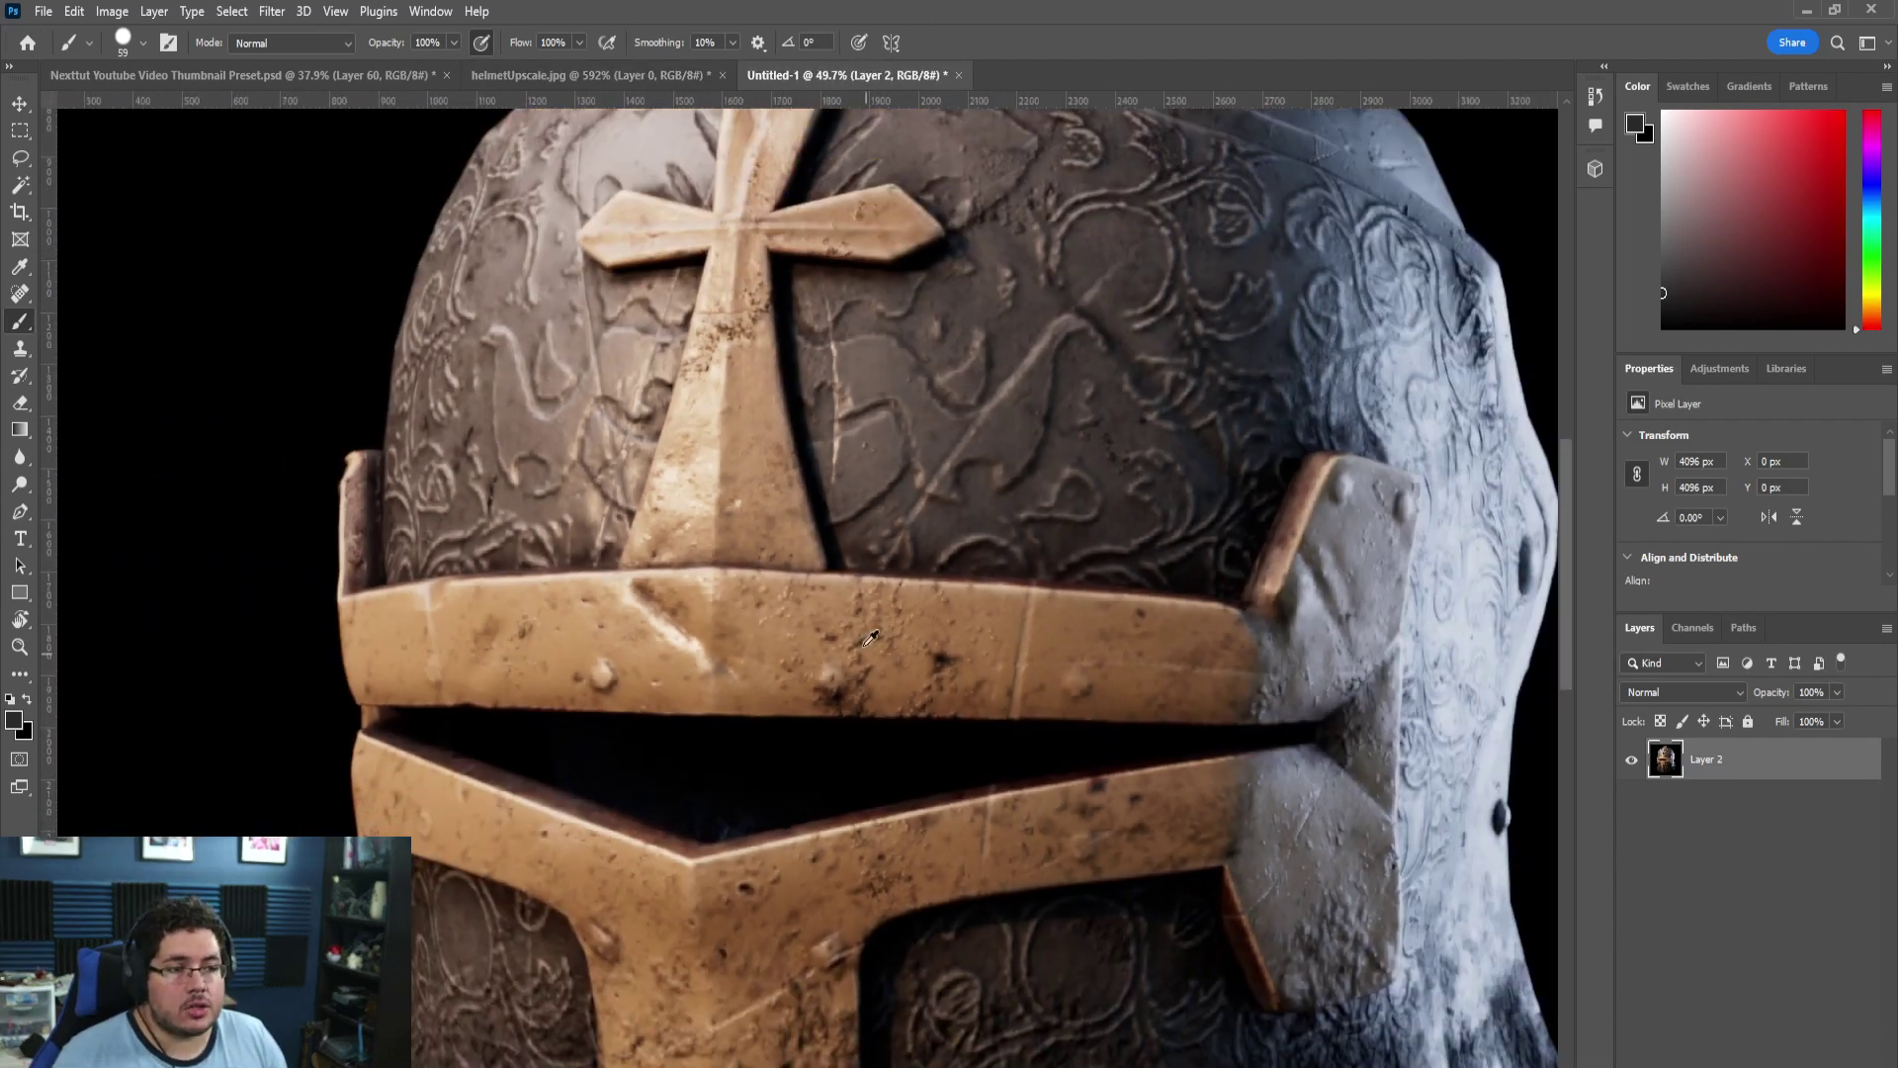
click(603, 77)
key(super)
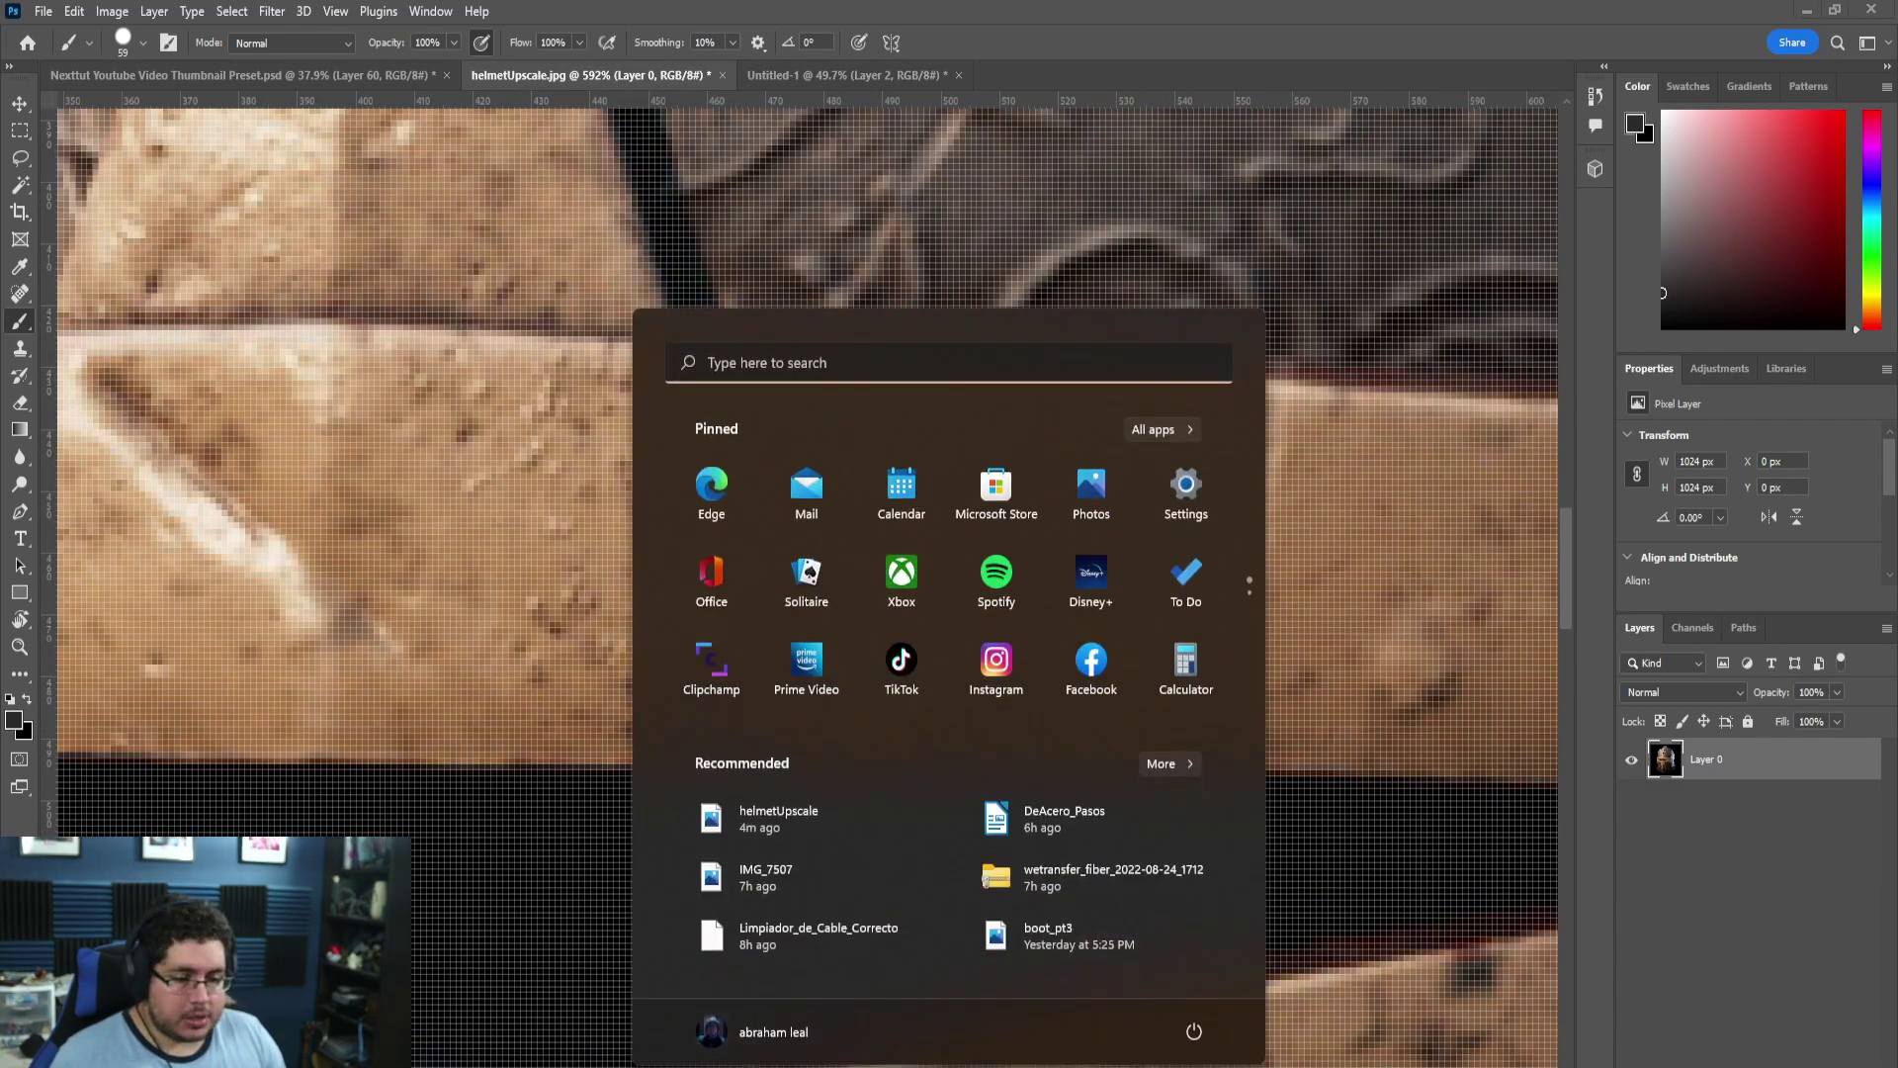
click(1522, 184)
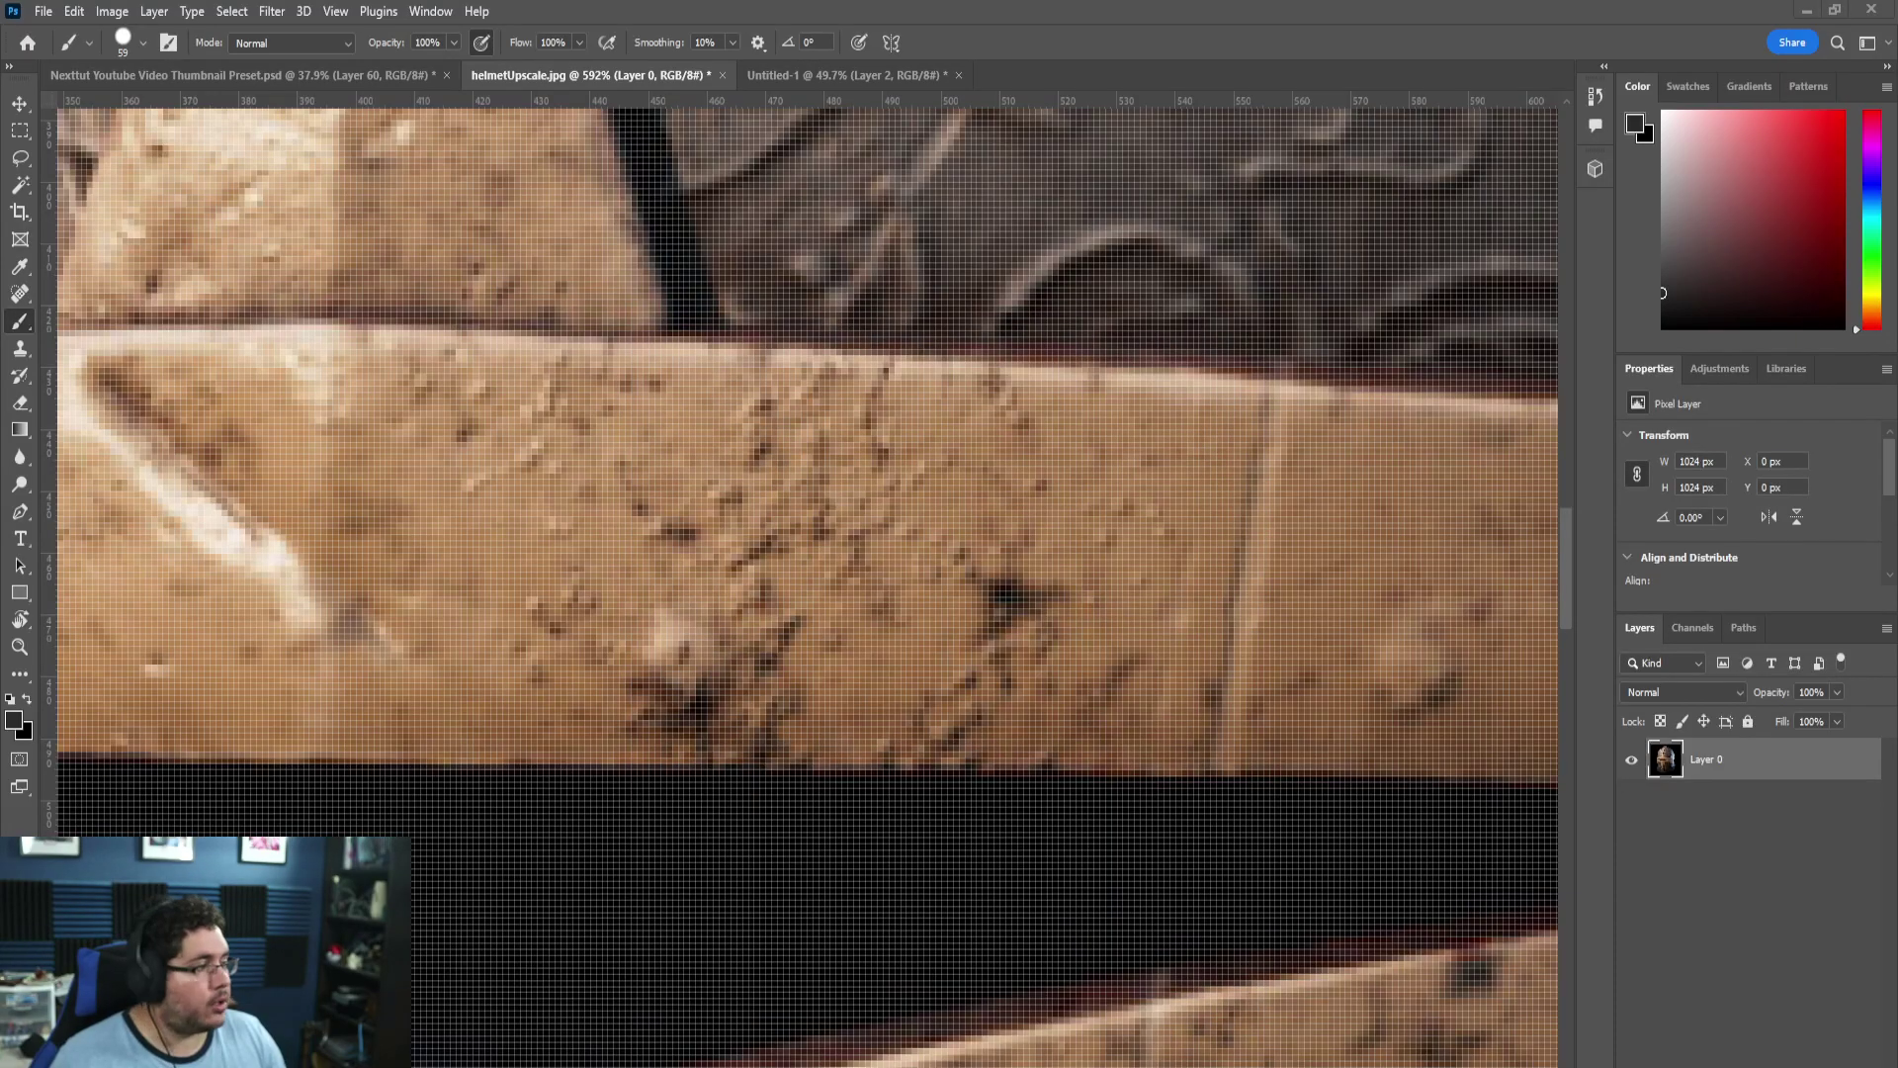
text(iomag)
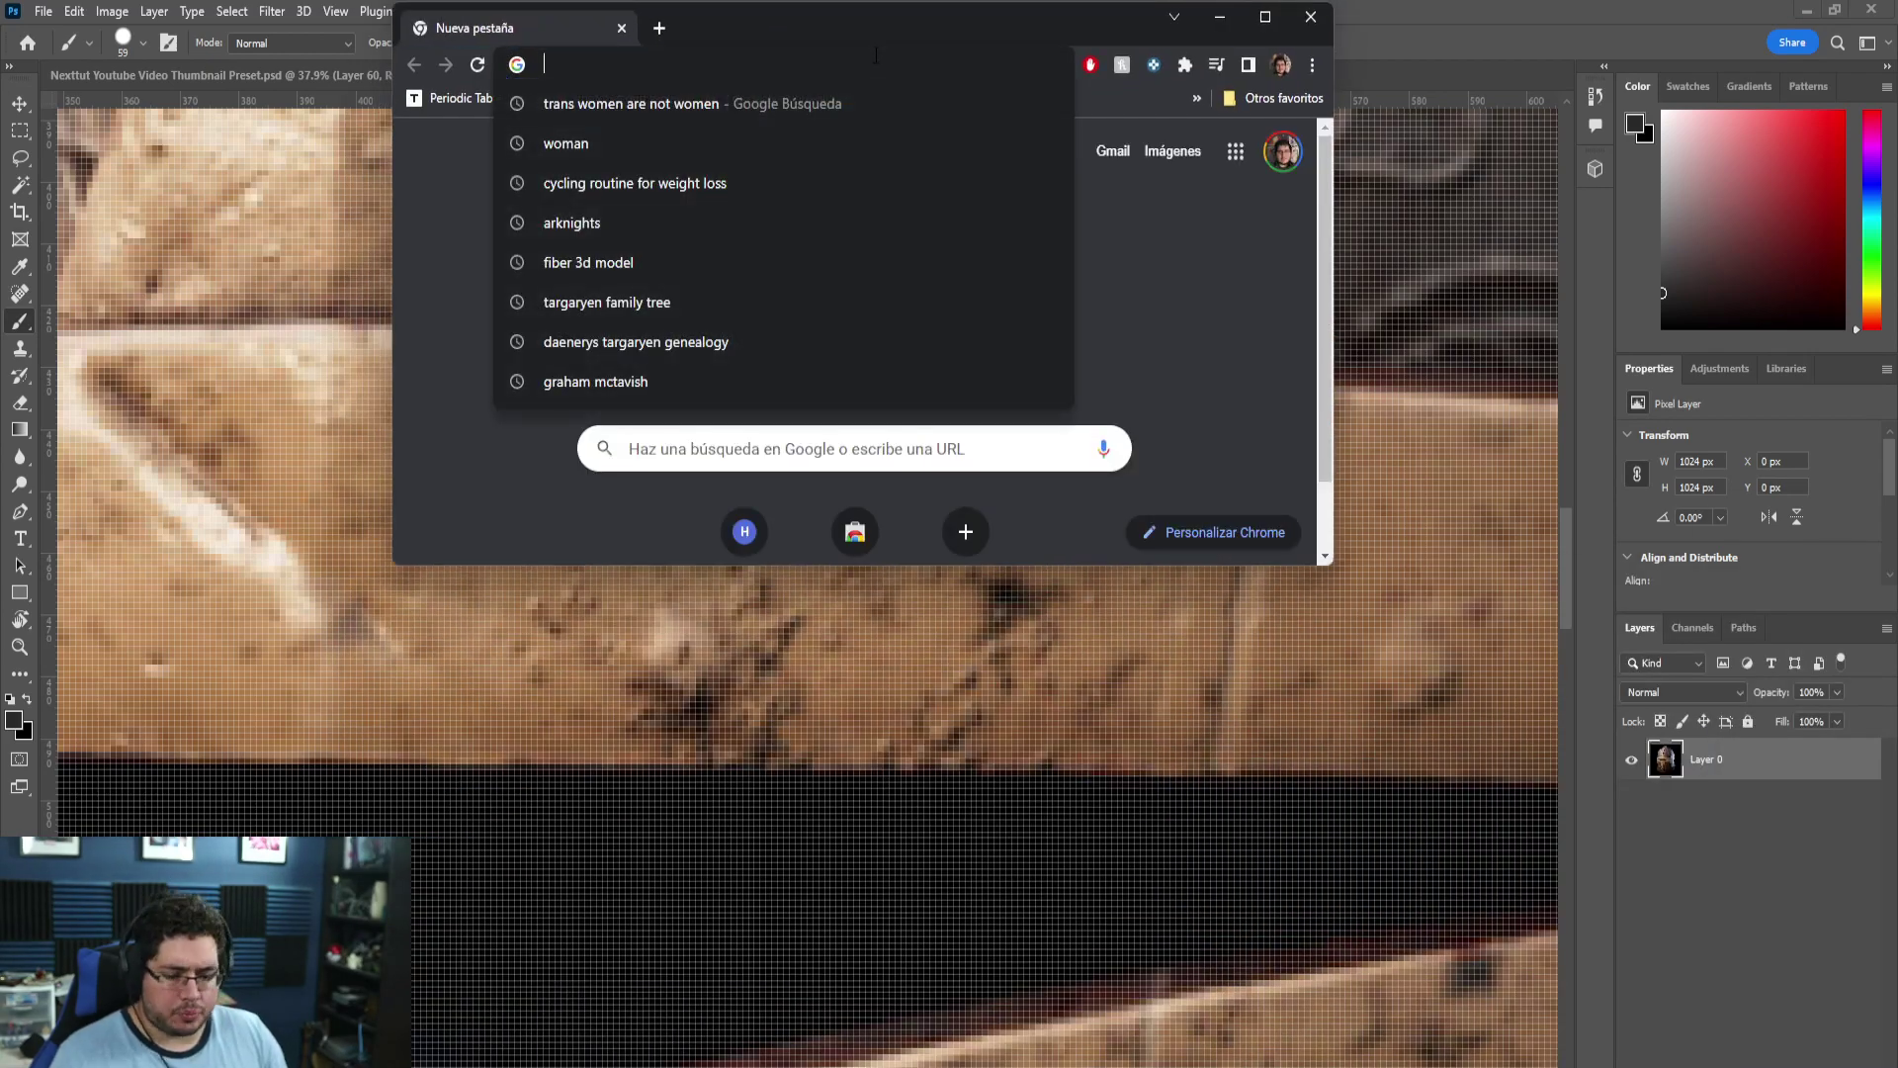
text(e upscaler)
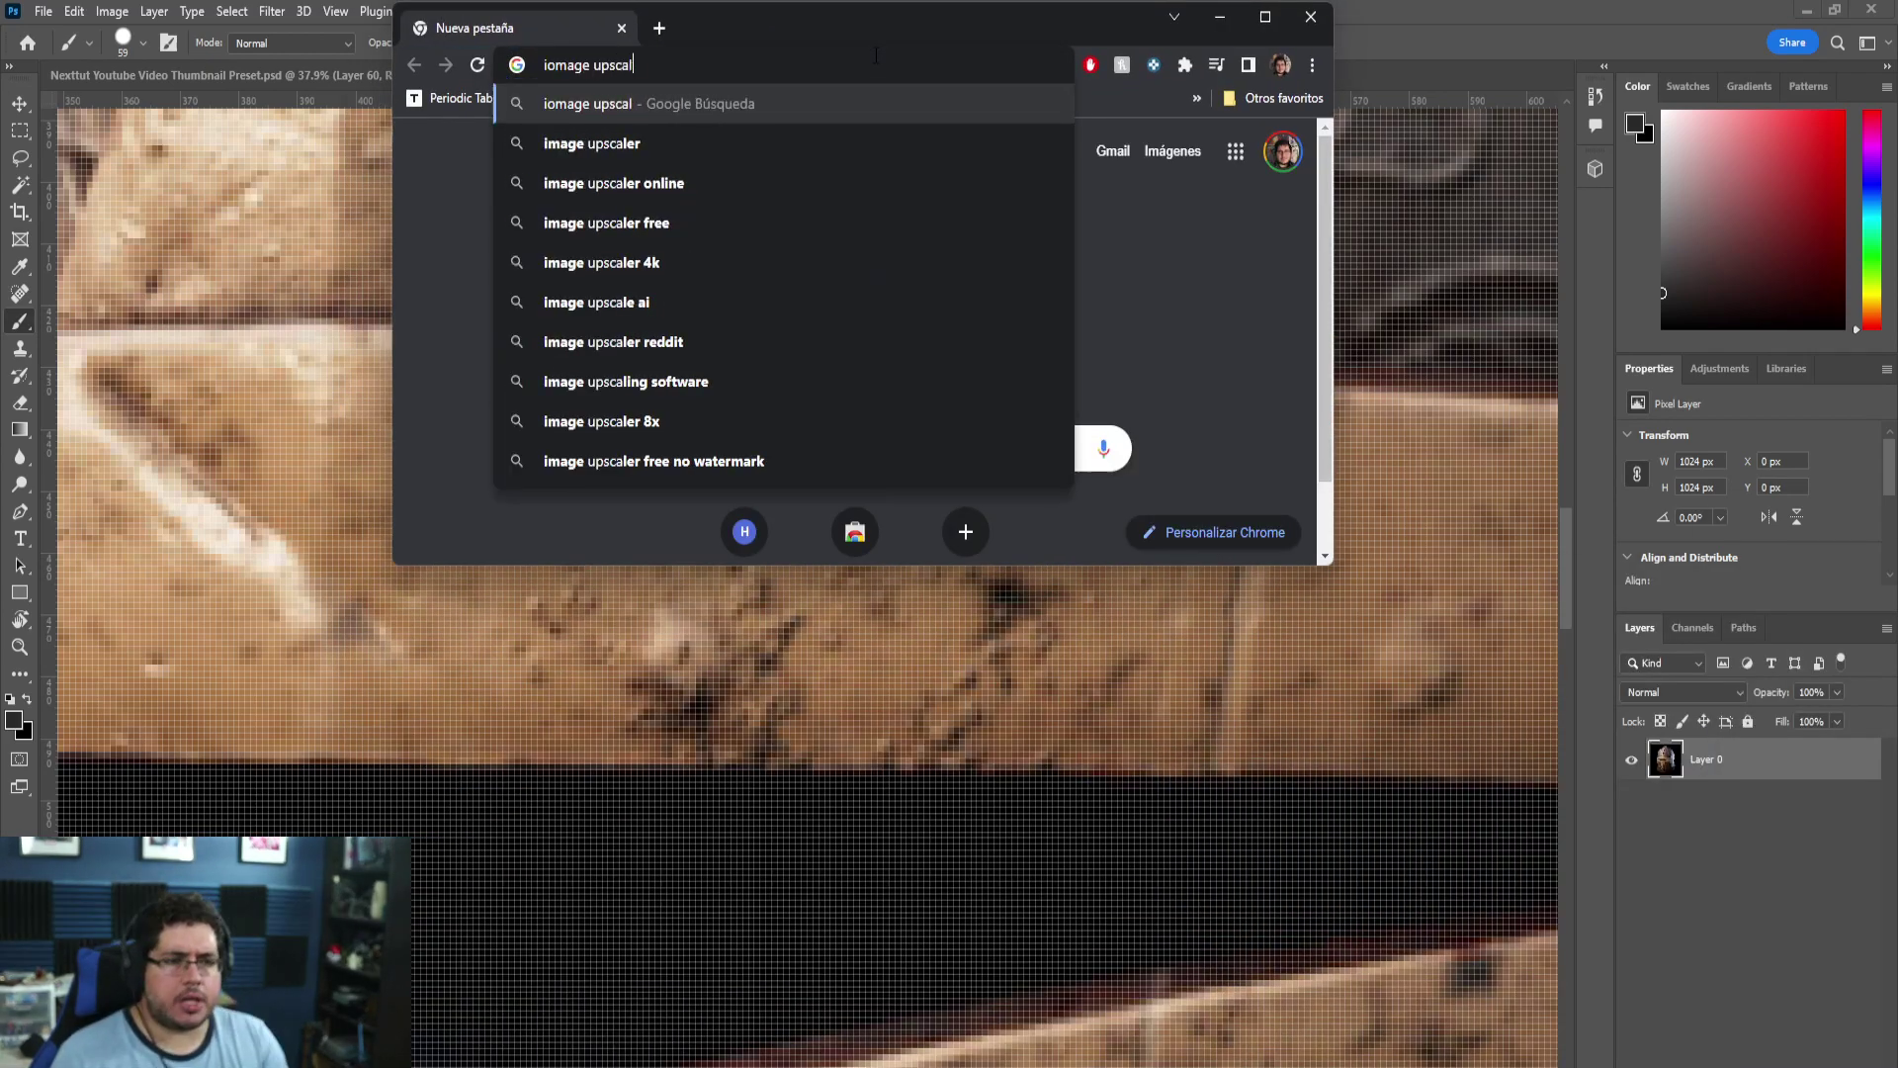
key(Return)
double_click(911, 28)
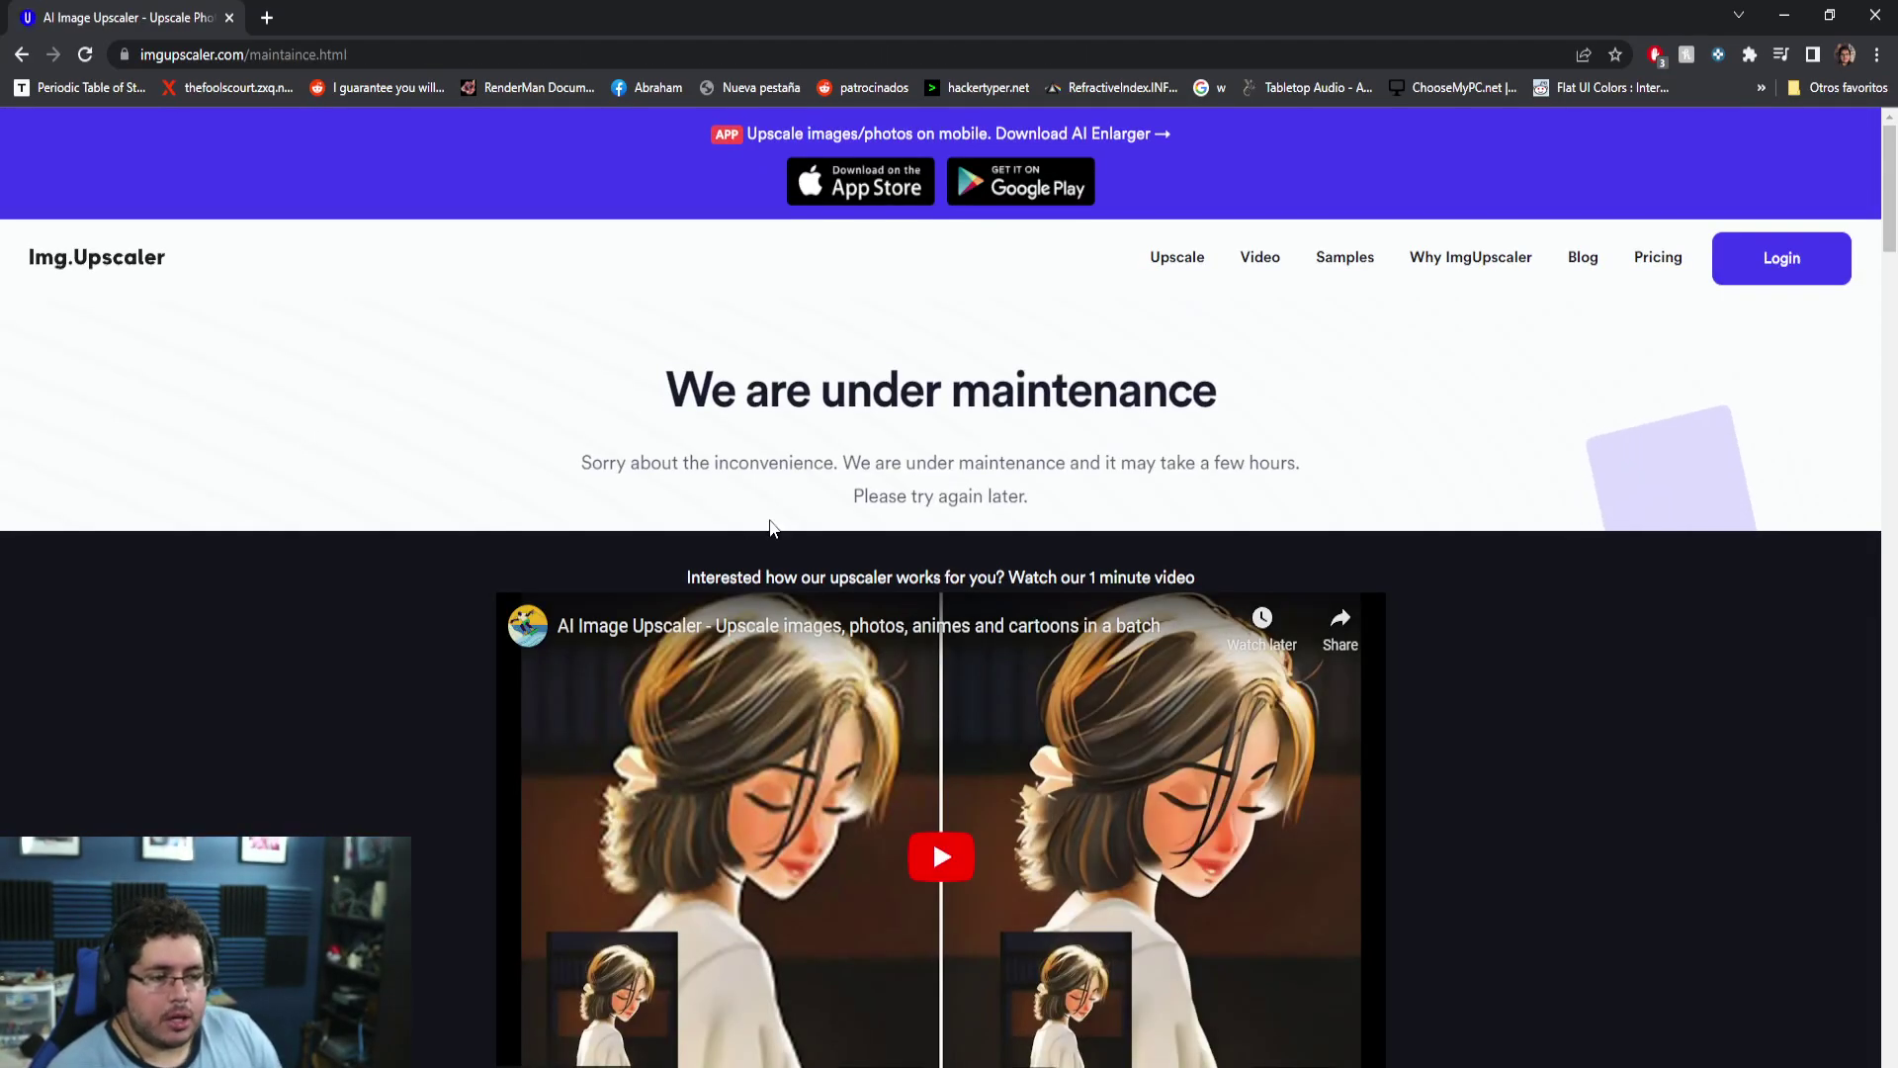
scroll(722, 470, down, 1)
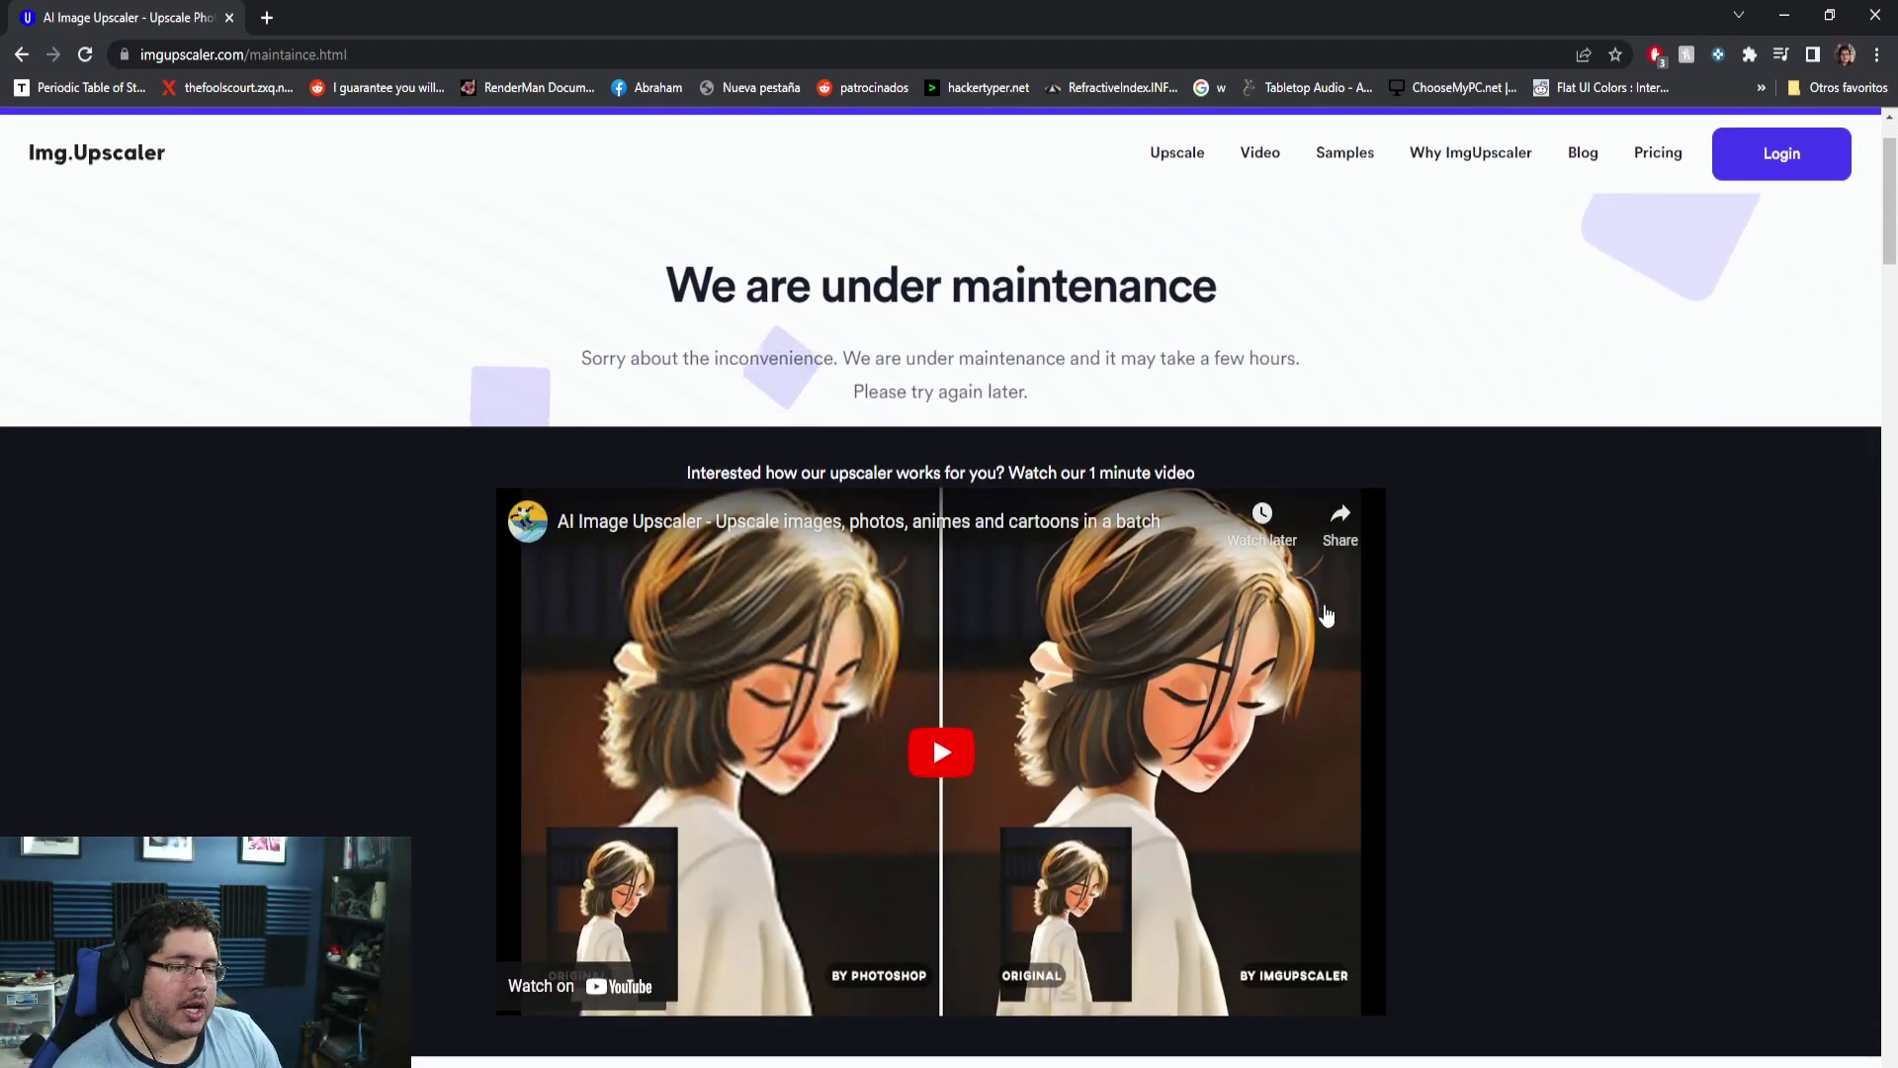
scroll(1341, 627, down, 2)
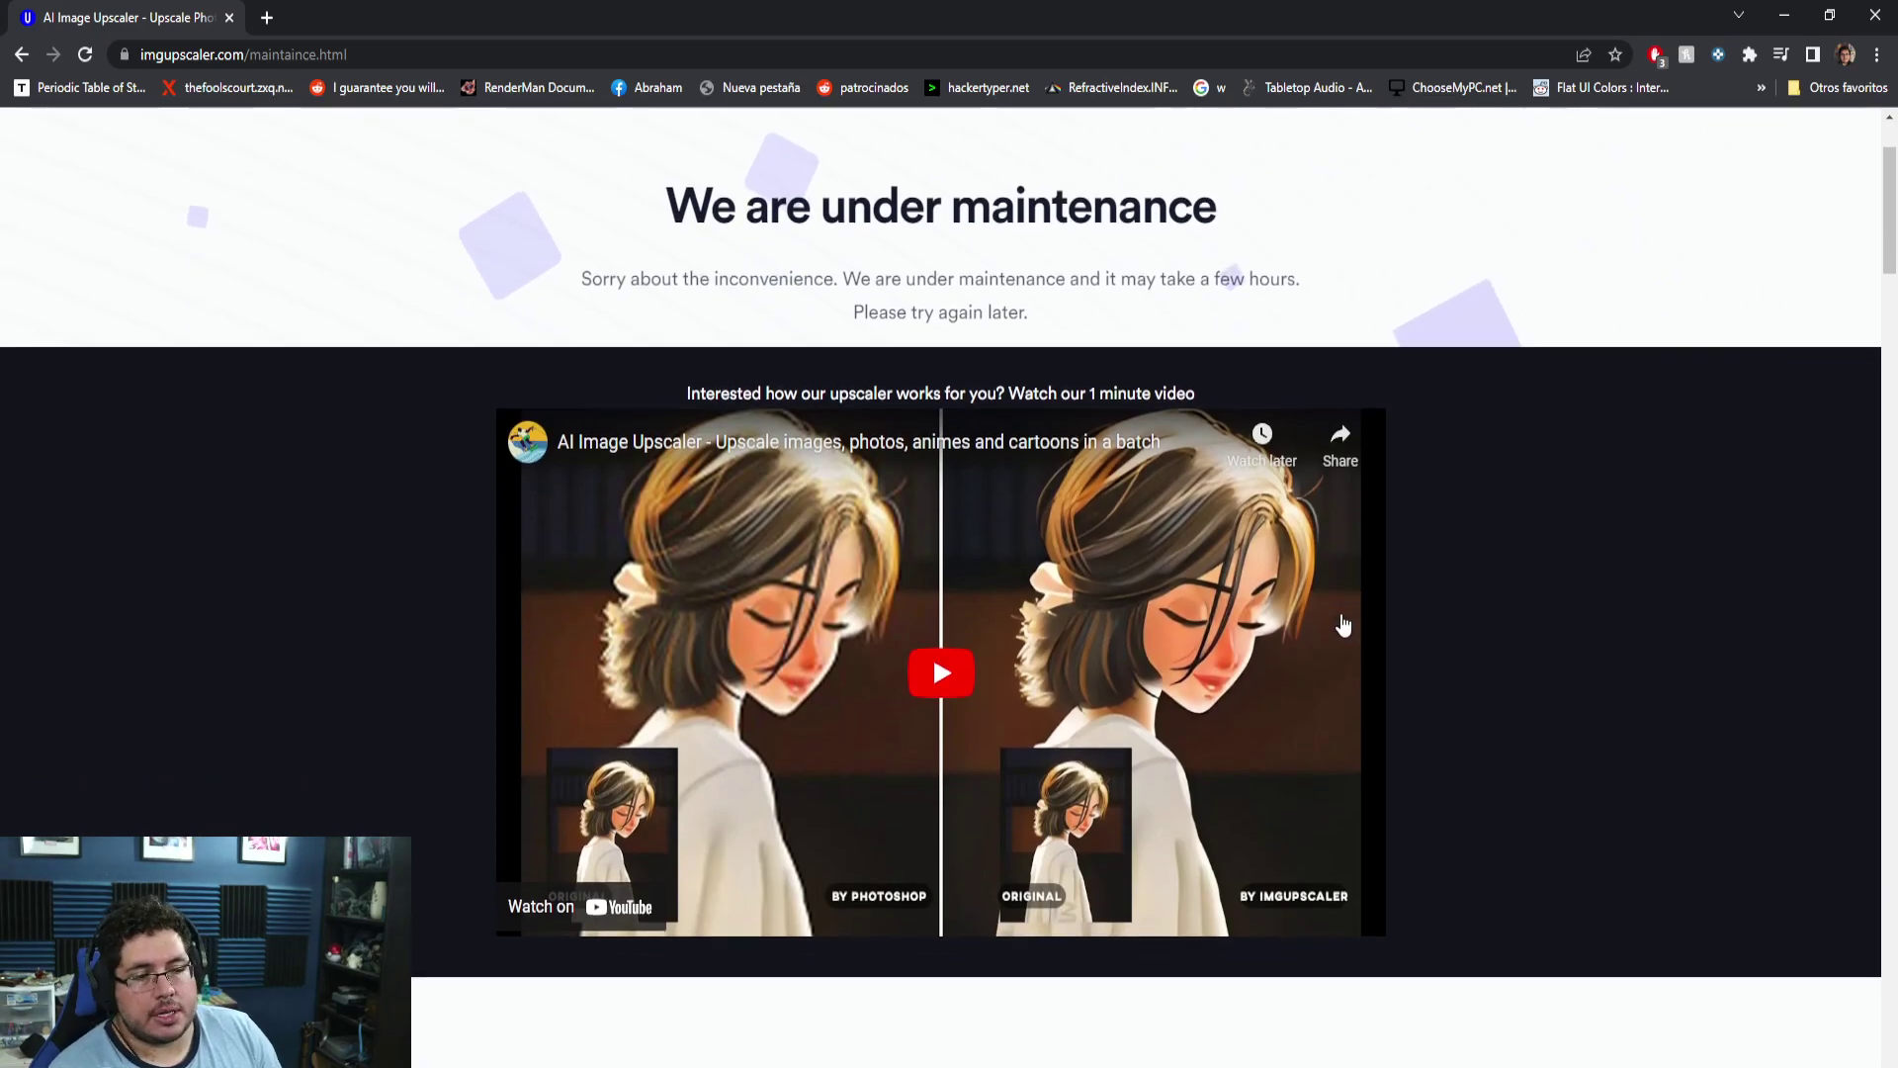
scroll(889, 607, down, 5)
scroll(1010, 587, down, 1)
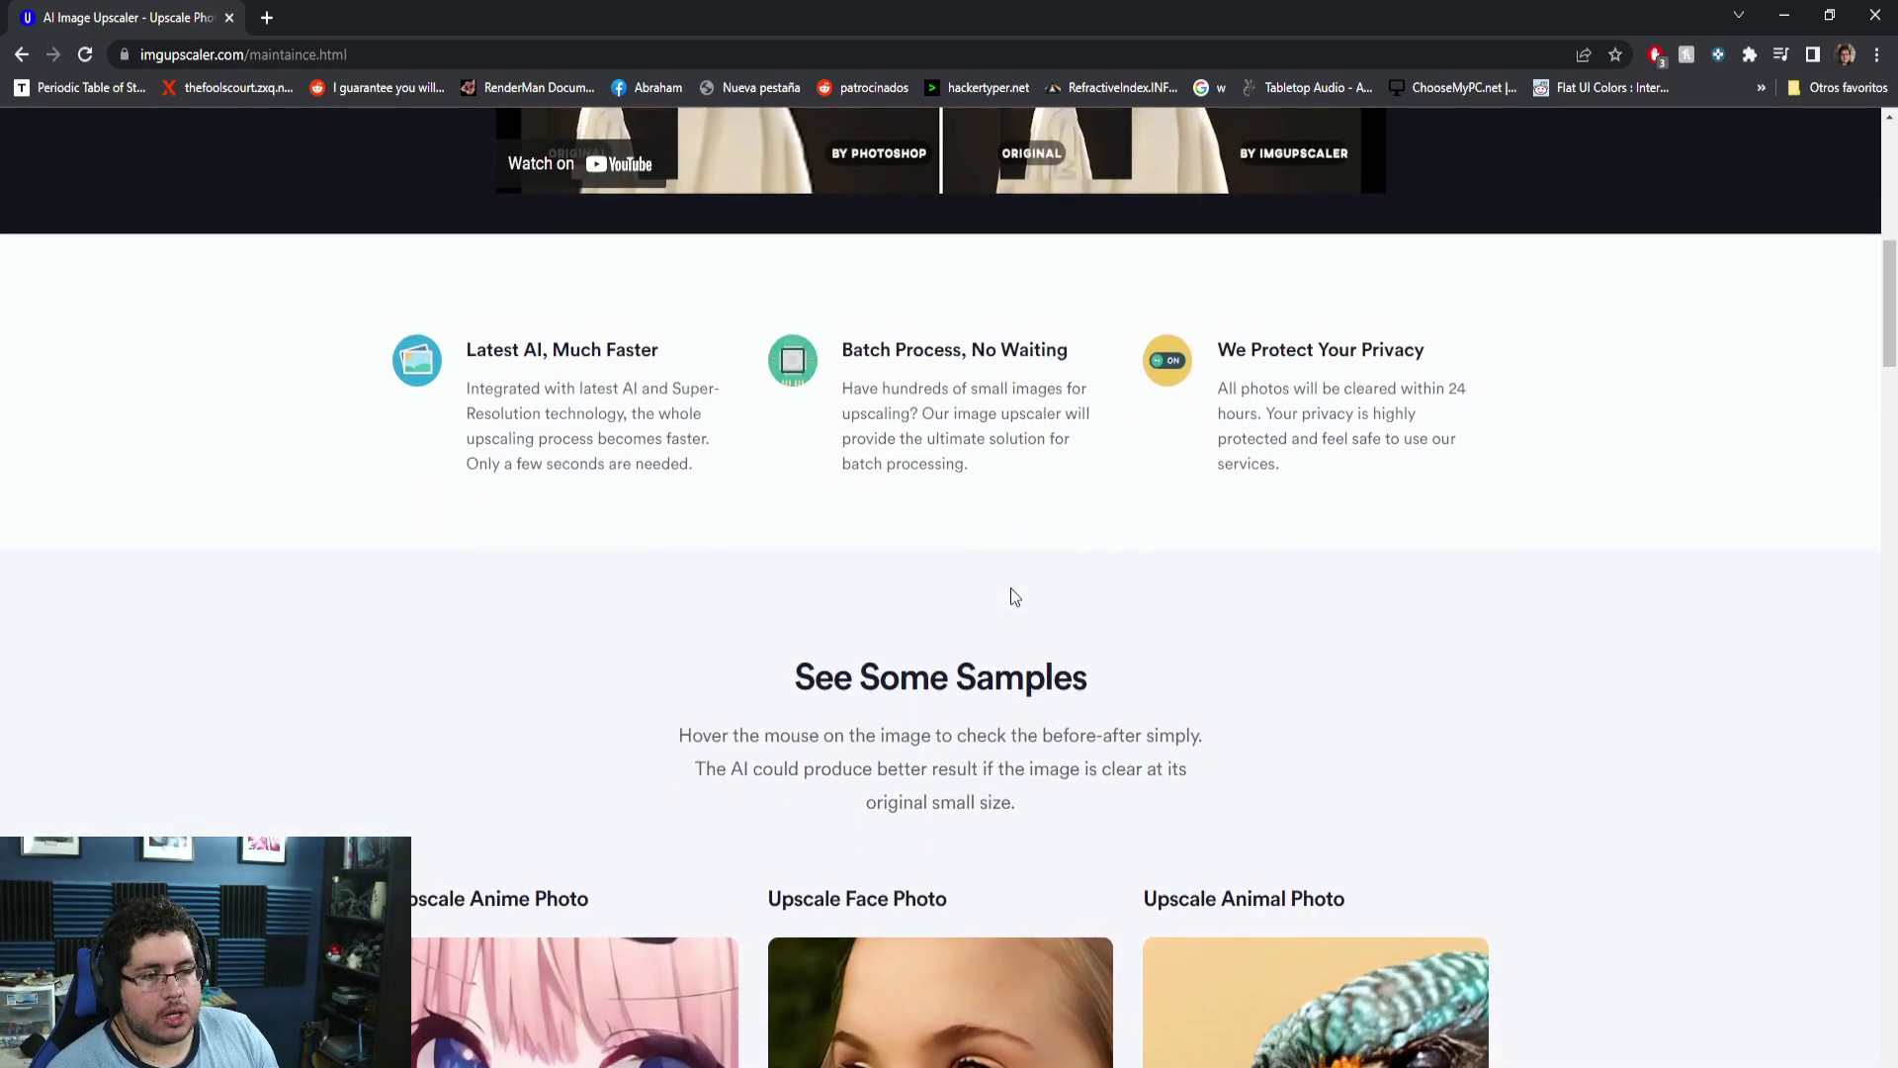
scroll(1011, 587, up, 3)
scroll(1010, 587, up, 6)
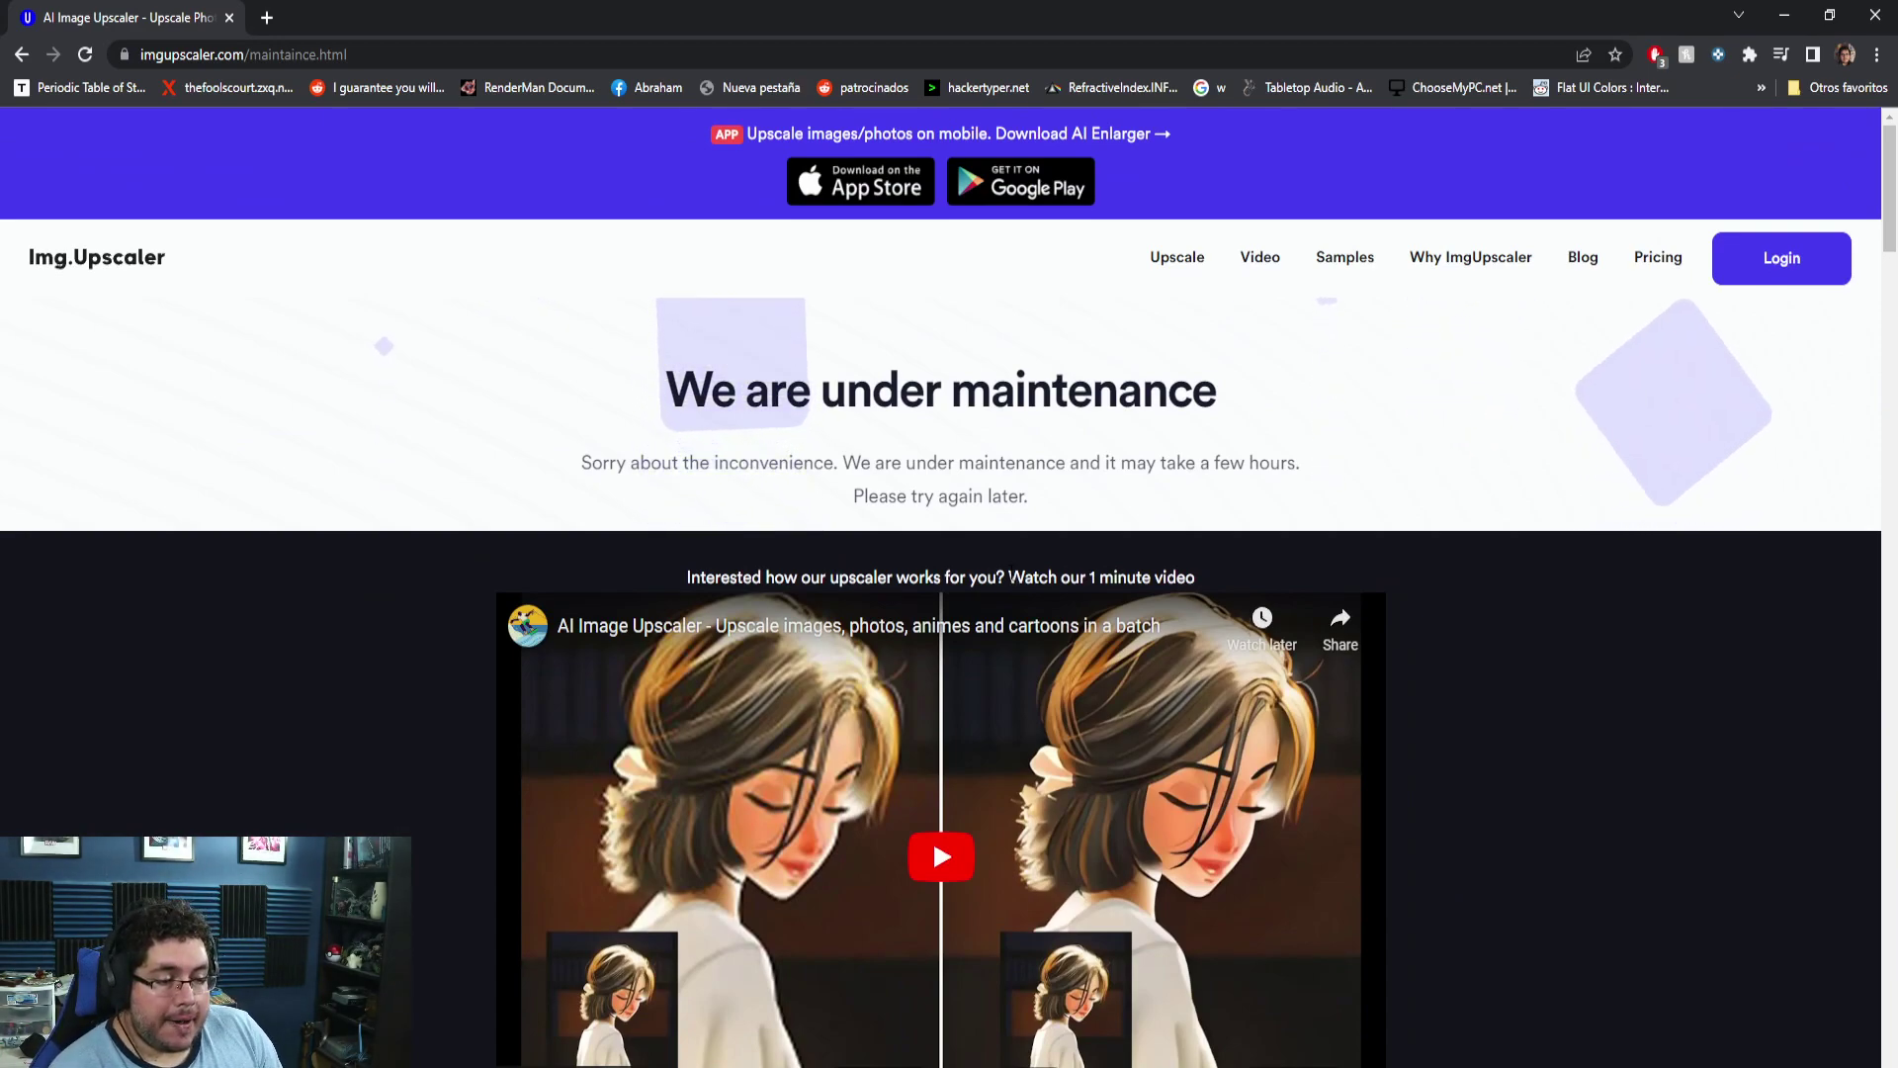
click(1873, 16)
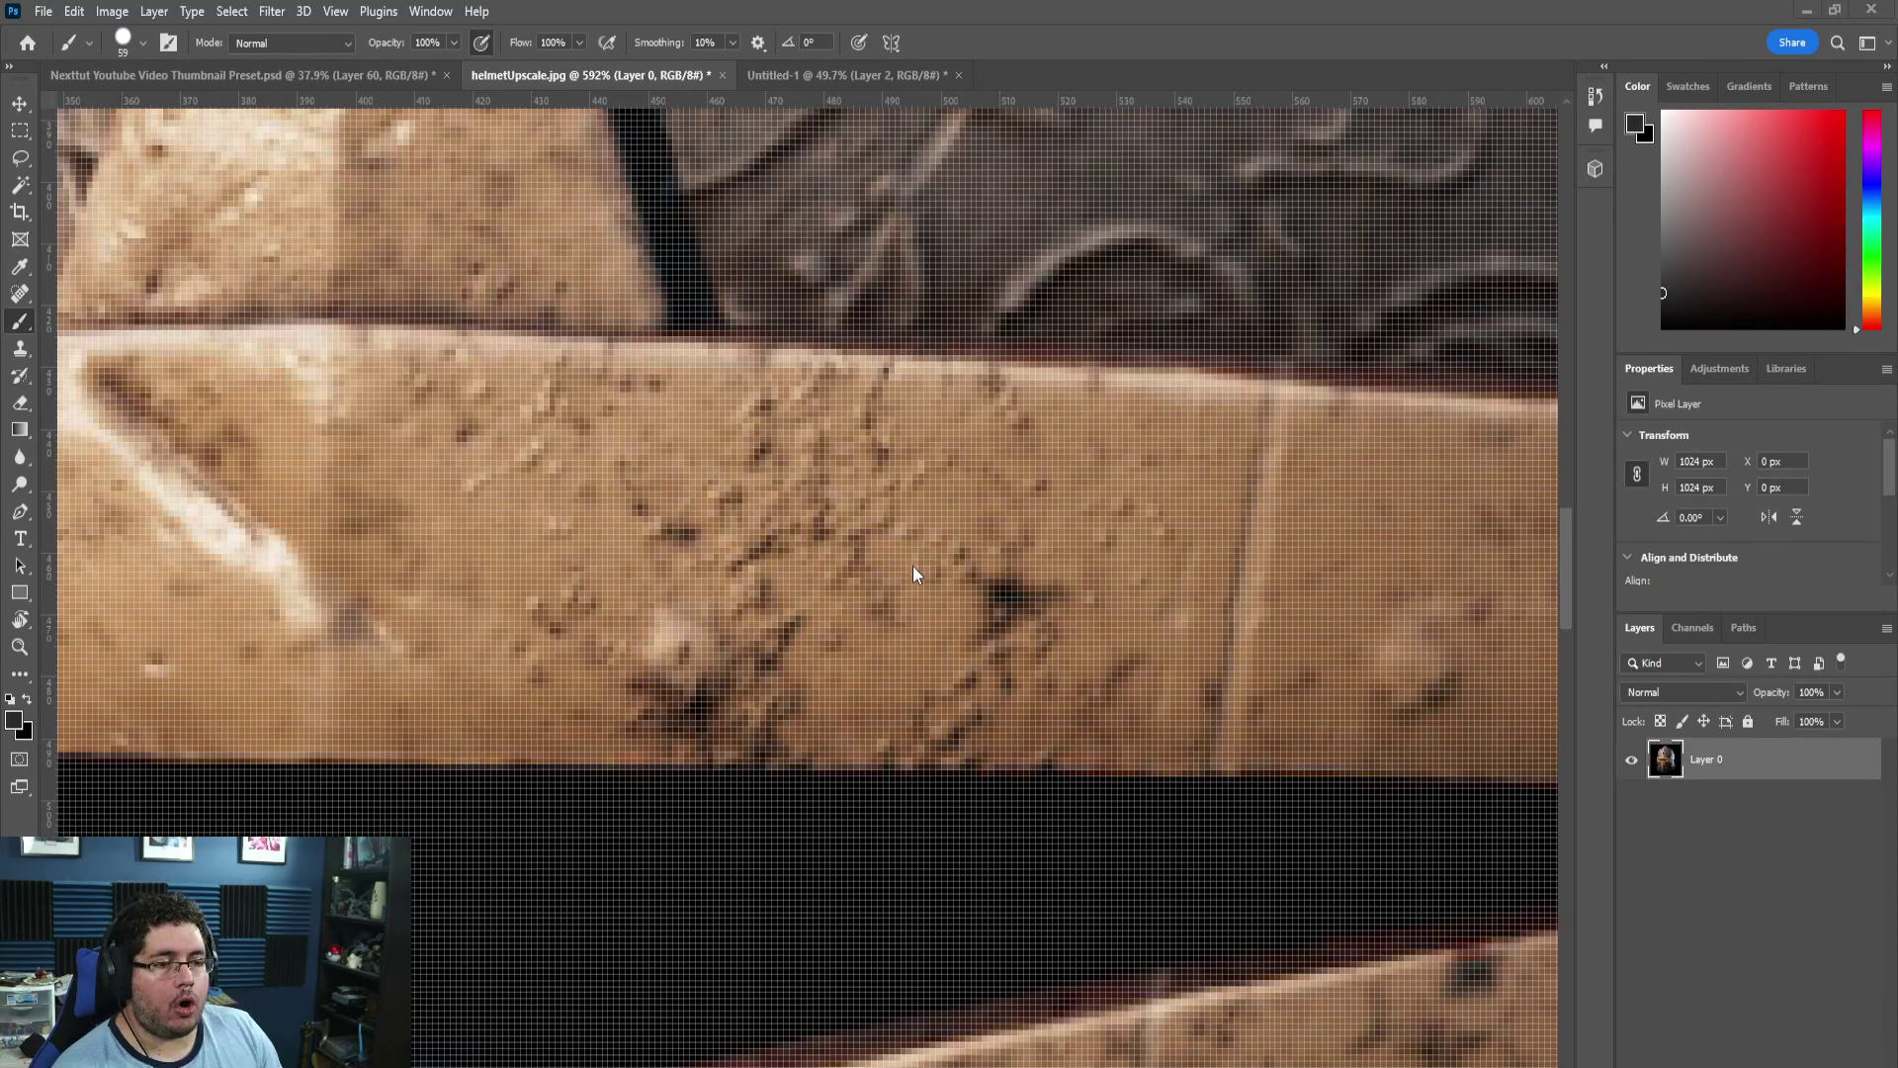
scroll(863, 599, down, 8)
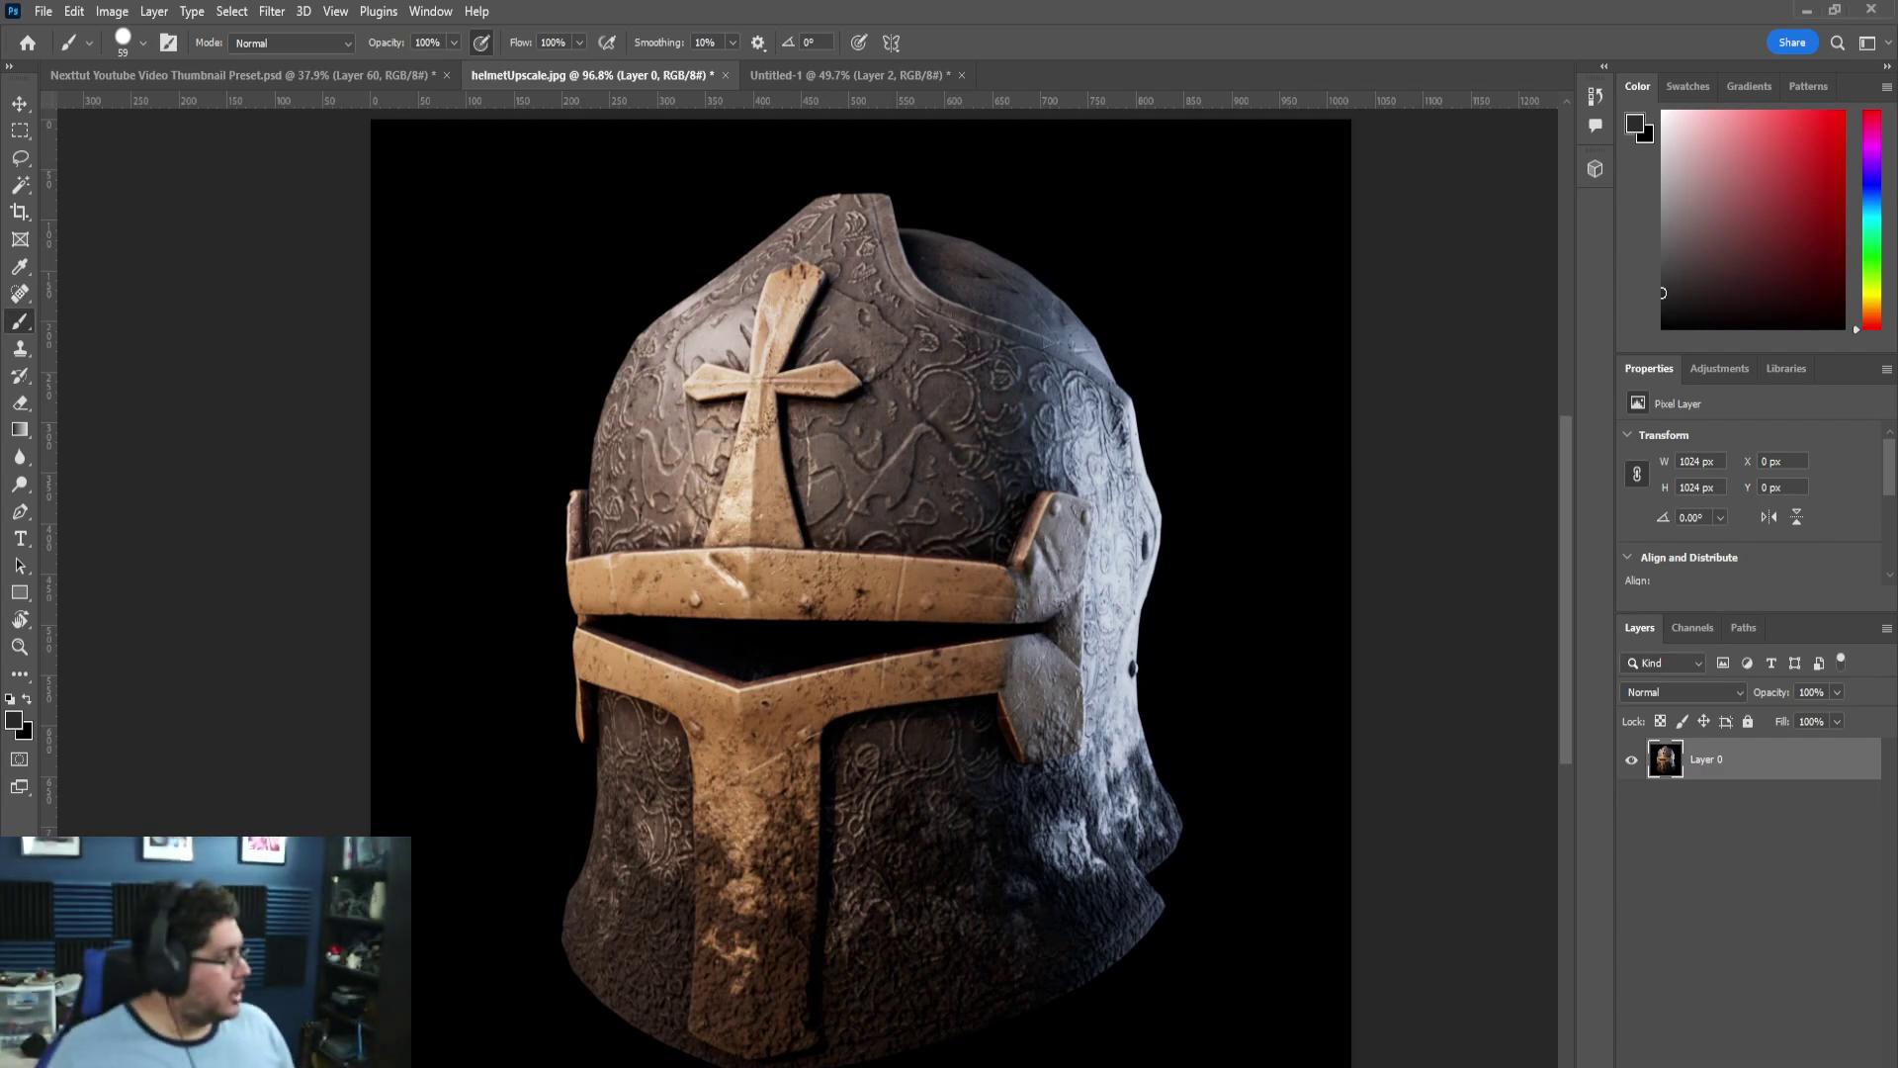
scroll(902, 761, down, 3)
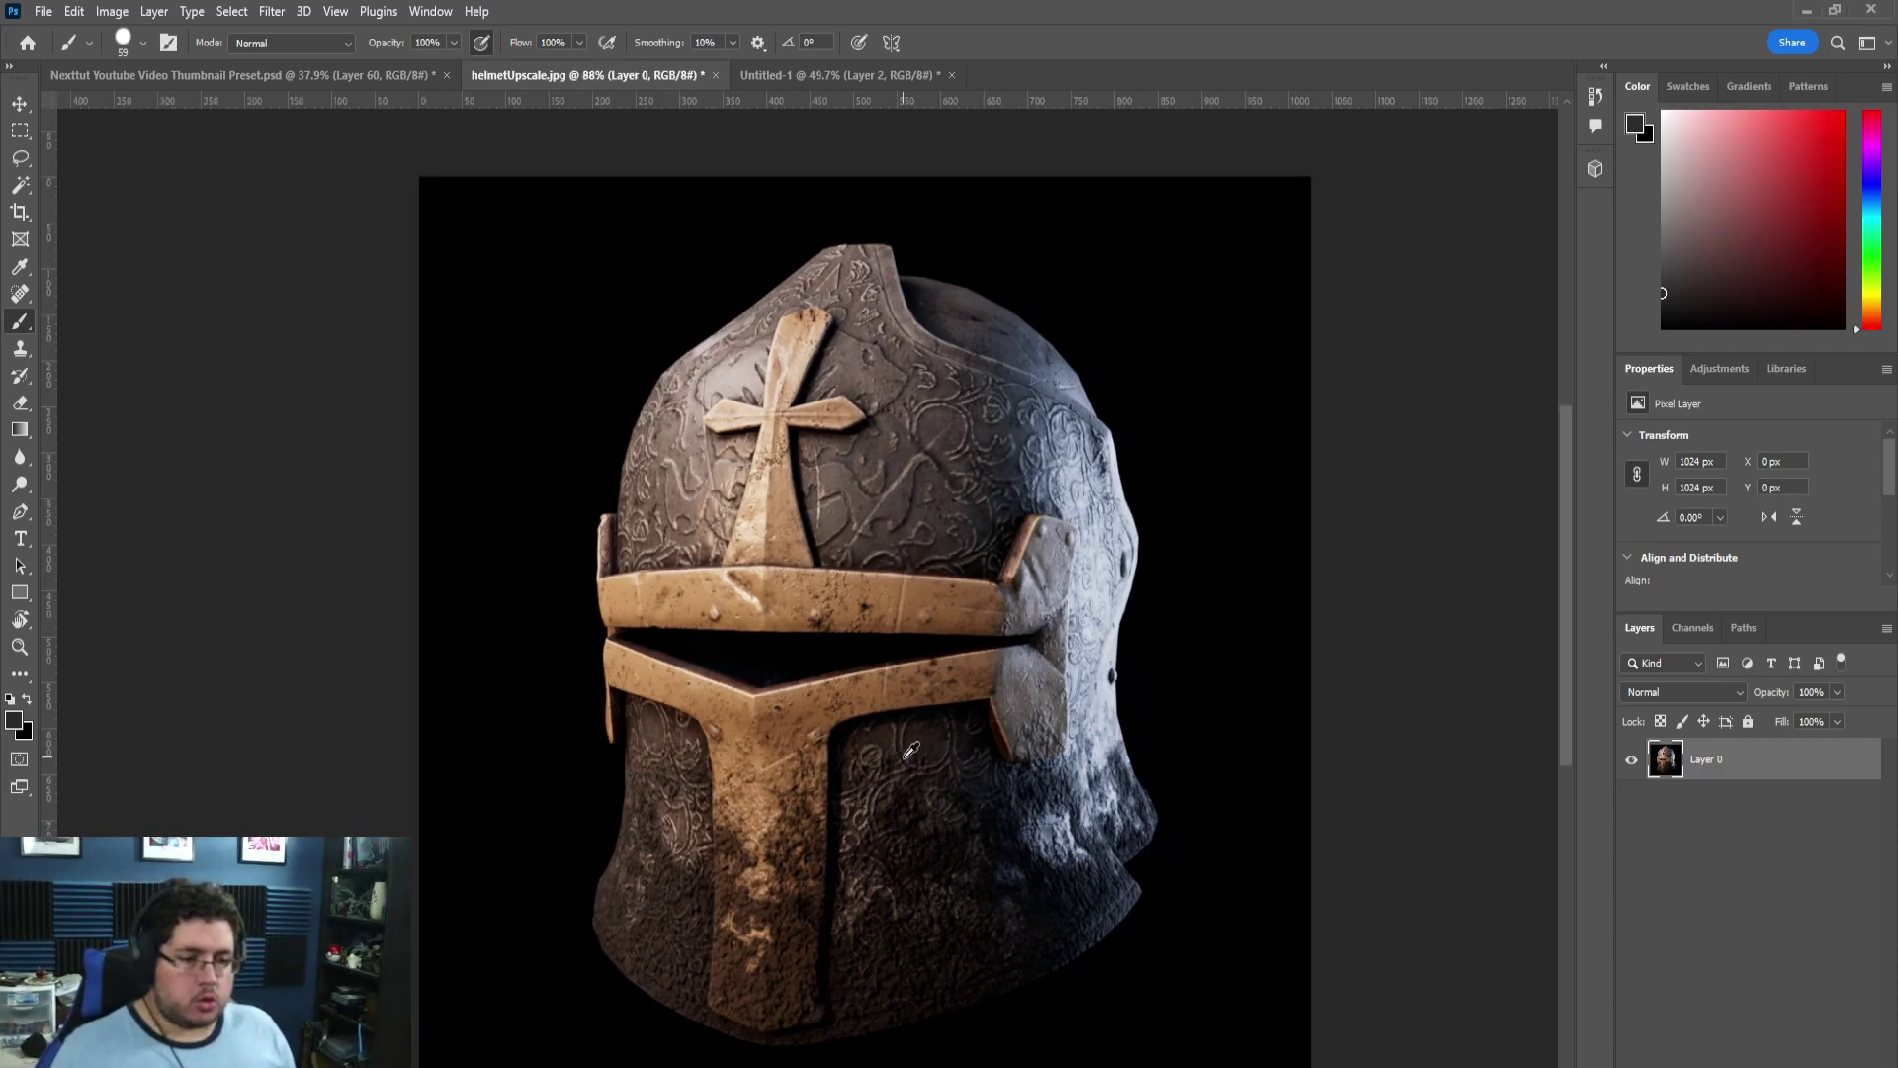